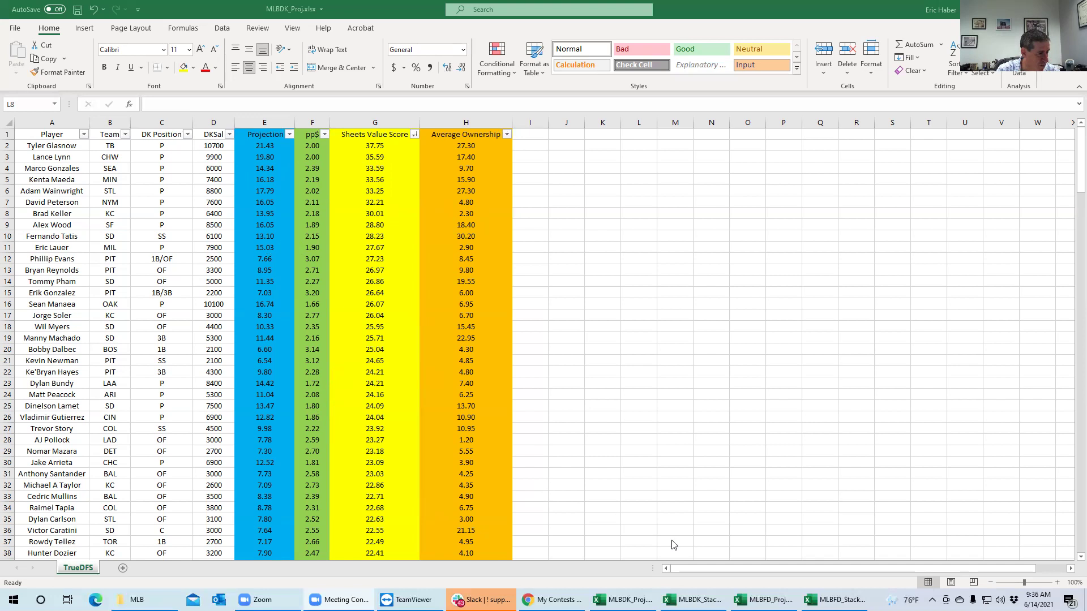
# Step: Glance at the MLBDK_Stacks workbook, return to MLBDK_Proj, and compare the highest Sheets Value Scores down to row 10
pyautogui.hotkey('alt', 'Tab')
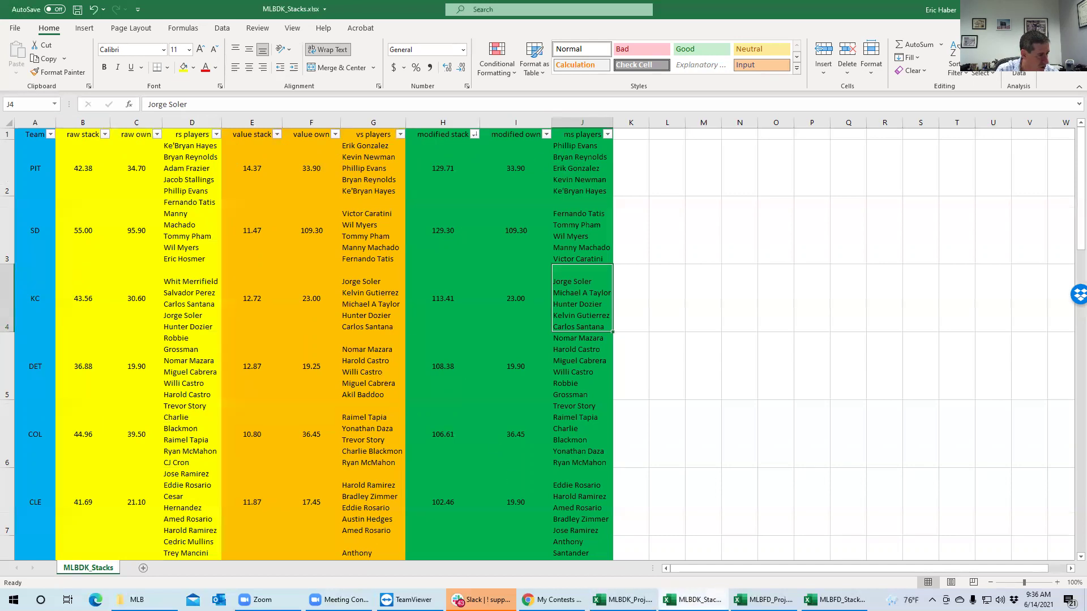
pyautogui.hotkey('alt', 'Tab')
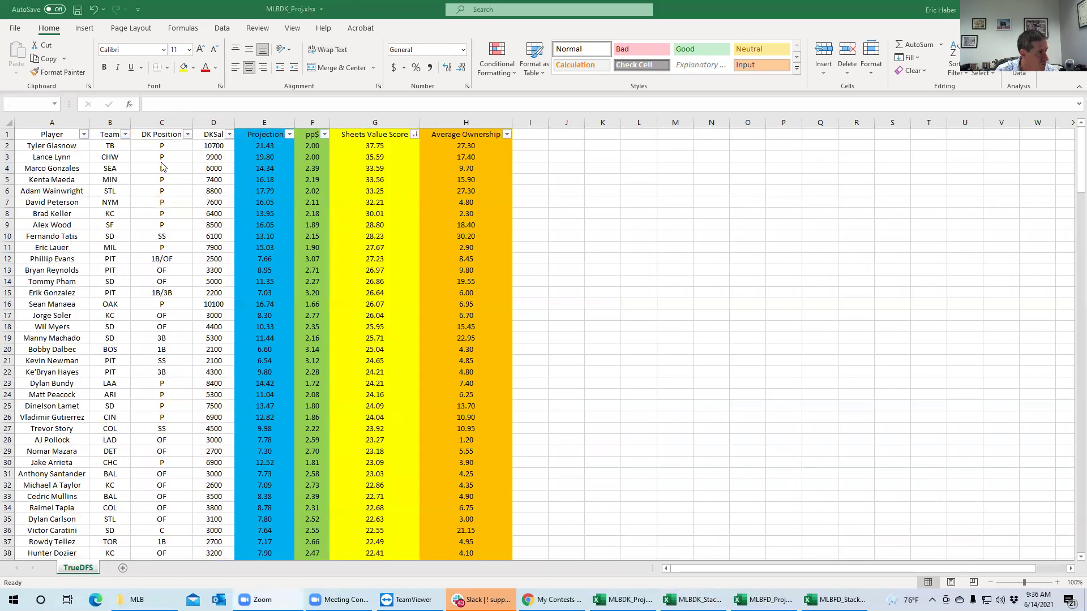
pyautogui.click(366, 148)
pyautogui.click(370, 168)
pyautogui.click(375, 191)
pyautogui.click(365, 147)
pyautogui.click(368, 168)
pyautogui.click(372, 190)
pyautogui.click(370, 236)
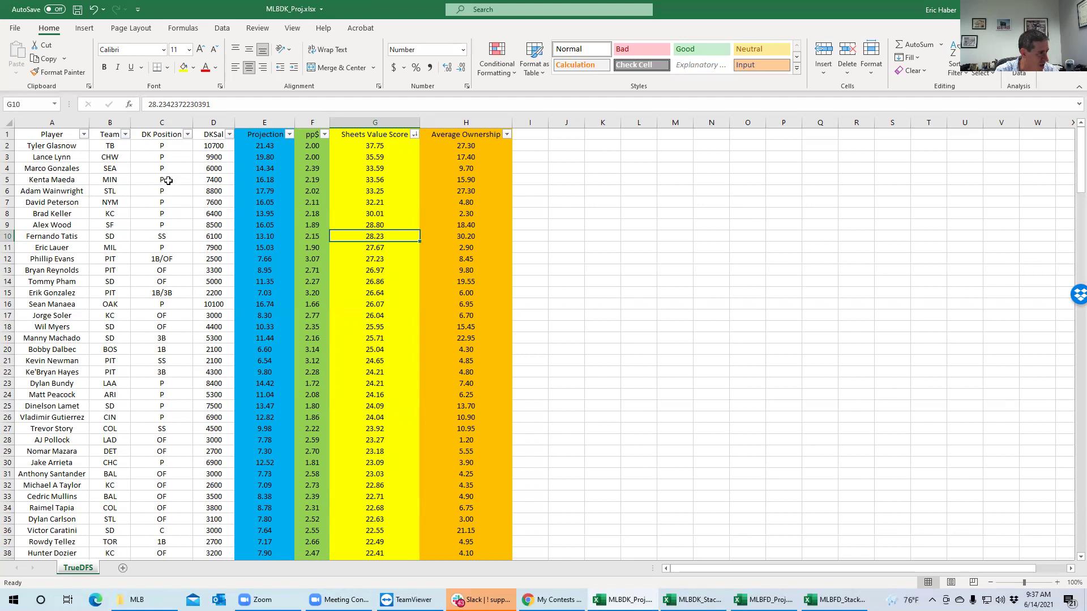
# Step: Compare the Sheets Value Scores of the top four pitchers, focusing on the first two, from TB and CHW
pyautogui.click(370, 146)
pyautogui.click(376, 168)
pyautogui.click(378, 179)
pyautogui.click(373, 146)
pyautogui.click(376, 158)
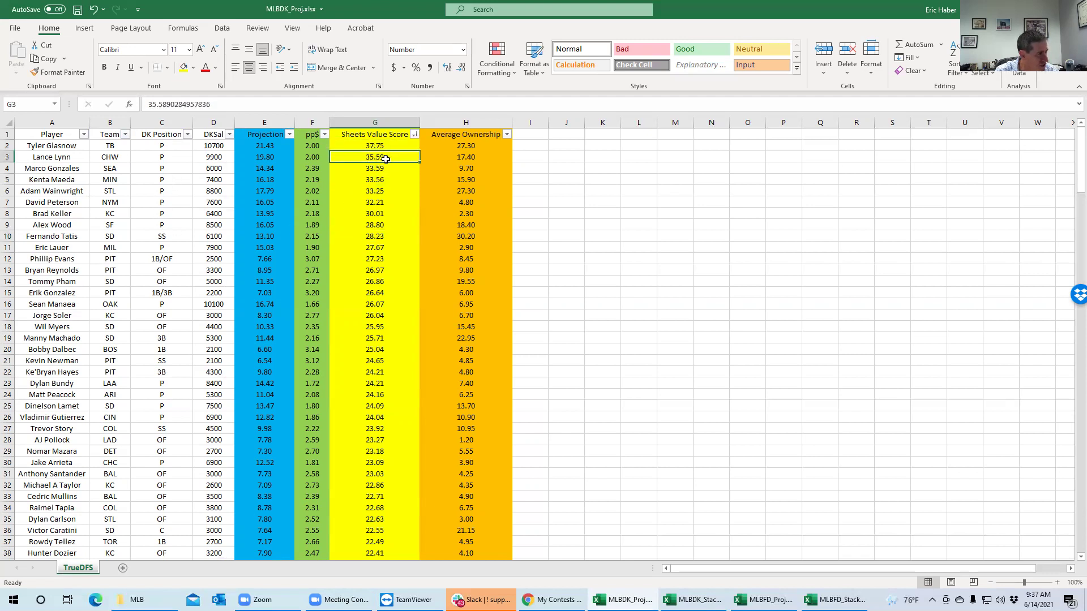
pyautogui.click(375, 148)
pyautogui.click(375, 159)
pyautogui.click(369, 145)
pyautogui.click(378, 156)
pyautogui.click(369, 146)
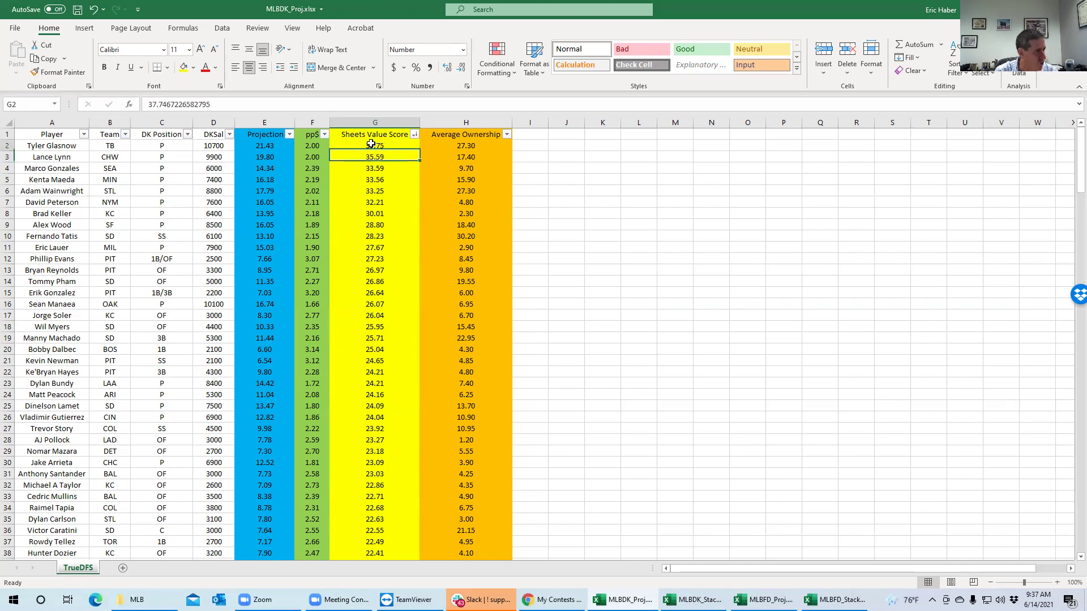
pyautogui.click(383, 156)
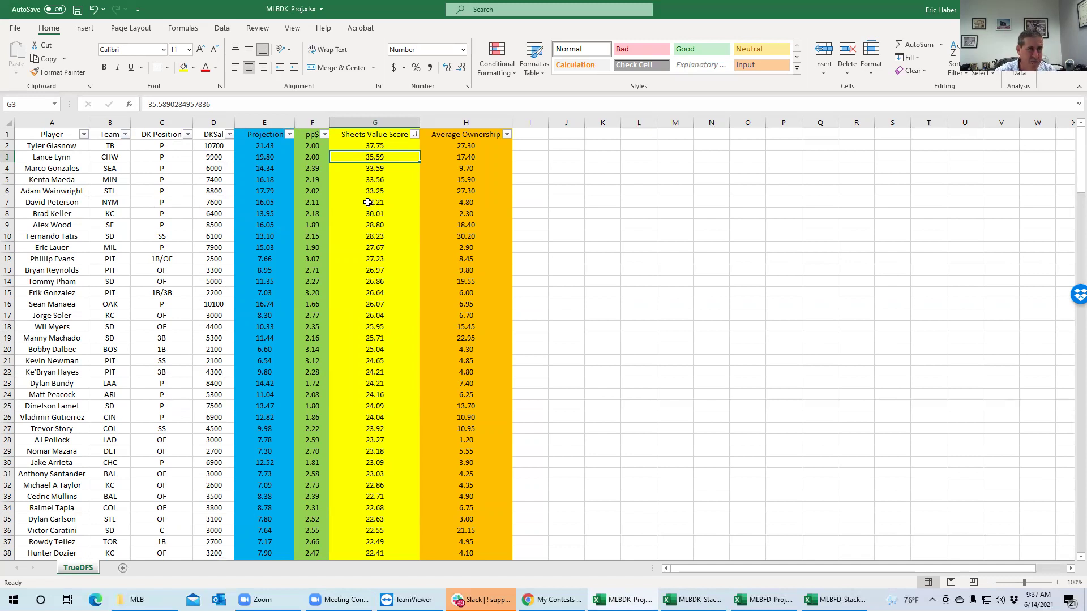
# Step: Review the Sheets Value Scores of the pitchers in rows 2 to 9
pyautogui.click(371, 146)
pyautogui.click(369, 180)
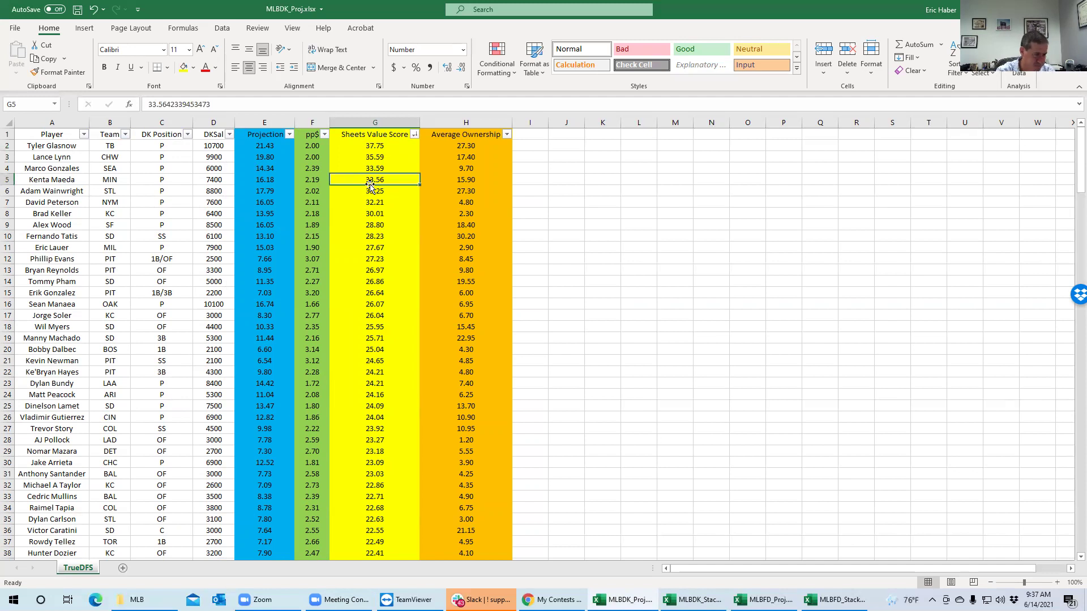
pyautogui.click(373, 146)
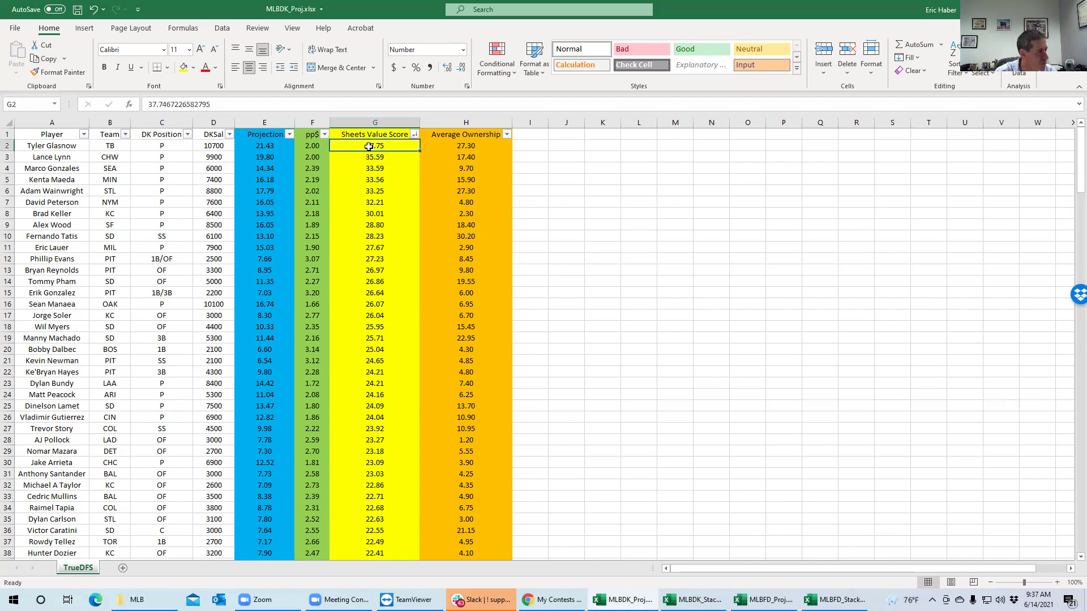
pyautogui.click(365, 157)
pyautogui.click(372, 180)
pyautogui.click(375, 191)
pyautogui.click(376, 202)
pyautogui.click(378, 227)
pyautogui.click(364, 157)
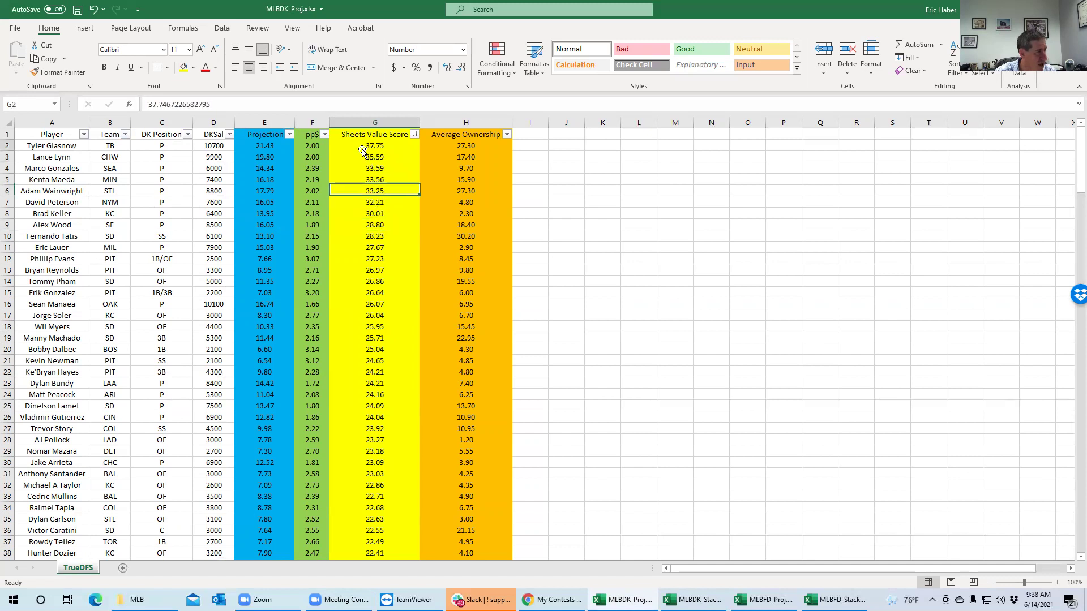
pyautogui.click(372, 213)
pyautogui.click(365, 201)
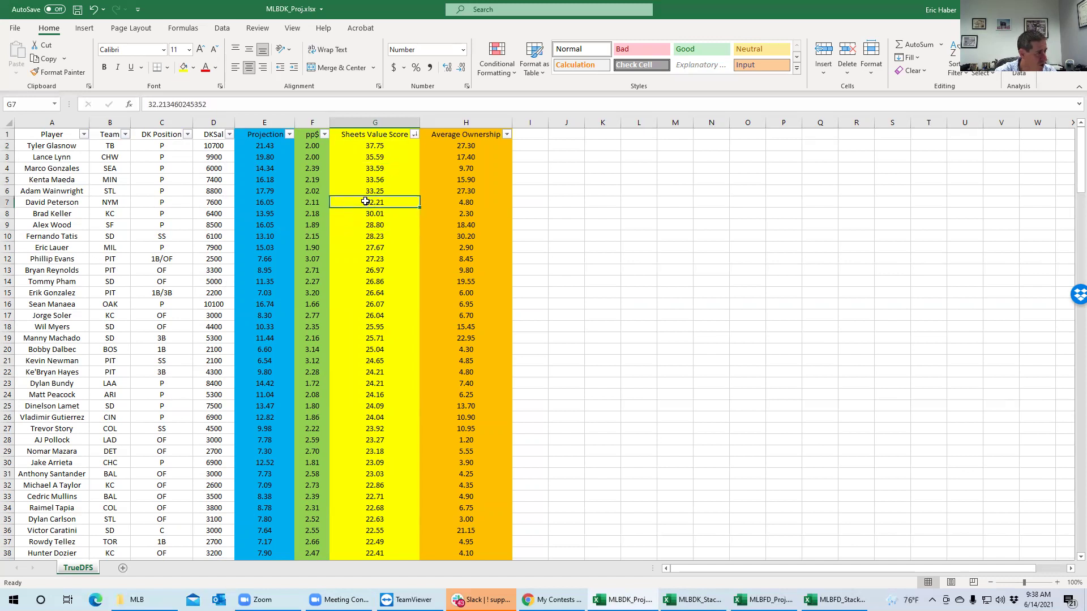
# Step: Compare the top pitcher's Sheets Value Score with those of the NYM and SF pitchers in rows 7 and 9
pyautogui.click(360, 150)
pyautogui.click(369, 199)
pyautogui.click(374, 226)
pyautogui.click(367, 150)
pyautogui.click(374, 201)
pyautogui.click(374, 225)
pyautogui.click(367, 158)
pyautogui.click(368, 147)
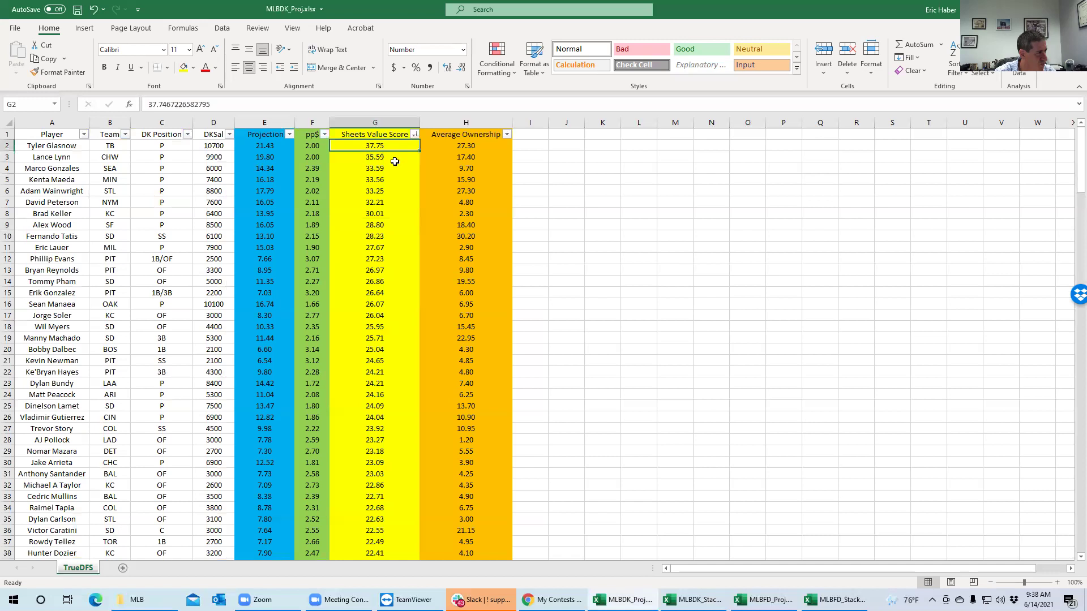
# Step: Compare the SEA pitcher's Sheets Value Score with his Average Ownership in row 4
pyautogui.click(447, 167)
pyautogui.click(376, 175)
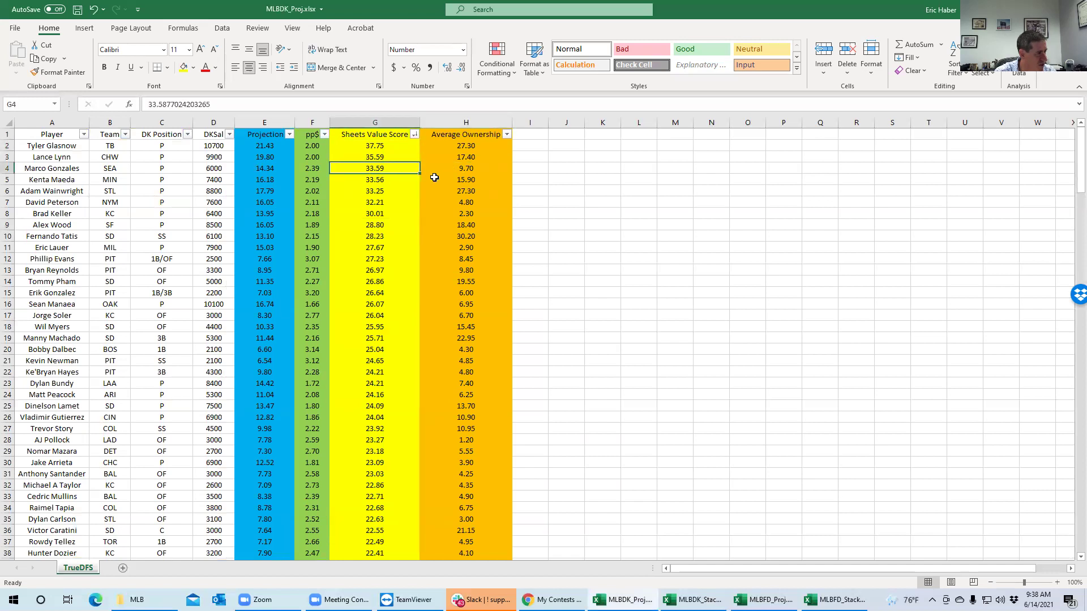
pyautogui.click(455, 175)
pyautogui.click(456, 168)
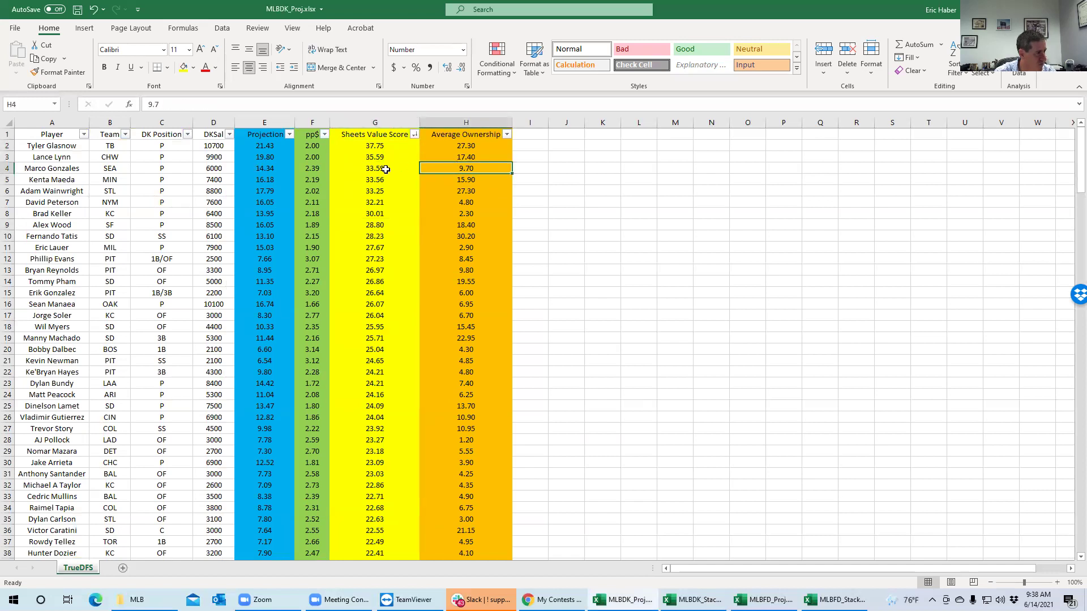
pyautogui.click(369, 168)
pyautogui.click(463, 172)
# Step: Compare the Sheets Value Scores of the four highest-ranked pitchers, ending on the MIN pitcher in row 5
pyautogui.click(376, 146)
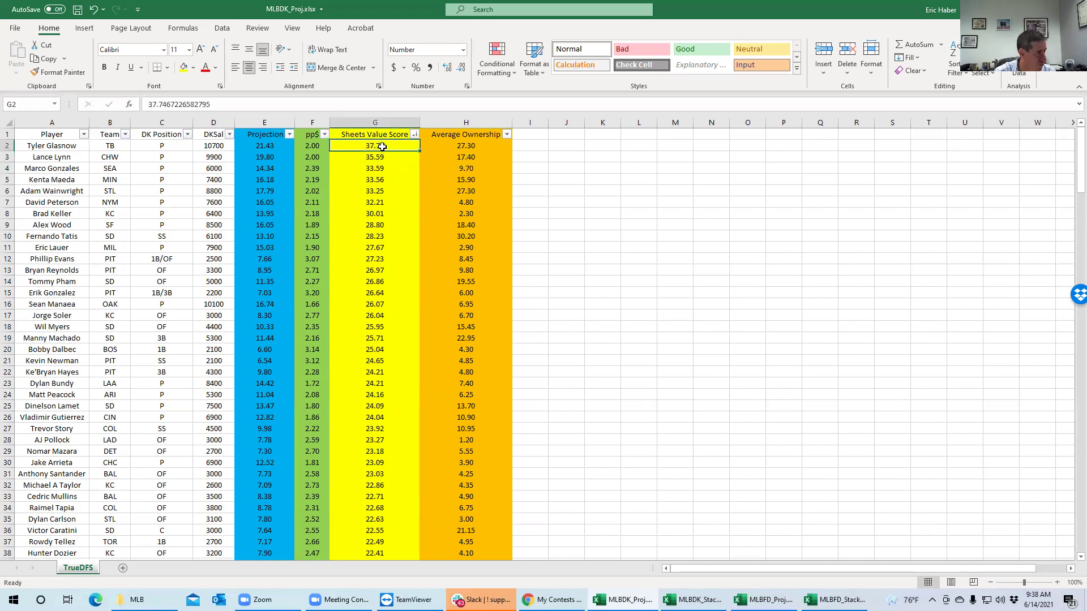
pyautogui.click(379, 157)
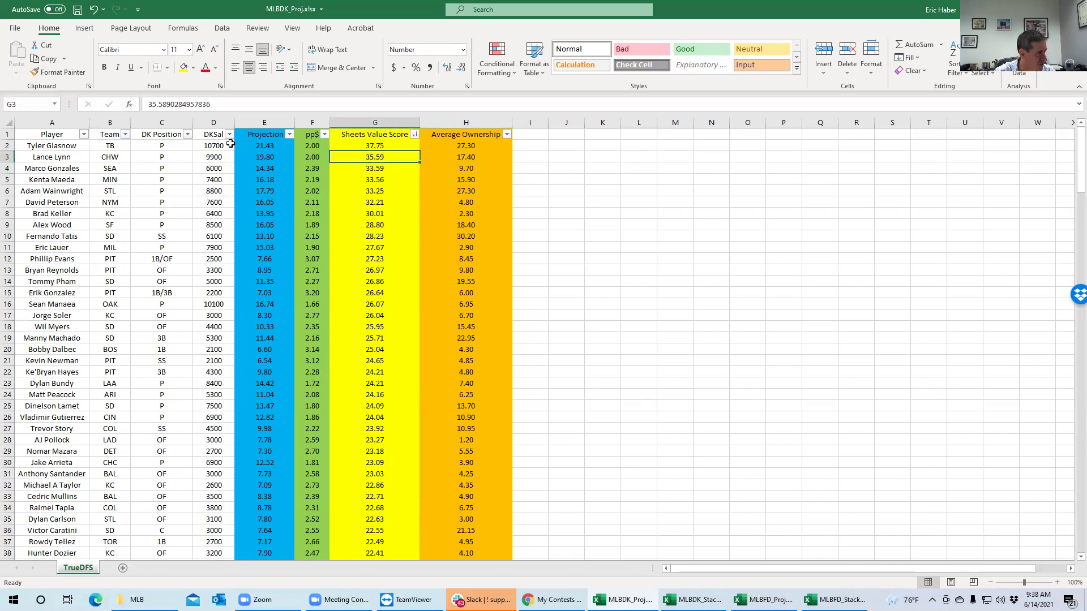
pyautogui.click(375, 146)
pyautogui.click(377, 159)
pyautogui.click(375, 147)
pyautogui.click(372, 169)
pyautogui.click(375, 179)
pyautogui.click(372, 146)
pyautogui.click(379, 181)
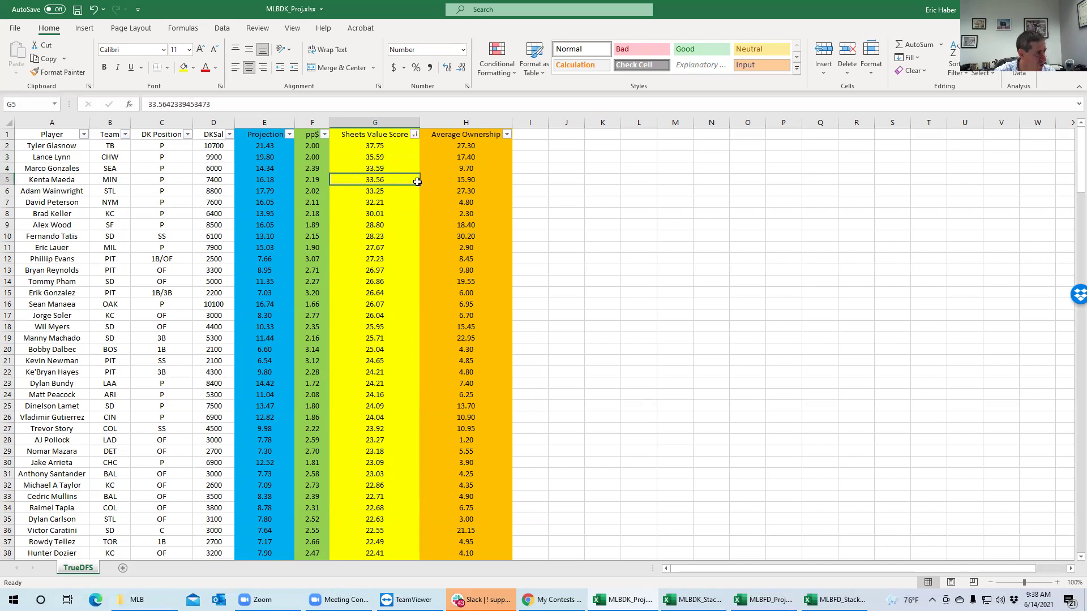
# Step: Check the Average Ownership of the SEA and MIN pitchers, and weigh value score against ownership for the NYM and KC pitchers
pyautogui.click(471, 169)
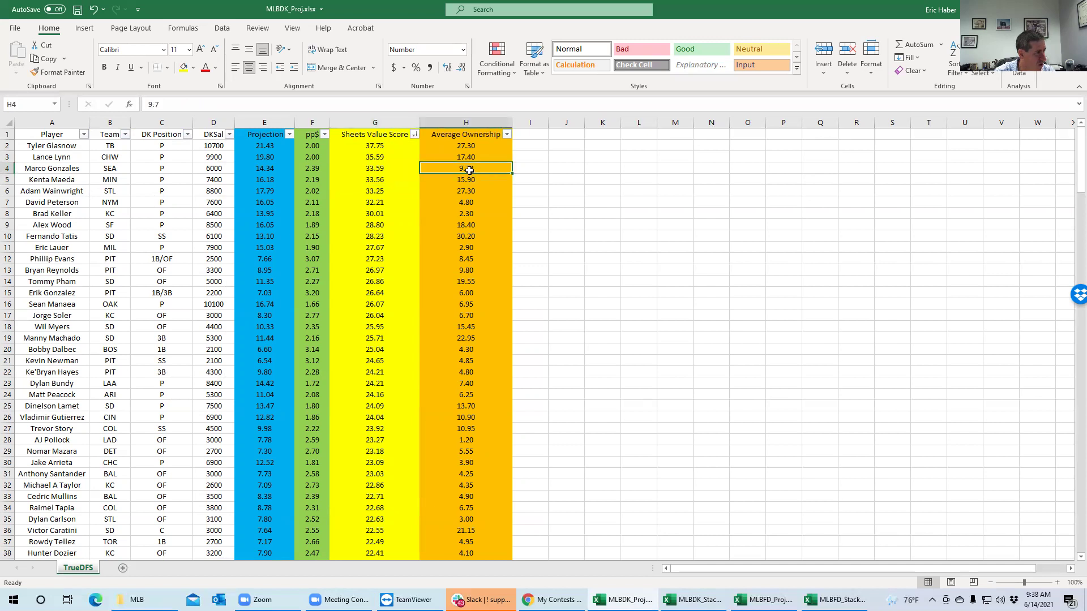
pyautogui.click(470, 181)
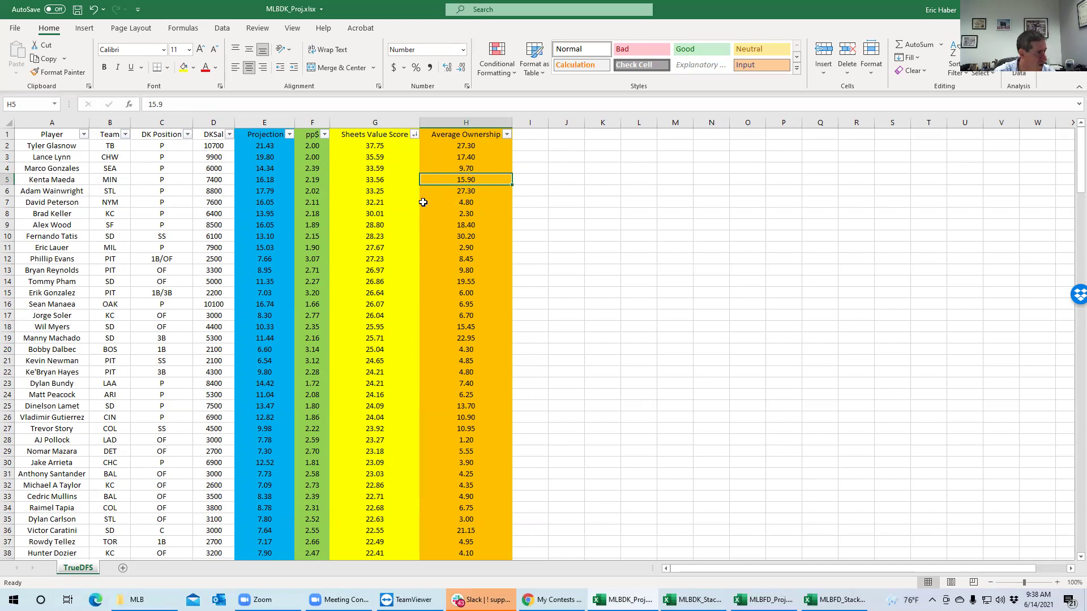
pyautogui.click(380, 198)
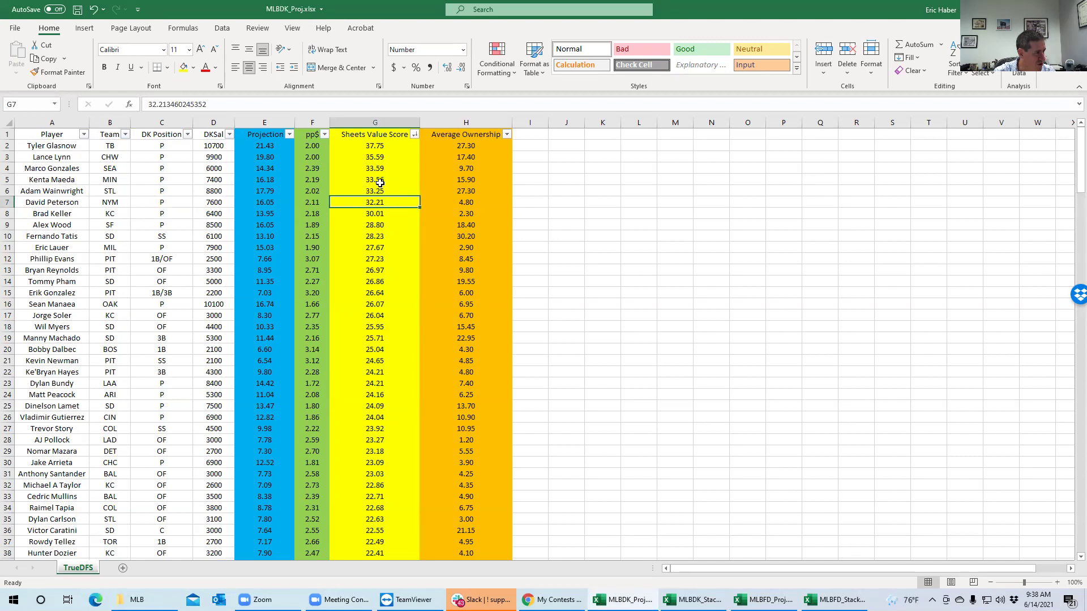
pyautogui.click(463, 204)
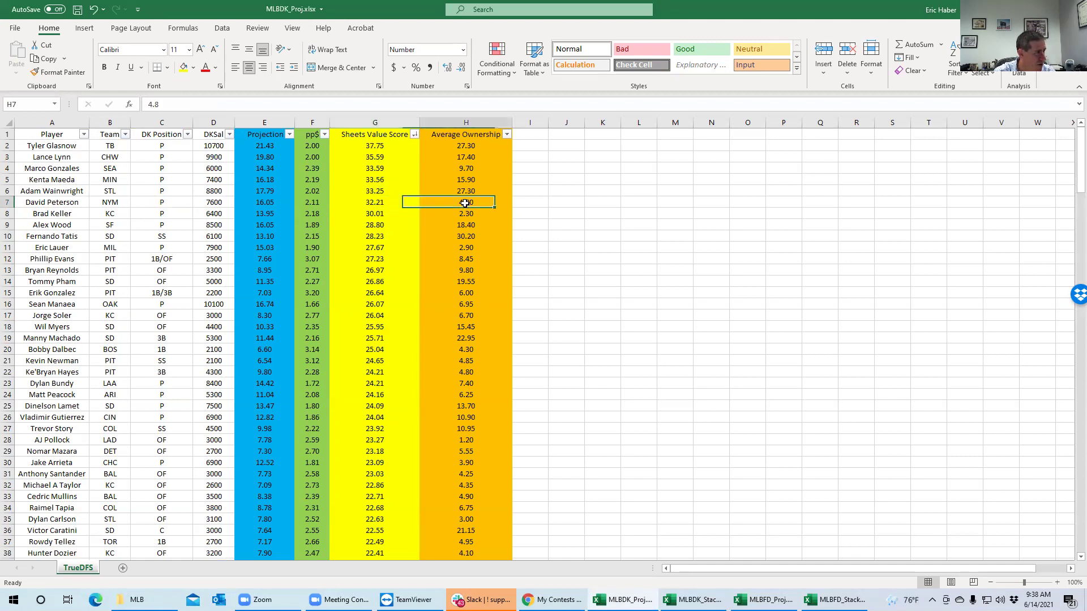
pyautogui.click(394, 213)
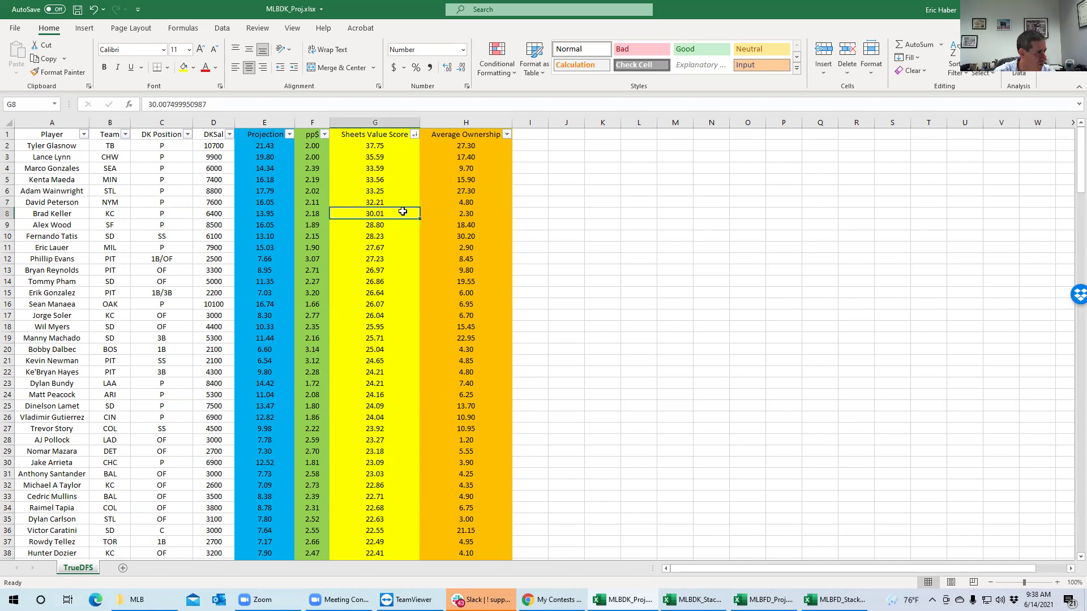
pyautogui.click(456, 218)
pyautogui.click(455, 204)
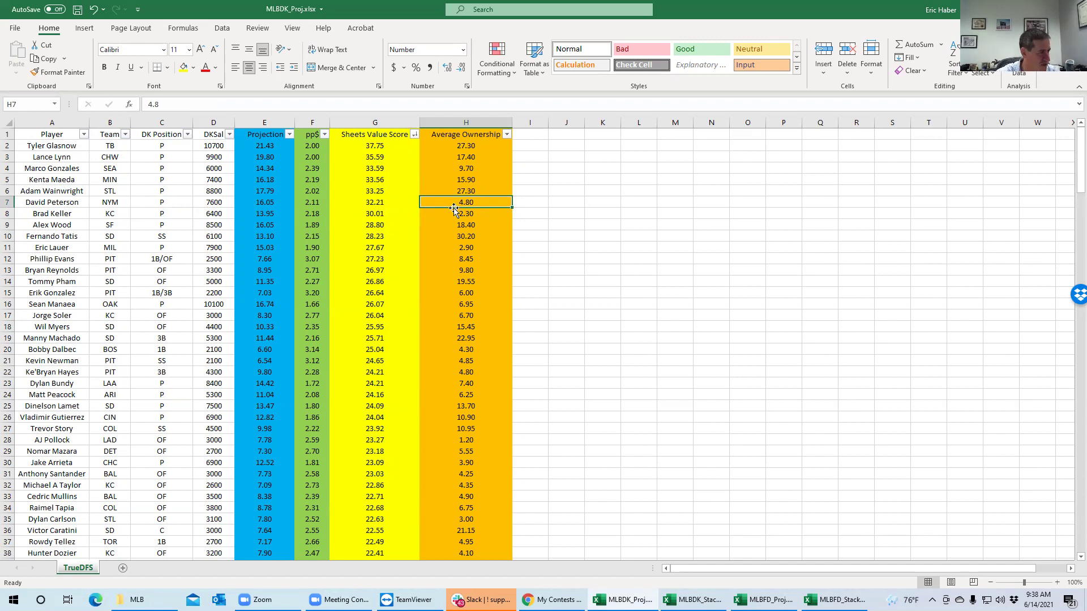
pyautogui.click(472, 212)
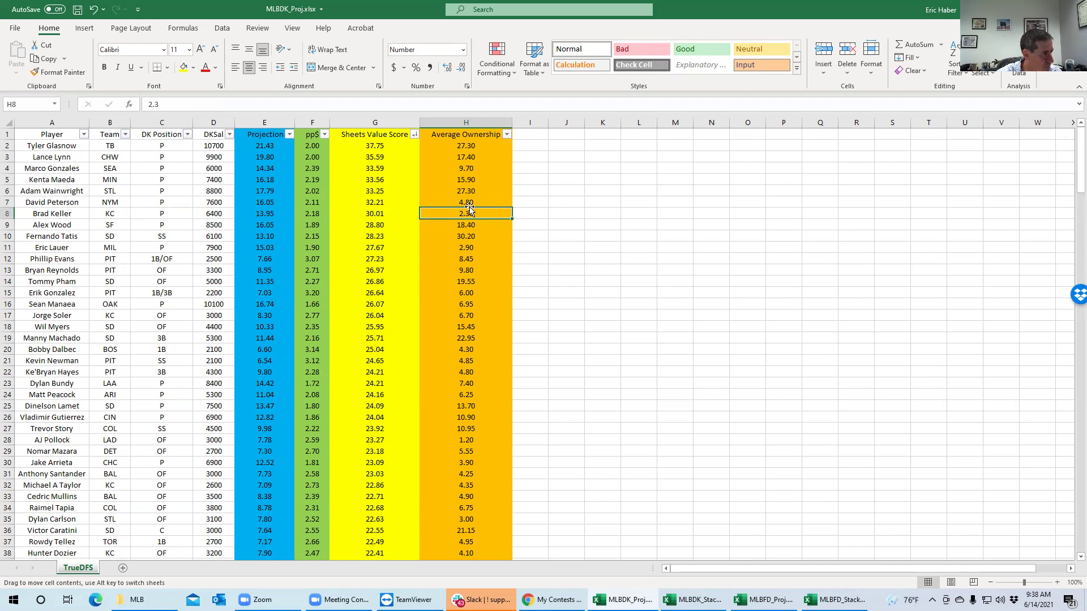
pyautogui.click(460, 205)
pyautogui.click(461, 214)
pyautogui.click(463, 205)
pyautogui.click(461, 213)
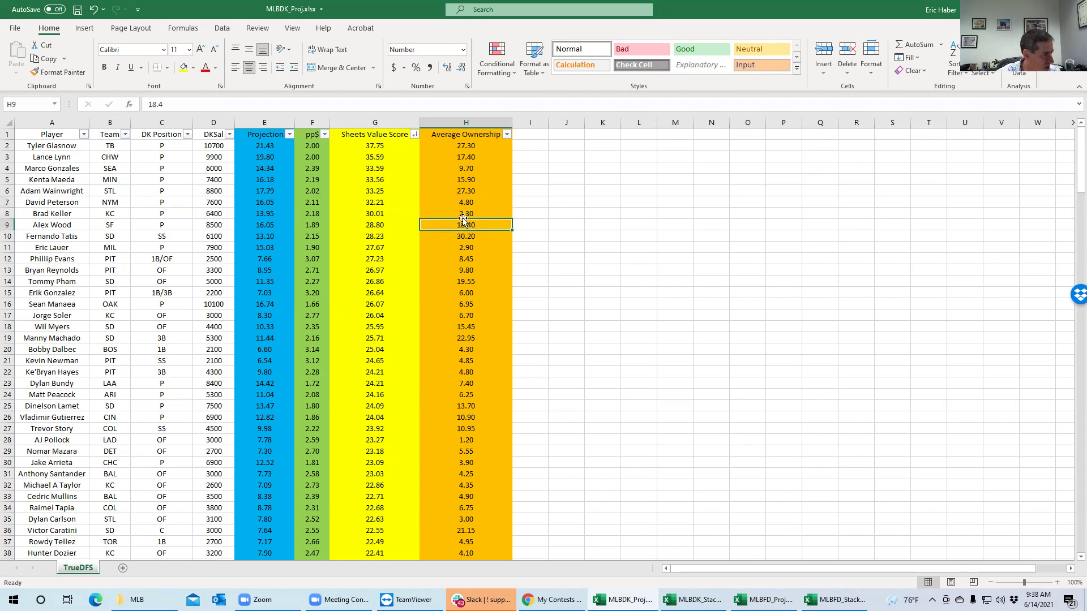
# Step: Review the SF pitcher's team, projection, Sheets Value Score and Average Ownership in row 9
pyautogui.click(111, 226)
pyautogui.click(249, 225)
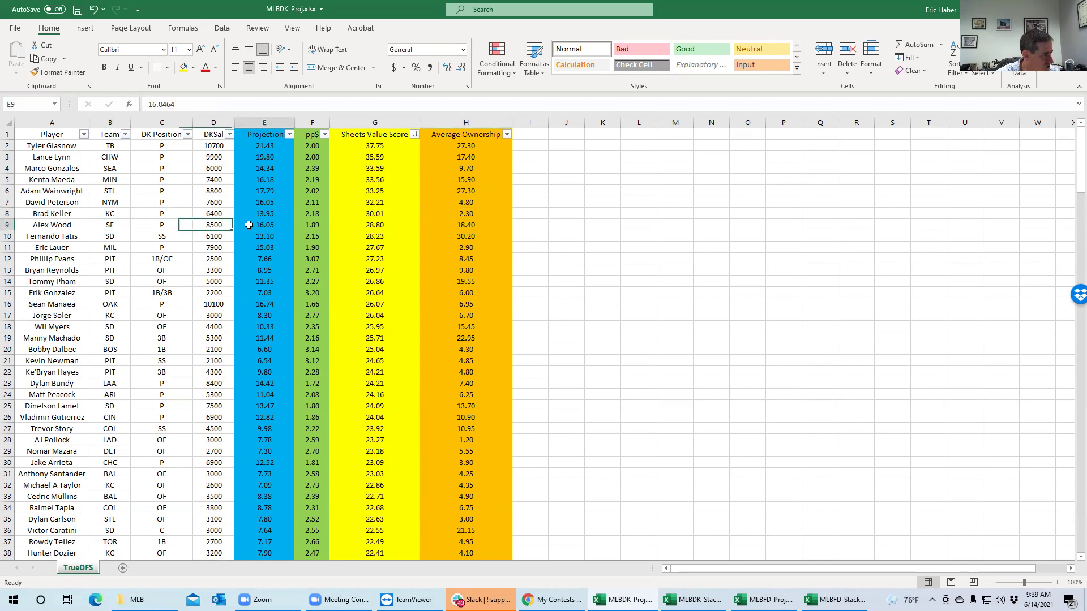
pyautogui.click(458, 224)
pyautogui.click(374, 224)
pyautogui.click(447, 225)
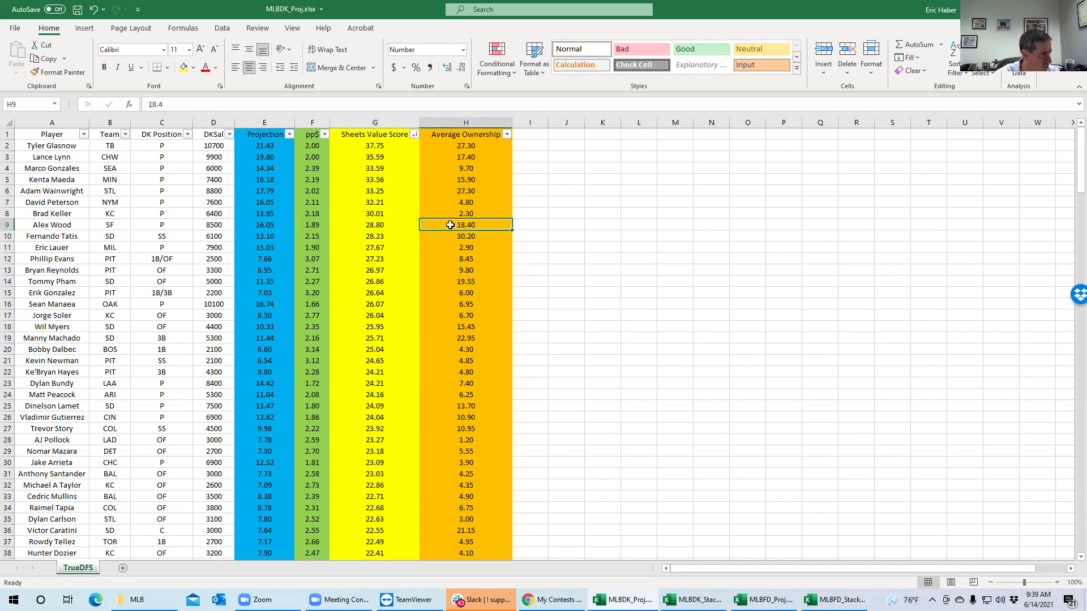
# Step: Compare the Average Ownership of the pitchers in rows 2 to 8, focusing on the NYM and KC pitchers
pyautogui.click(456, 146)
pyautogui.click(461, 176)
pyautogui.click(466, 204)
pyautogui.click(462, 156)
pyautogui.click(458, 146)
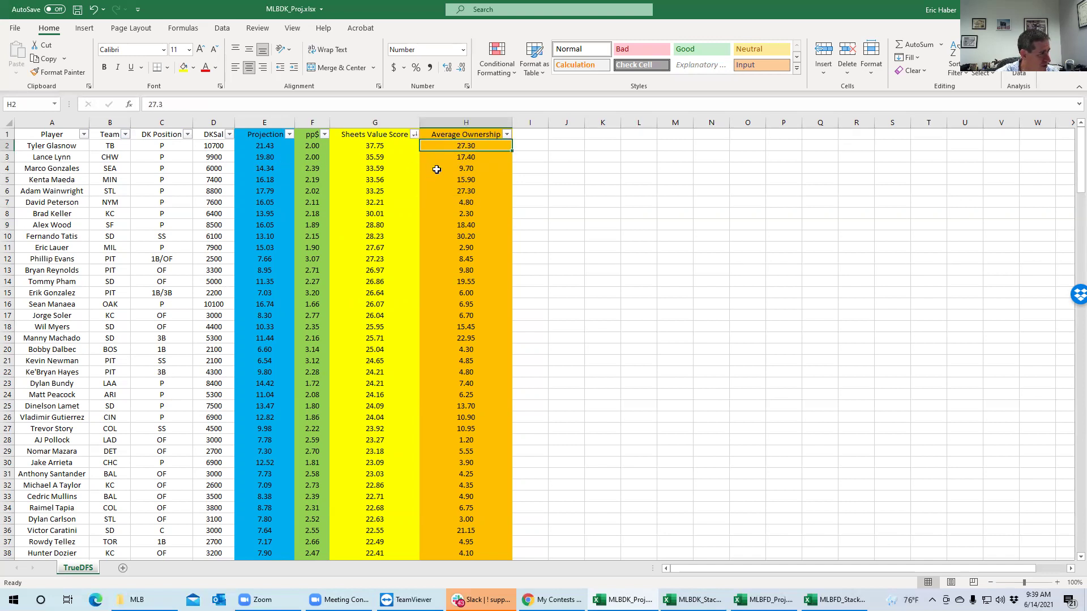
pyautogui.click(459, 158)
pyautogui.click(459, 169)
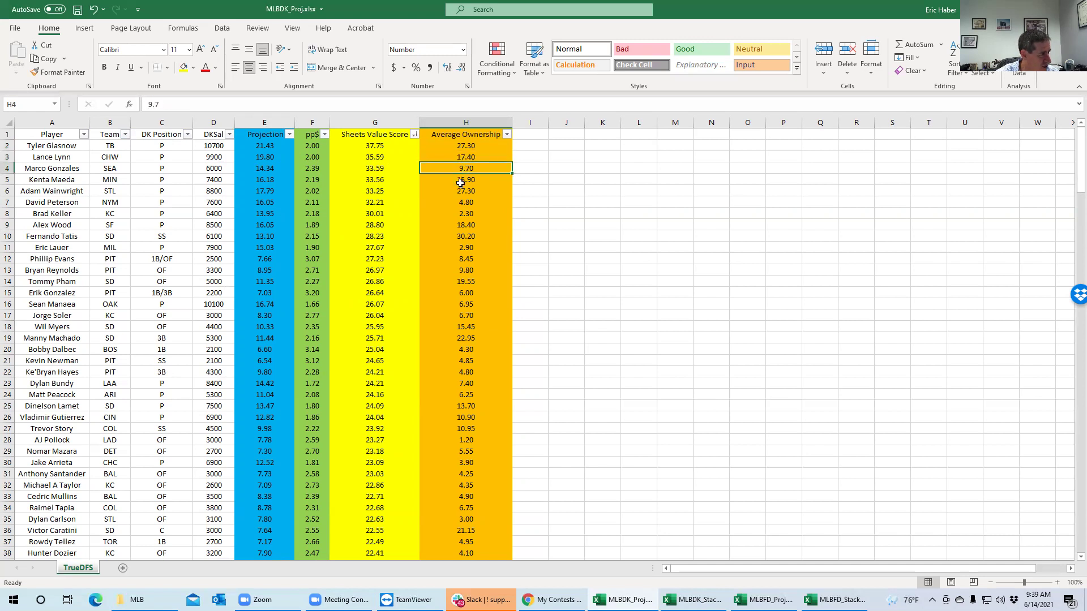
pyautogui.click(467, 203)
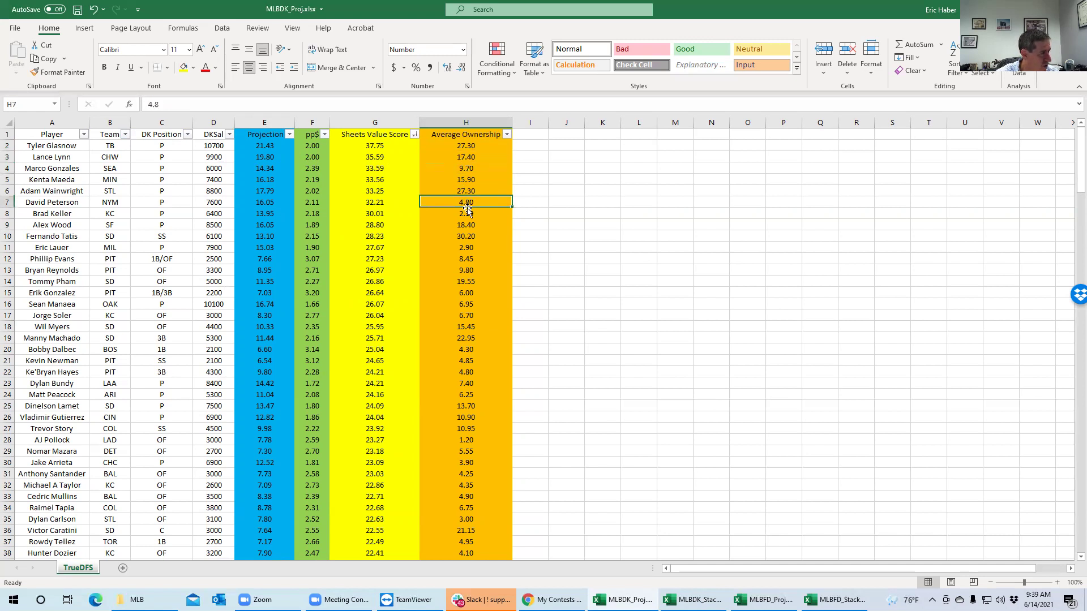
pyautogui.click(465, 191)
pyautogui.click(462, 176)
pyautogui.click(461, 171)
pyautogui.click(462, 202)
pyautogui.click(462, 202)
pyautogui.click(463, 212)
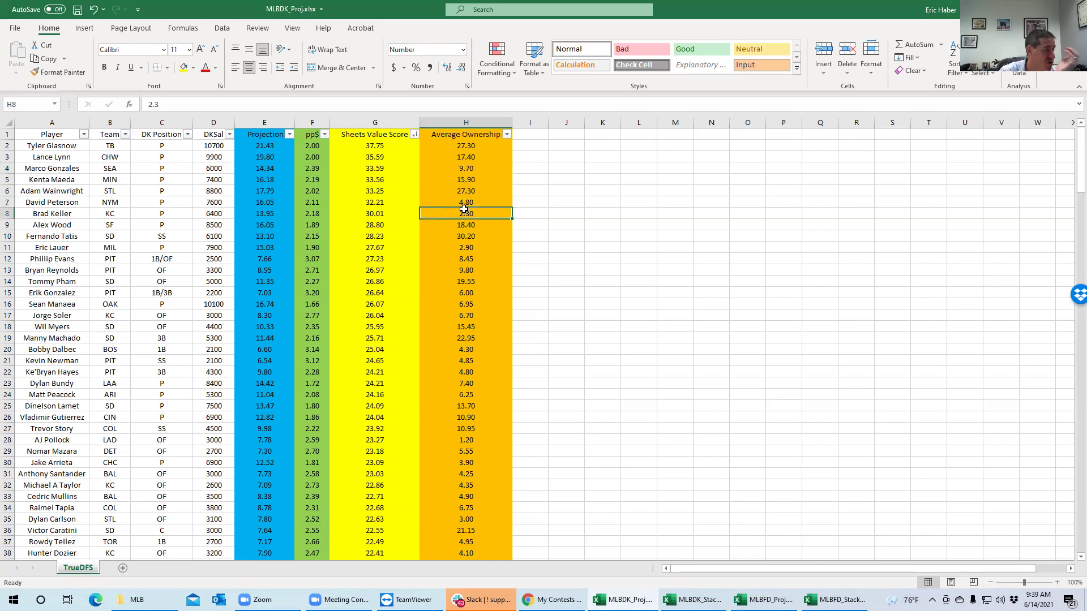
pyautogui.click(465, 198)
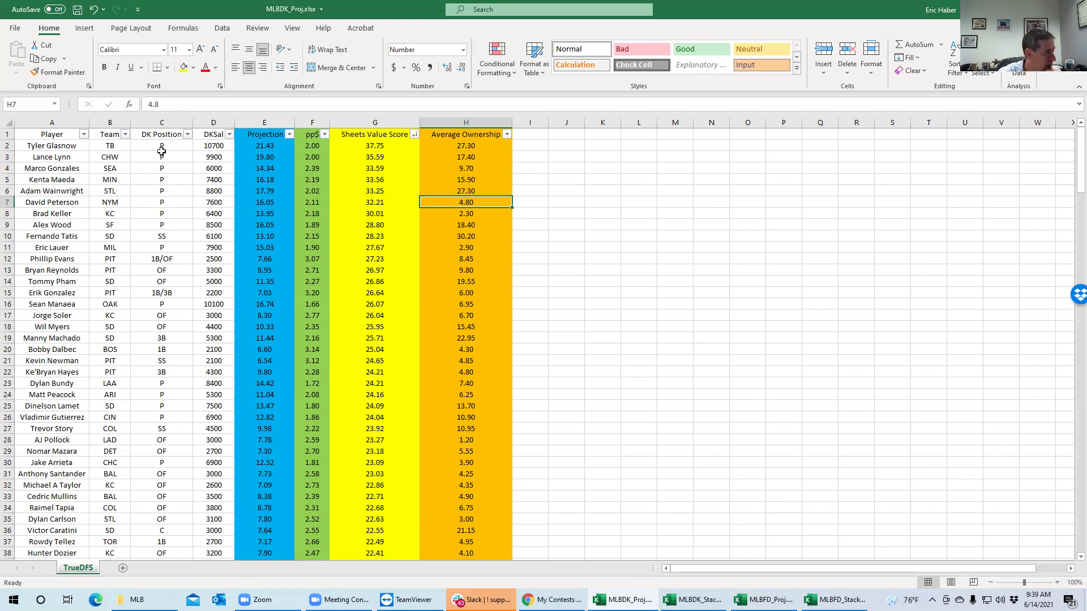
# Step: Compare the DK positions and salaries of the PIT multi-position hitters in rows 12 and 15, checking row 12's Sheets Value Score
pyautogui.click(164, 257)
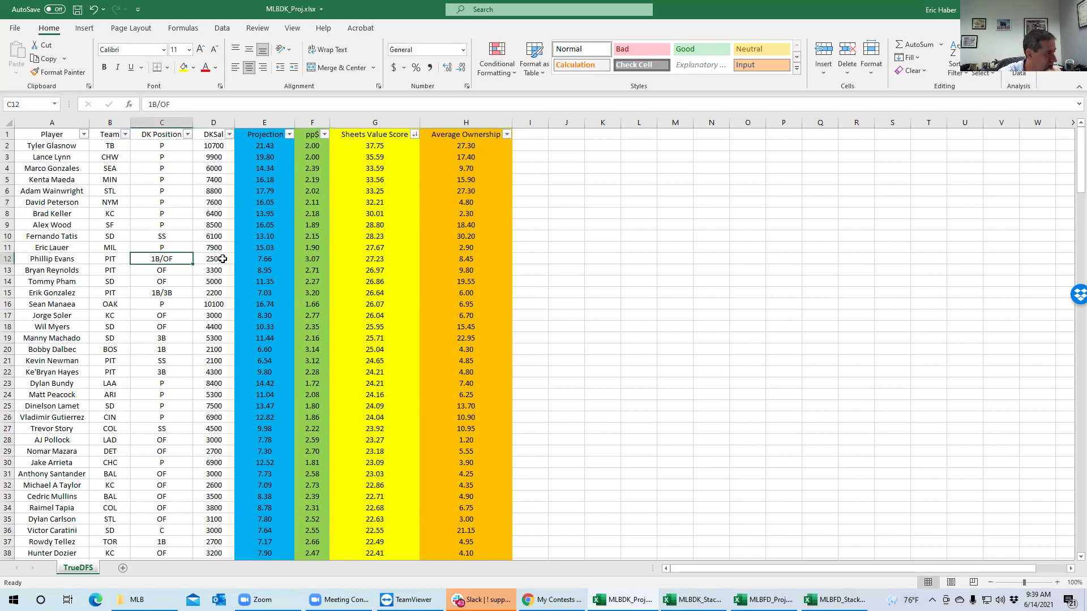
pyautogui.click(223, 259)
pyautogui.click(374, 262)
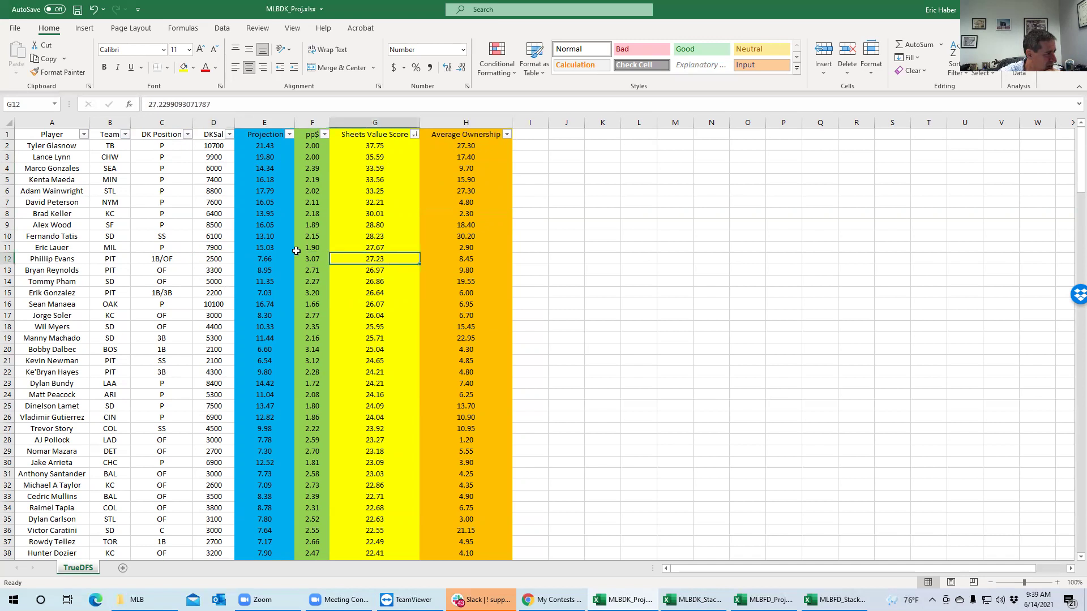
pyautogui.click(160, 292)
pyautogui.click(211, 294)
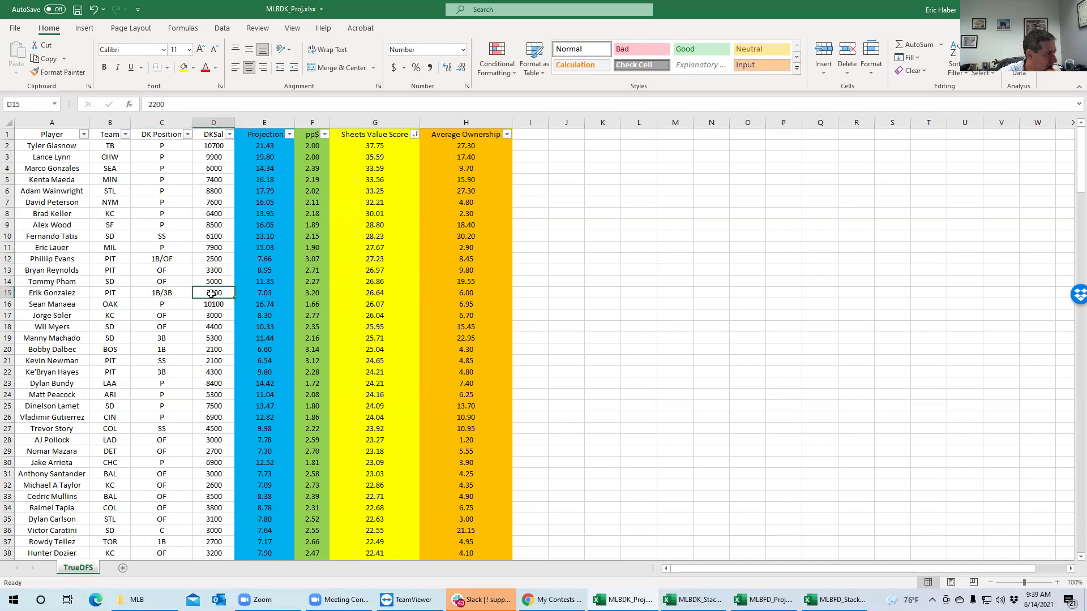
pyautogui.click(168, 258)
pyautogui.click(169, 293)
pyautogui.click(163, 258)
pyautogui.click(161, 292)
pyautogui.click(162, 257)
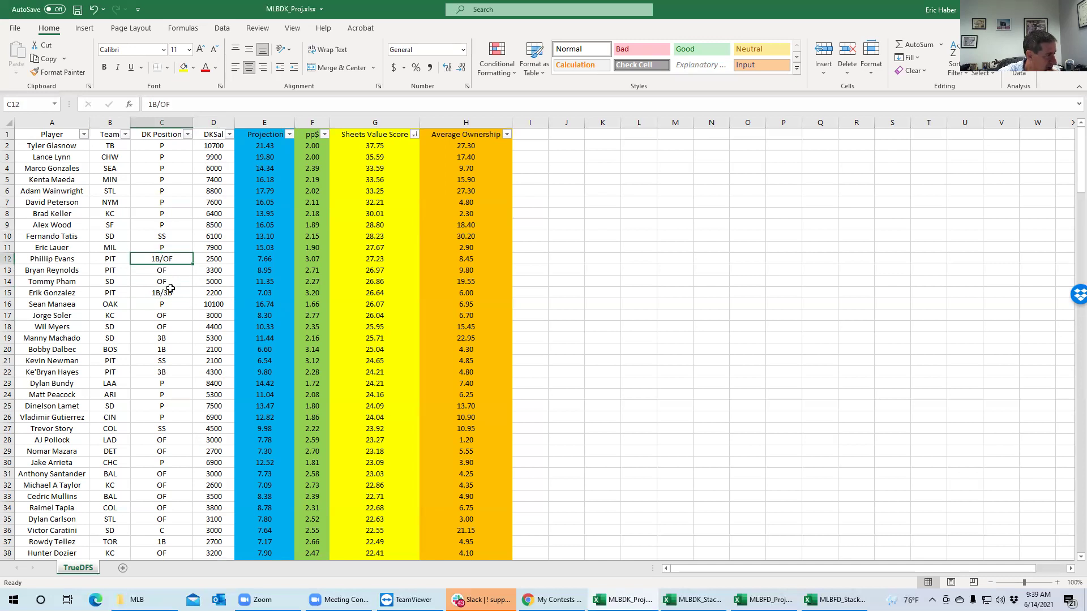
# Step: Sort the DraftKings projections by DK Position A to Z and check the first 1B player's Sheets Value Score in row 2
pyautogui.click(188, 134)
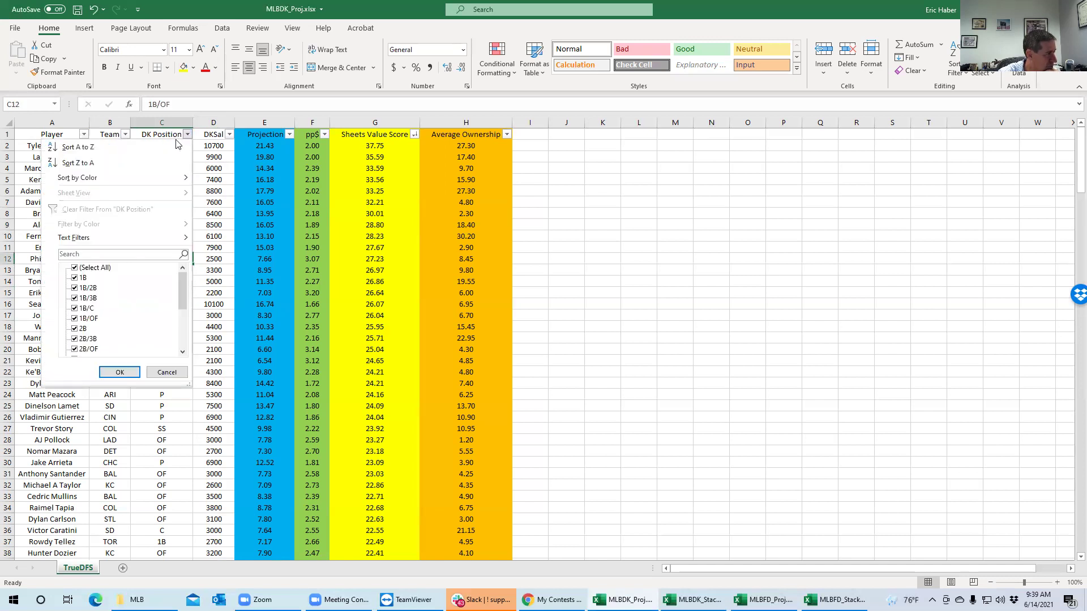
pyautogui.click(144, 147)
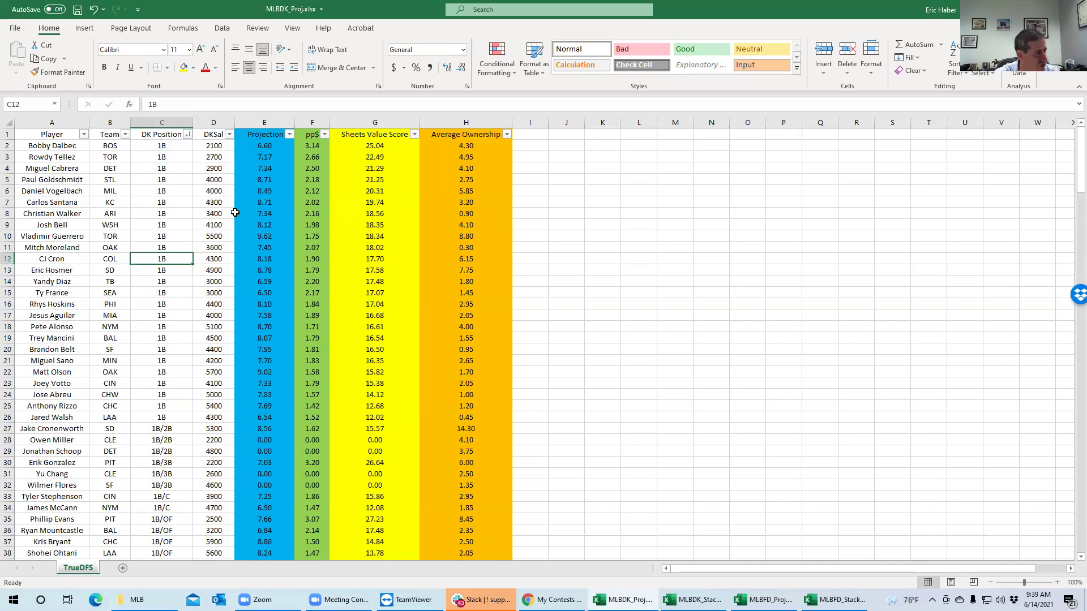
pyautogui.click(157, 145)
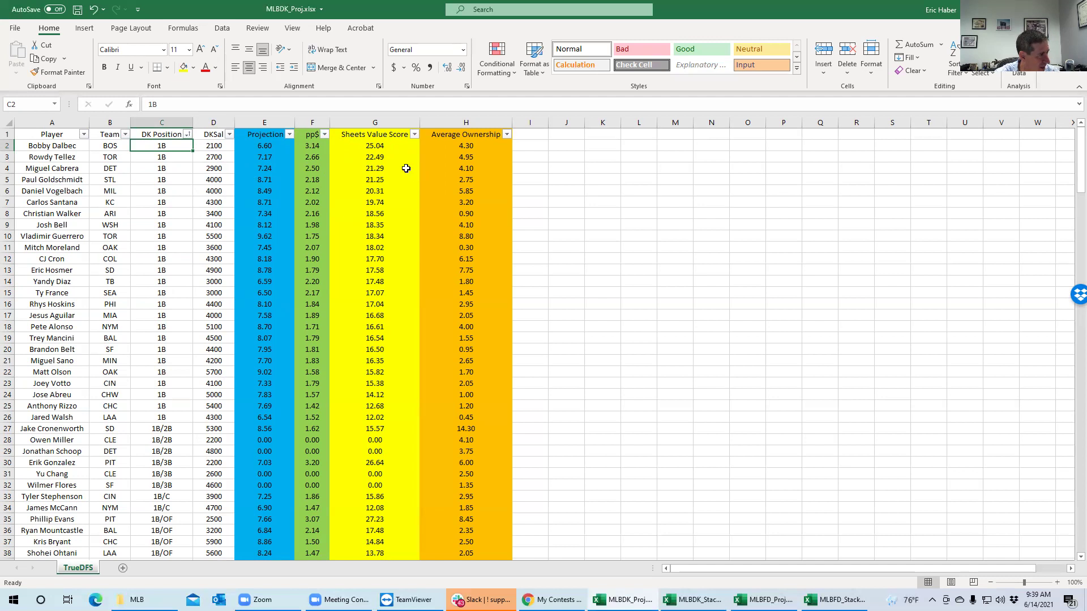
pyautogui.click(363, 146)
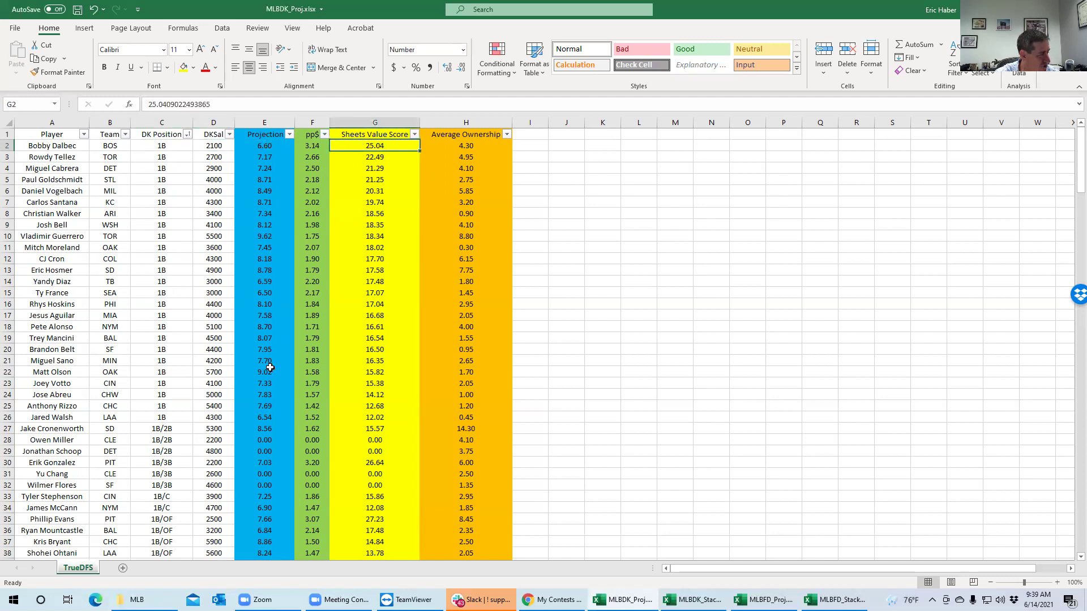
# Step: Check the Sheets Value Scores where the 1B group ends in rows 26 and 27, and compare the projections of the first basemen in rows 2 to 8
pyautogui.click(166, 430)
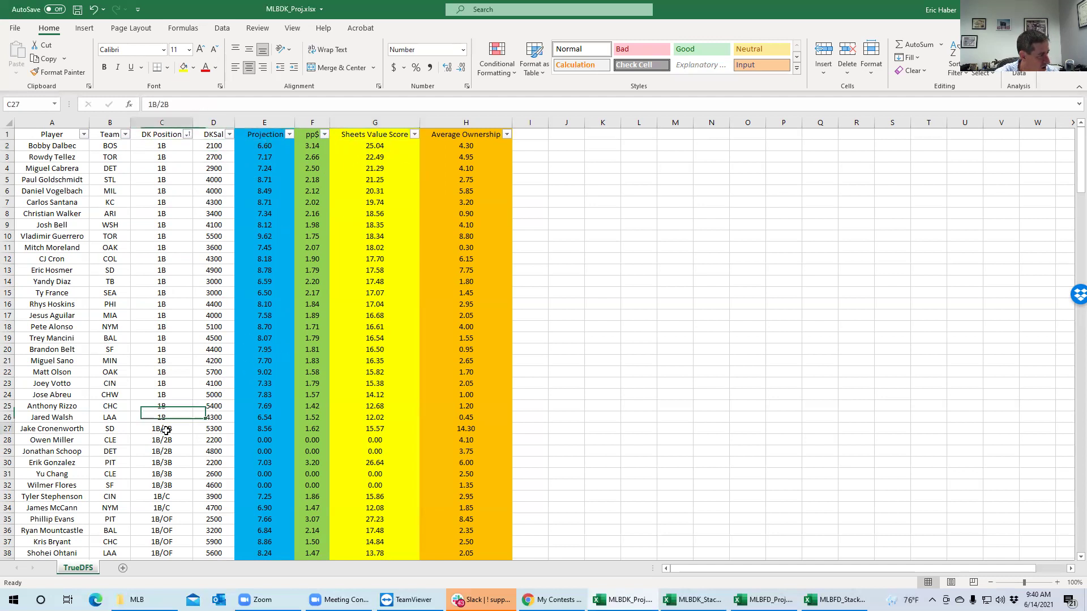
pyautogui.click(388, 426)
pyautogui.click(368, 417)
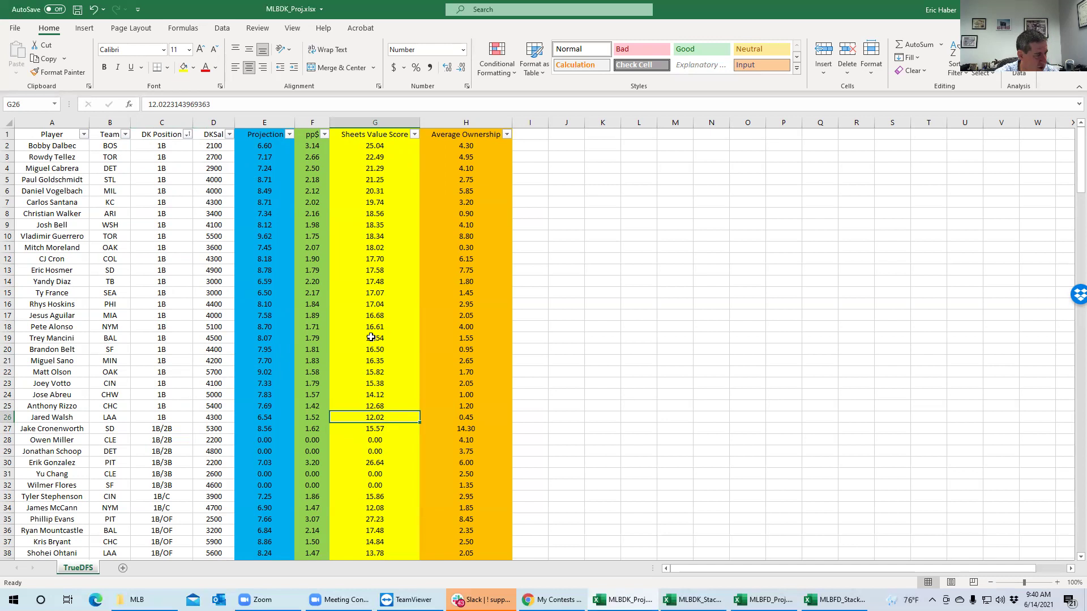
pyautogui.click(253, 147)
pyautogui.click(272, 213)
pyautogui.click(251, 148)
pyautogui.click(261, 178)
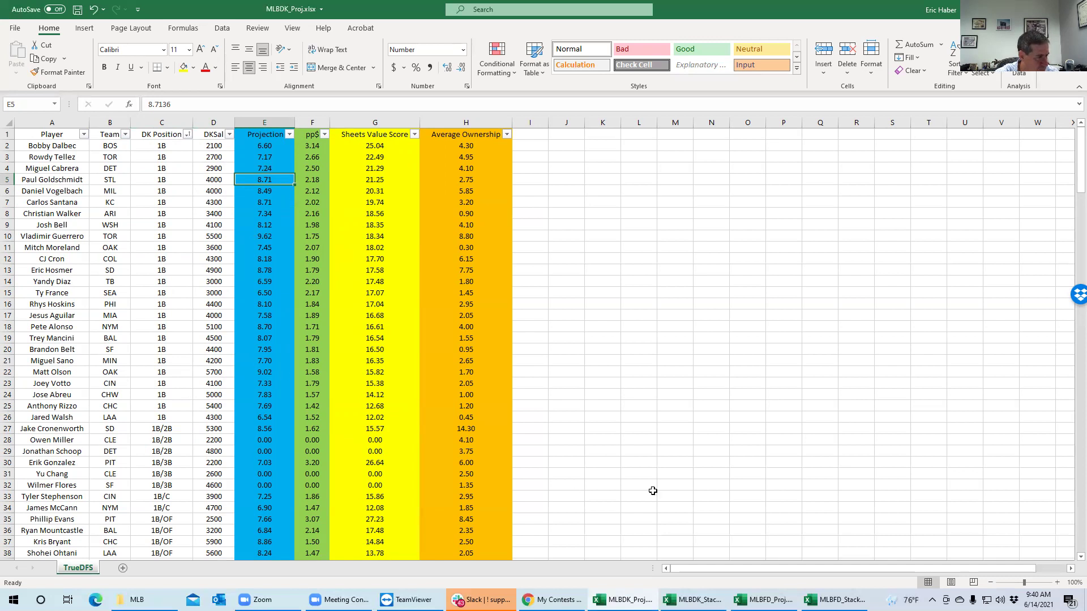
# Step: Switch to the MLBFD_Proj workbook and check the Sheets Value Scores of the pitchers in rows 2 and 4
pyautogui.click(693, 600)
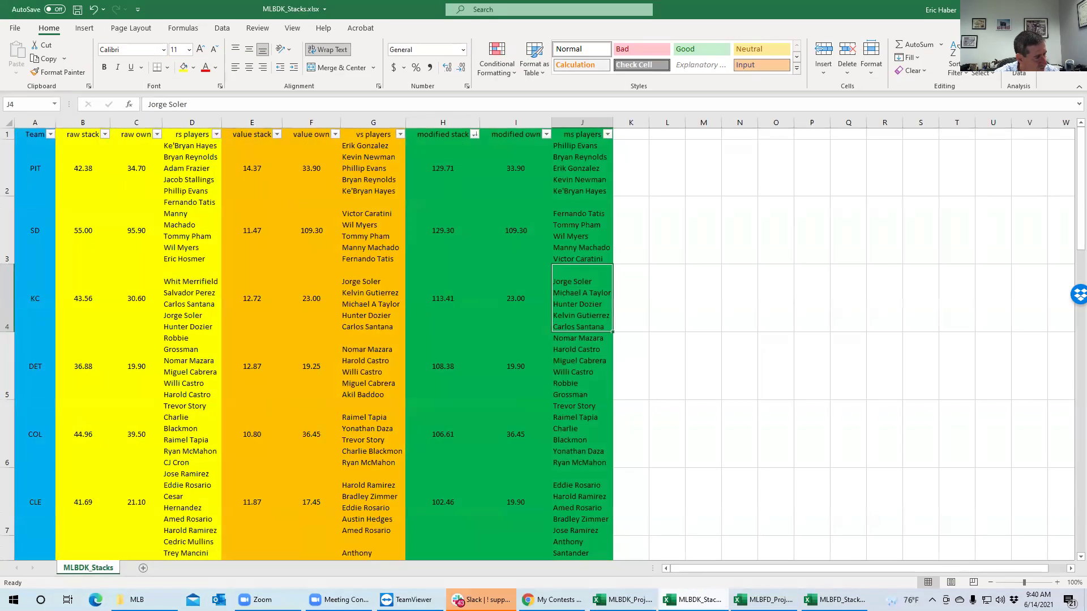
pyautogui.click(764, 600)
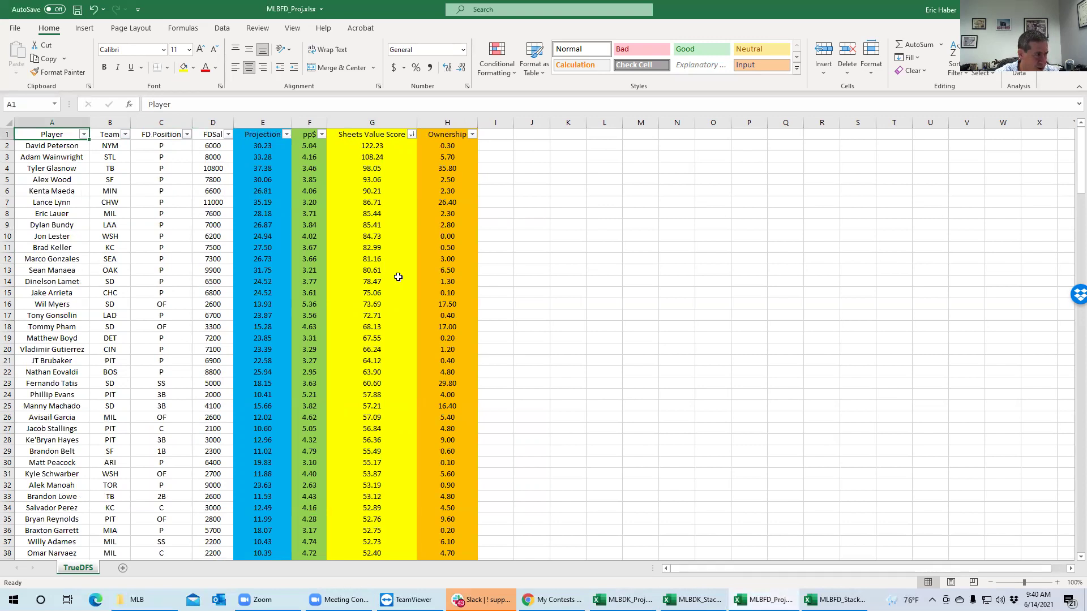
pyautogui.click(361, 168)
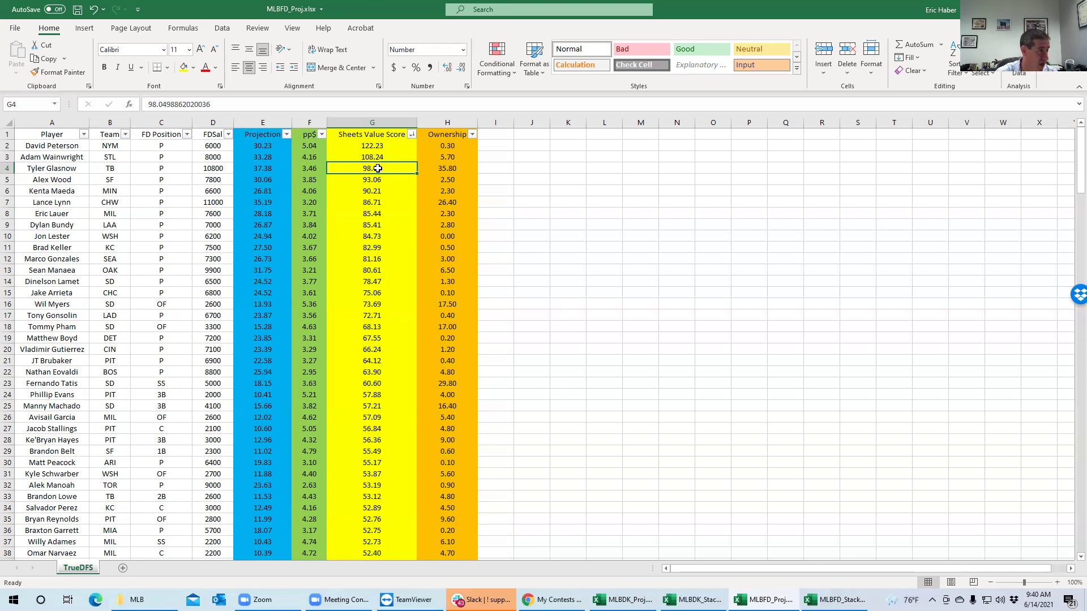
pyautogui.click(356, 143)
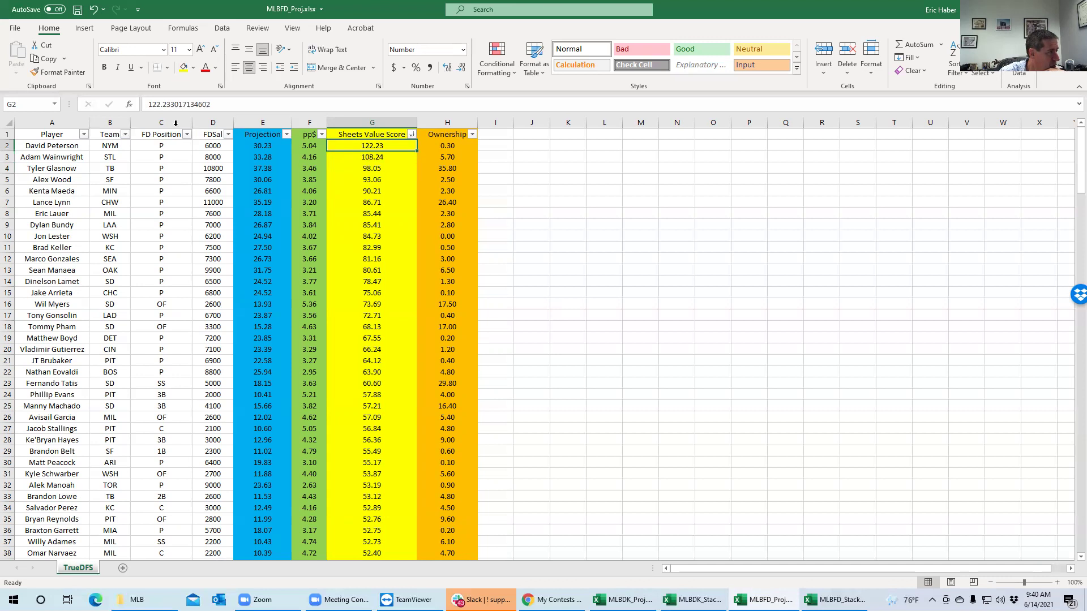
# Step: Check the NYM pitcher's team in row 2 and compare the FD salaries of the pitchers in rows 2 to 4
pyautogui.click(124, 145)
pyautogui.click(207, 148)
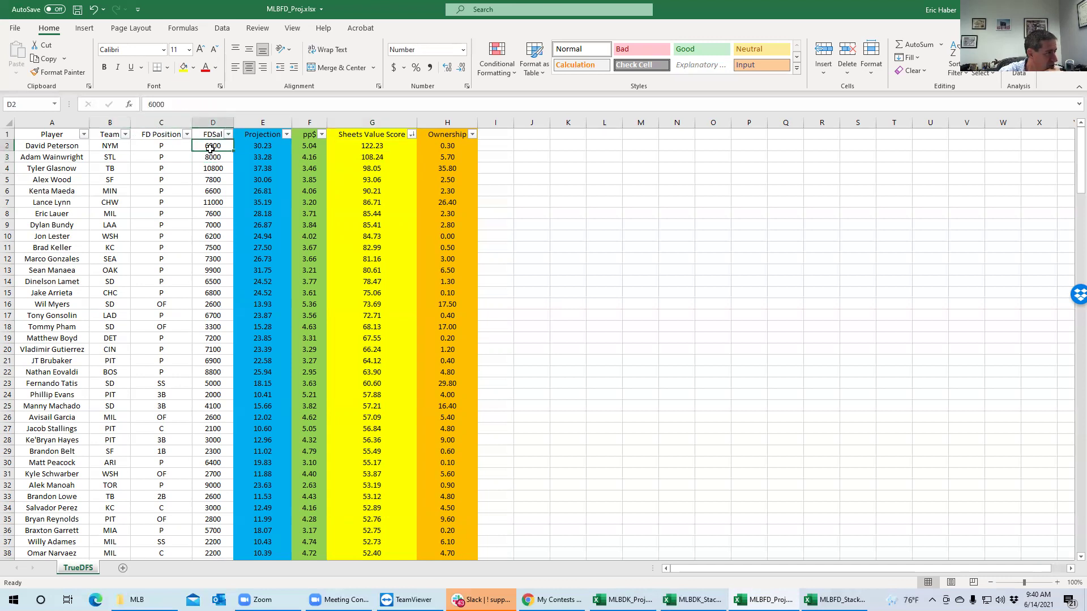
pyautogui.click(216, 159)
pyautogui.click(217, 166)
pyautogui.click(219, 160)
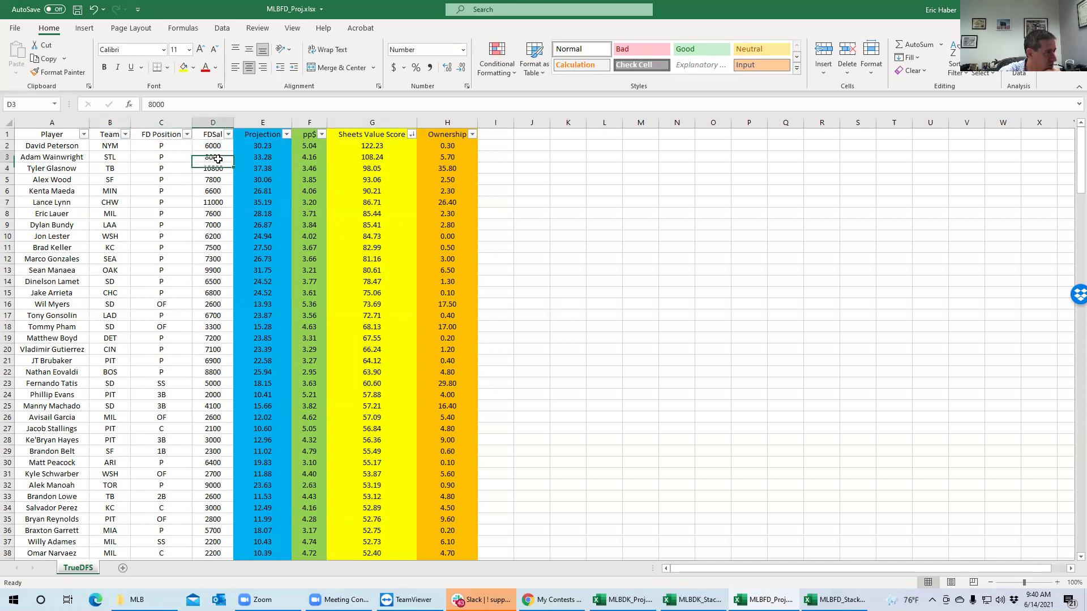
# Step: Compare the Sheets Value Scores of the NYM, STL, TB and SF pitchers in rows 2 to 5
pyautogui.click(370, 159)
pyautogui.click(364, 147)
pyautogui.click(363, 158)
pyautogui.click(376, 180)
pyautogui.click(378, 165)
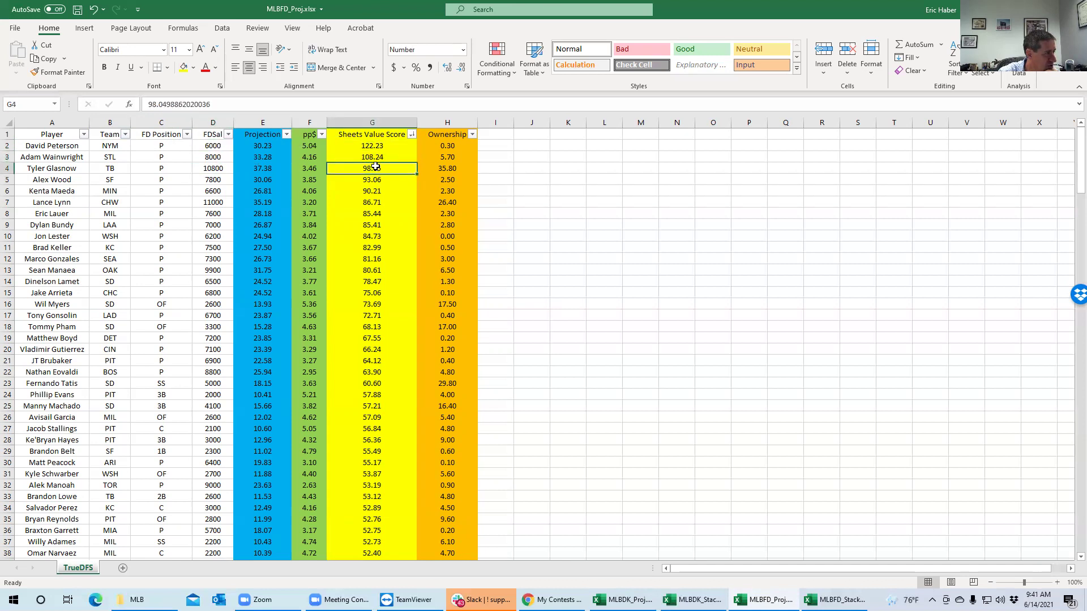
pyautogui.click(379, 179)
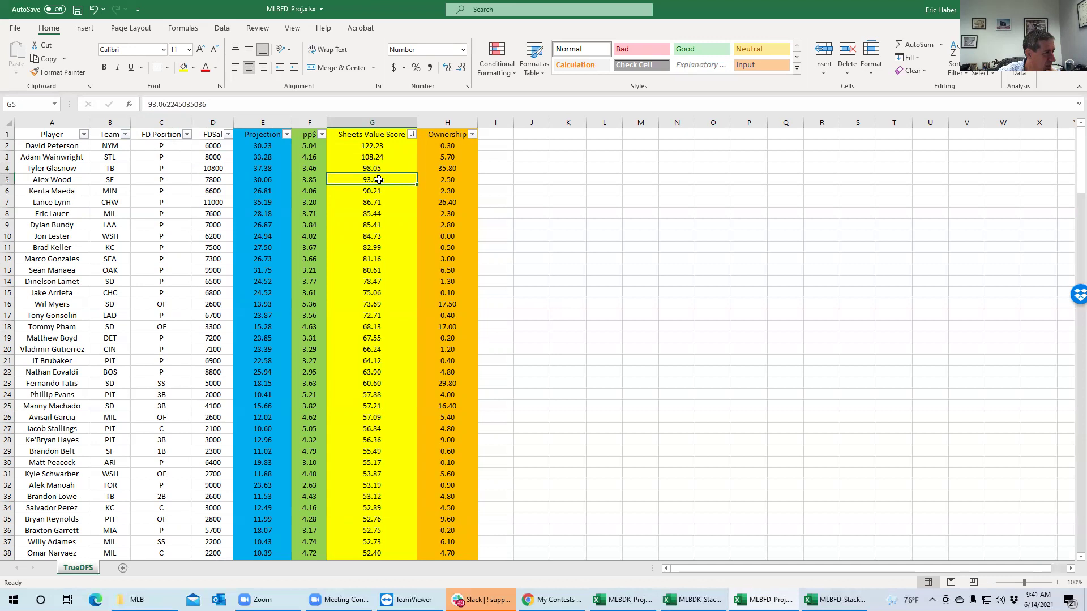
pyautogui.click(374, 169)
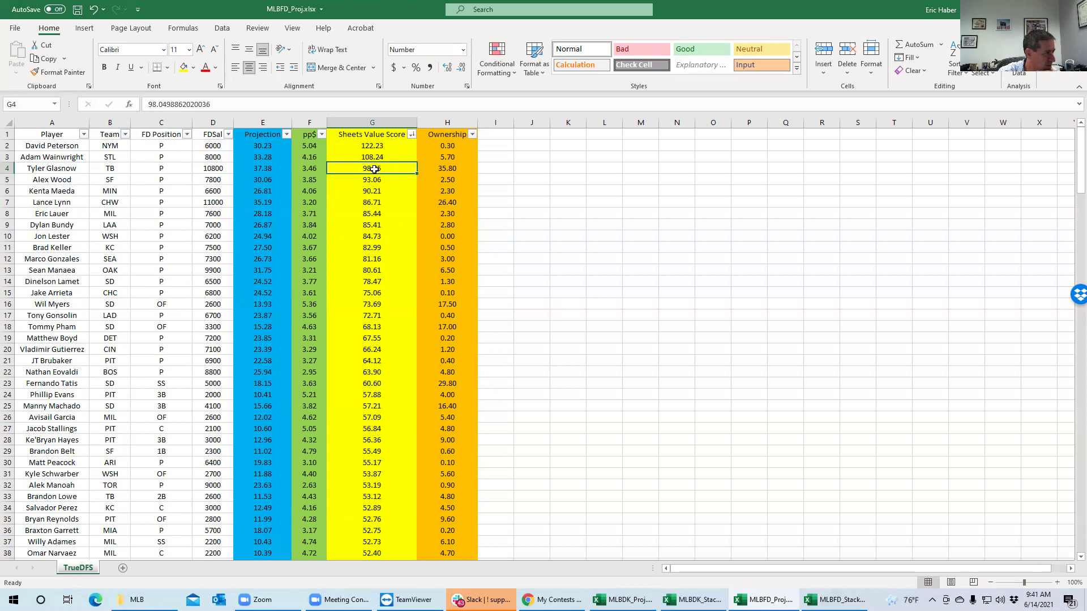
pyautogui.click(369, 147)
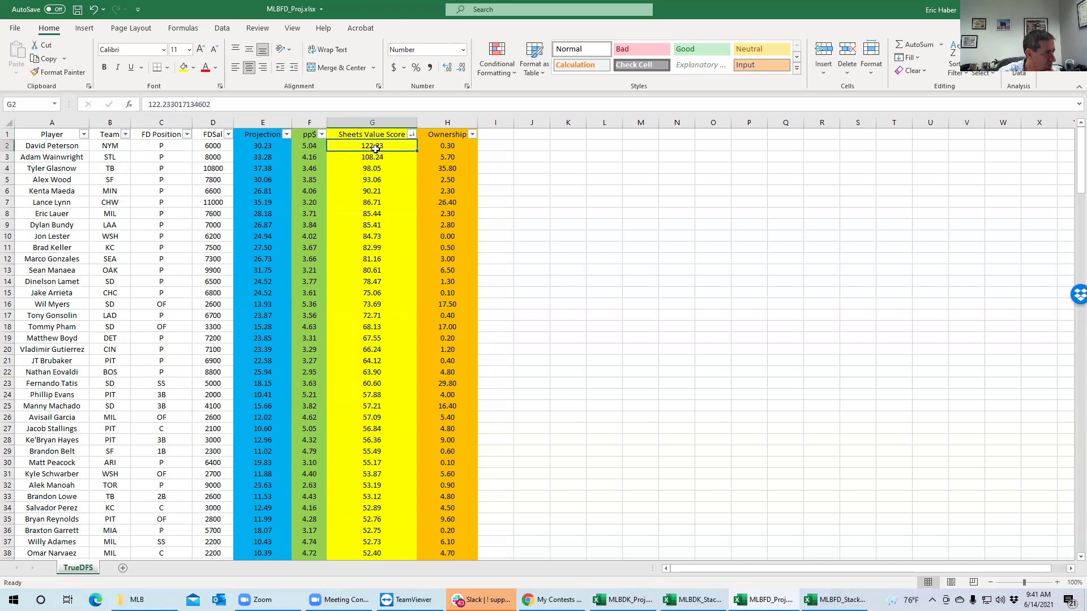
# Step: Check the NYM and STL pitchers' ownership, and compare the STL pitcher's salary and value score with the TB pitcher's
pyautogui.click(445, 147)
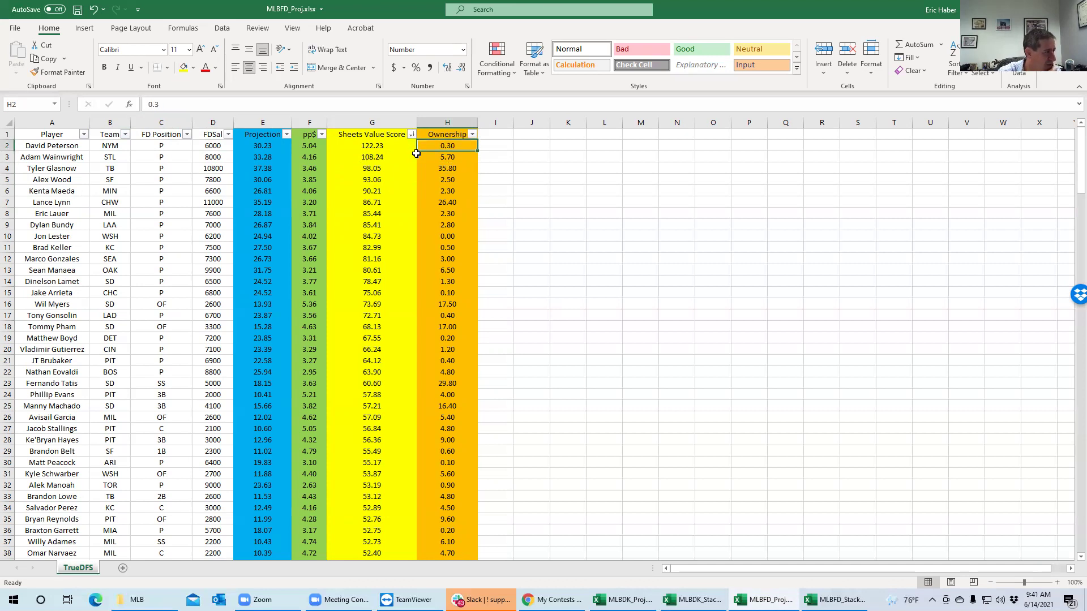
pyautogui.click(438, 161)
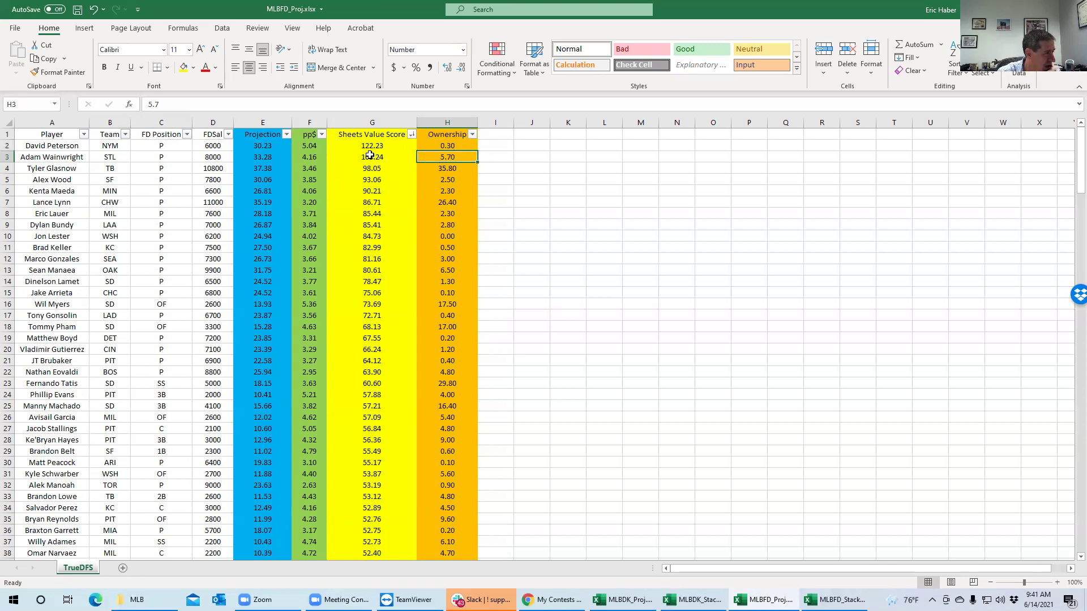
pyautogui.click(369, 157)
pyautogui.click(215, 159)
pyautogui.click(223, 168)
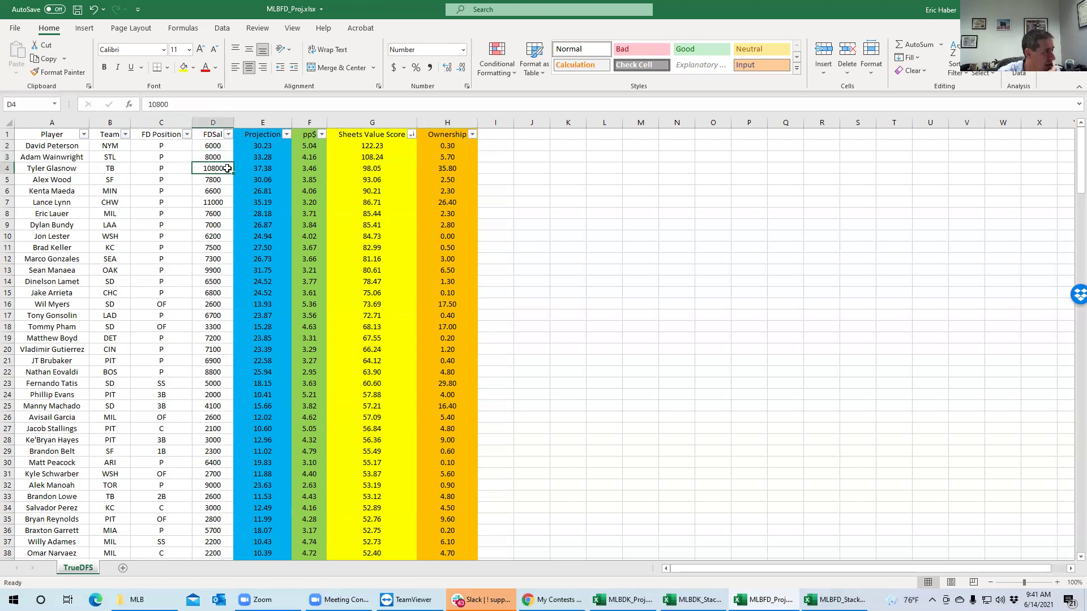
pyautogui.click(354, 165)
pyautogui.click(373, 155)
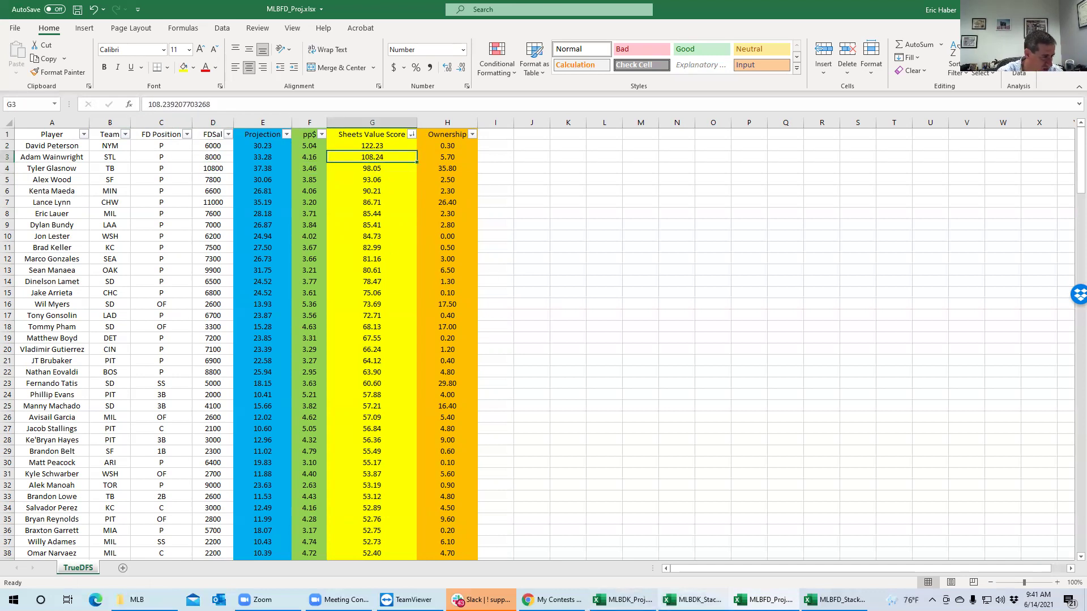
# Step: Switch to the MLBDK_Stacks workbook, sort by raw stack from largest to smallest and check the SD stack in row 2
pyautogui.click(693, 600)
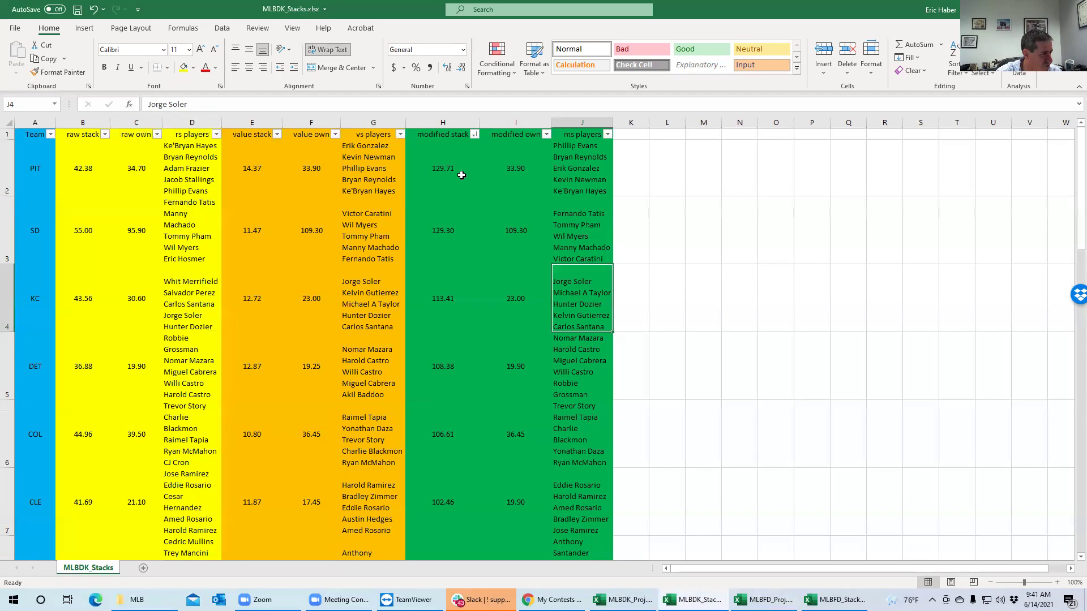
pyautogui.click(105, 134)
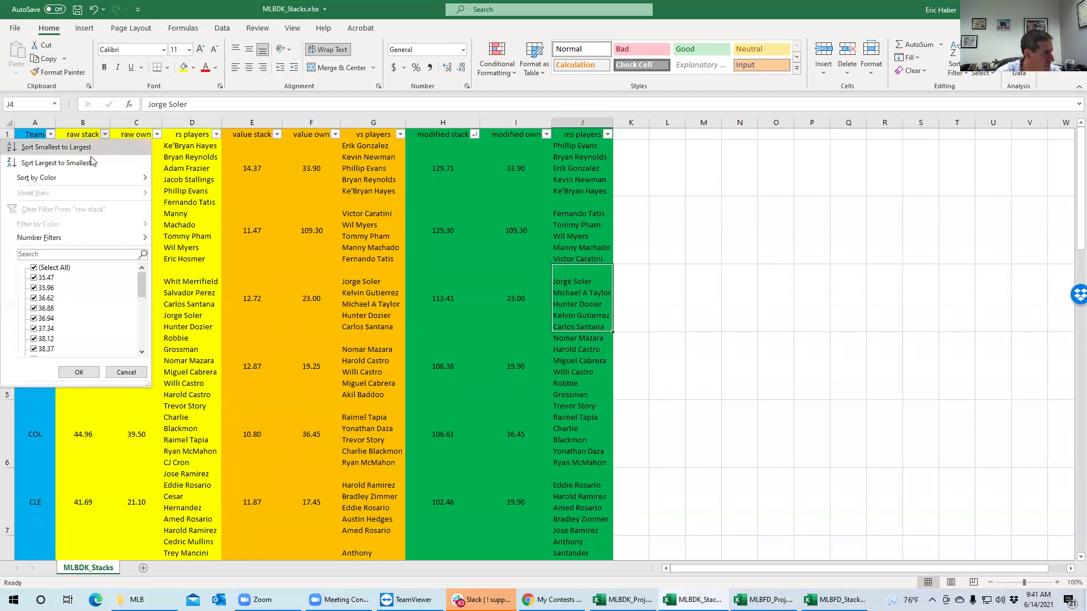
pyautogui.click(89, 158)
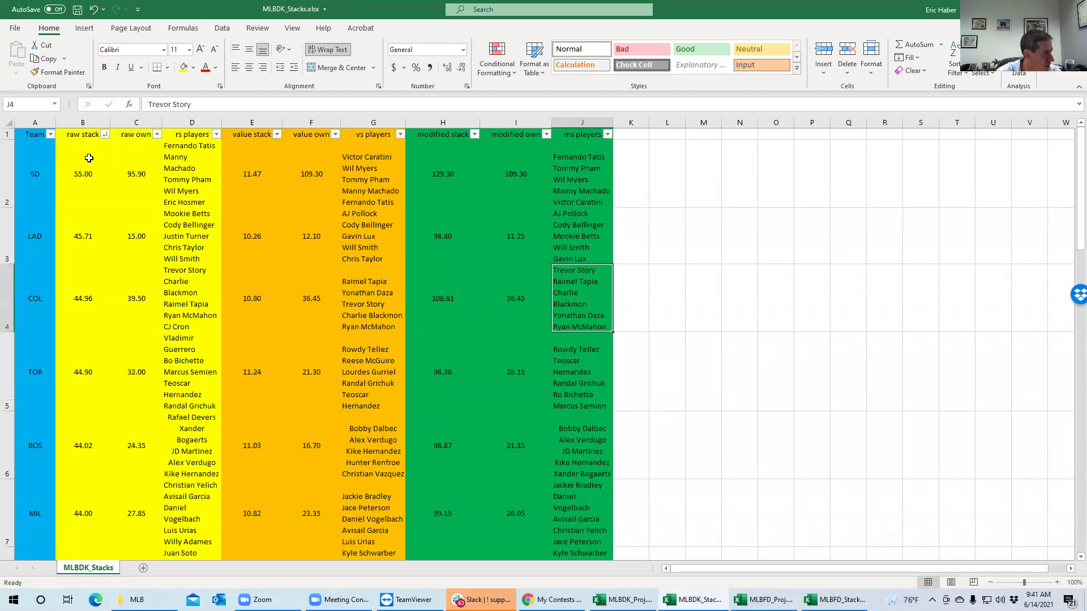
pyautogui.click(35, 172)
pyautogui.click(86, 178)
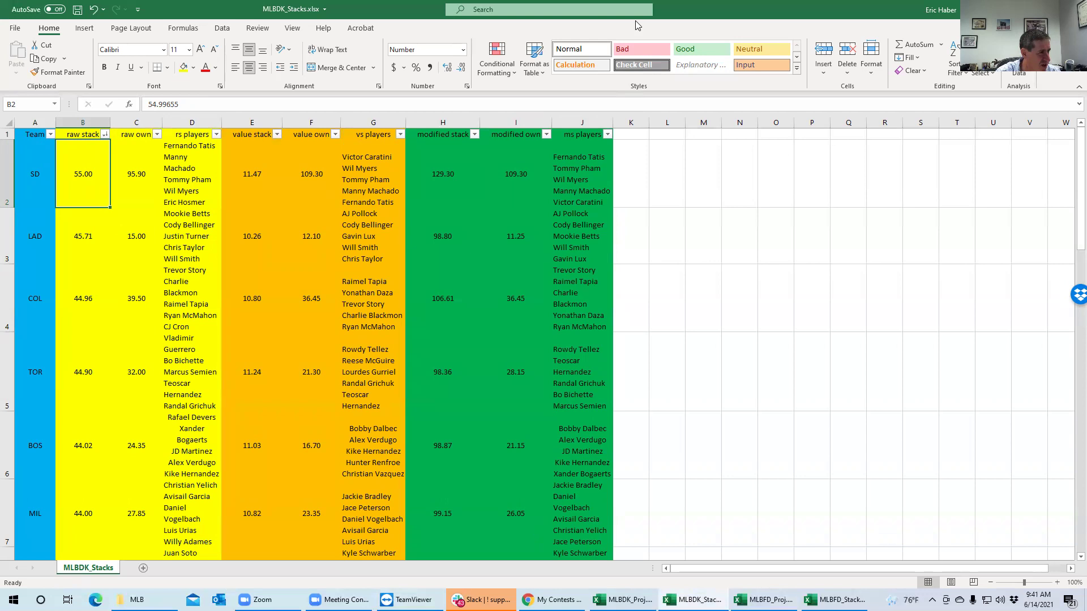
# Step: Switch to the DraftKings contest page in Chrome and add the $10,700 TB and $9,900 CWS pitchers to the lineup
pyautogui.hotkey('alt', 'Tab')
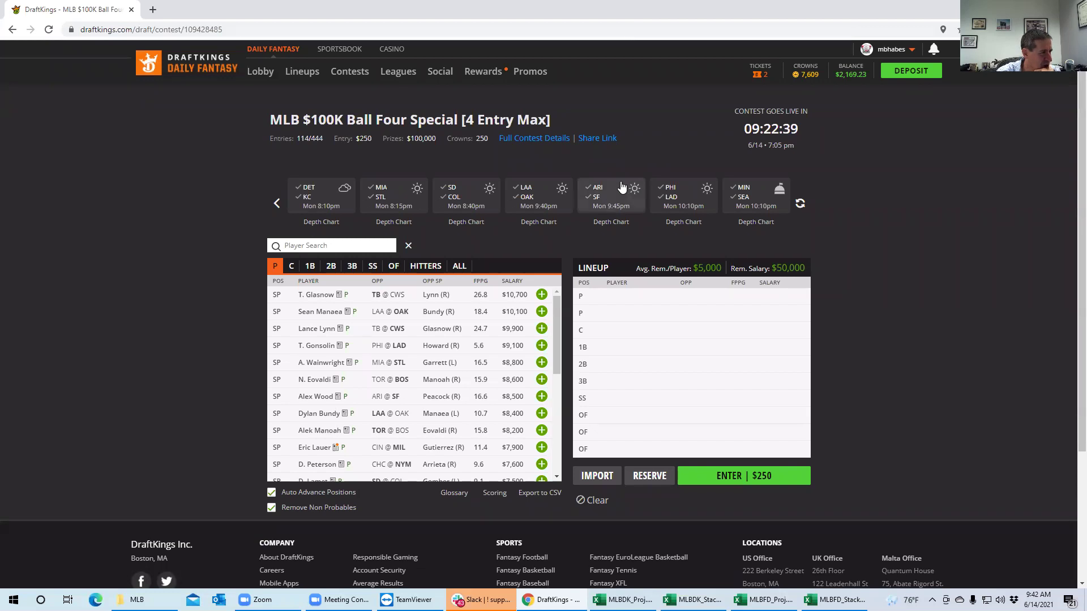
pyautogui.click(453, 193)
pyautogui.click(453, 193)
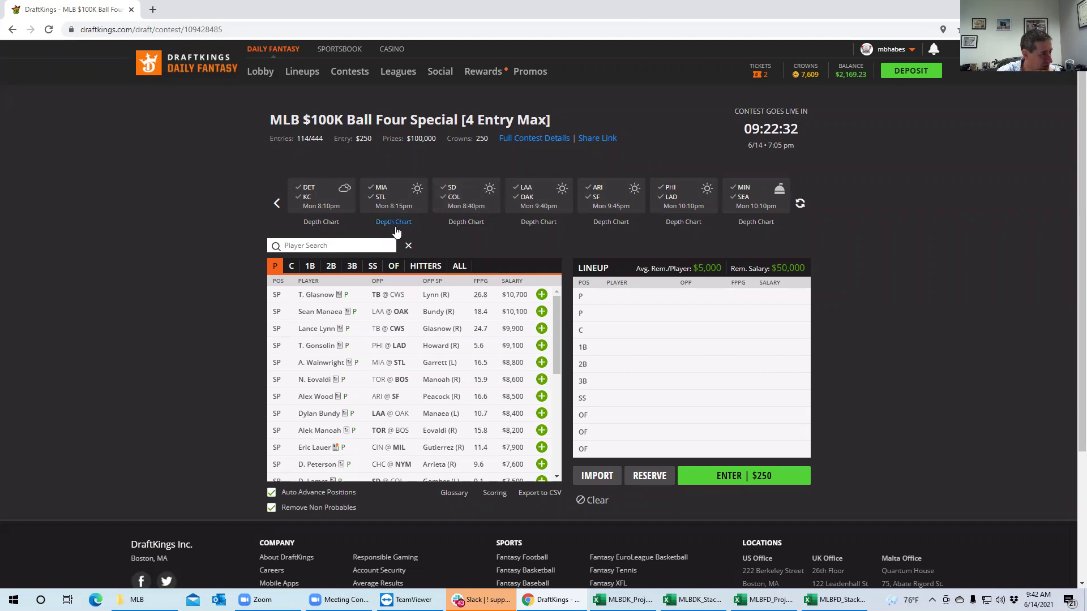
pyautogui.click(541, 295)
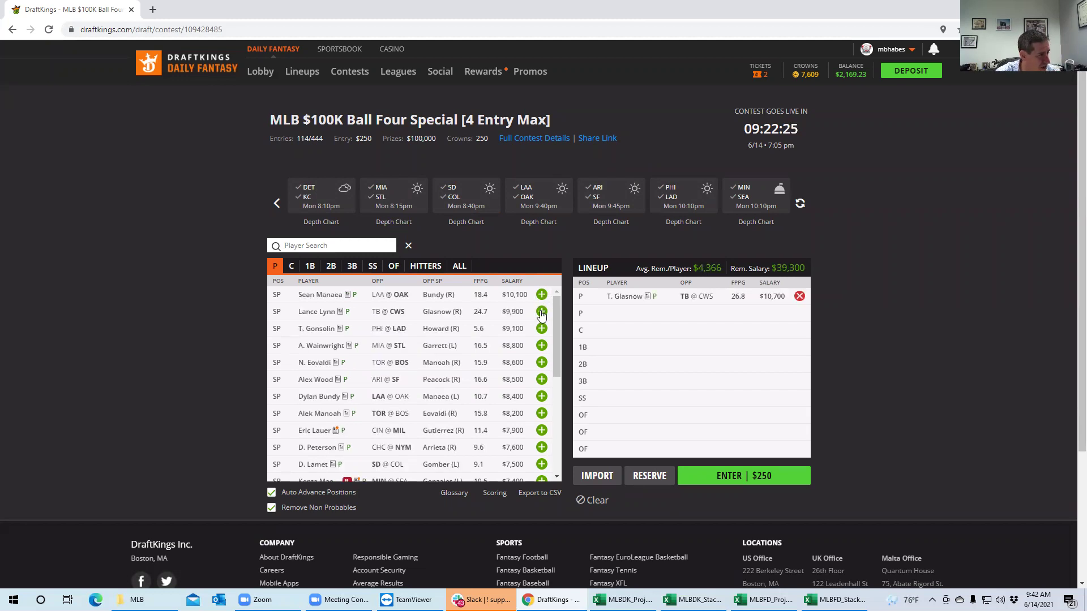
pyautogui.click(541, 312)
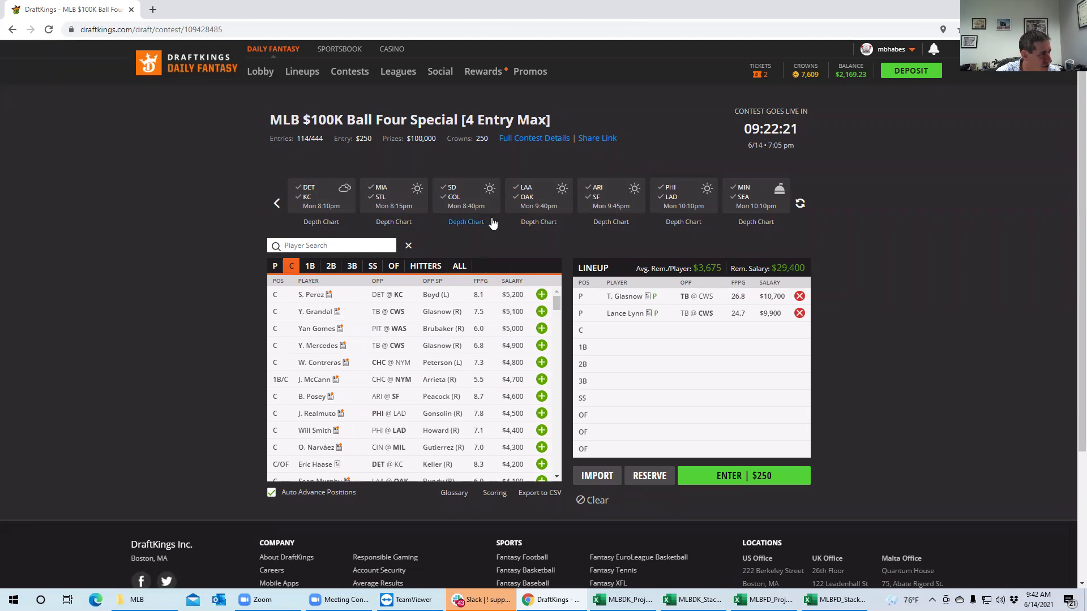
# Step: Filter the player pool to SD, view its hitters and clear the SD team filter
pyautogui.click(451, 190)
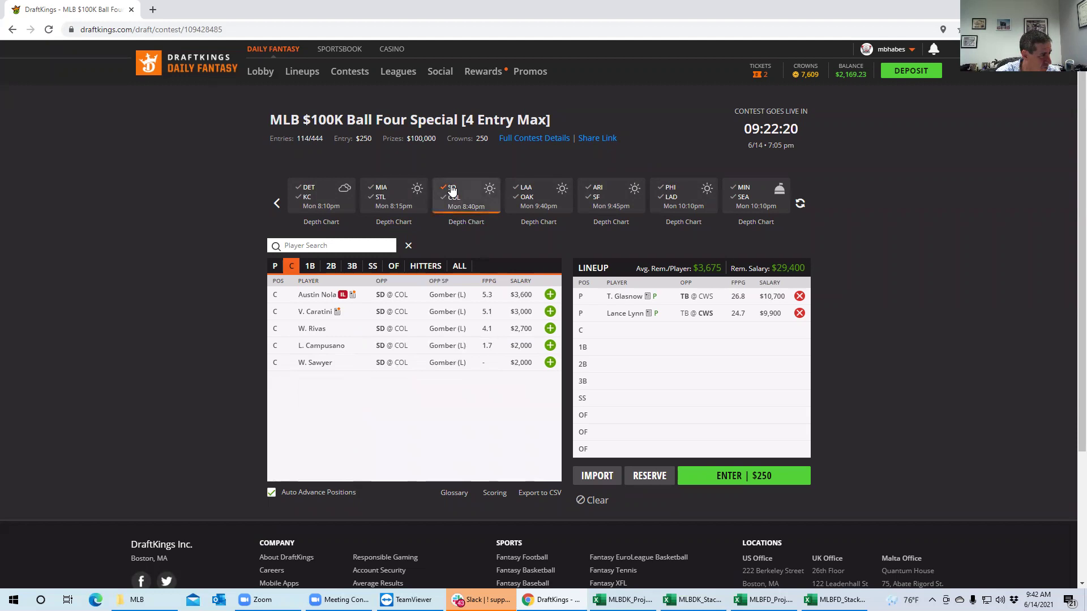
pyautogui.click(428, 267)
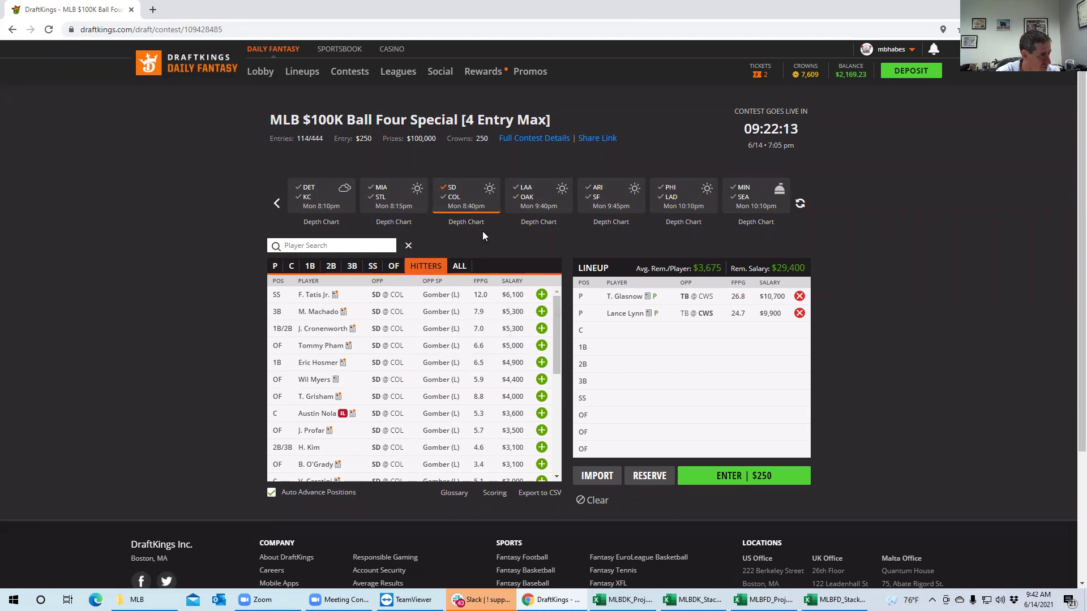
pyautogui.click(453, 193)
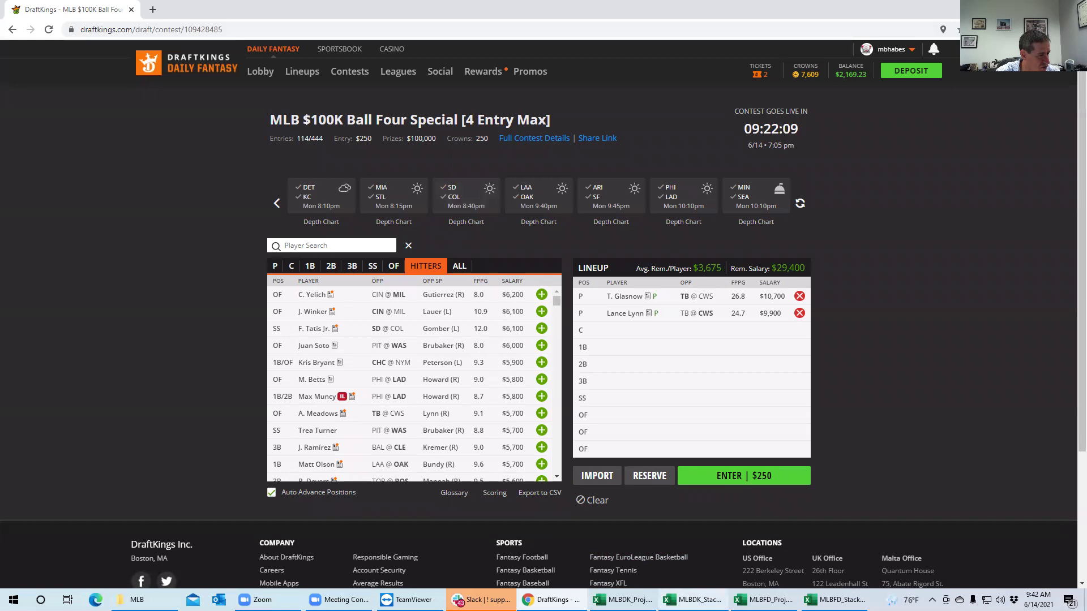
# Step: Switch back to the MLBDK_Stacks workbook and sort the teams by value stack from largest to smallest
pyautogui.click(694, 599)
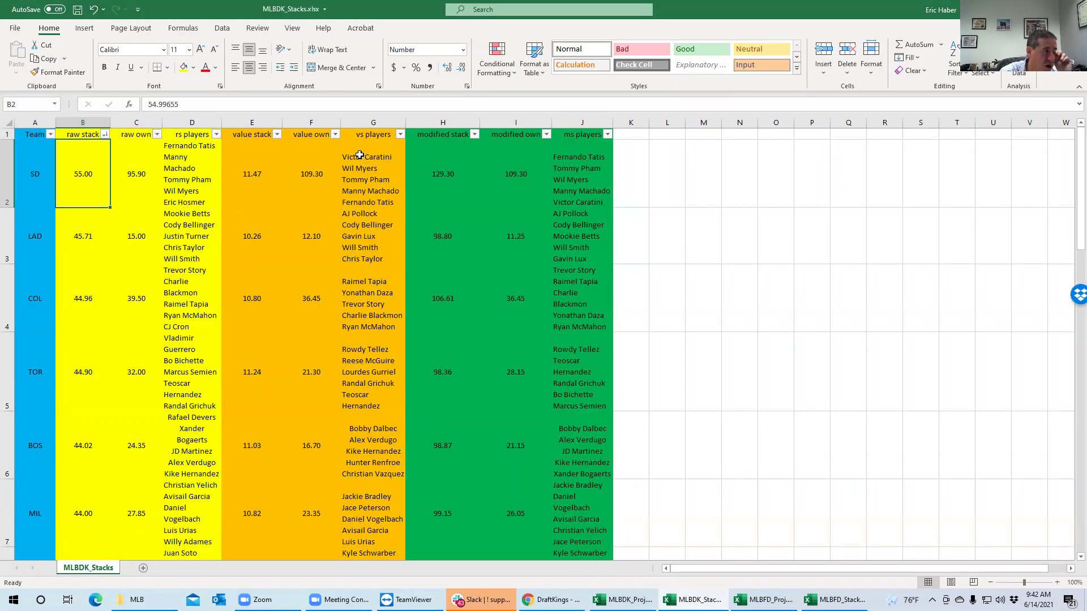
pyautogui.click(276, 142)
pyautogui.click(277, 141)
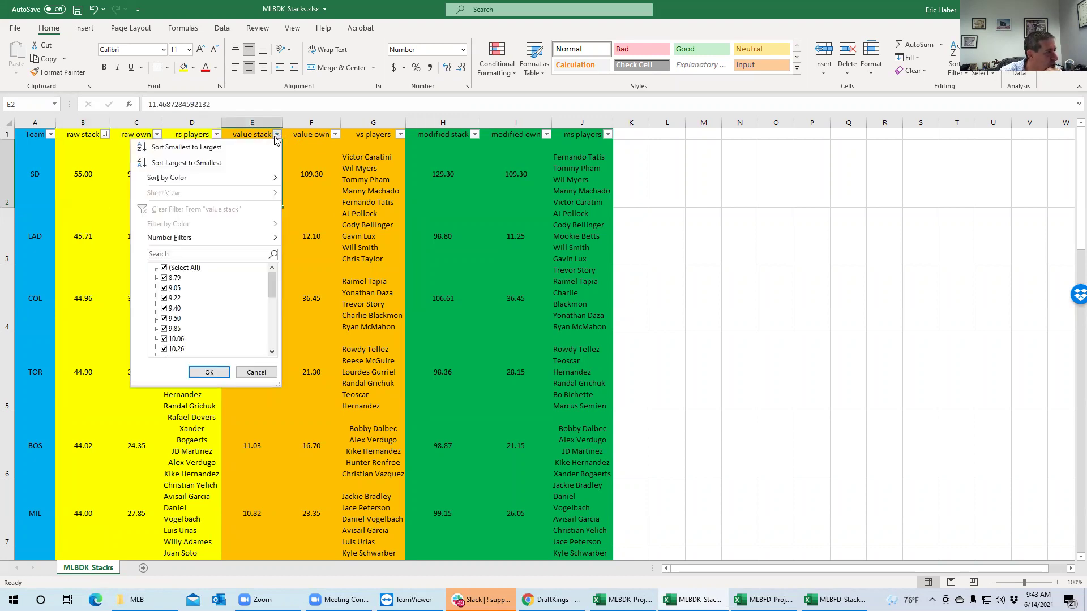
pyautogui.click(233, 163)
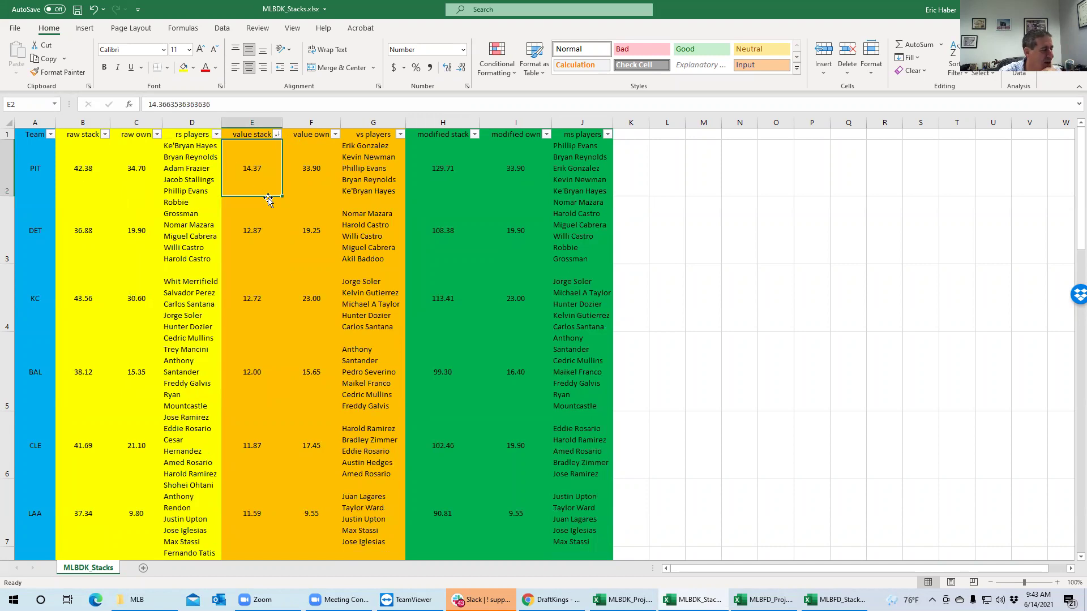
# Step: Check the PIT value stack and its players in row 2, and sort the teams by modified stack from largest to smallest
pyautogui.click(371, 169)
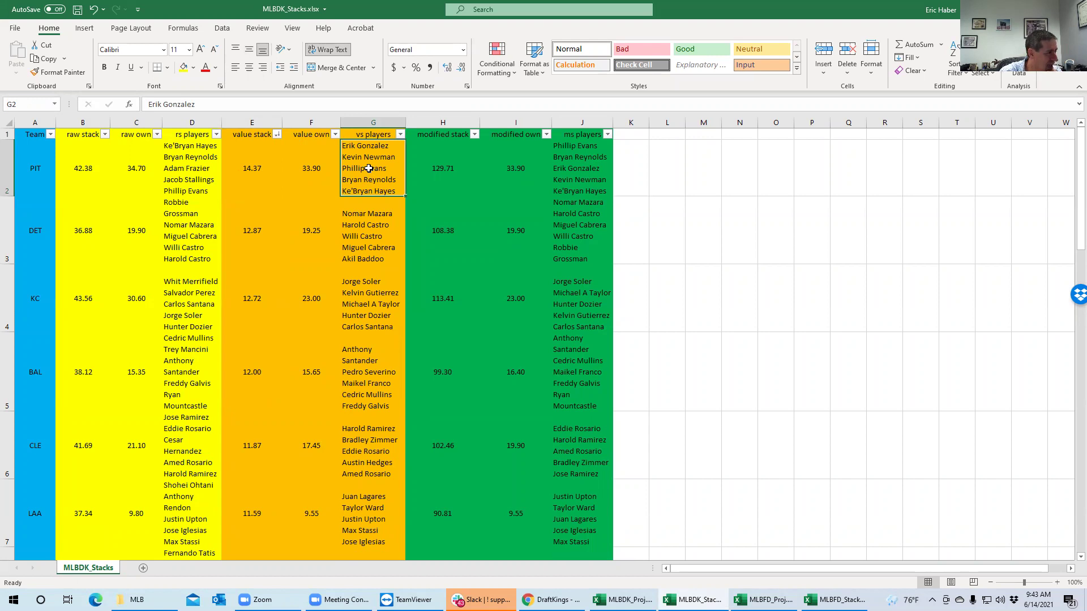
pyautogui.click(252, 171)
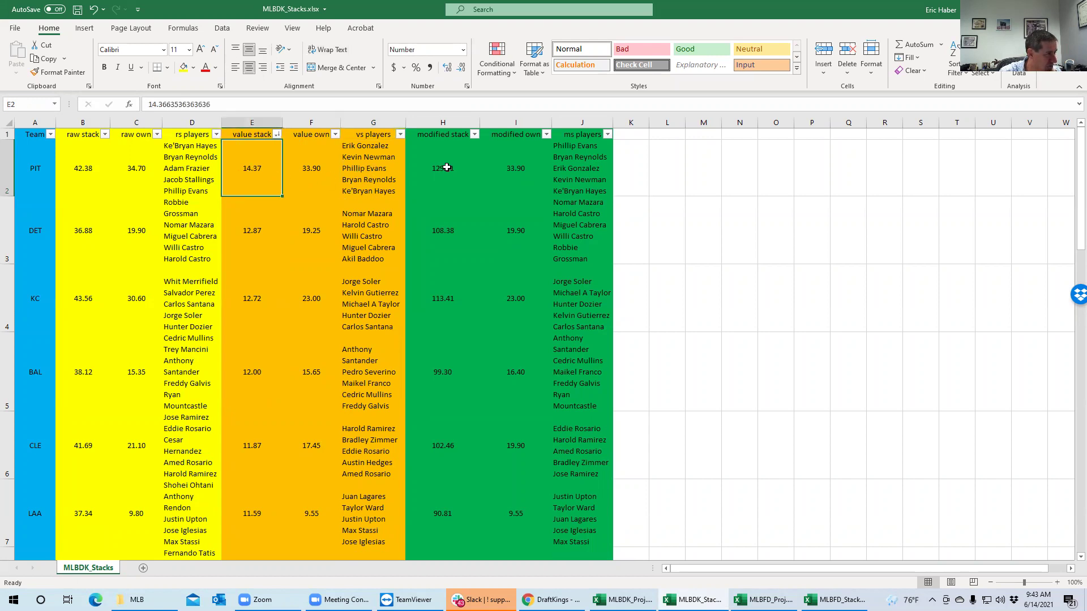
pyautogui.click(476, 136)
pyautogui.click(407, 163)
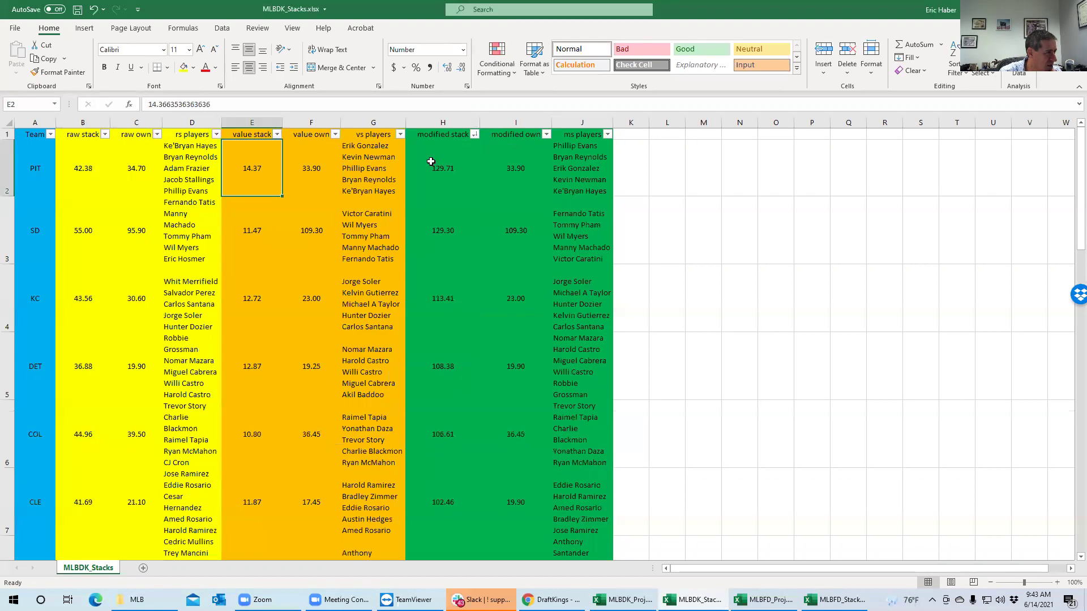
# Step: Compare the modified stack values of PIT, SD and KC, and examine the PIT players listed for the modified and value stacks
pyautogui.click(459, 175)
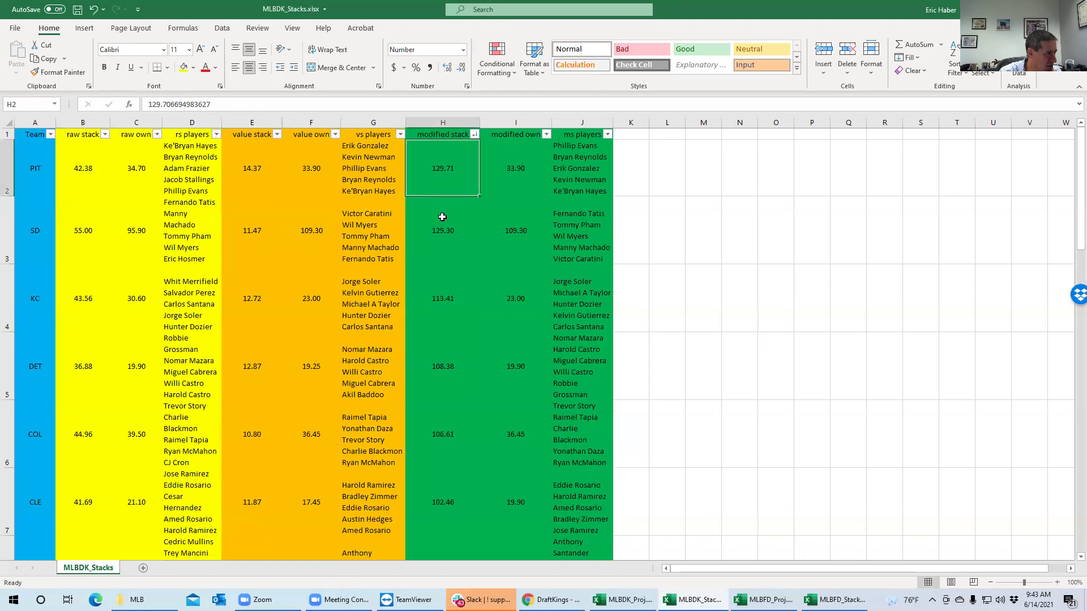
pyautogui.click(441, 225)
pyautogui.click(449, 292)
pyautogui.click(437, 169)
pyautogui.click(599, 184)
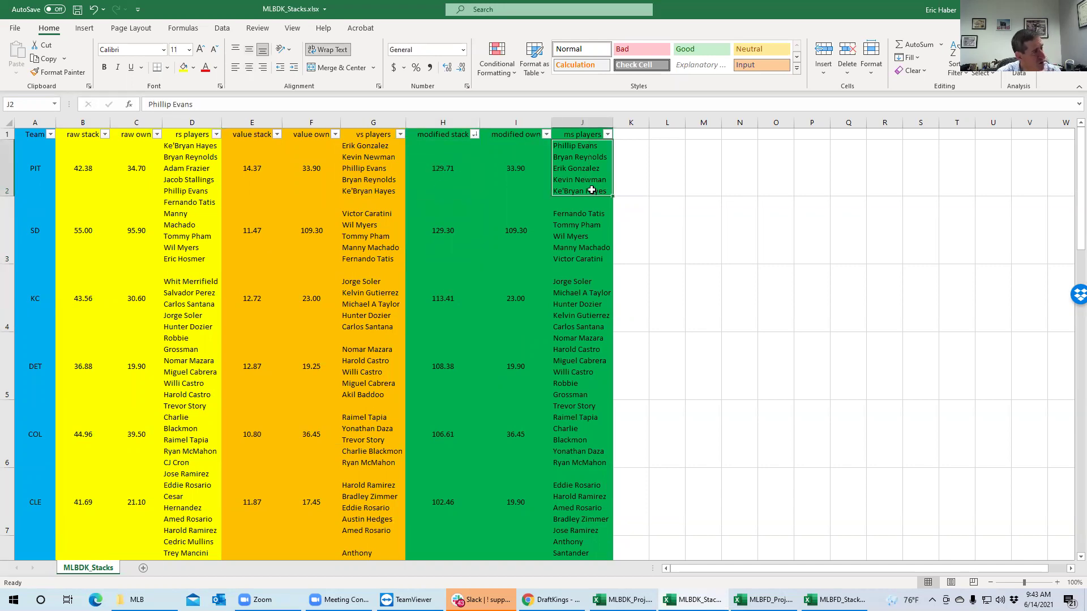
pyautogui.click(434, 160)
pyautogui.click(577, 174)
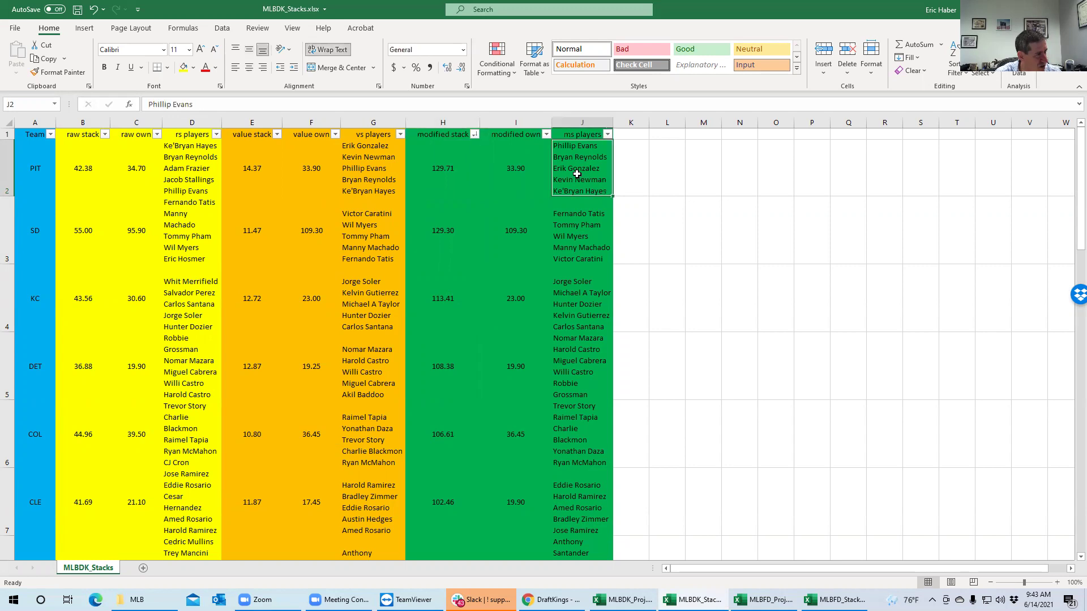
pyautogui.click(373, 172)
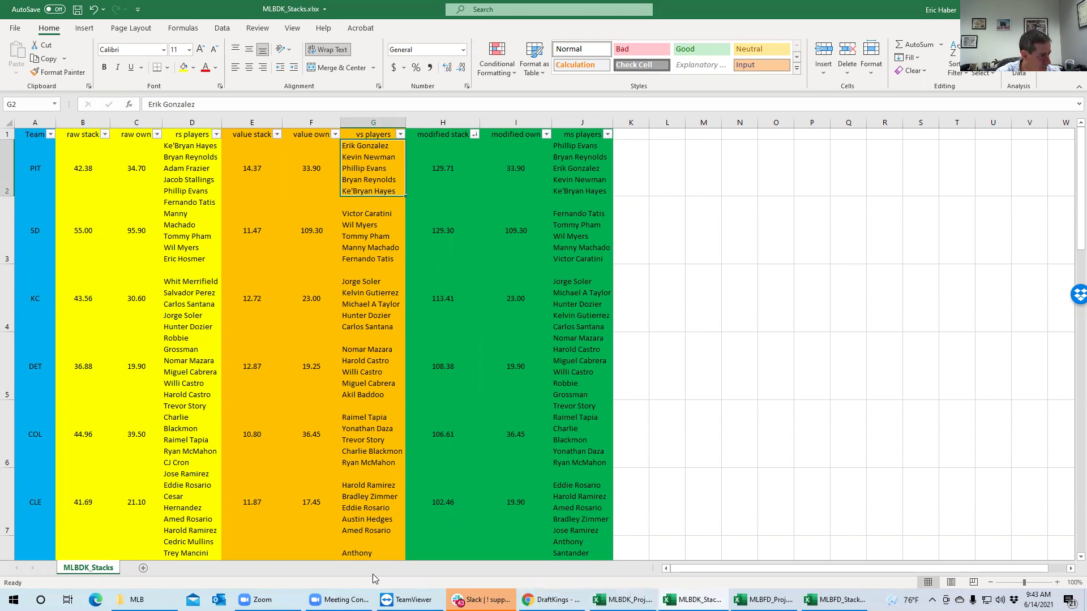
# Step: Switch to the DraftKings contest page, filter the player pool to PIT, and add its $4,300 3B and $3,300 OF to the lineup
pyautogui.click(552, 599)
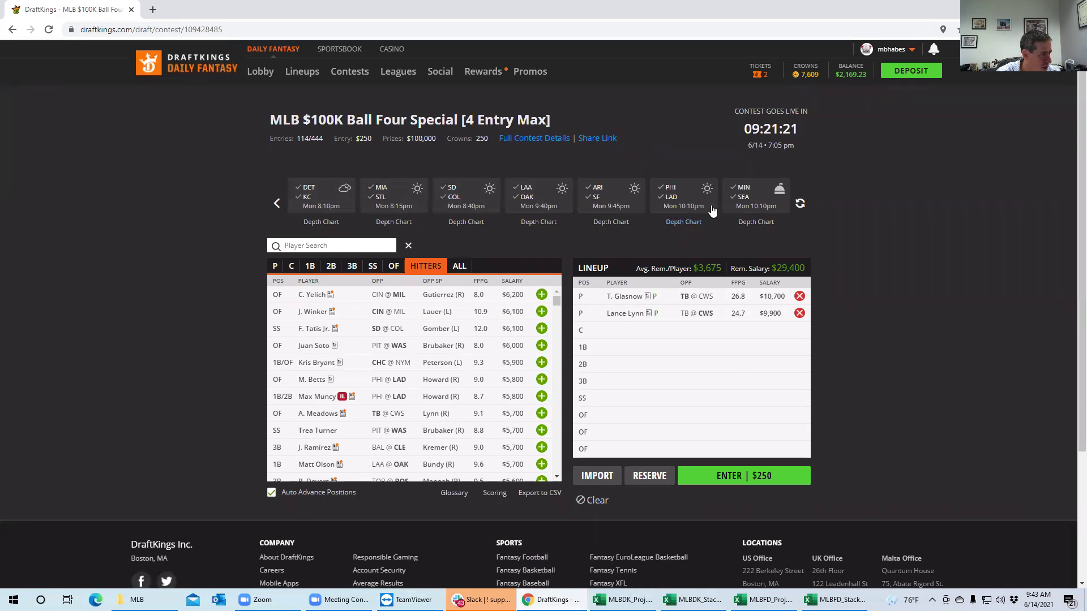
pyautogui.click(277, 203)
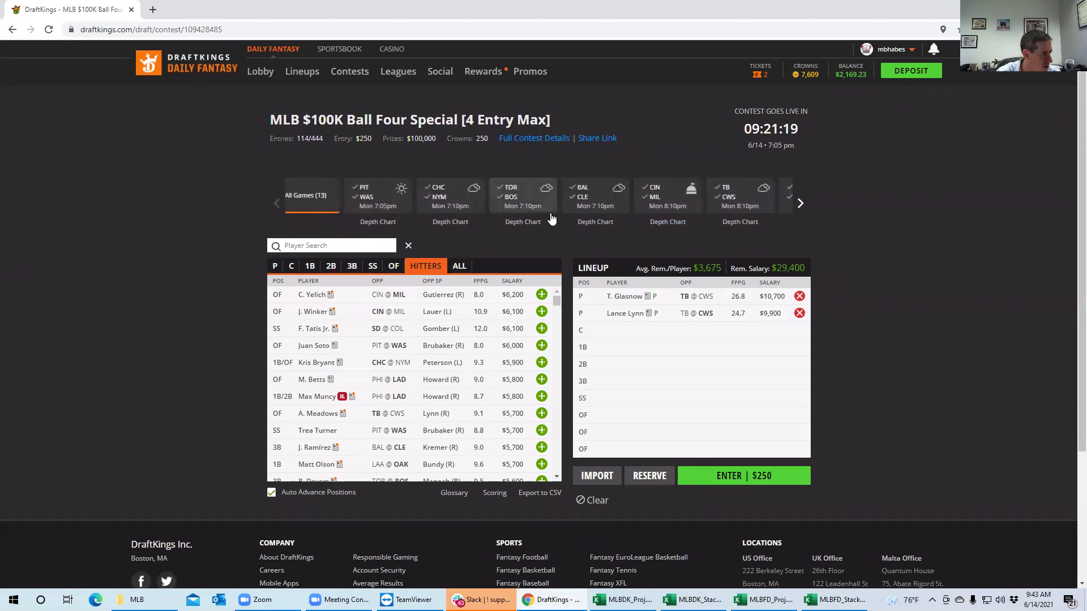
pyautogui.click(383, 188)
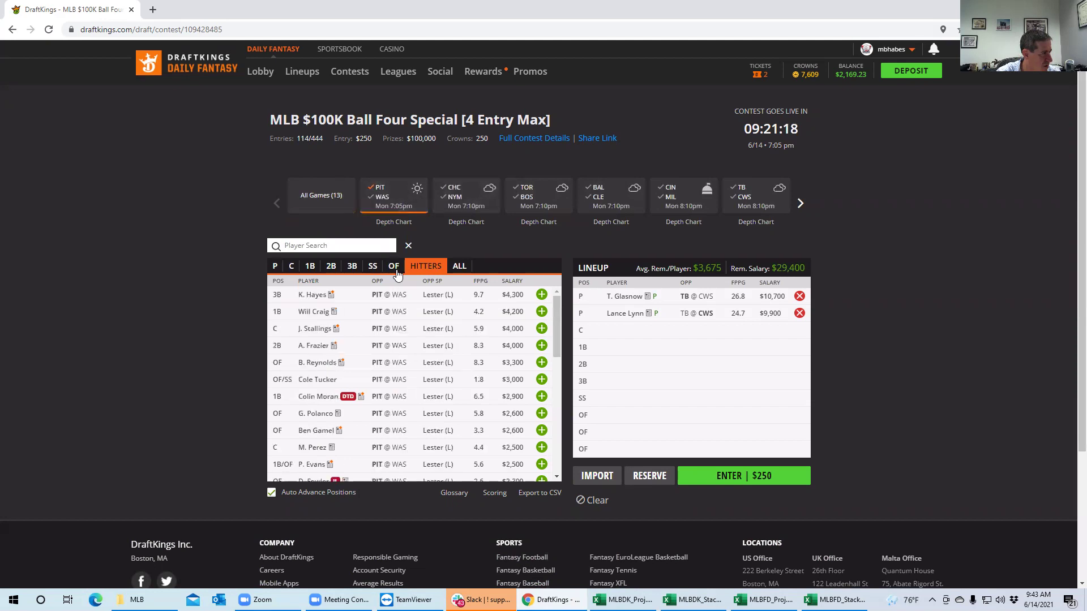
pyautogui.click(541, 295)
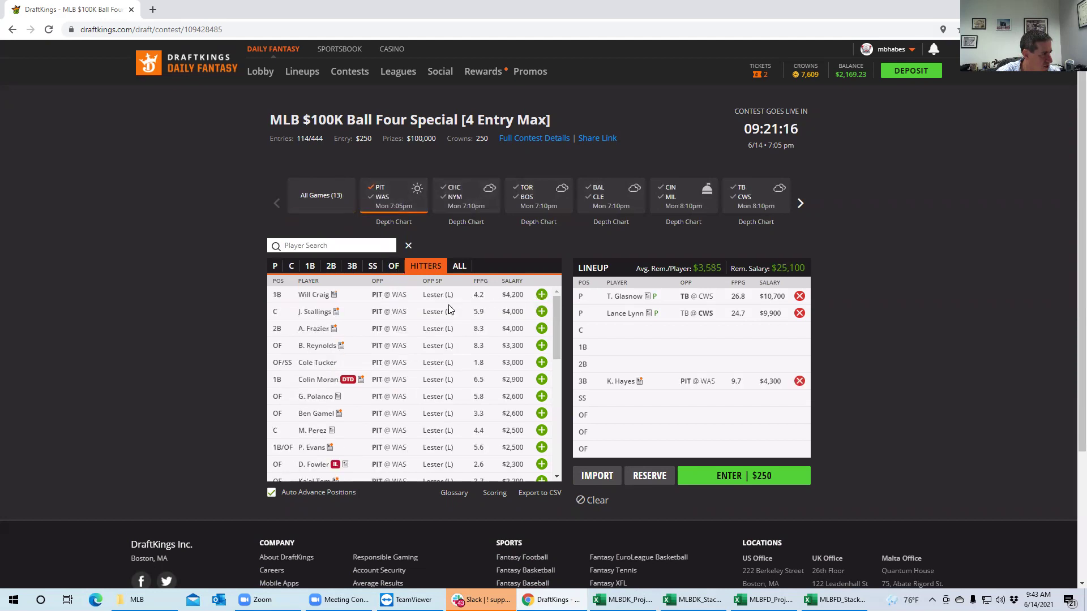
pyautogui.click(541, 346)
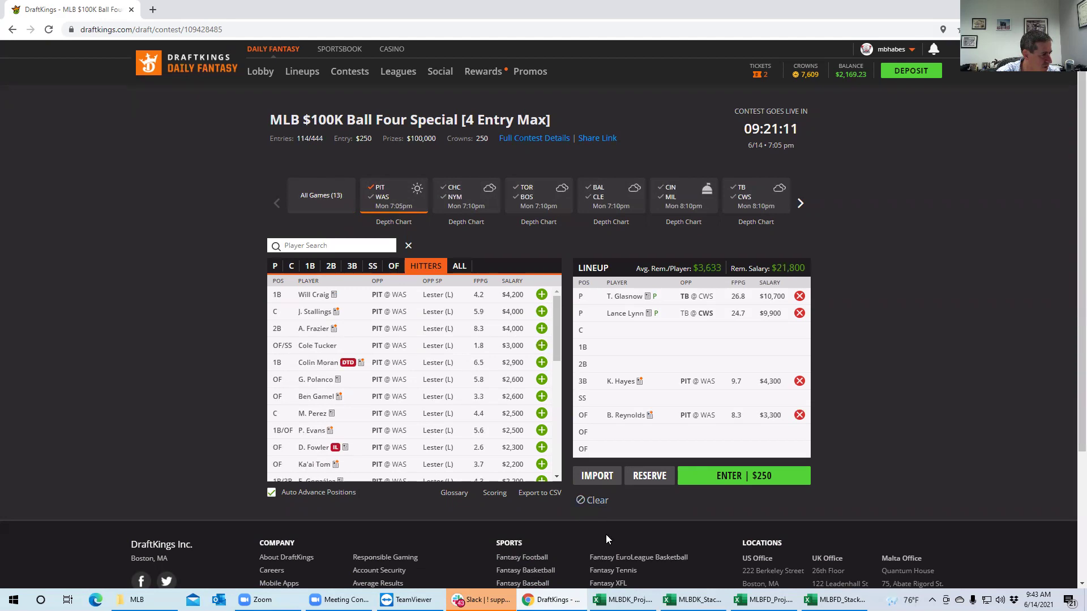
# Step: Recheck the PIT stack players in the MLBDK_Stacks workbook and return to the DraftKings contest page
pyautogui.click(626, 600)
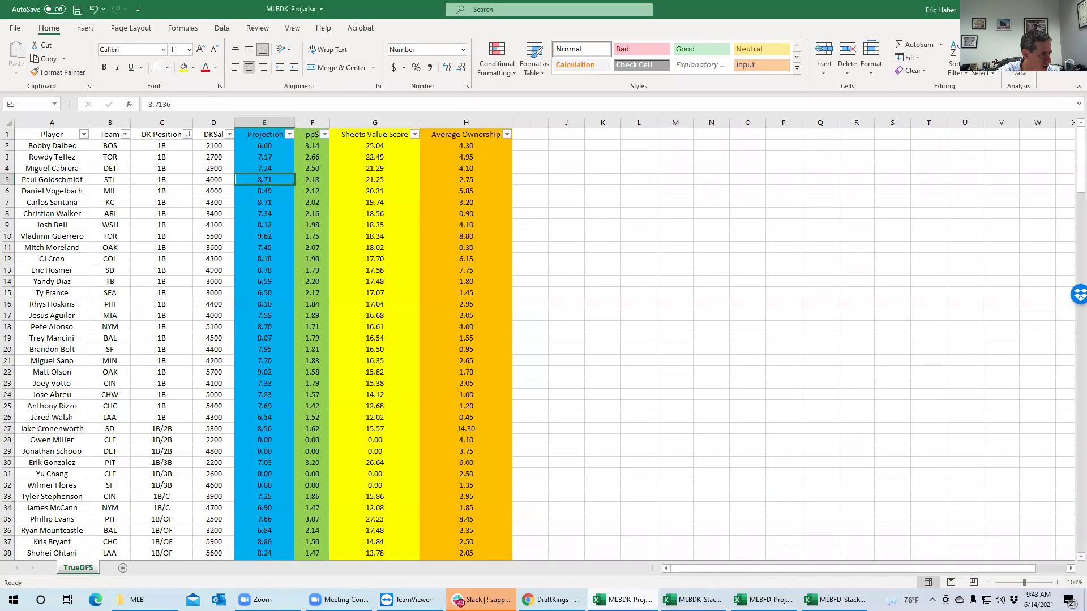
pyautogui.click(625, 600)
pyautogui.click(695, 600)
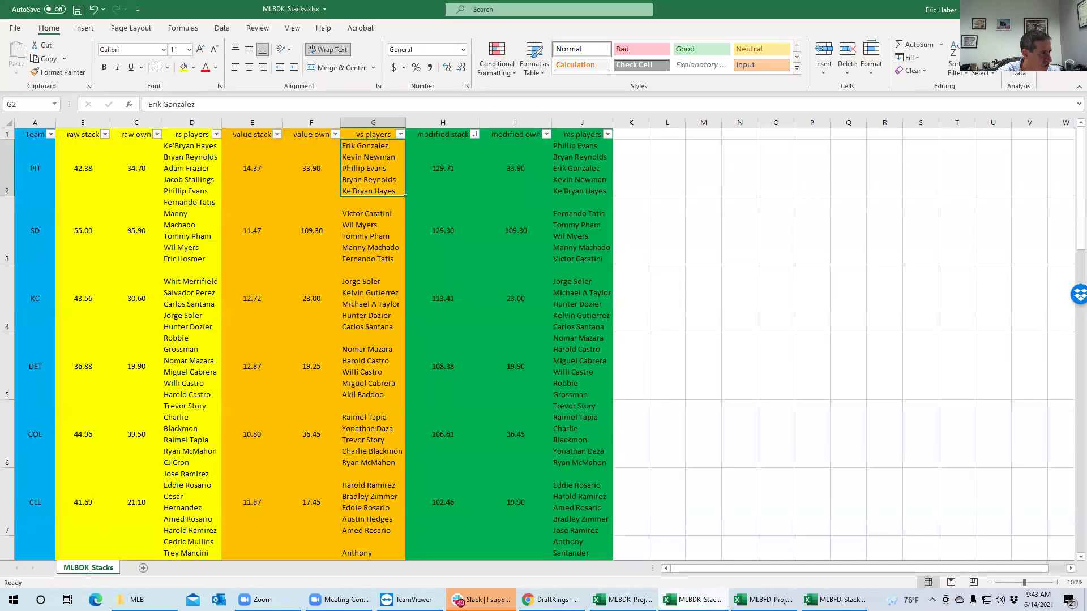
pyautogui.click(695, 599)
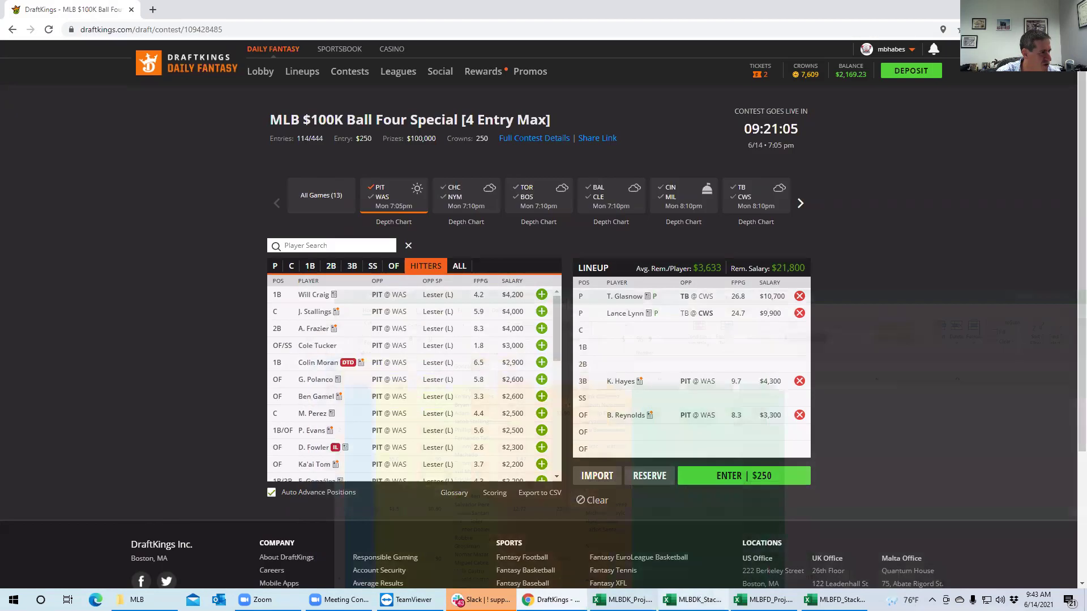
# Step: Search the PIT players for the $2,500 1B/OF hitter and add him to the lineup at 1B
pyautogui.click(394, 268)
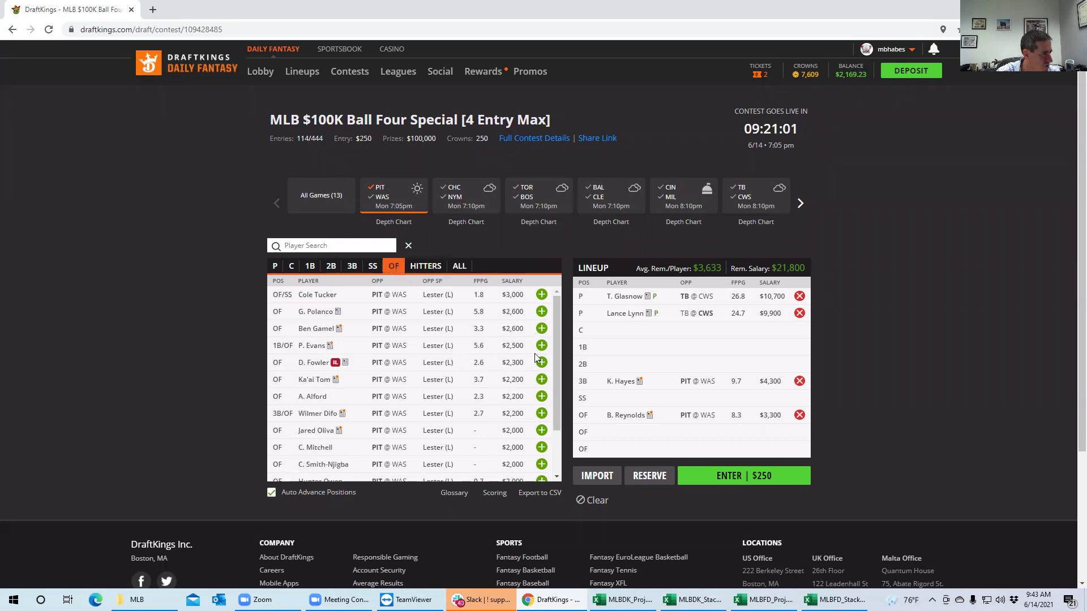
pyautogui.click(331, 245)
pyautogui.write('eva')
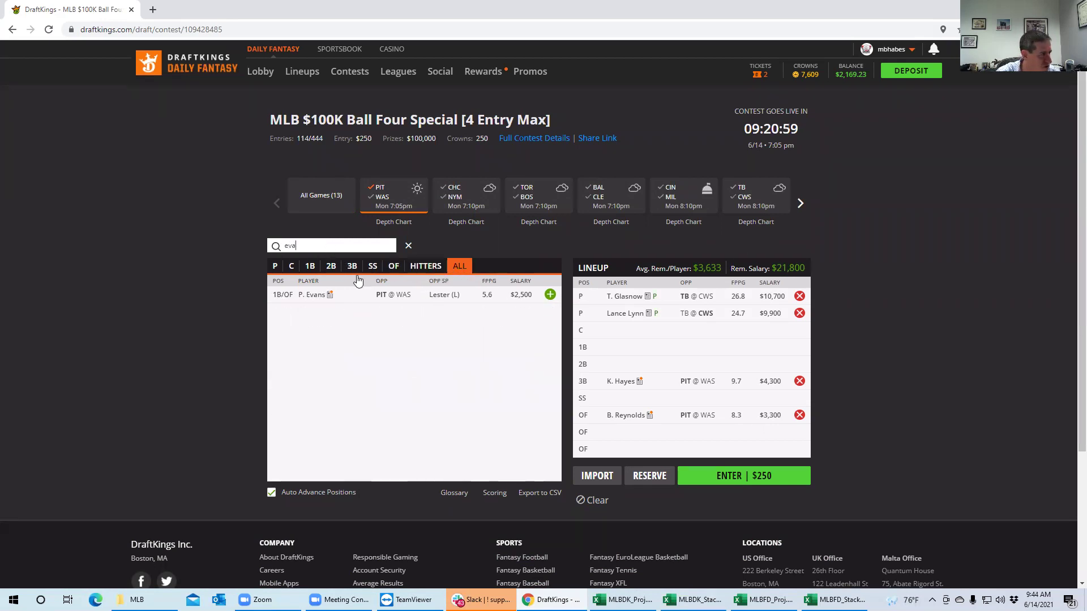
pyautogui.click(550, 295)
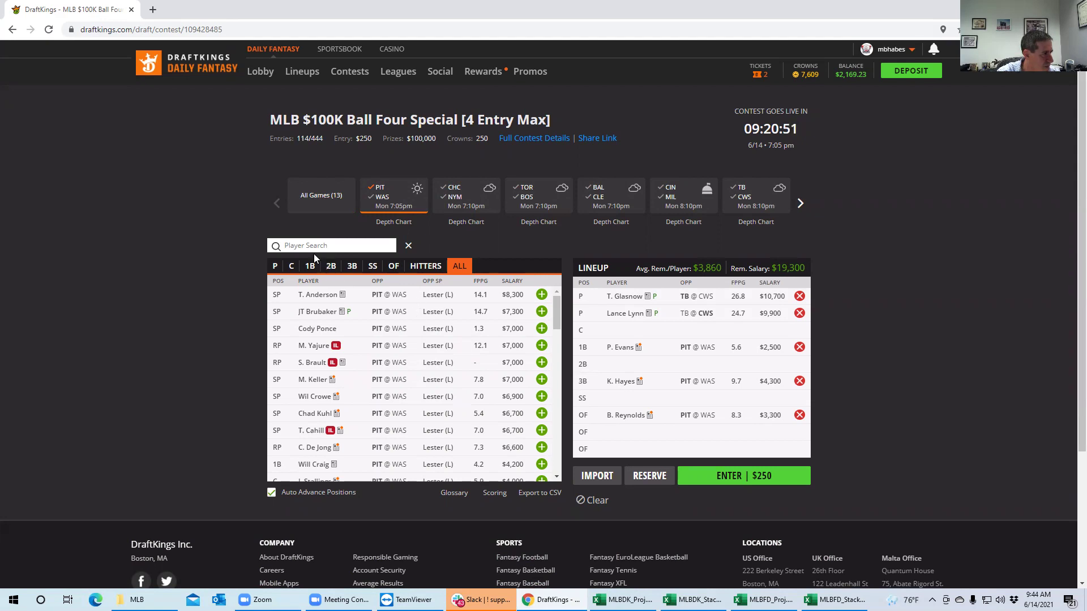
# Step: Replace the lineup's $2,500 first baseman with the $2,200 PIT 1B/3B hitter
pyautogui.write('gonz')
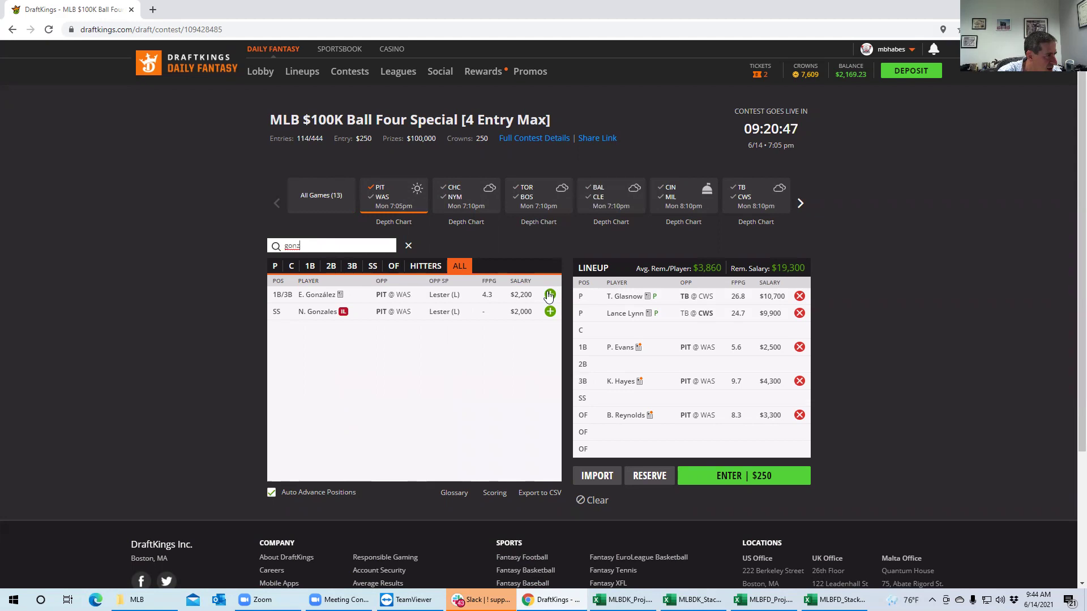
pyautogui.click(800, 351)
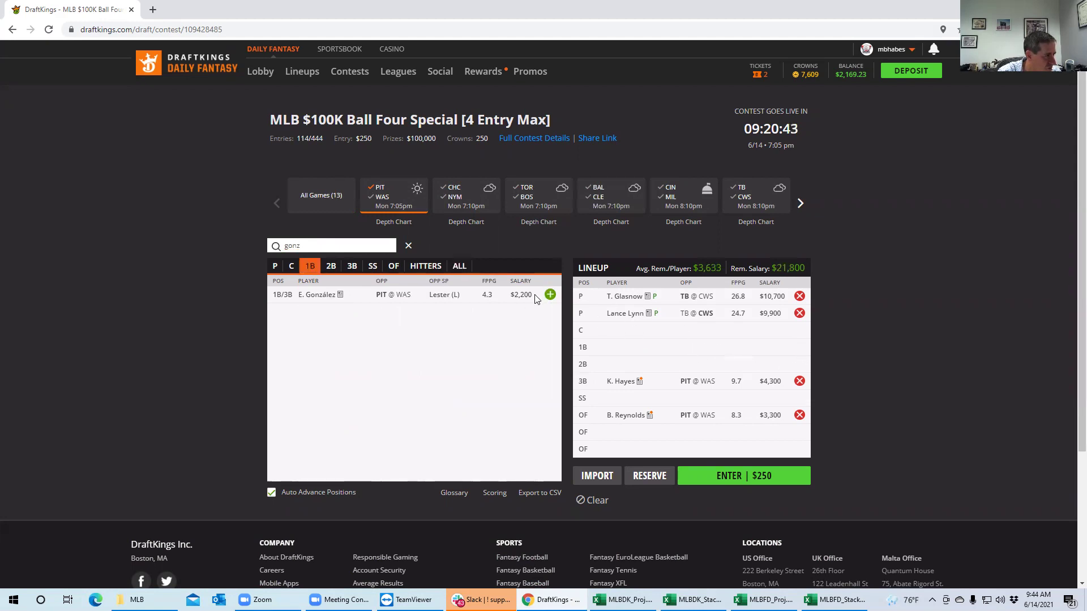
pyautogui.click(550, 294)
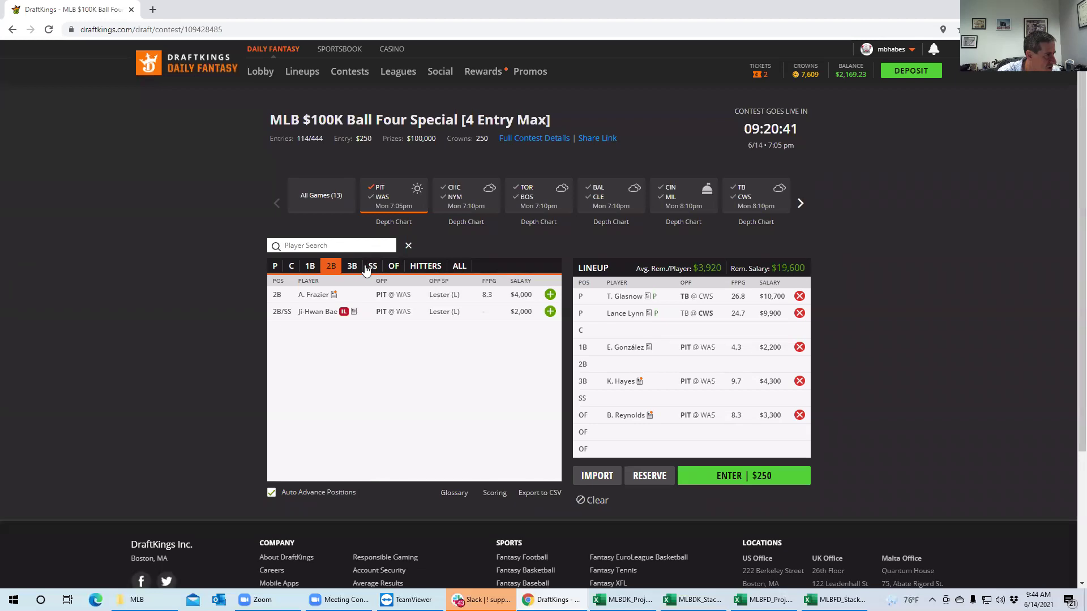
# Step: Add the $2,100 PIT shortstop and the $2,500 PIT 1B/OF hitter as an outfielder to the lineup
pyautogui.click(356, 267)
pyautogui.click(377, 270)
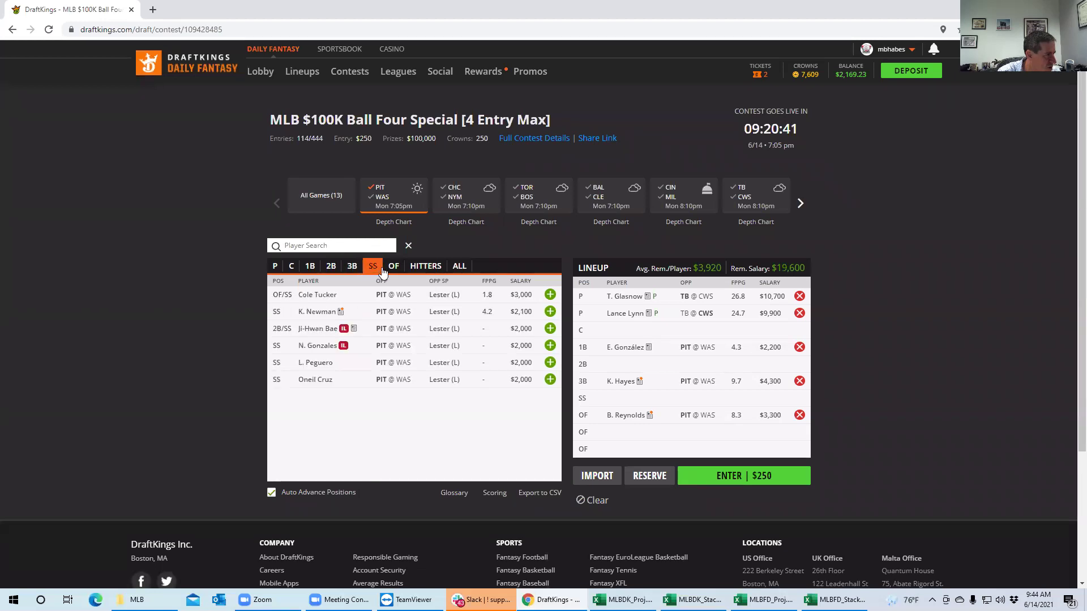
pyautogui.click(549, 312)
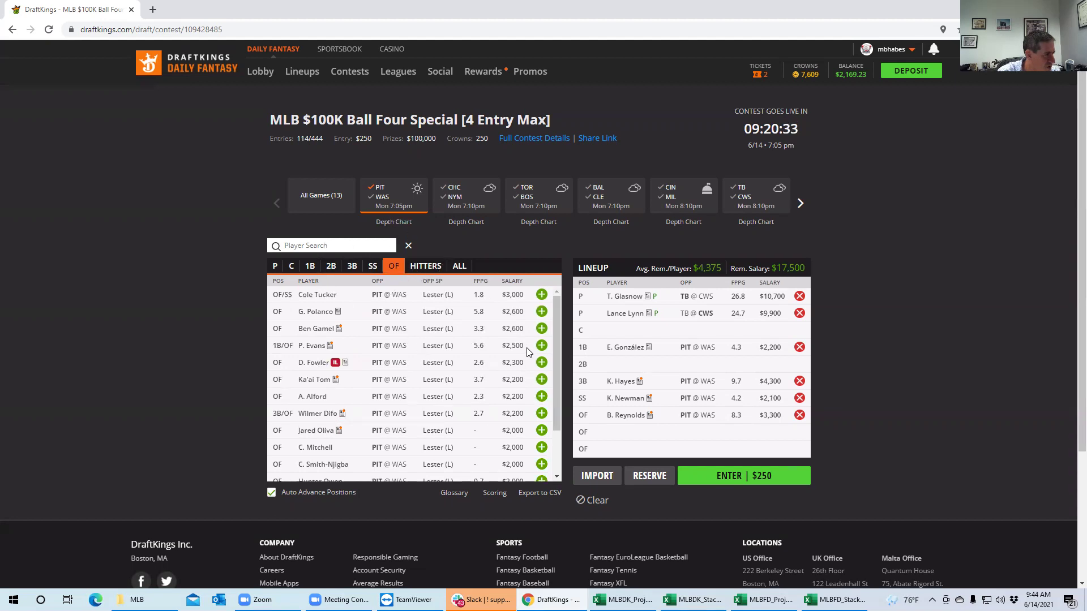
pyautogui.click(541, 346)
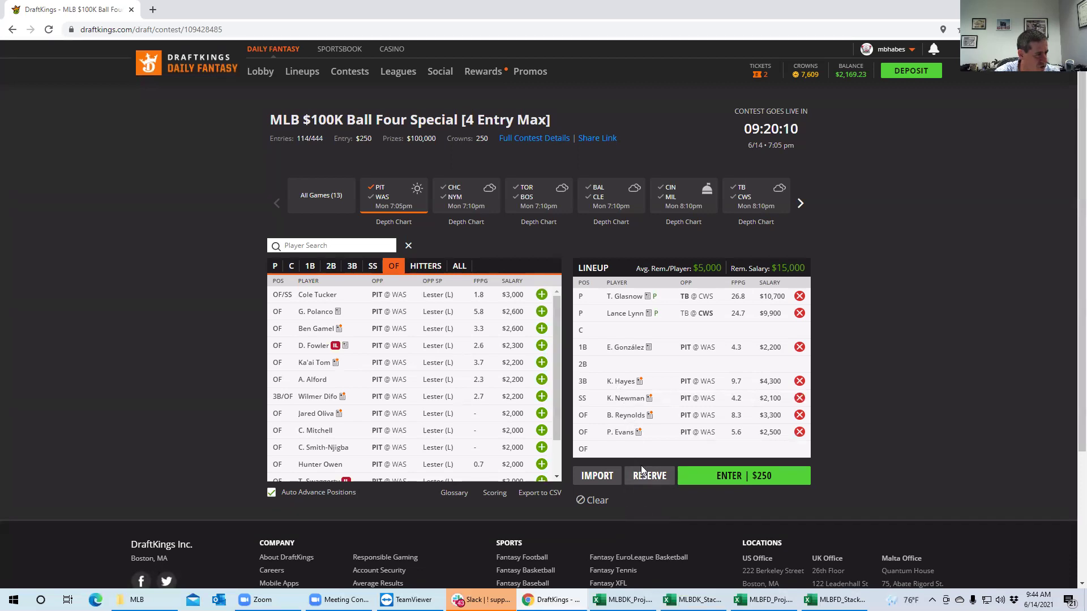
# Step: Switch to the MLBDK_Proj workbook, sort by projection from largest to smallest, and check the SD outfielder's salary and projection in row 24
pyautogui.click(622, 599)
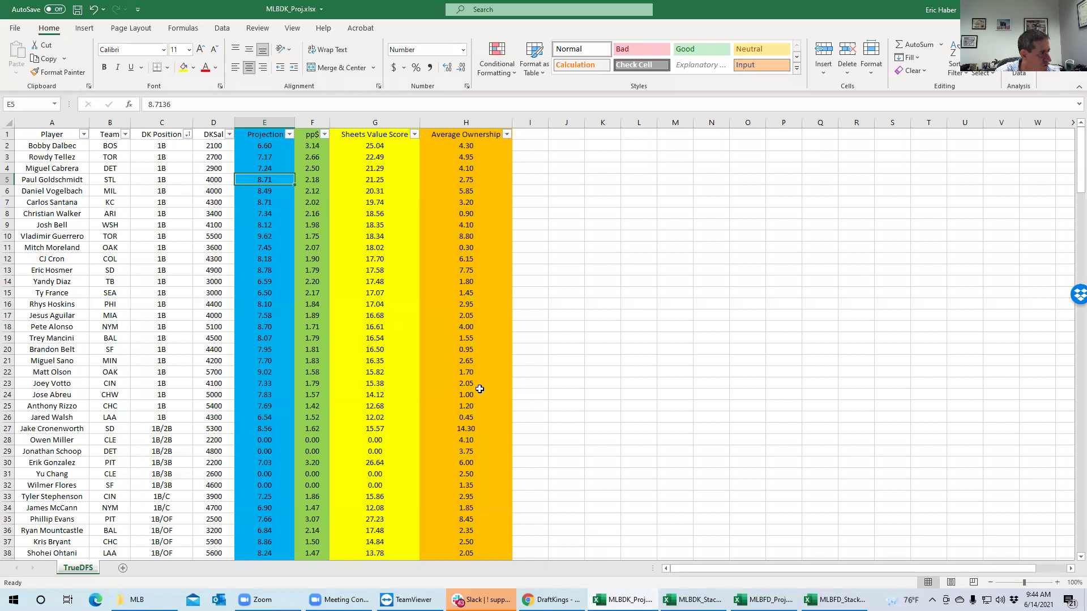
pyautogui.click(288, 134)
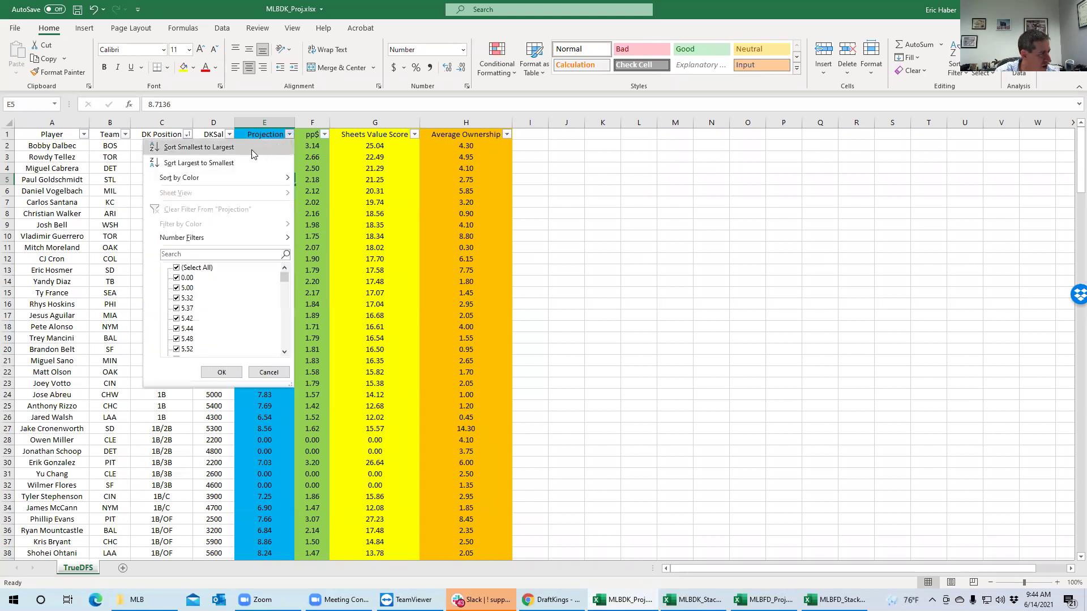
pyautogui.click(243, 161)
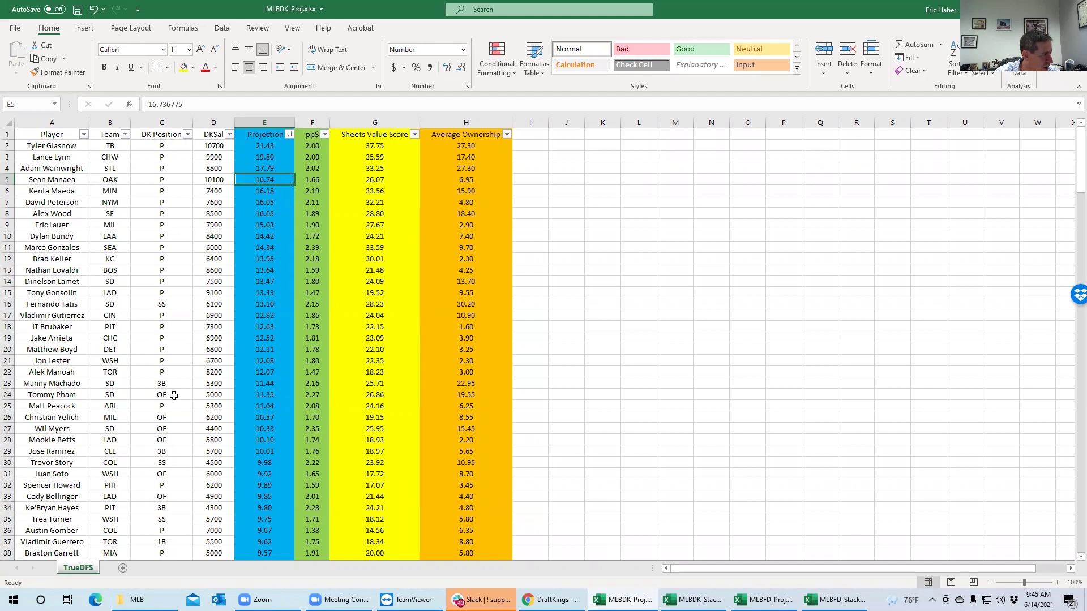
pyautogui.click(210, 395)
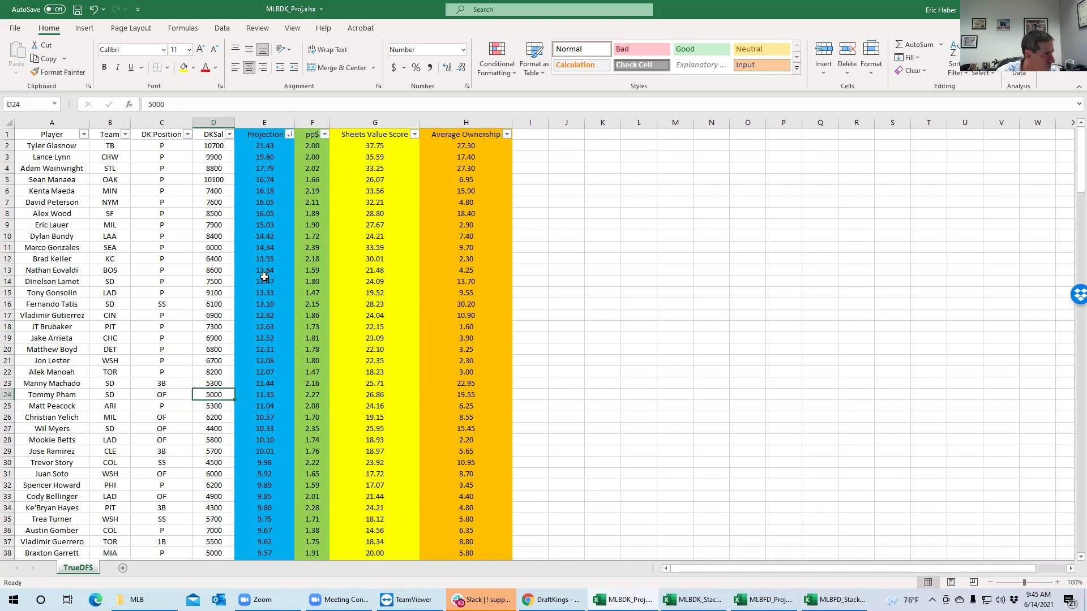
pyautogui.click(265, 394)
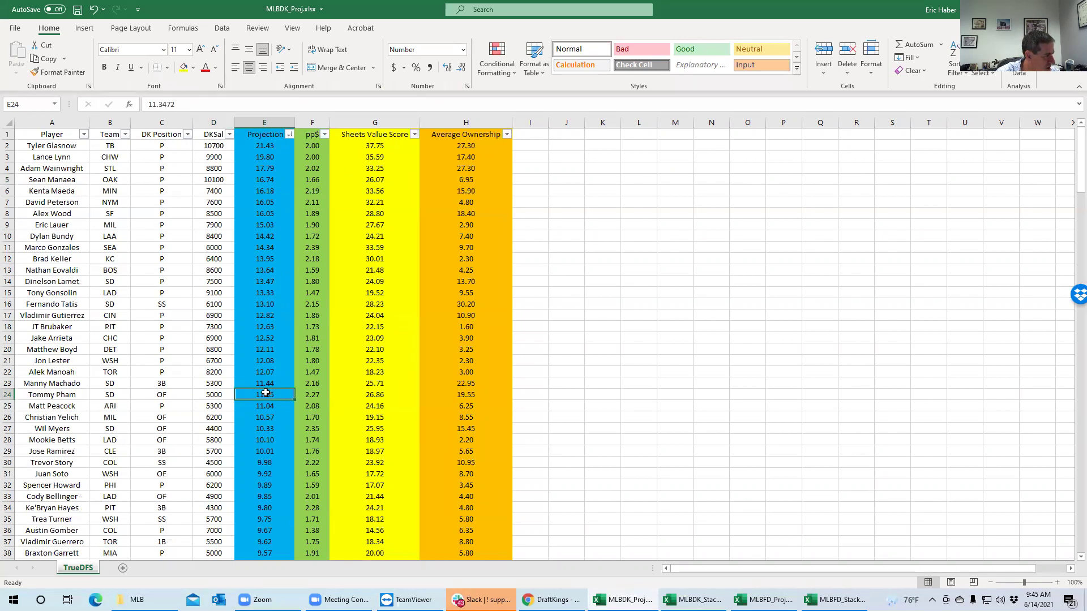
# Step: Sort the projections by DK Position from A to Z and check the SD 1B/2B player's salary in row 27
pyautogui.click(188, 134)
pyautogui.press('Escape')
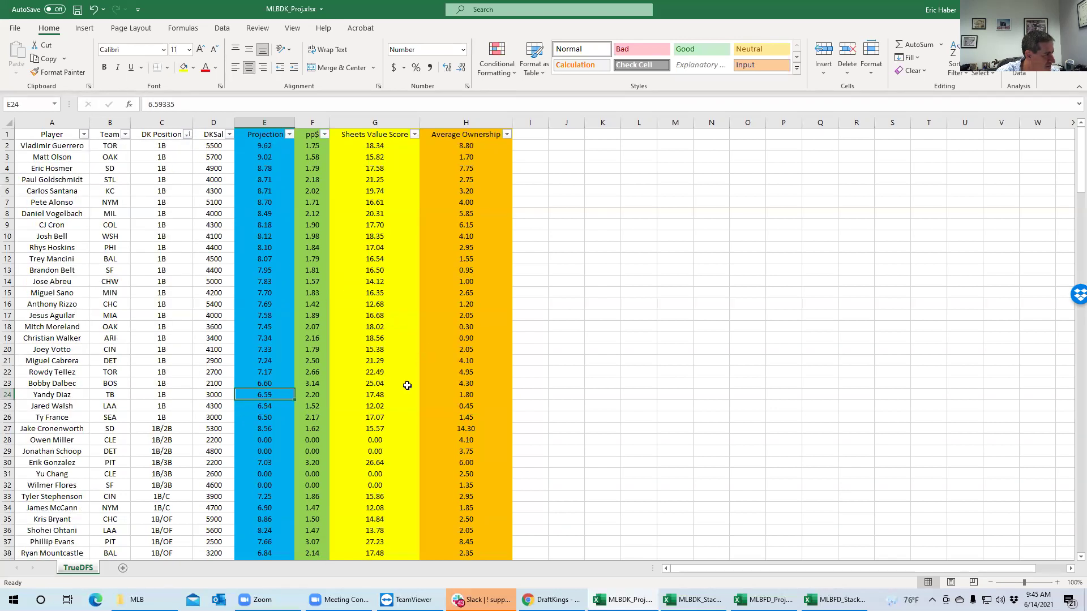
pyautogui.click(220, 429)
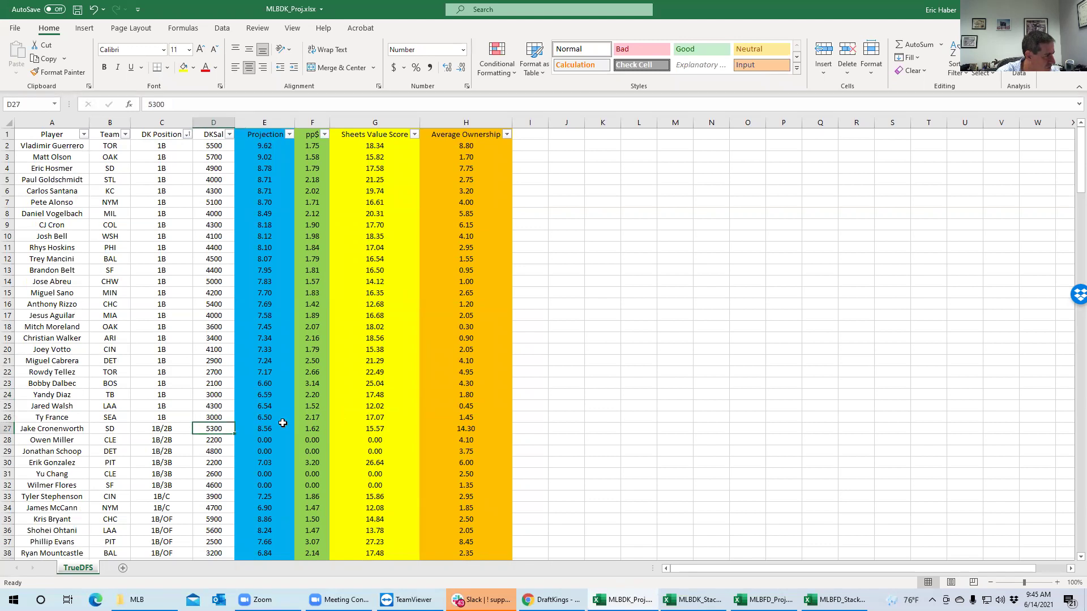
# Step: Look through the second basemen and catchers in the position-sorted projections, and switch back to the DraftKings contest page
pyautogui.moveTo(1079, 169); pyautogui.dragTo(1071, 188)
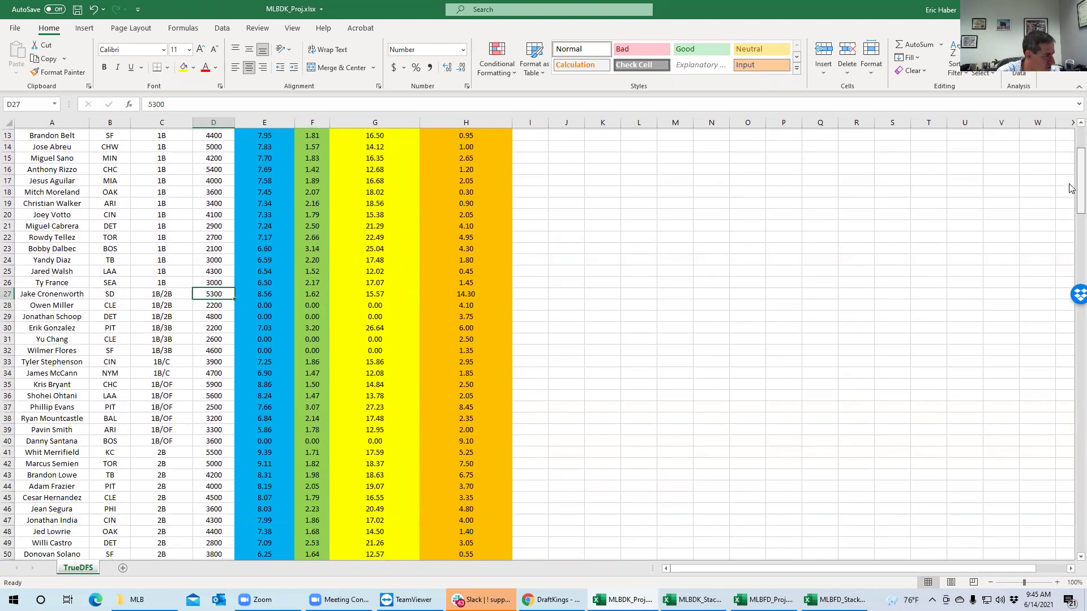
pyautogui.moveTo(1072, 188); pyautogui.dragTo(1070, 115)
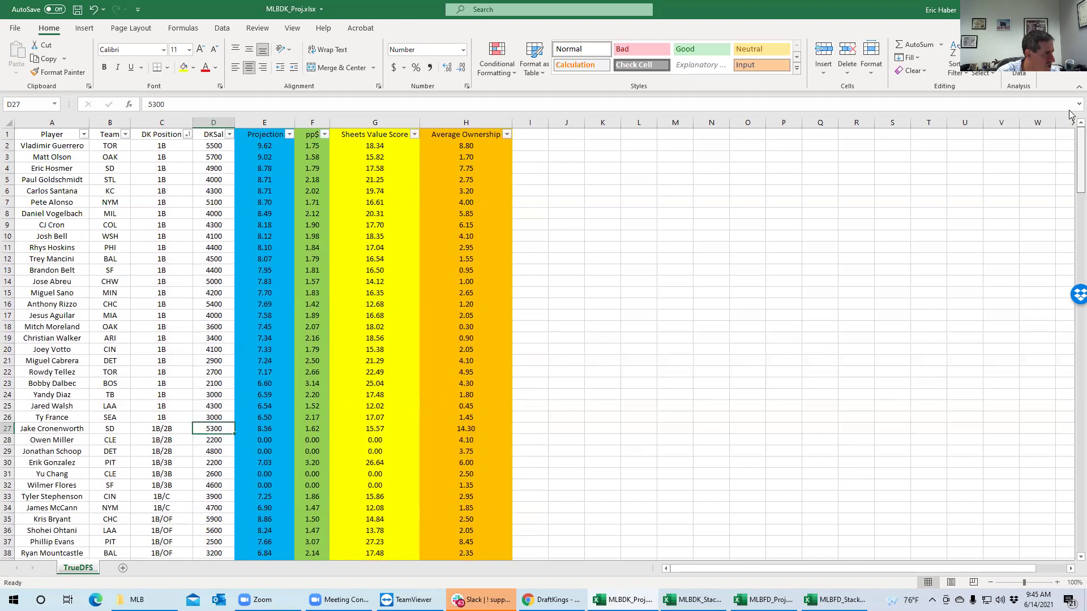
pyautogui.click(1070, 298)
pyautogui.click(1070, 298)
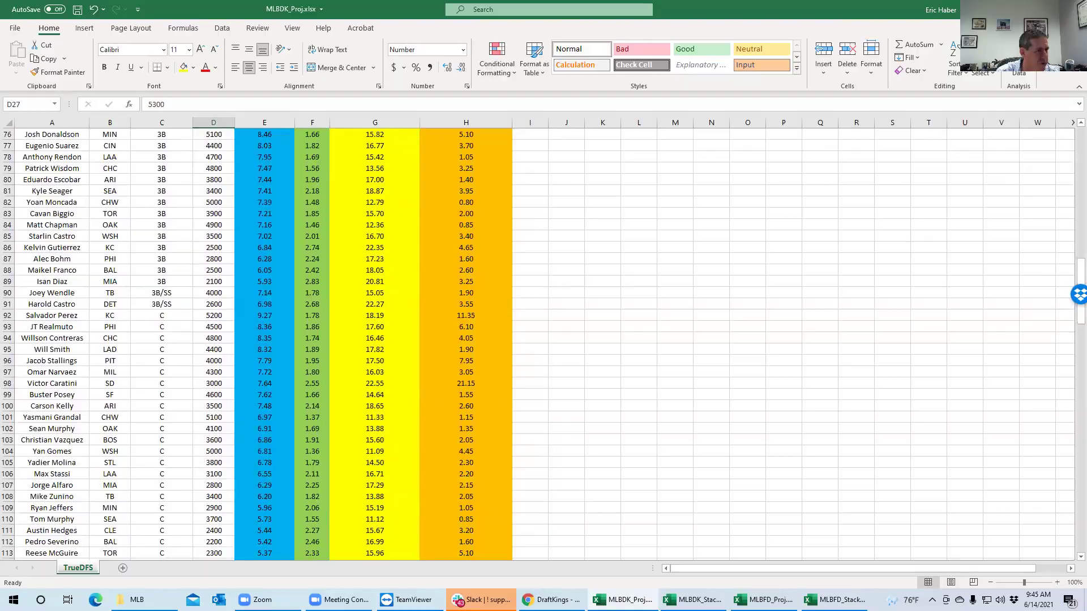
pyautogui.hotkey('alt', 'Tab')
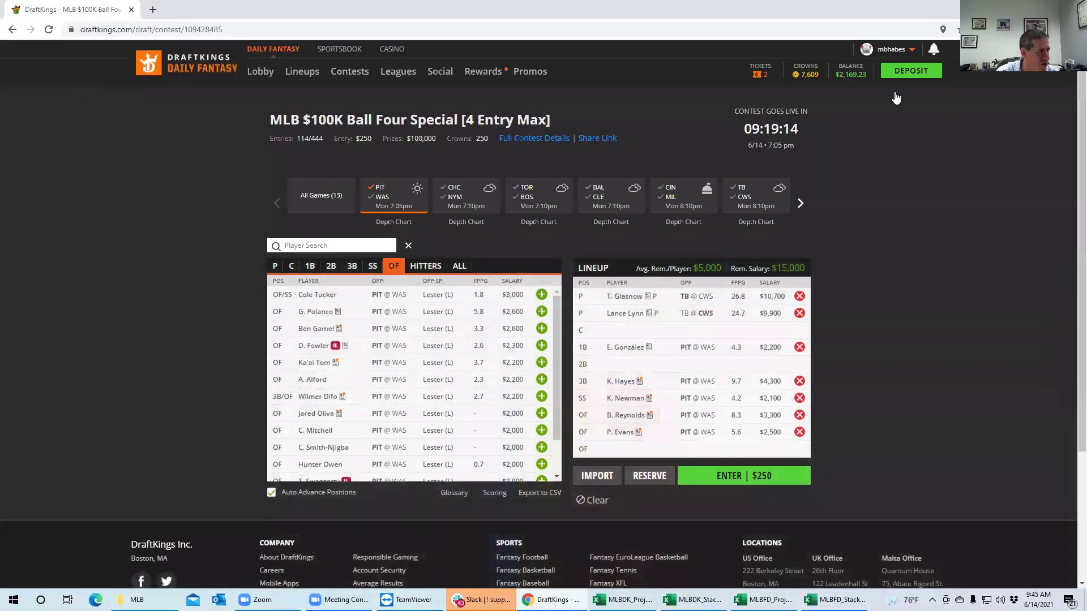
# Step: Remove the PIT @ WAS game filter, show the catchers, and add the $5,200 KC catcher to the lineup
pyautogui.click(391, 196)
pyautogui.click(799, 205)
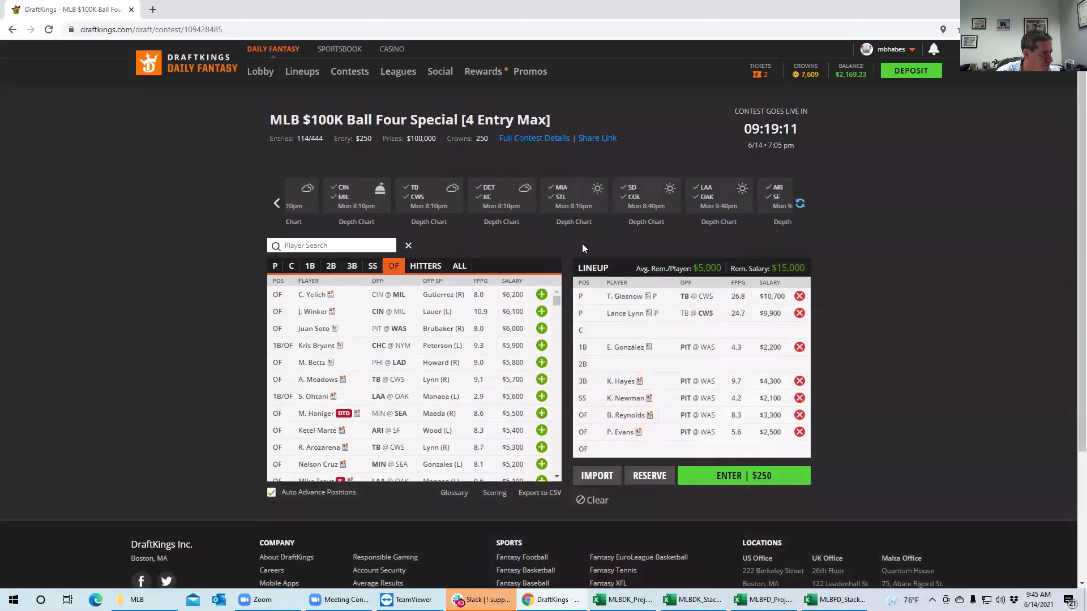
pyautogui.click(298, 268)
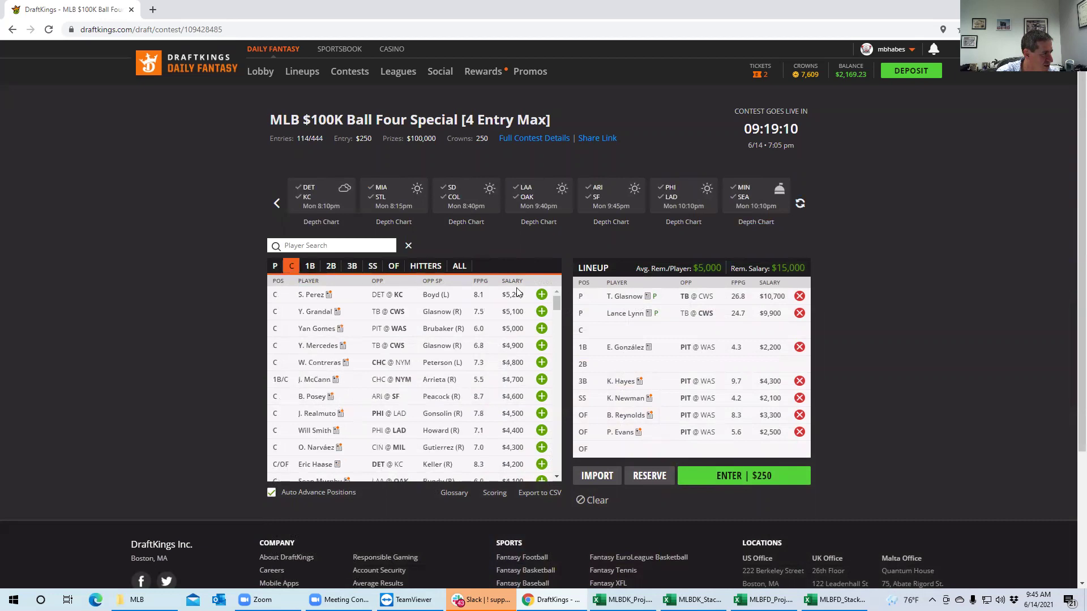
pyautogui.click(543, 296)
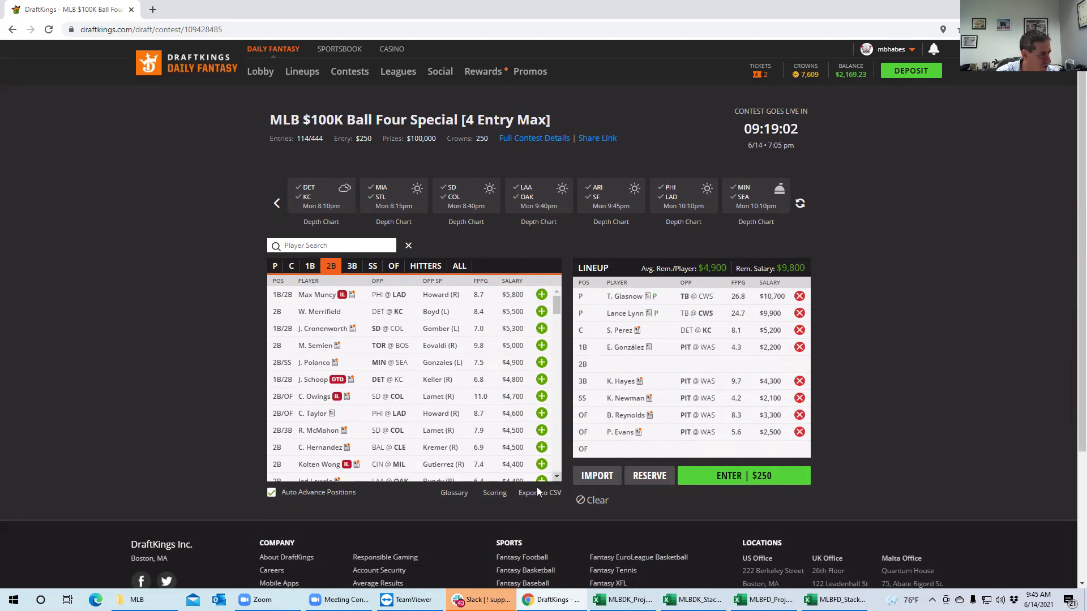
# Step: Switch to the MLBDK_Proj workbook and sort by Sheets Value Score from largest to smallest, followed by DK Position from A to Z
pyautogui.click(622, 600)
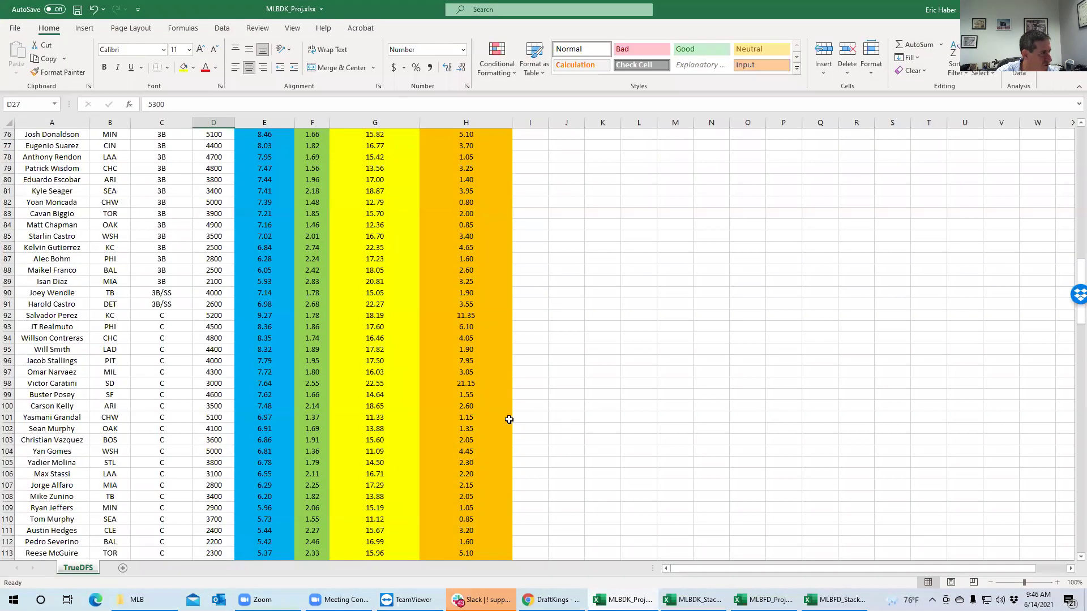
pyautogui.moveTo(1080, 273); pyautogui.dragTo(1053, 121)
pyautogui.click(414, 134)
pyautogui.press('Escape')
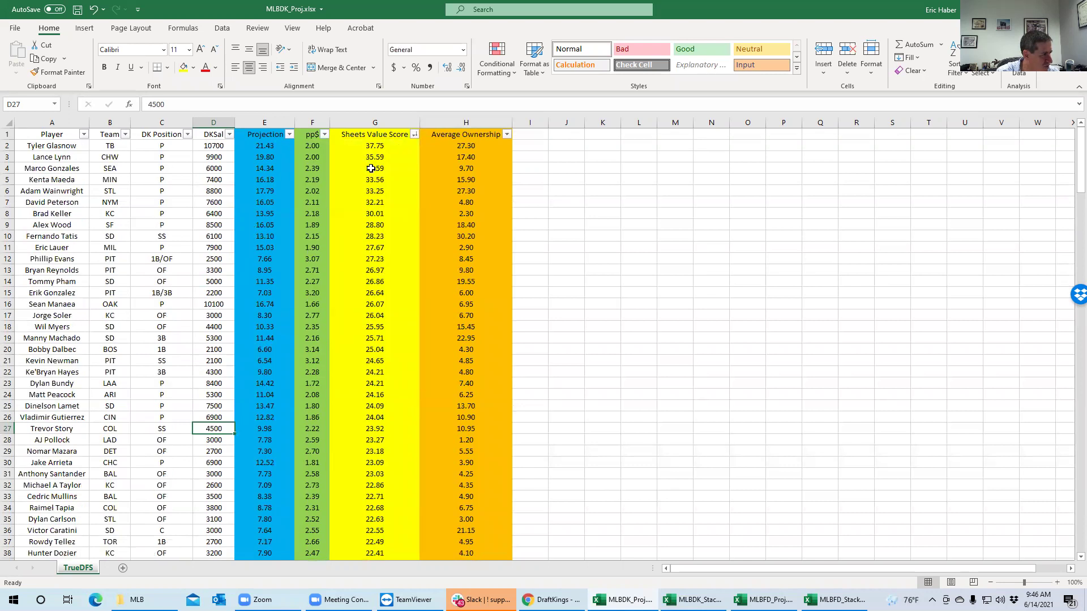
pyautogui.click(187, 134)
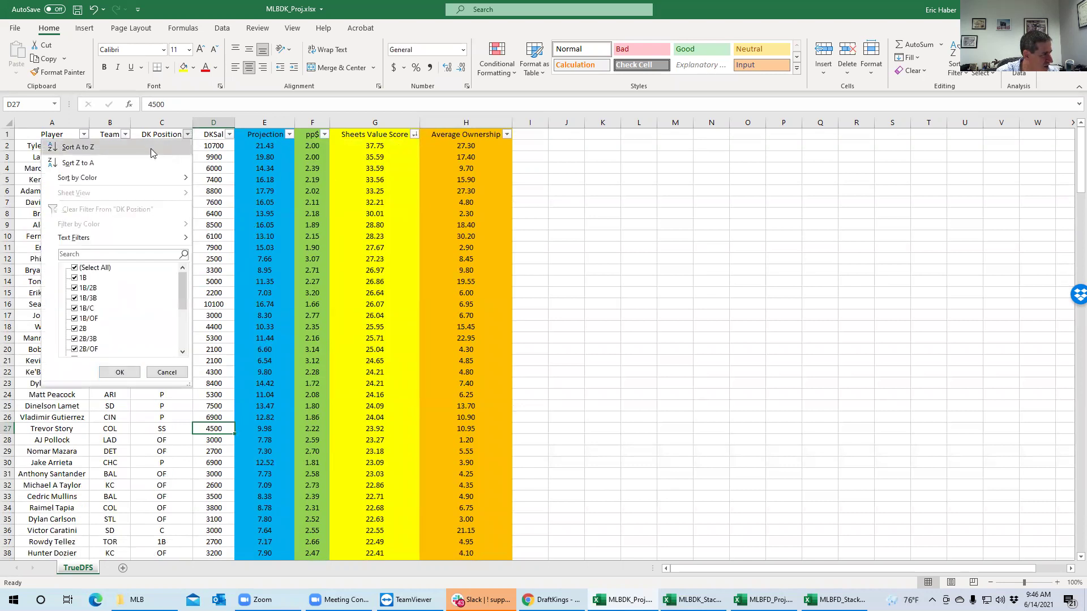
pyautogui.click(77, 146)
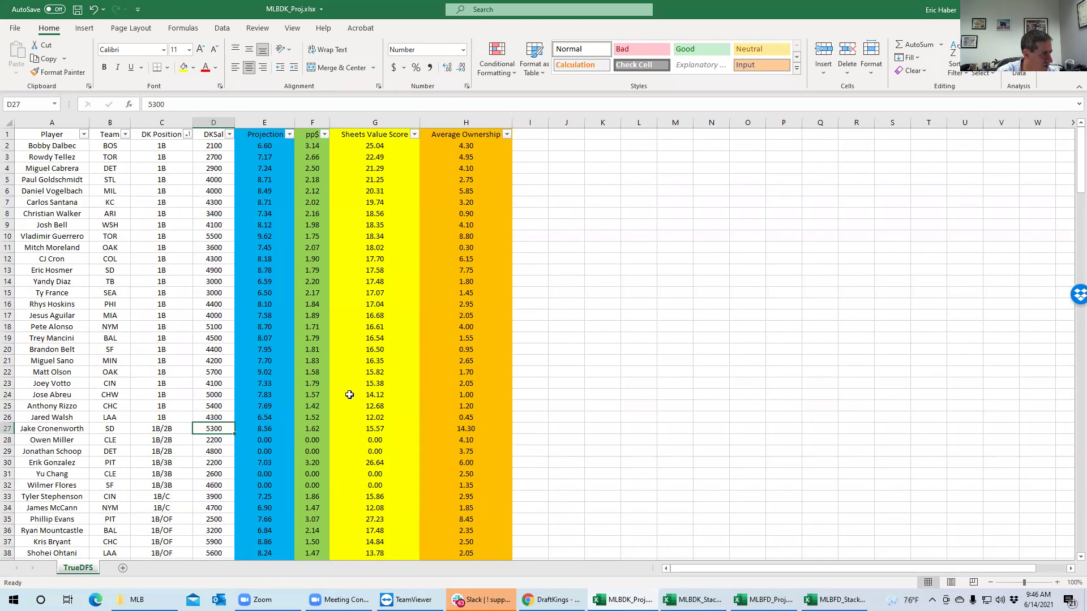
# Step: Check the projection and Sheets Value Score of the SD 1B/2B player in row 27
pyautogui.click(218, 439)
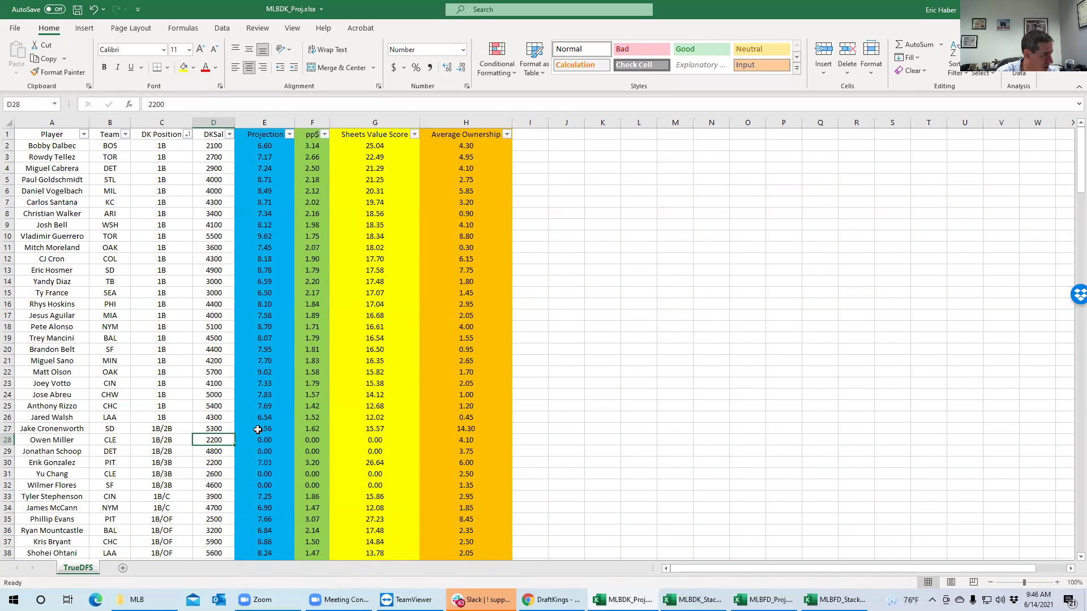
pyautogui.click(258, 430)
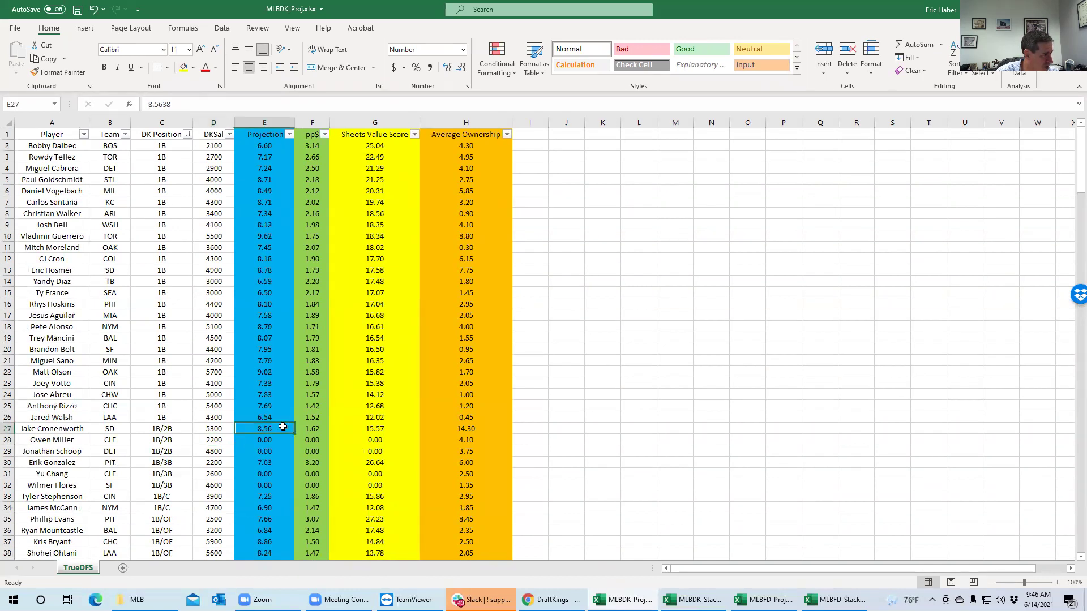
pyautogui.click(379, 427)
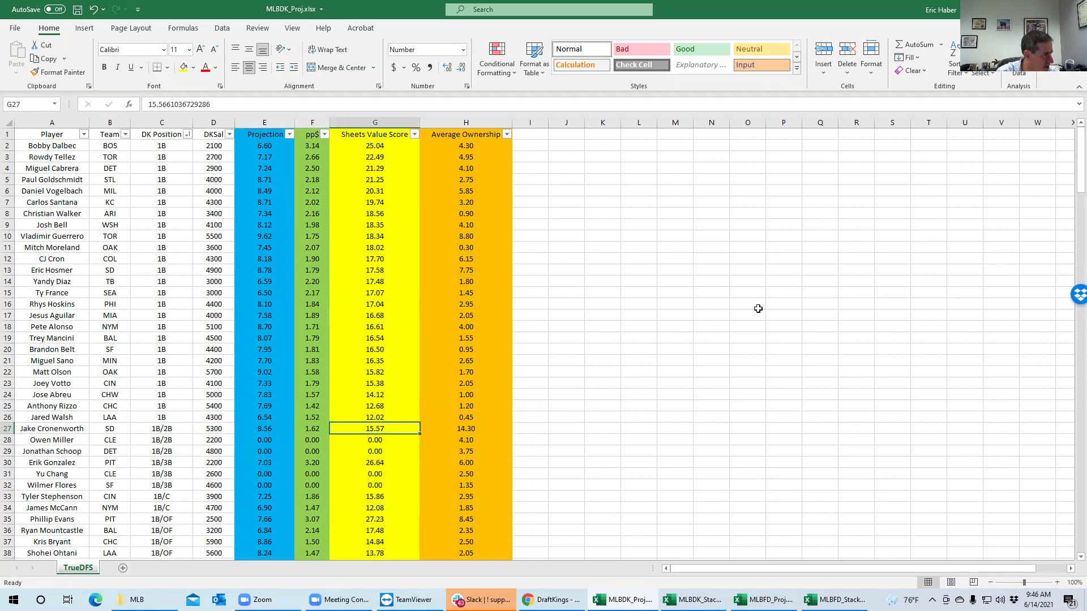
# Step: Compare the salaries, projections and value scores of the second basemen in rows 41 to 45
pyautogui.scroll(-9, 1072, 164)
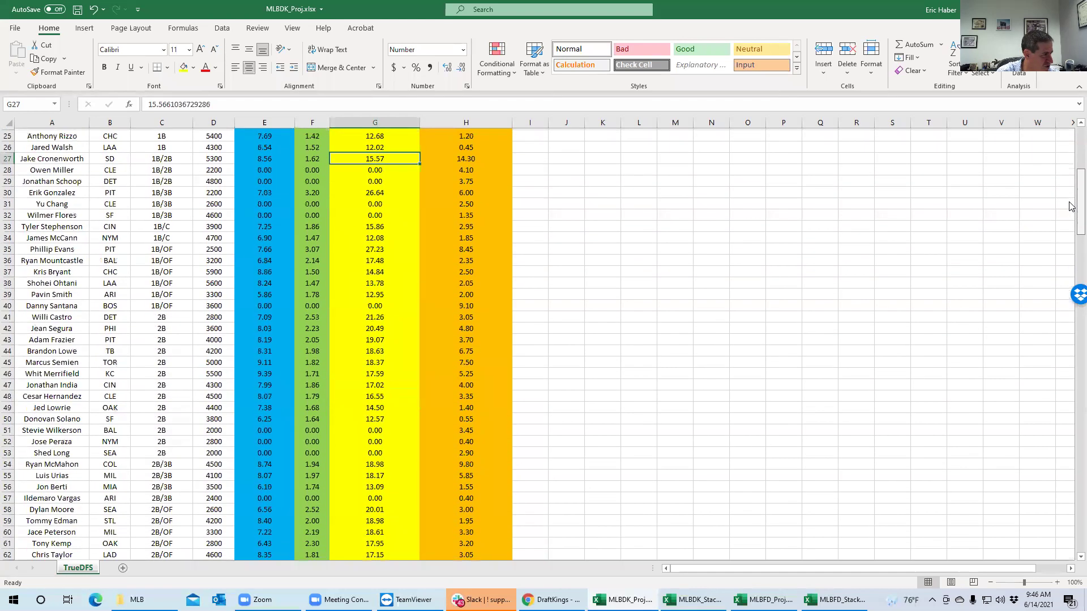
pyautogui.click(373, 282)
pyautogui.click(375, 304)
pyautogui.click(218, 303)
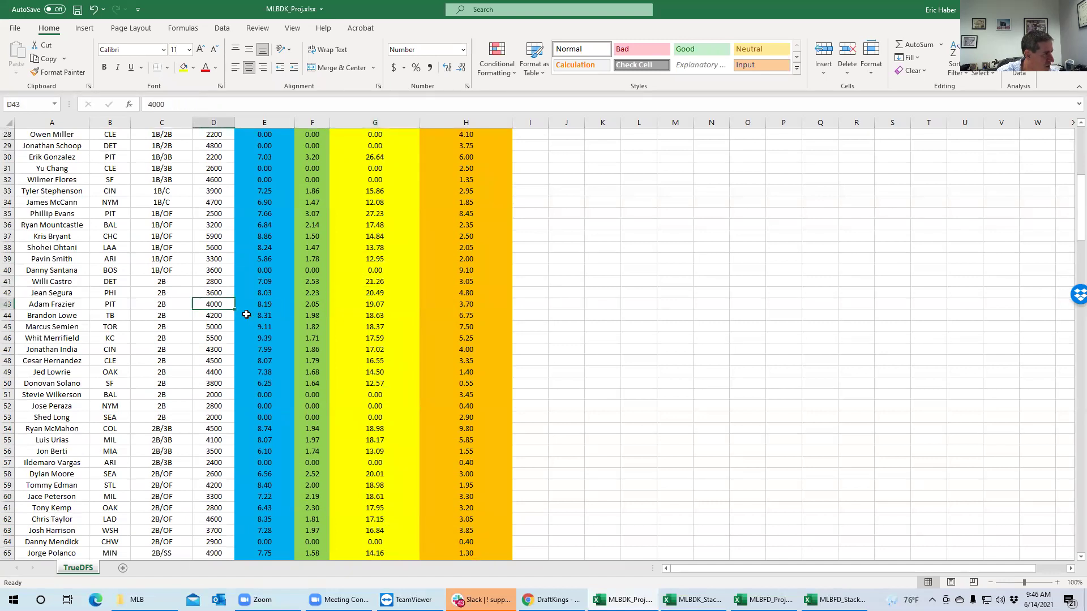
pyautogui.click(220, 316)
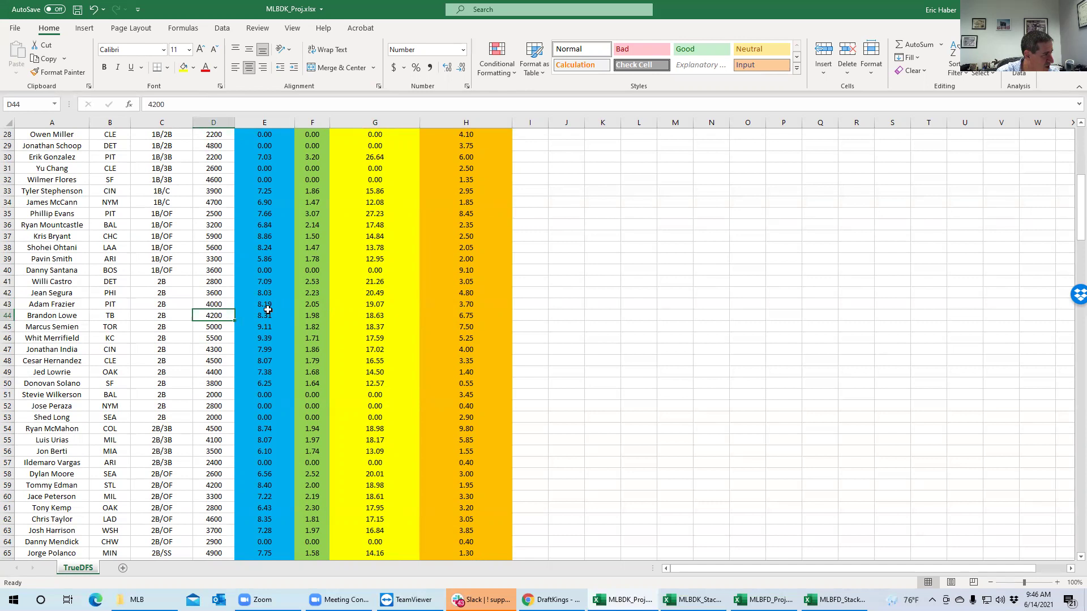
pyautogui.click(220, 328)
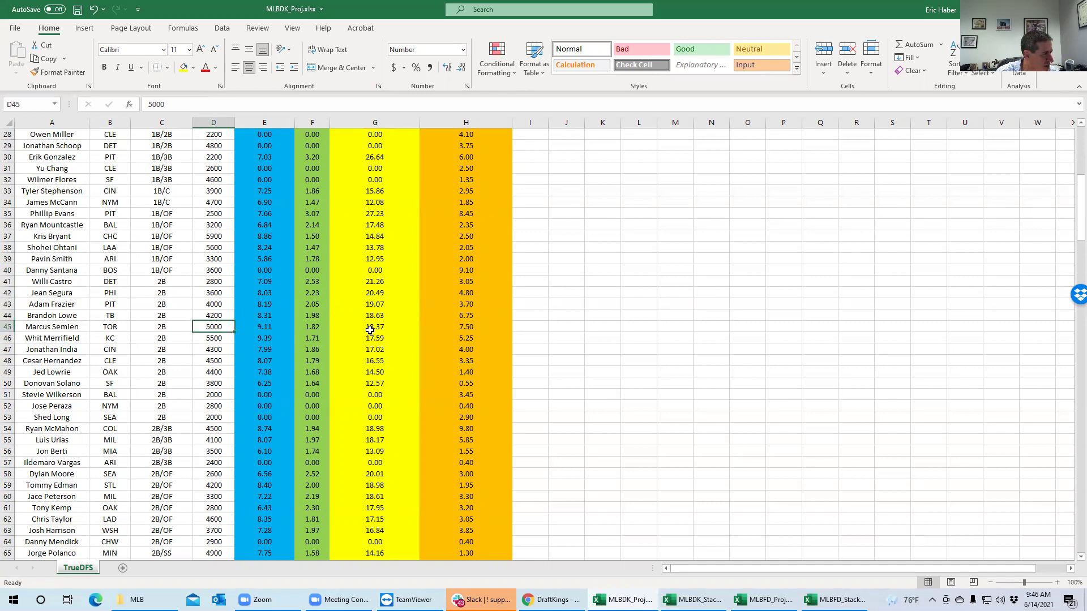
pyautogui.click(258, 325)
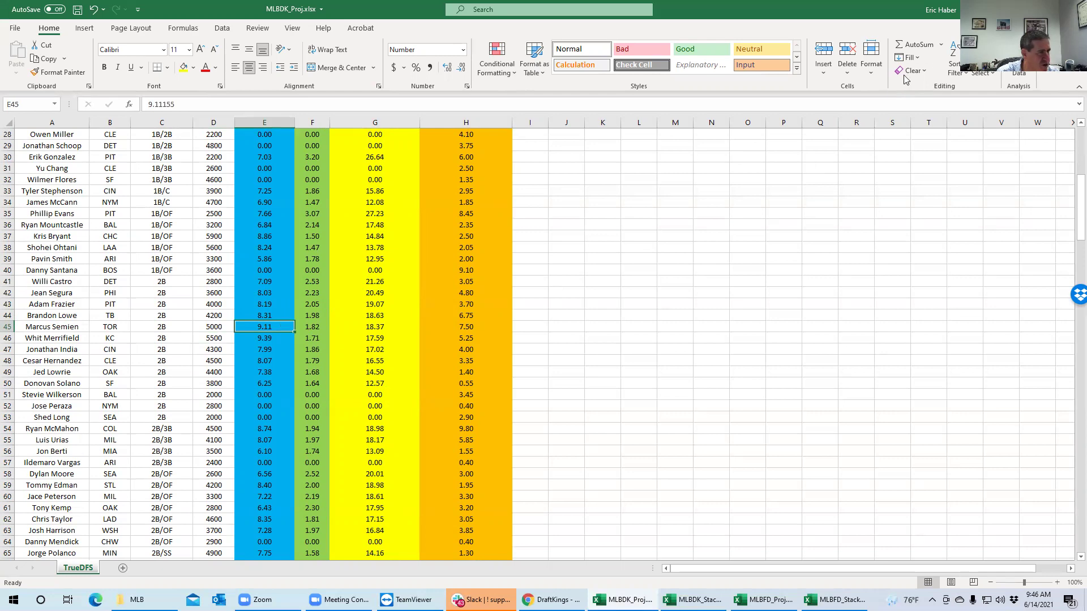
# Step: Switch to the DraftKings contest page, search for "sem", and add the $5,000 TOR second baseman to the lineup
pyautogui.hotkey('alt', 'Tab')
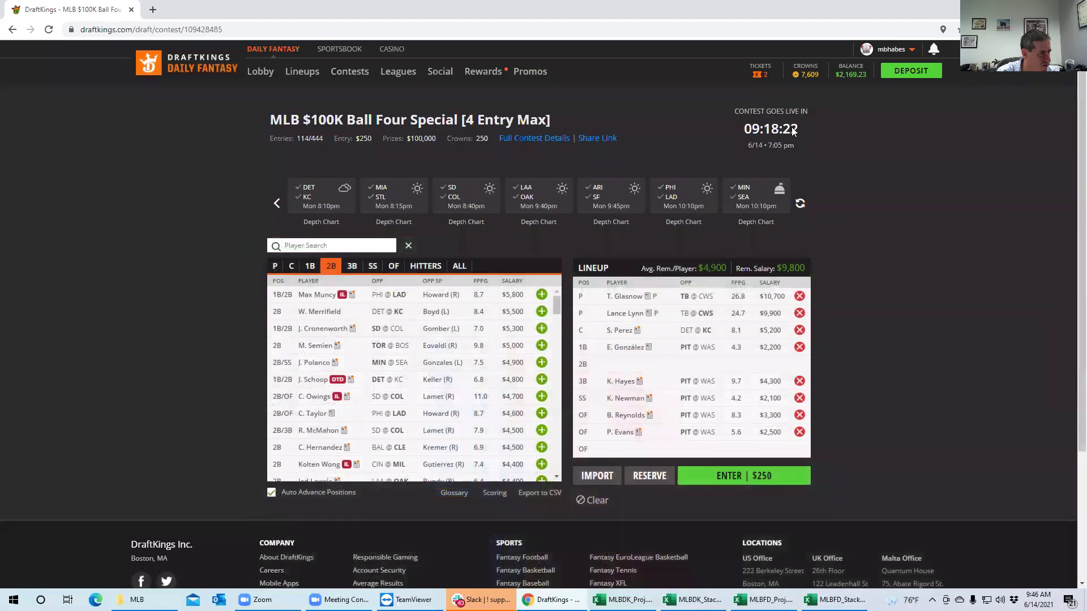
pyautogui.click(332, 244)
pyautogui.write('sem')
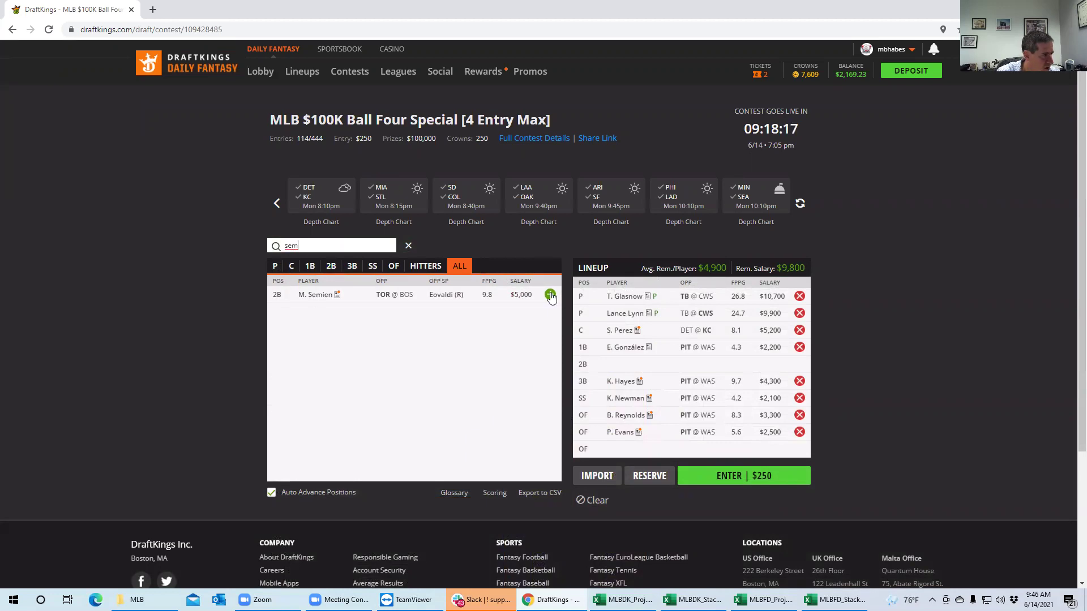
pyautogui.click(550, 295)
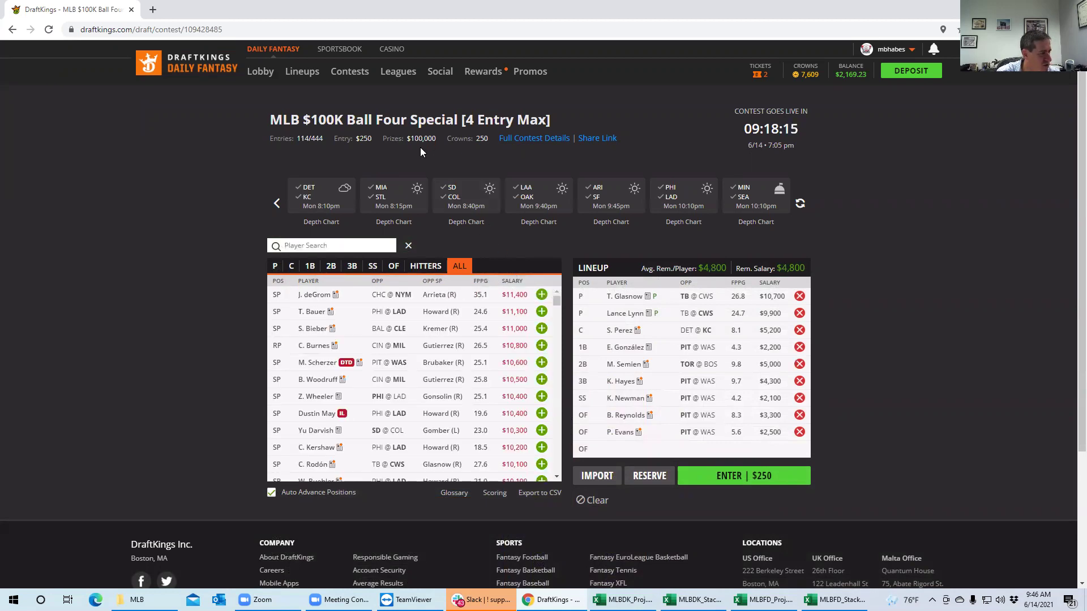
# Step: Return to the MLBDK_Proj workbook, look through the outfielders, and check the salary of the SD outfielder in row 119
pyautogui.click(624, 599)
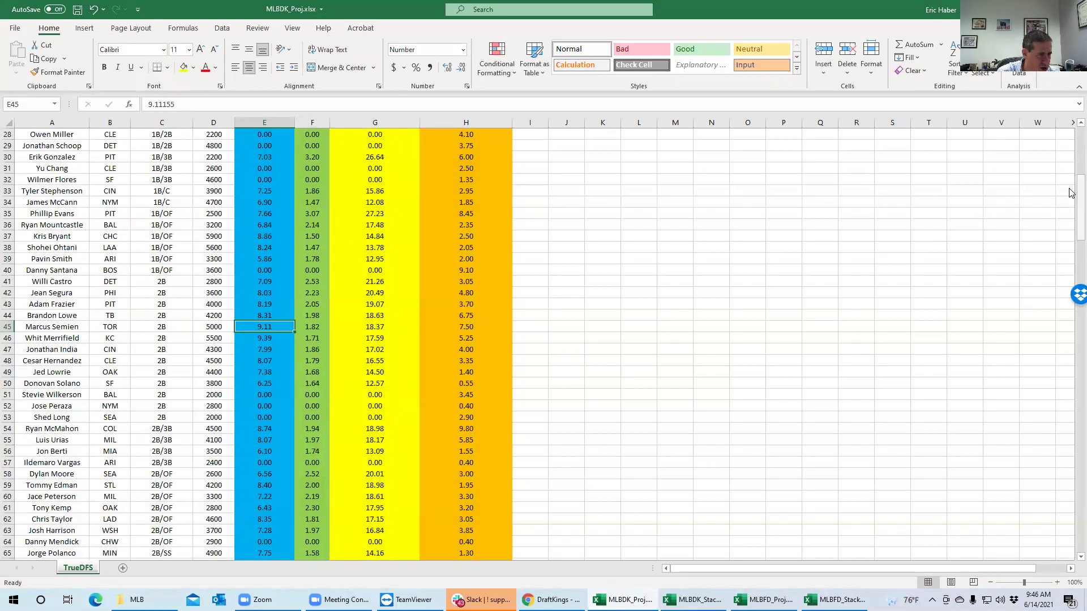
pyautogui.scroll(-1, 1071, 197)
pyautogui.scroll(-20, 1072, 197)
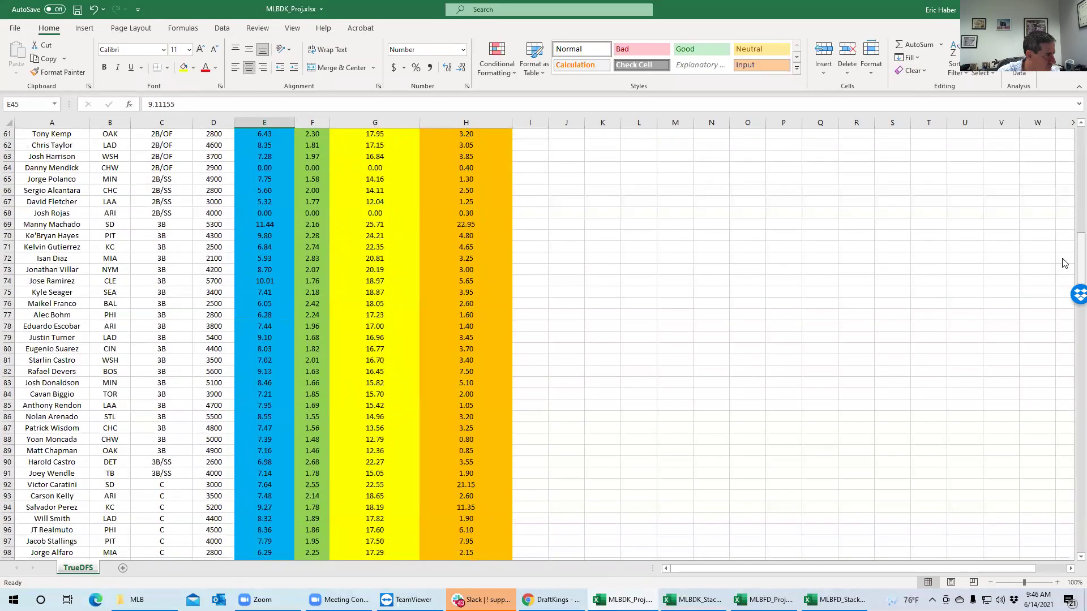
pyautogui.scroll(-2, 1055, 311)
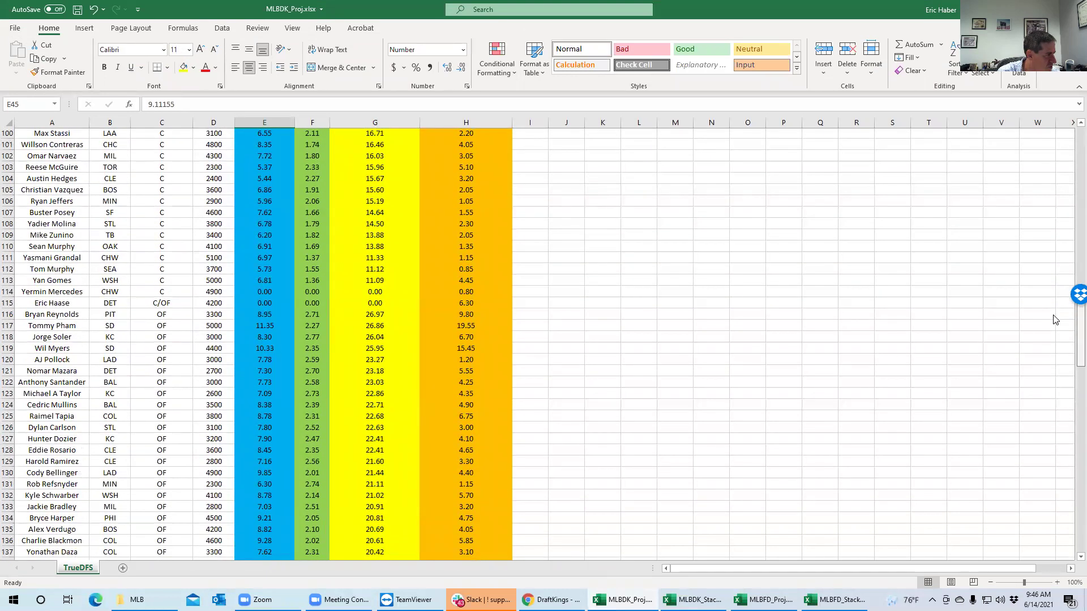
pyautogui.click(219, 348)
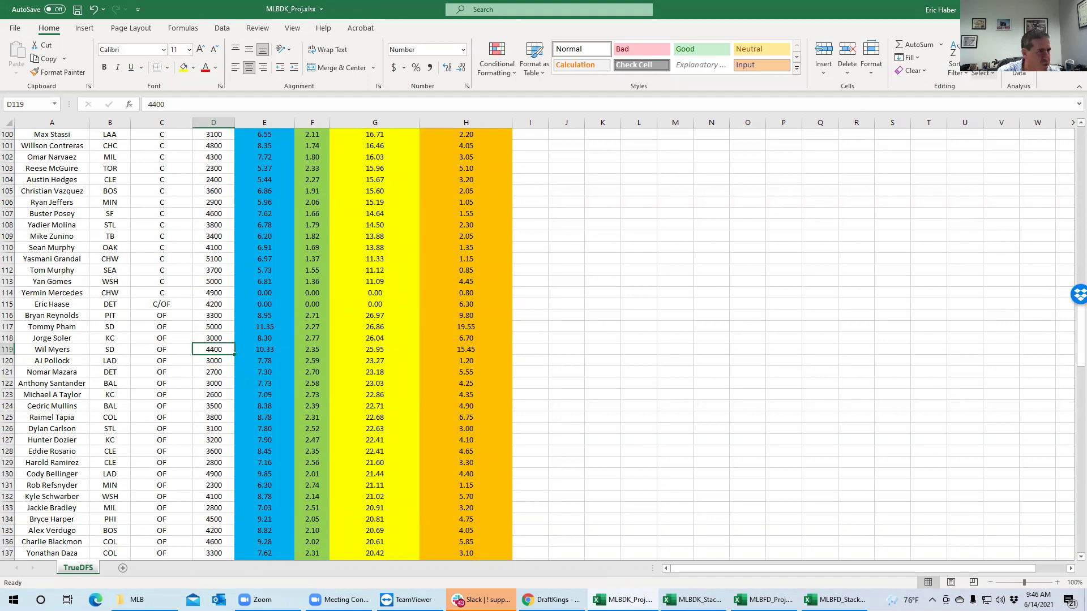
# Step: Search the DraftKings players for "mye", add the $4,400 SD outfielder to the lineup, and enter the $250 contest
pyautogui.hotkey('alt', 'Tab')
pyautogui.click(327, 242)
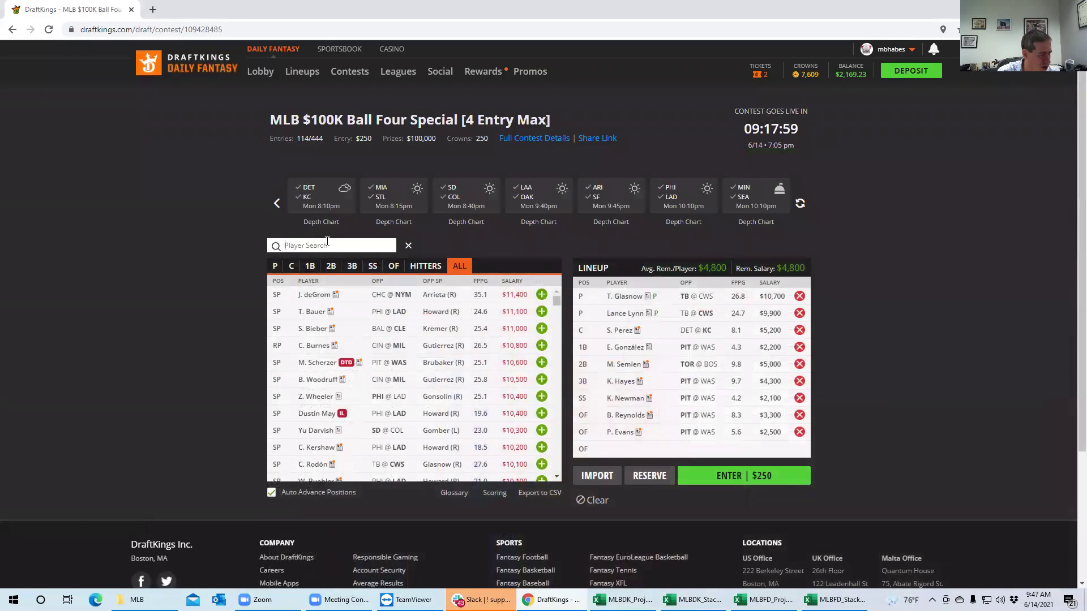
pyautogui.write('mye')
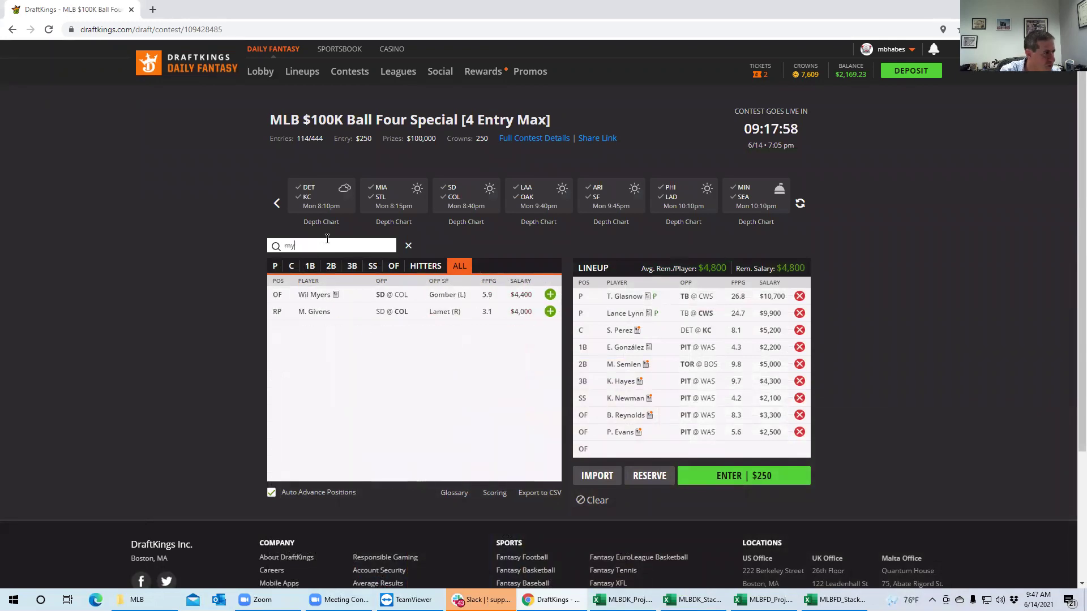
pyautogui.click(315, 295)
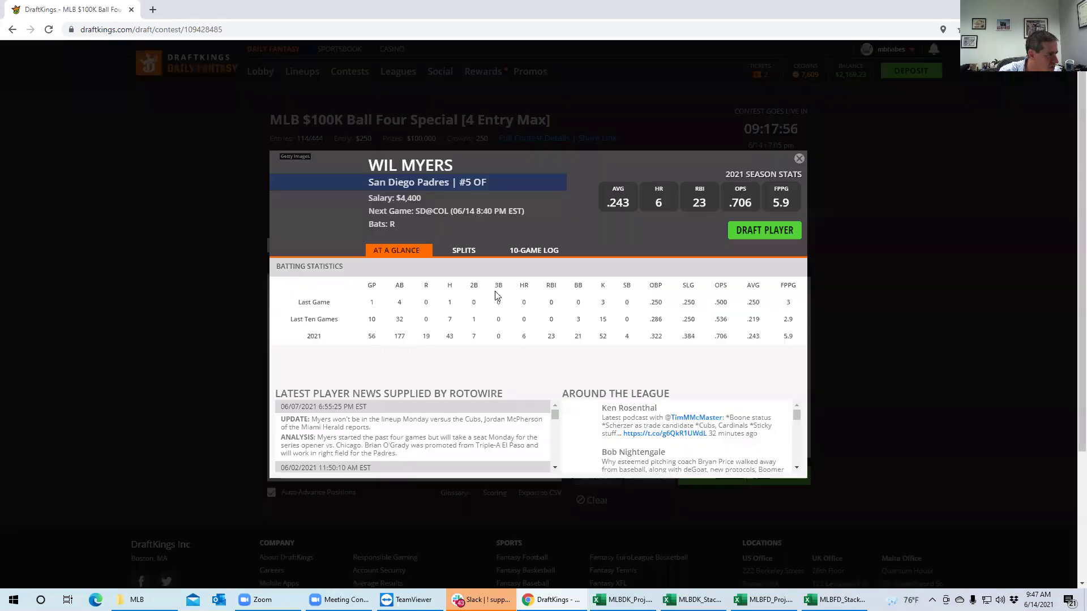
pyautogui.click(798, 159)
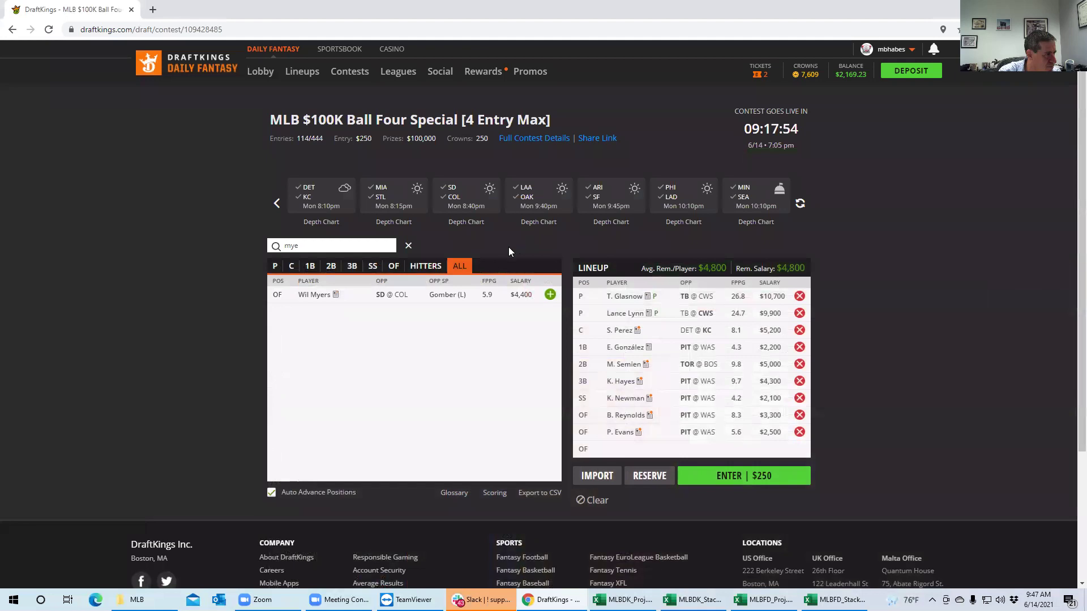
pyautogui.click(541, 295)
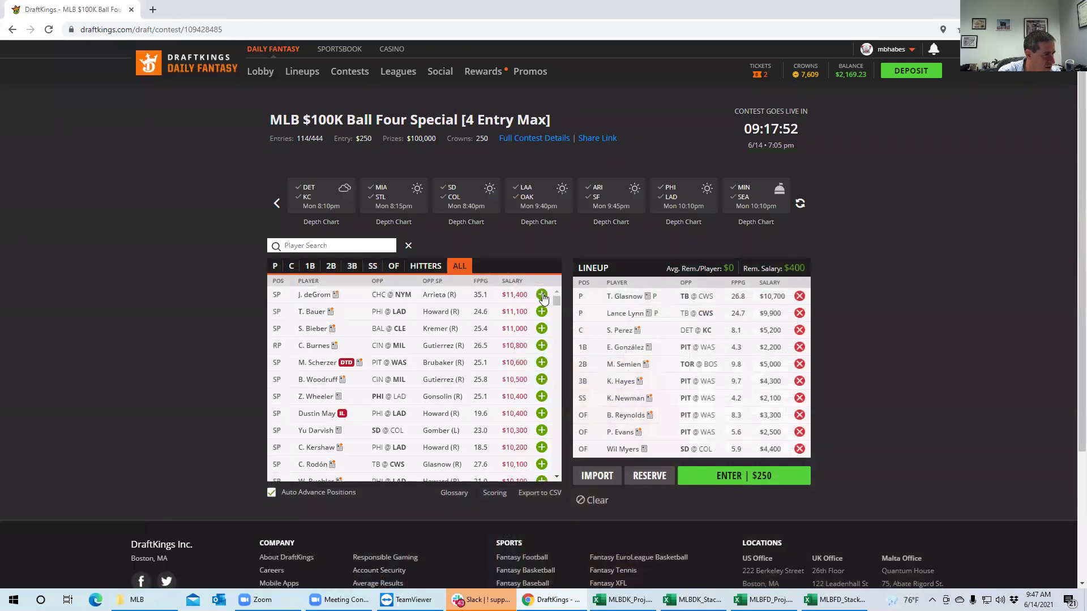
pyautogui.click(734, 479)
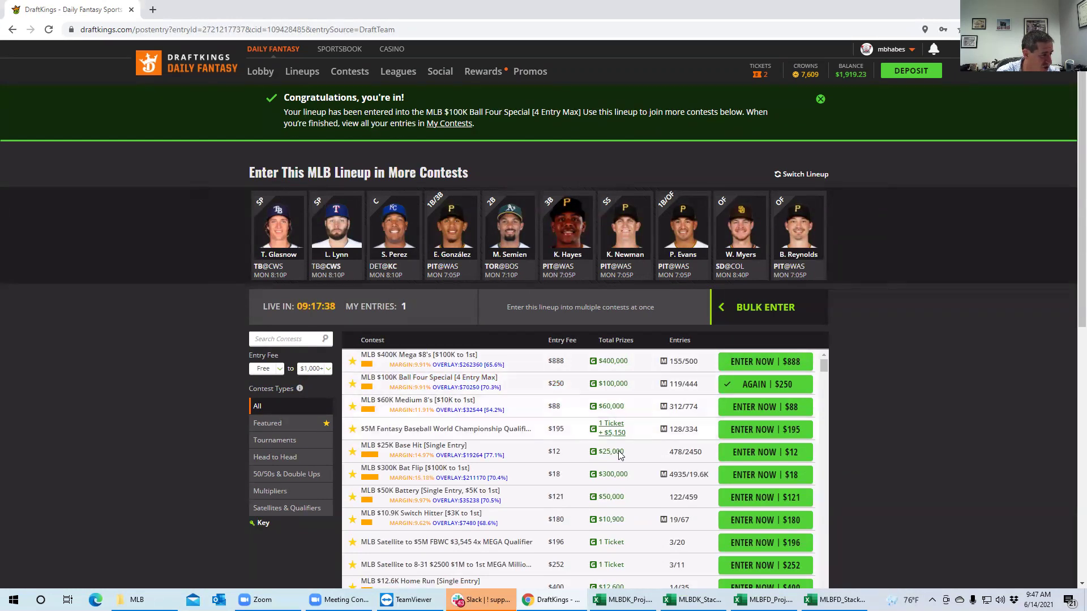
# Step: Return to the MLBDK_Proj workbook, glance at the MLBDK_Stacks sheet, and sort the projections by Sheets Value Score from largest to smallest
pyautogui.hotkey('alt', 'Tab')
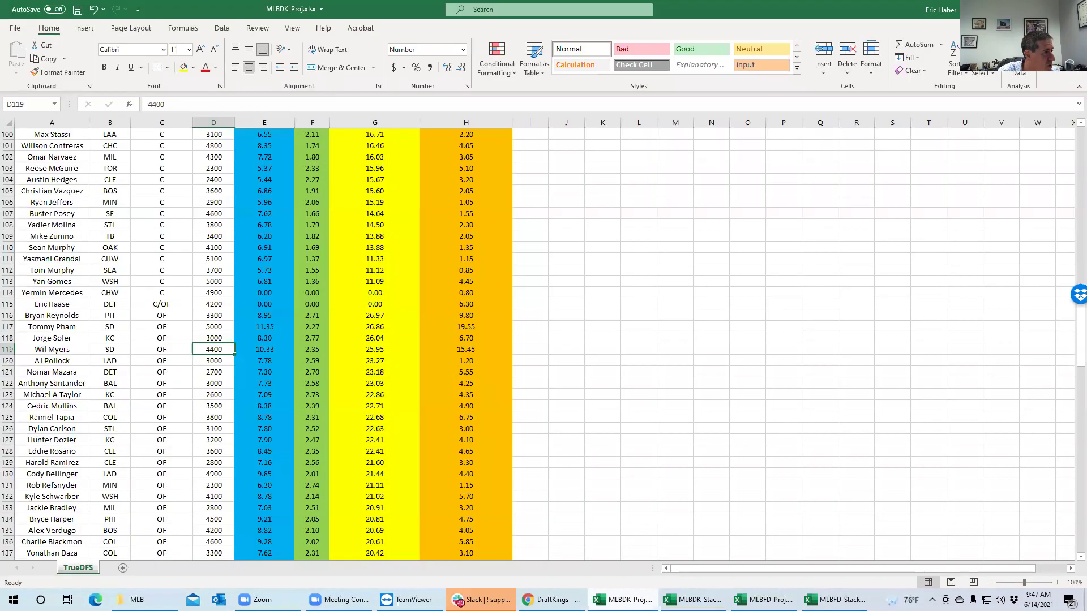
pyautogui.moveTo(1071, 354); pyautogui.dragTo(1046, 171)
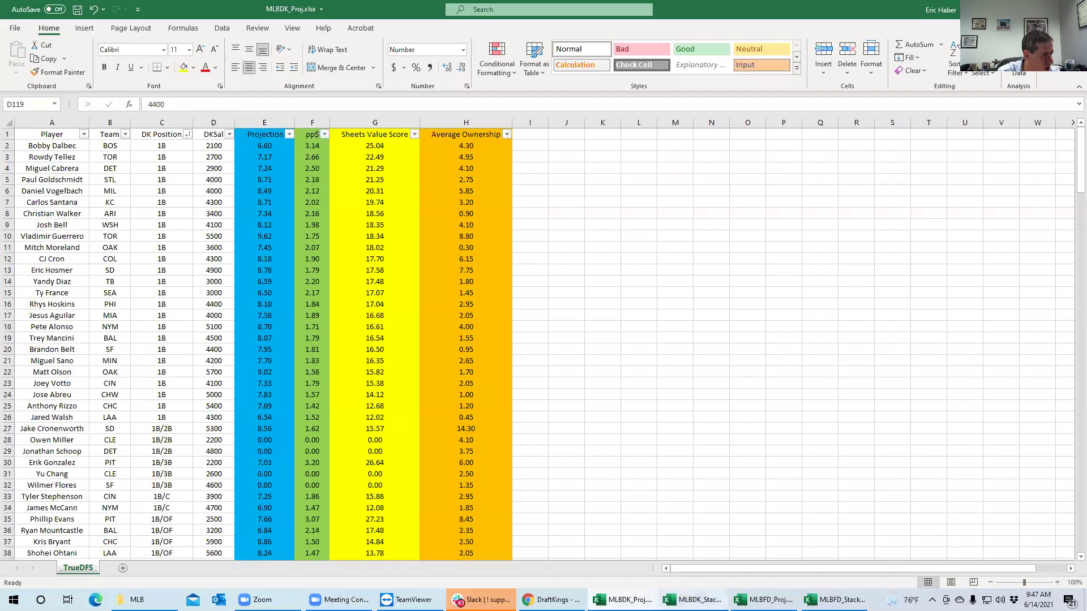
pyautogui.click(693, 599)
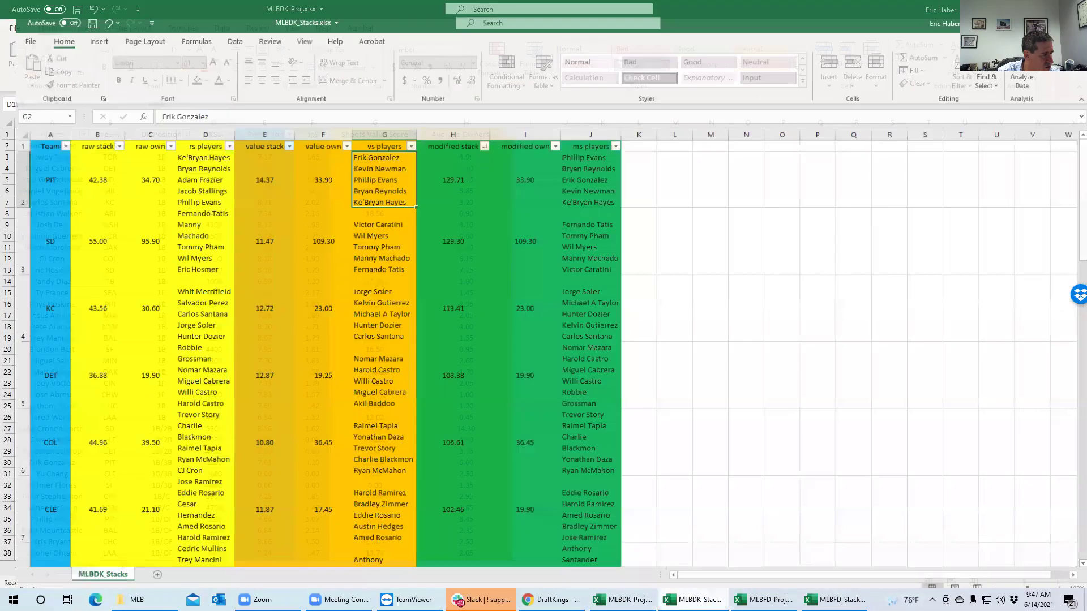
pyautogui.moveTo(764, 599)
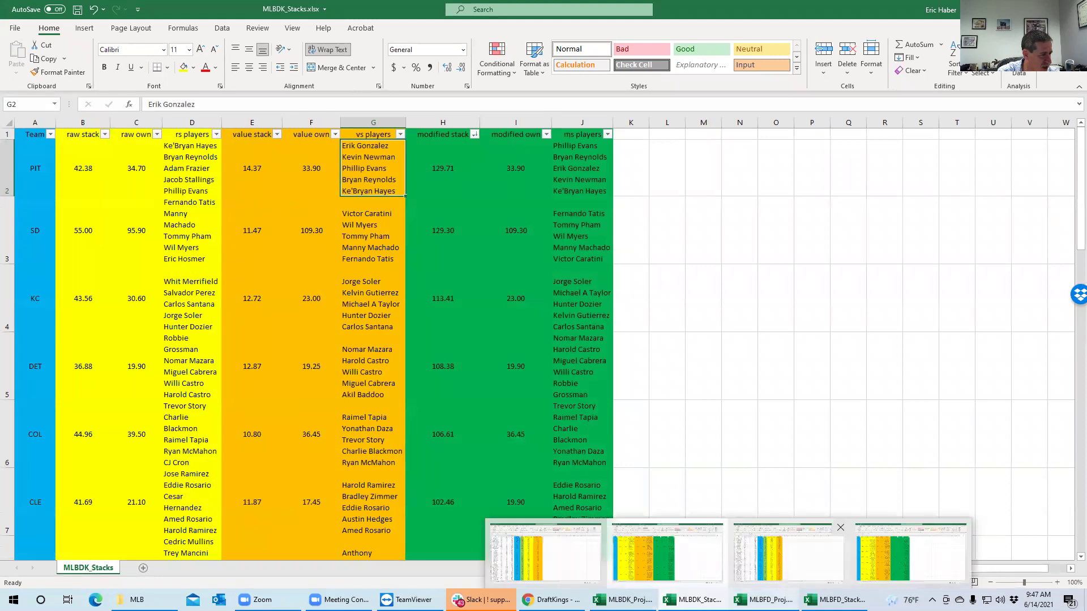
pyautogui.click(545, 552)
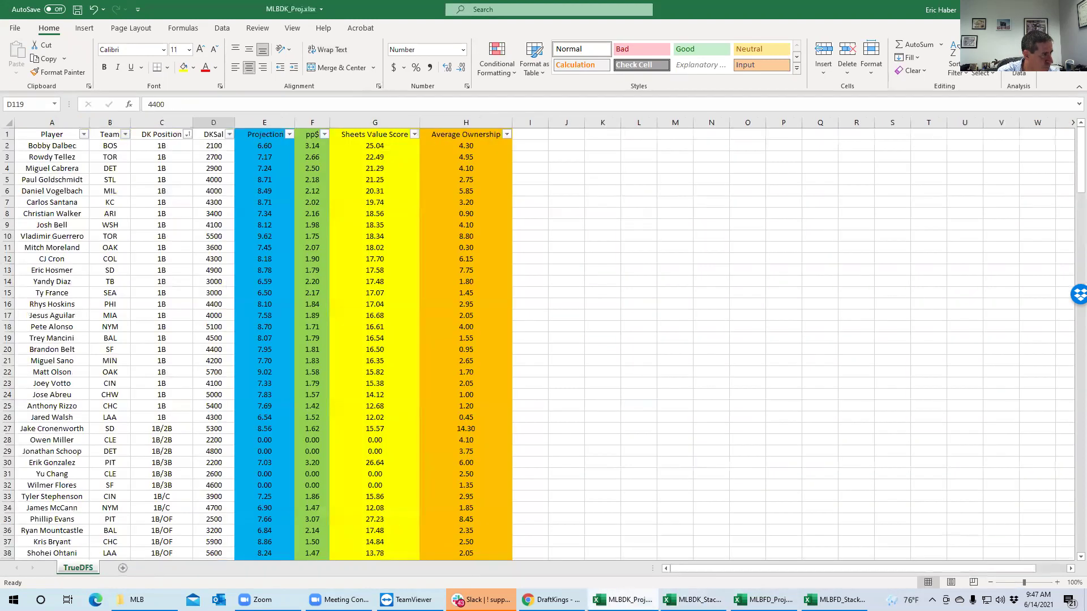
pyautogui.click(415, 134)
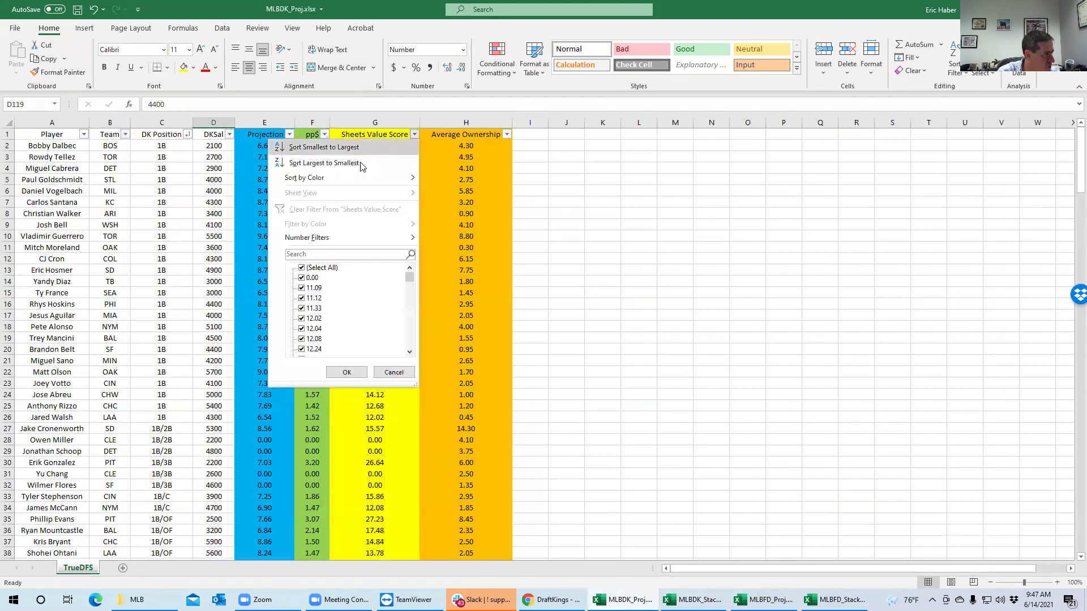
pyautogui.click(361, 161)
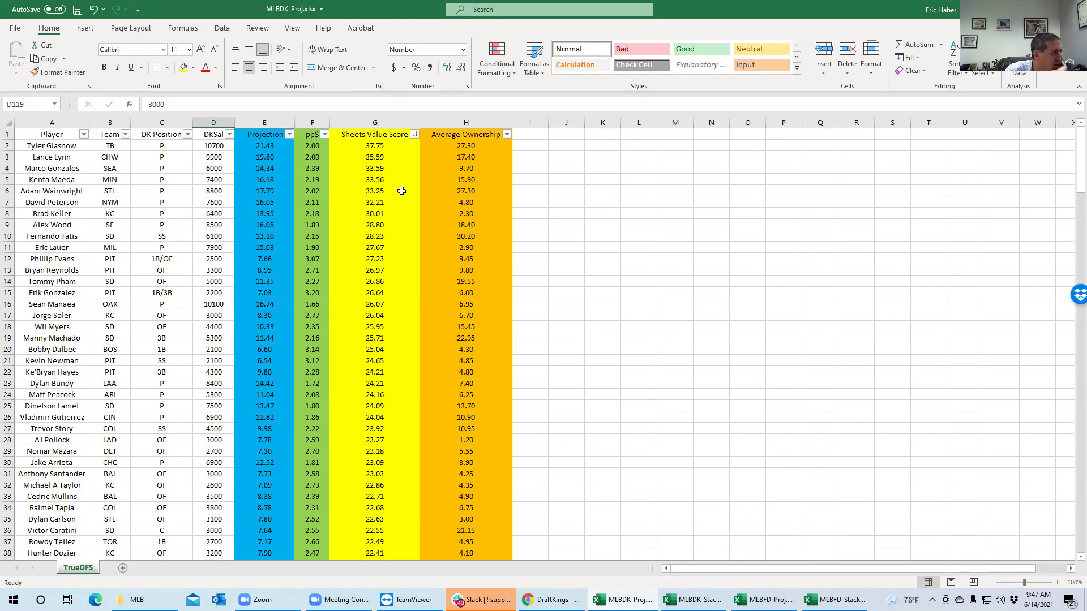
# Step: Compare the Sheets Value Scores of the top-ranked pitchers in rows 4 to 8 of the projections
pyautogui.click(375, 170)
pyautogui.click(391, 180)
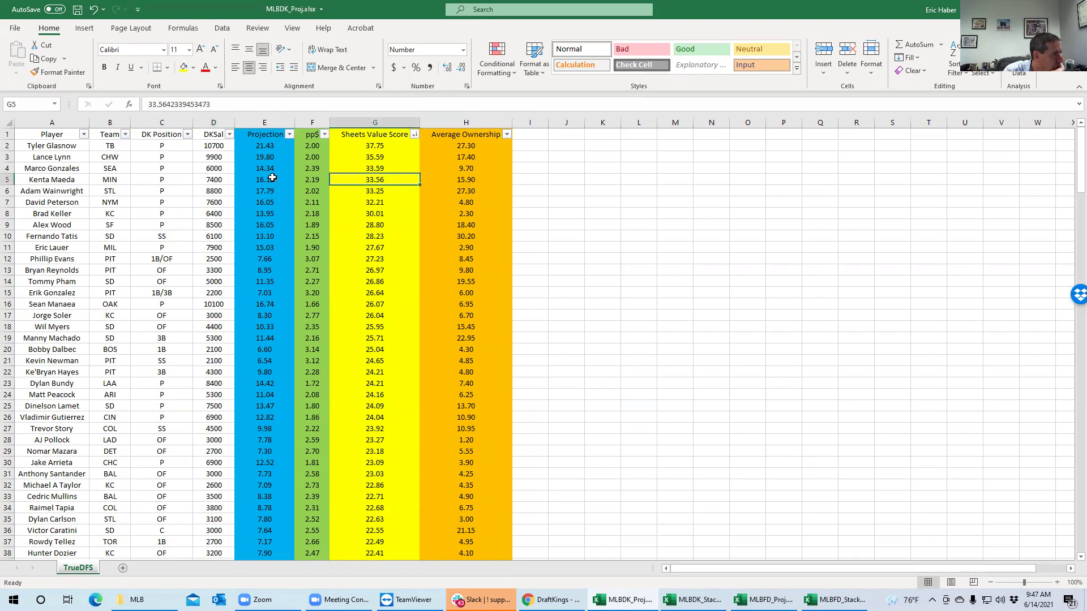
pyautogui.click(372, 203)
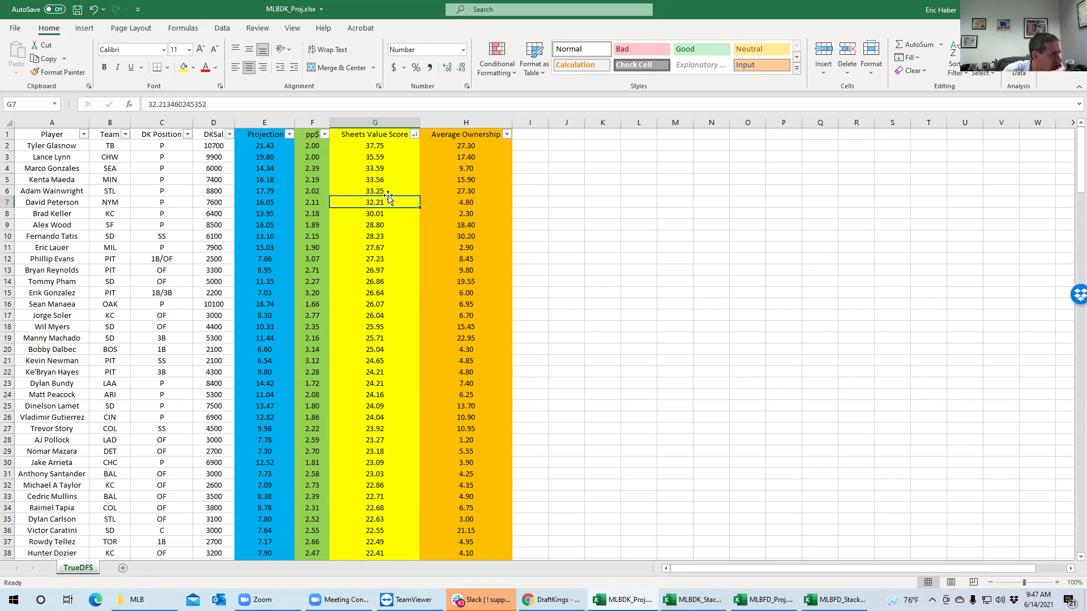
pyautogui.click(367, 180)
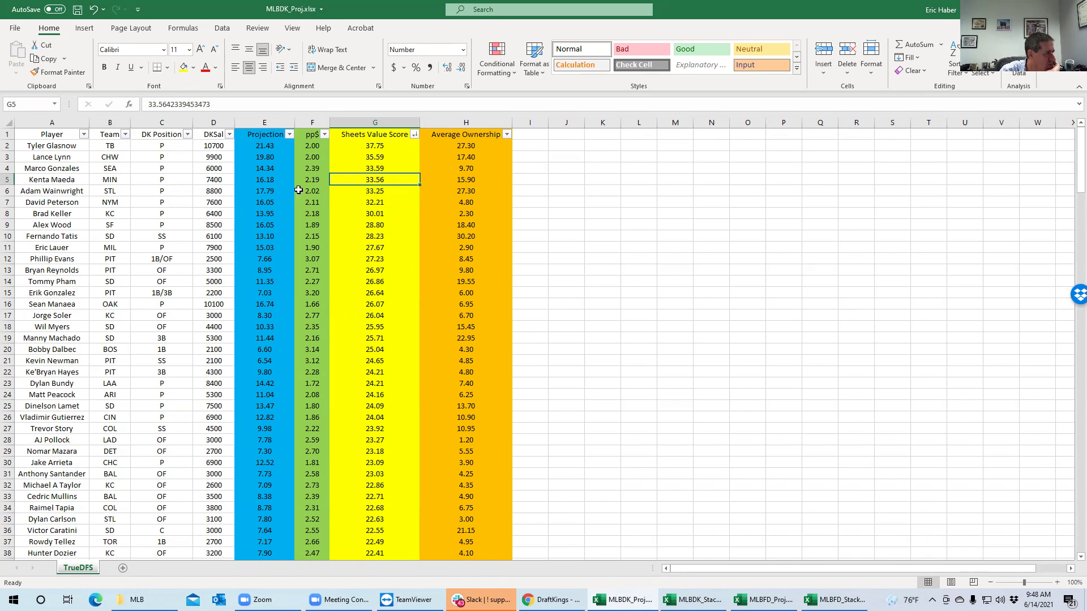
pyautogui.click(380, 167)
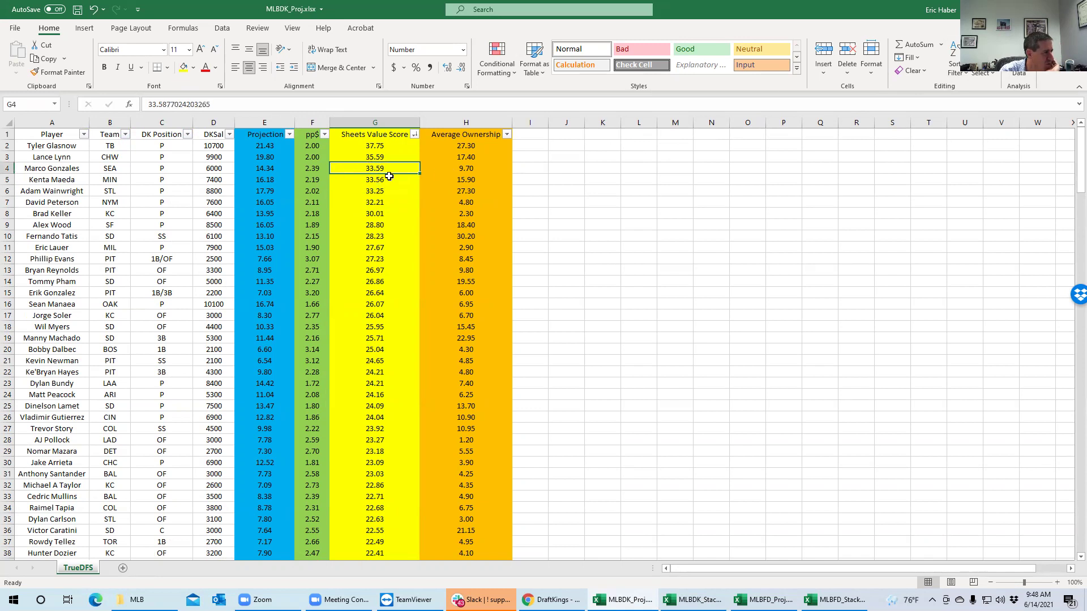
pyautogui.click(377, 179)
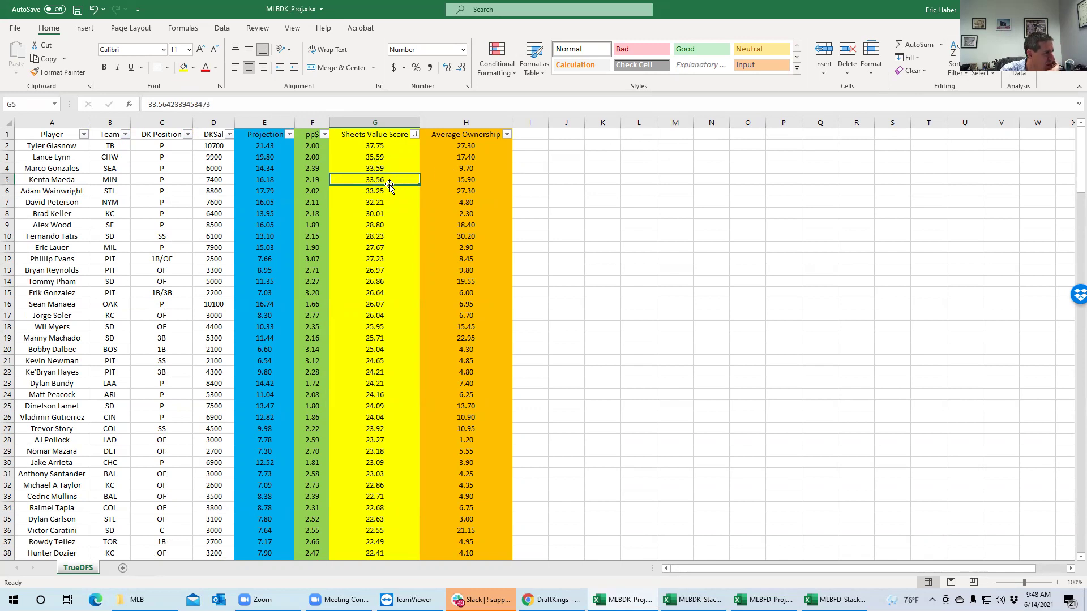
pyautogui.click(376, 214)
pyautogui.click(378, 169)
# Step: Switch to the DraftKings page and enter the lineup in the $88 MLB $60K Medium 8's contest
pyautogui.hotkey('ctrl', 'Tab')
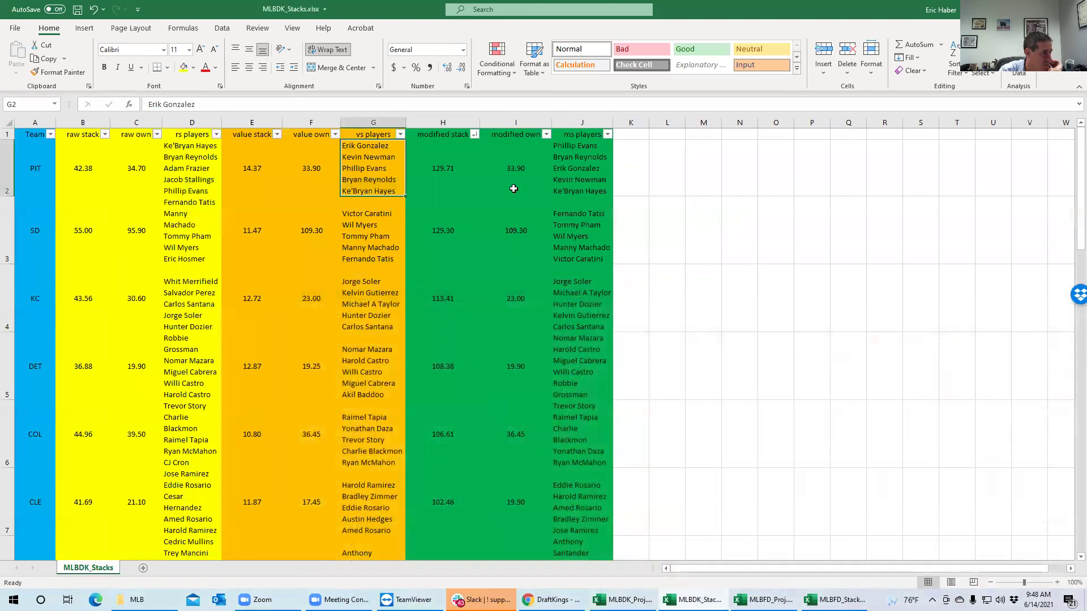
pyautogui.hotkey('alt', 'Tab')
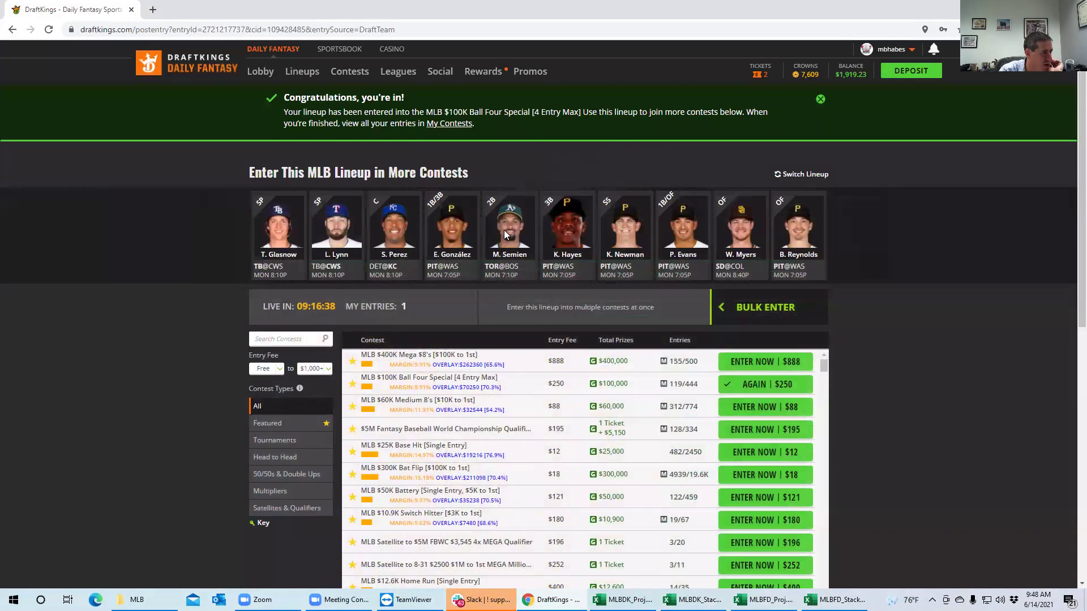
pyautogui.click(736, 406)
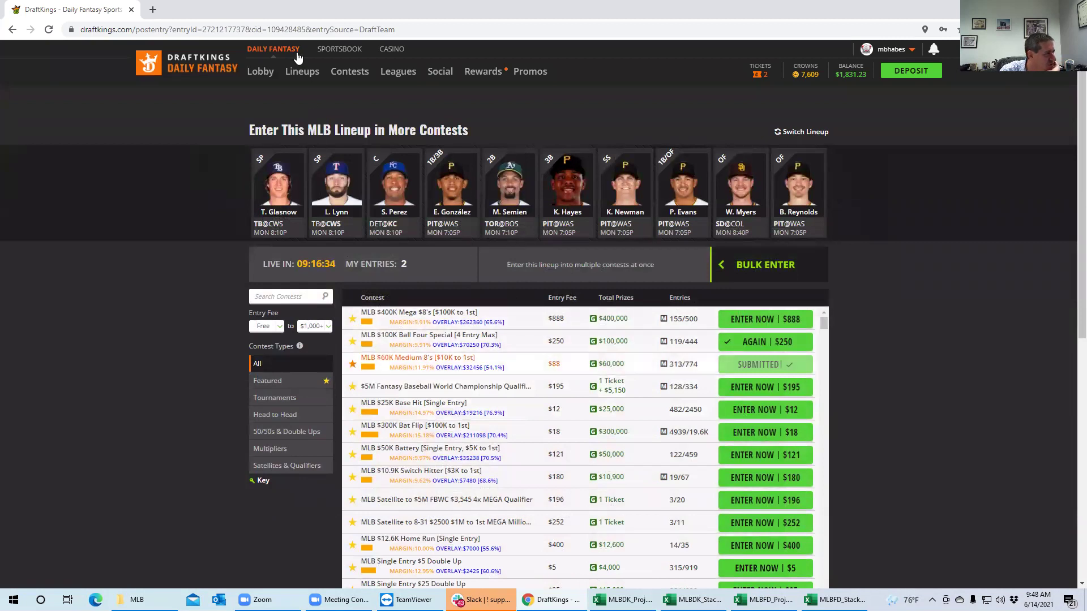
# Step: Edit the upcoming MLB Classic lineup, clear all its players, and add the $6,000 SEA pitcher by searching for "gonz"
pyautogui.click(301, 71)
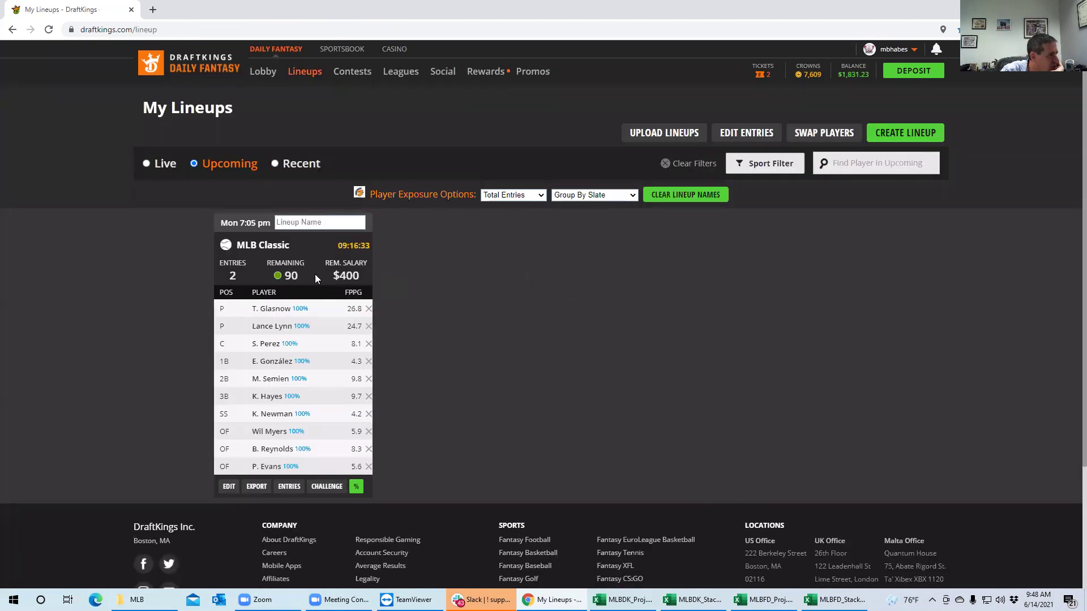
pyautogui.click(228, 485)
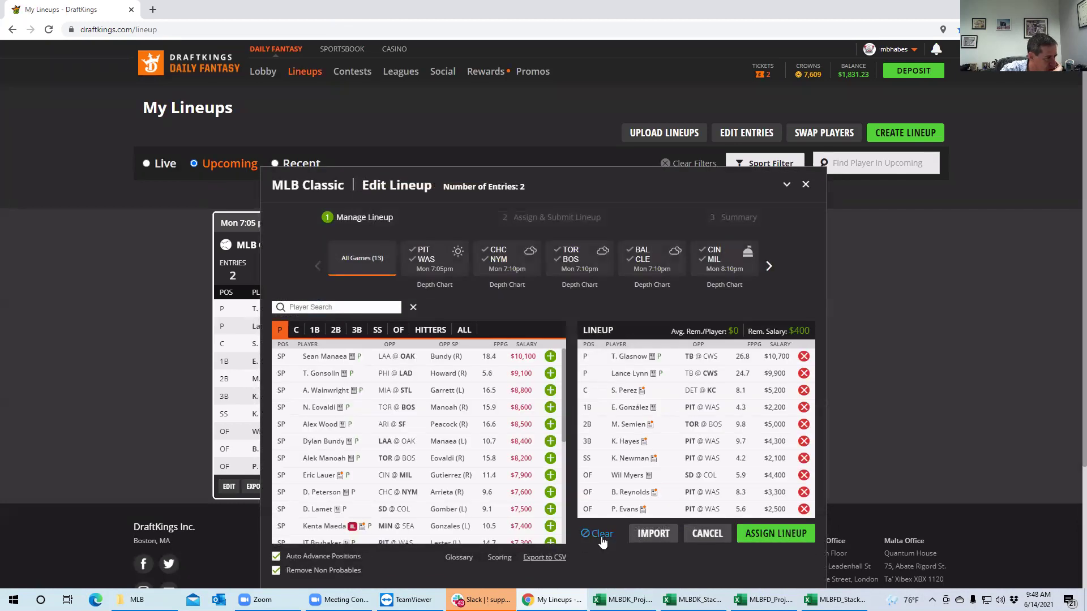
pyautogui.click(598, 534)
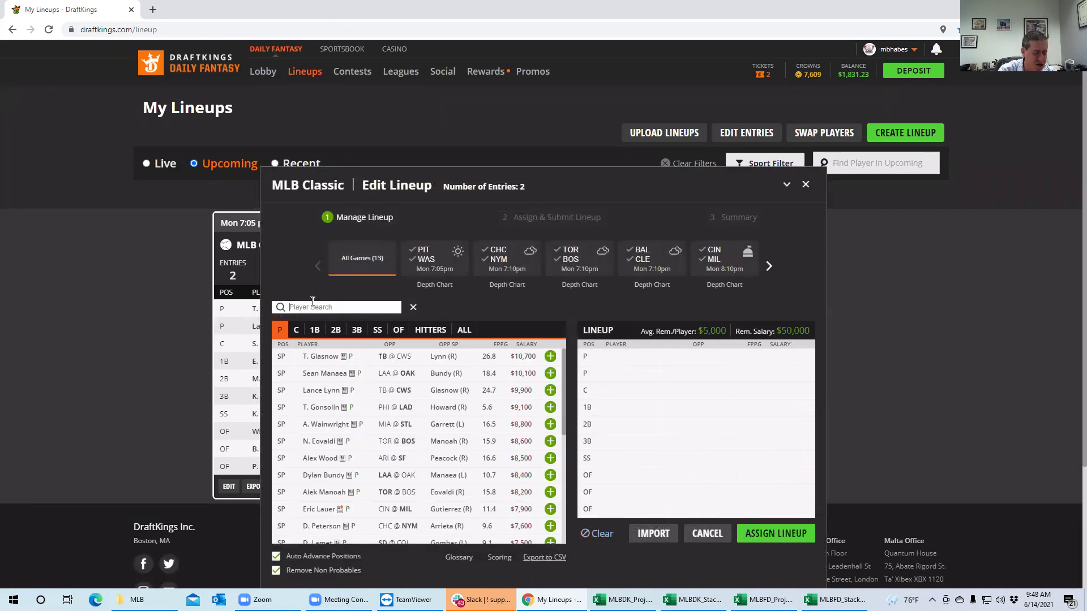
pyautogui.write('gonz')
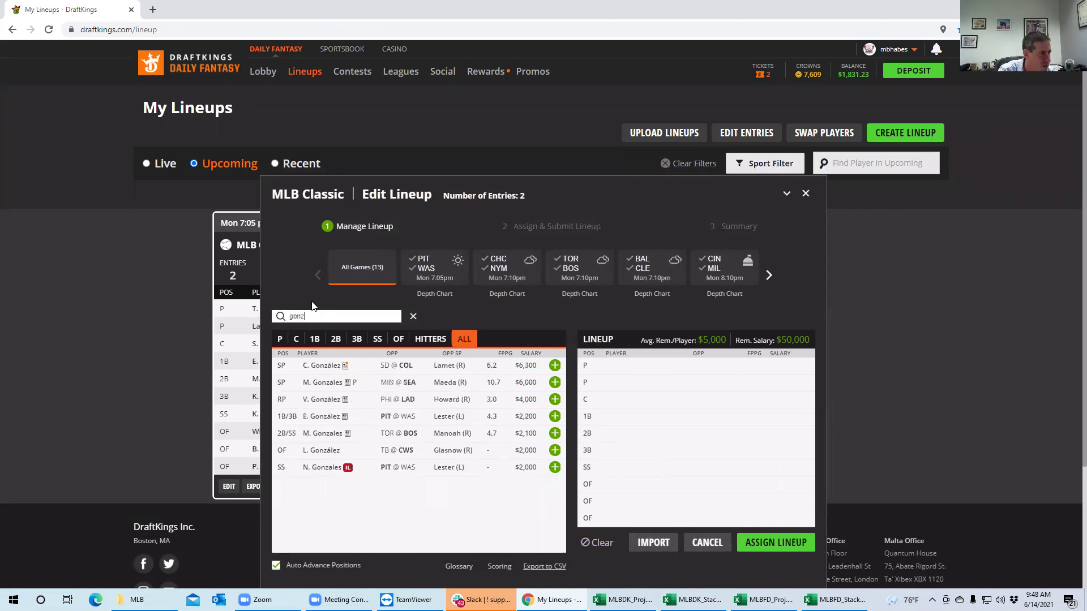
pyautogui.click(555, 383)
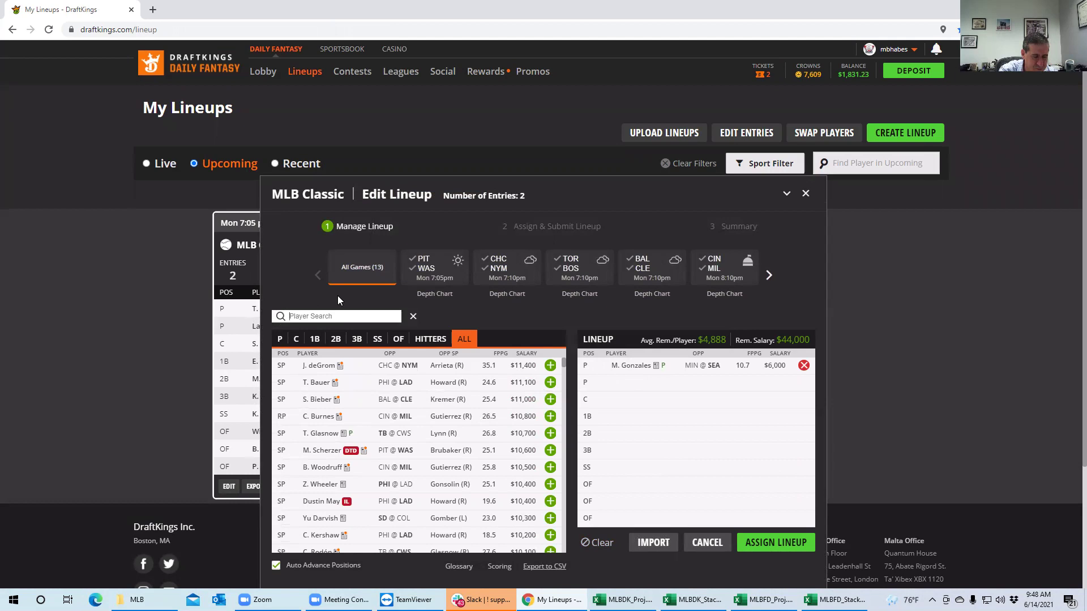
pyautogui.write('kell')
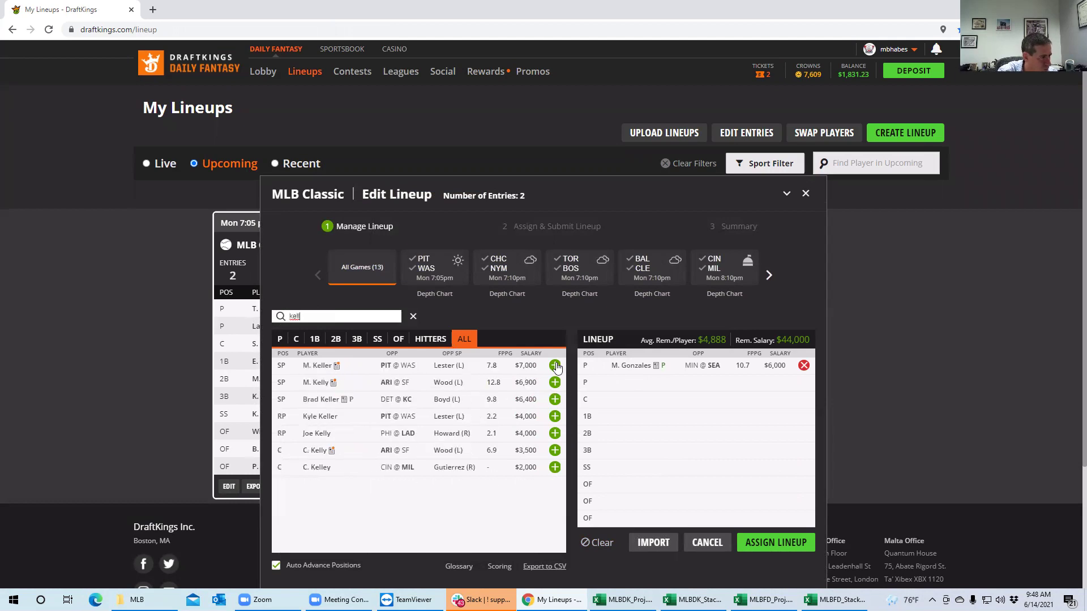
pyautogui.click(554, 366)
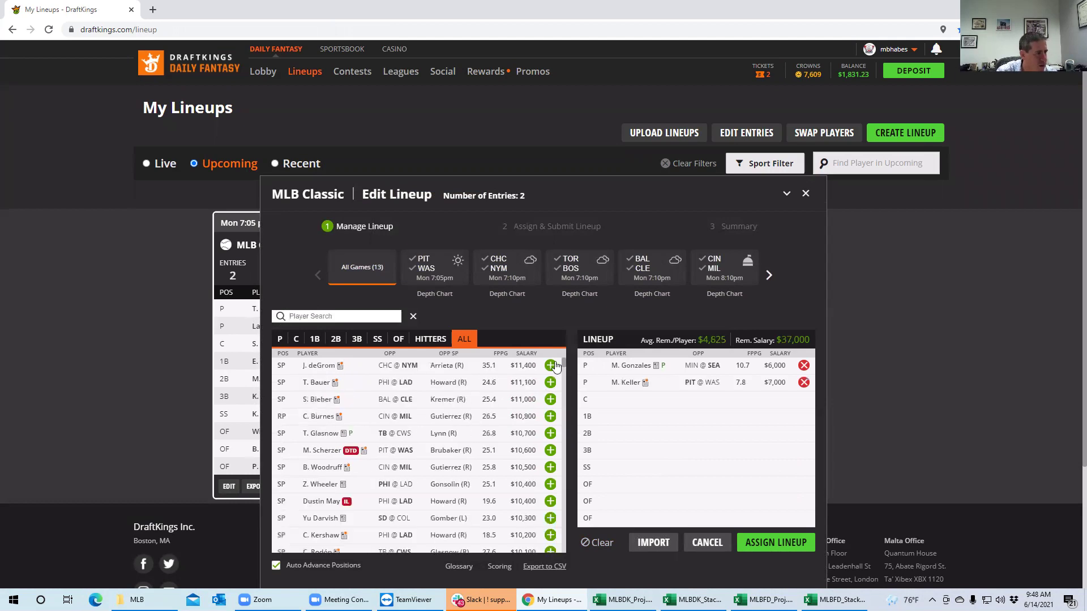
pyautogui.click(803, 382)
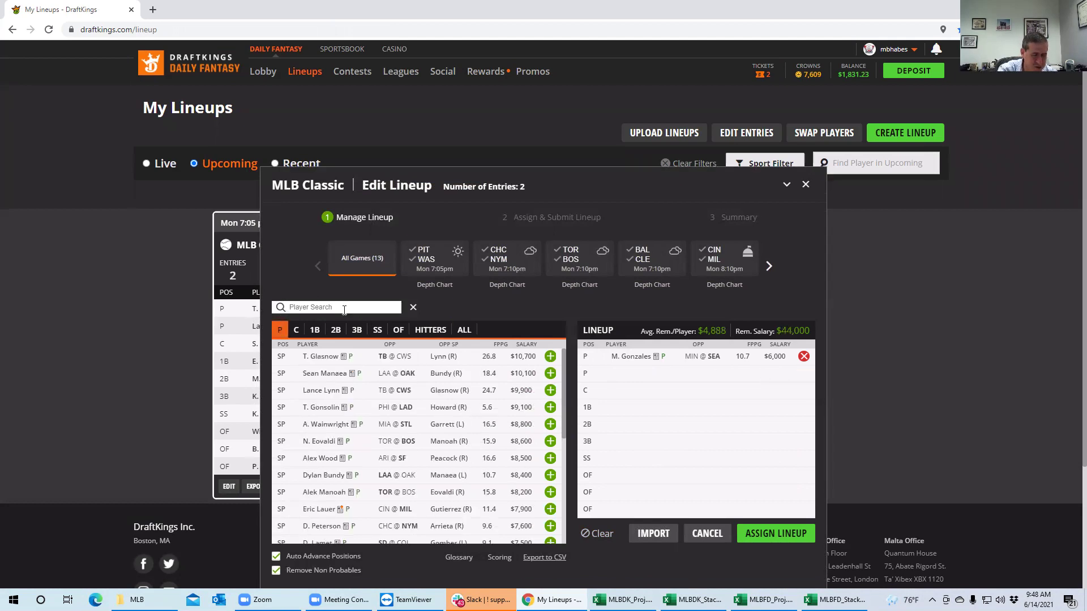
# Step: Search the players for "kell" and add the $6,400 KC pitcher to the lineup
pyautogui.click(344, 308)
pyautogui.write('kell')
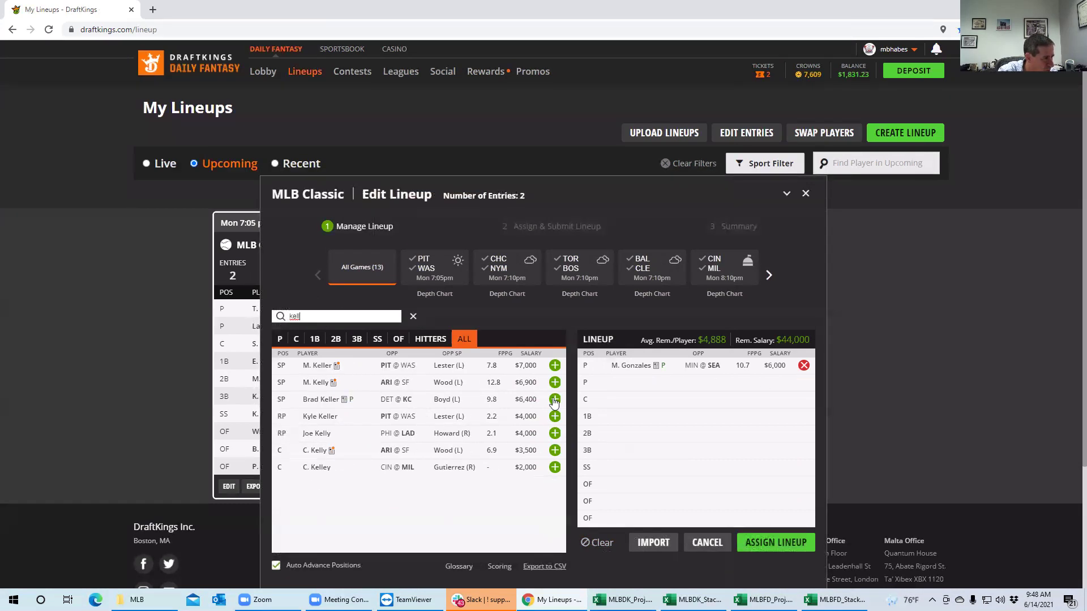
pyautogui.click(555, 400)
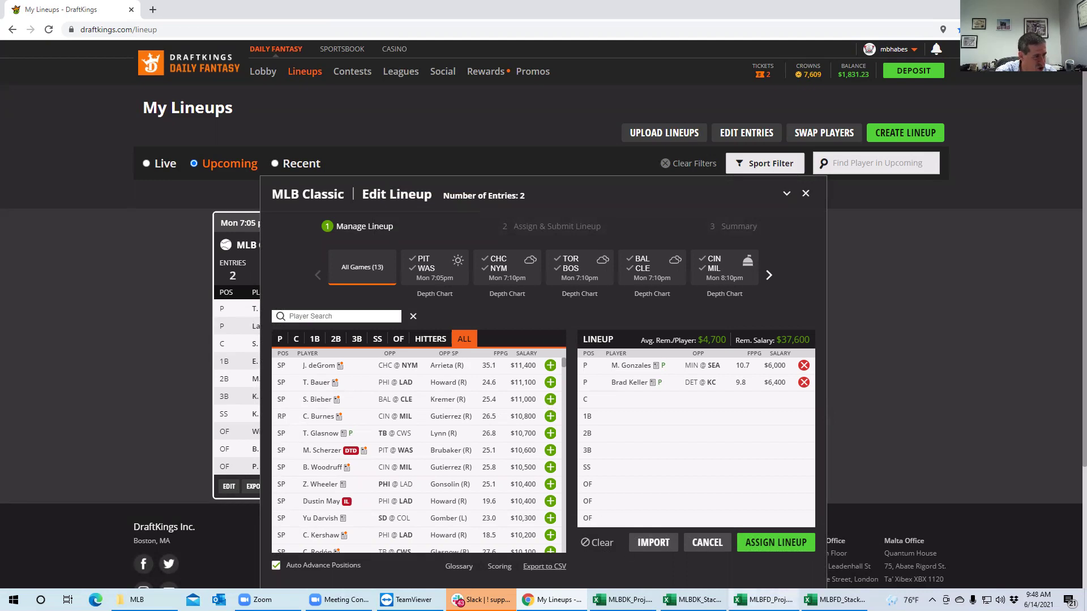
# Step: Switch to the MLBDK_Stacks workbook and sort the teams by raw stack from largest to smallest
pyautogui.click(693, 600)
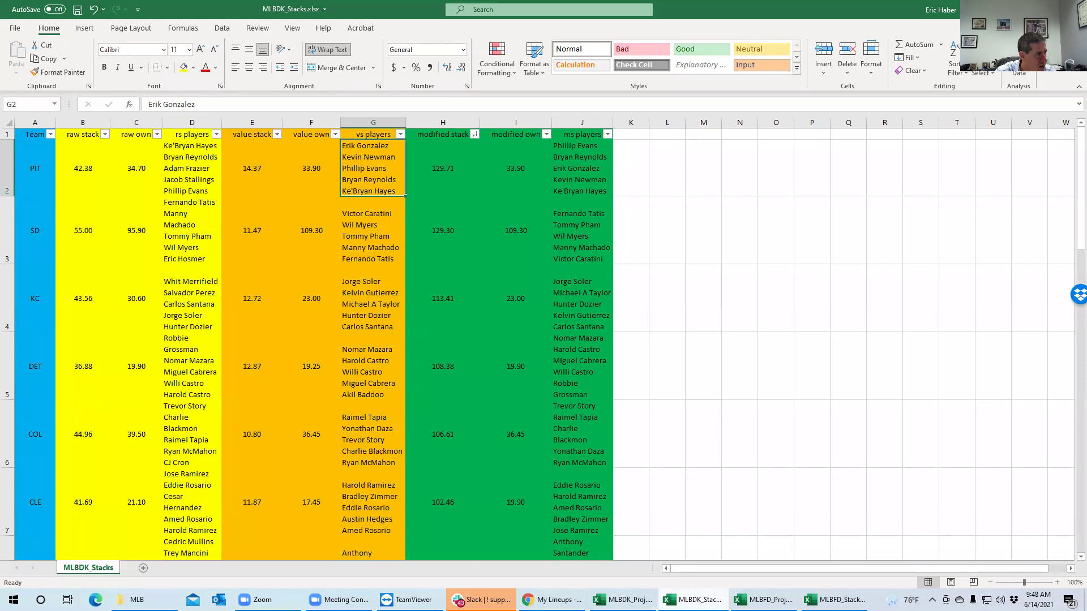
pyautogui.click(105, 134)
pyautogui.click(92, 158)
pyautogui.click(68, 172)
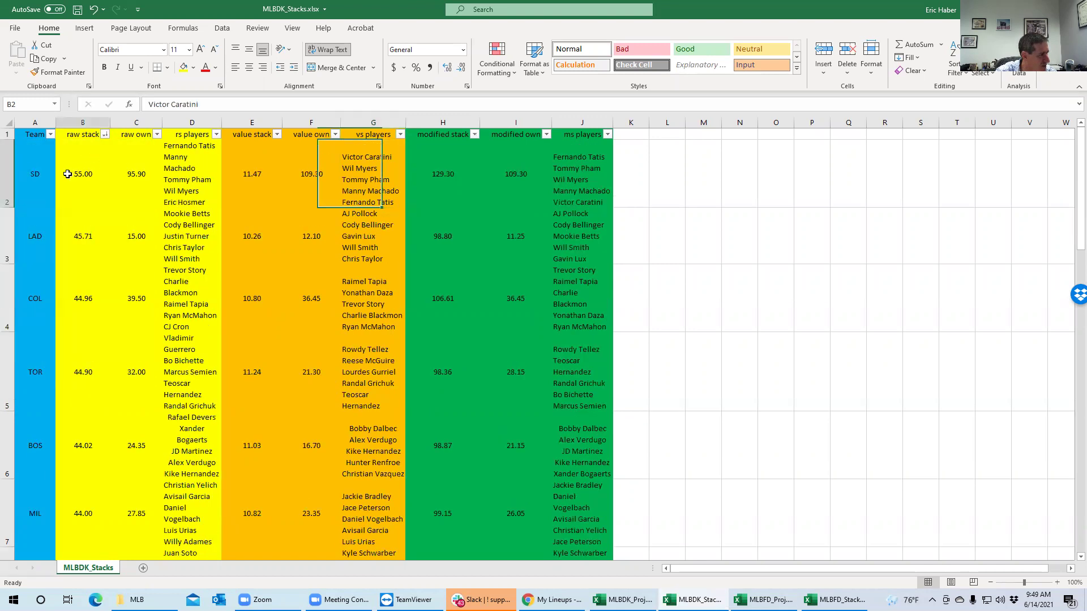
# Step: Compare the raw stack scores, raw ownership and rs players of the SD, LAD and COL stacks
pyautogui.click(174, 178)
pyautogui.click(181, 219)
pyautogui.click(183, 177)
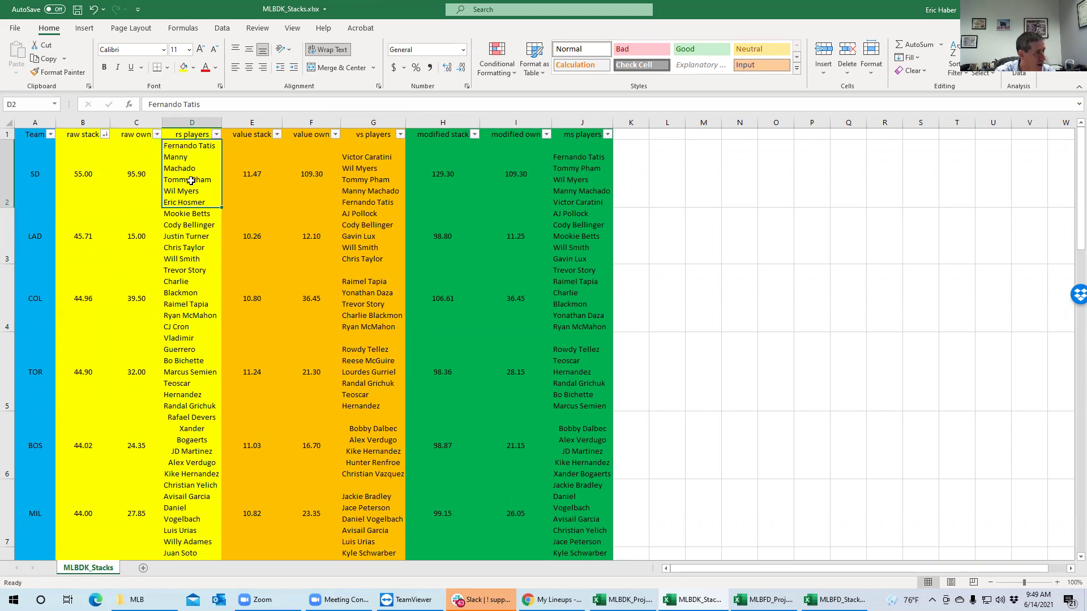
pyautogui.click(143, 175)
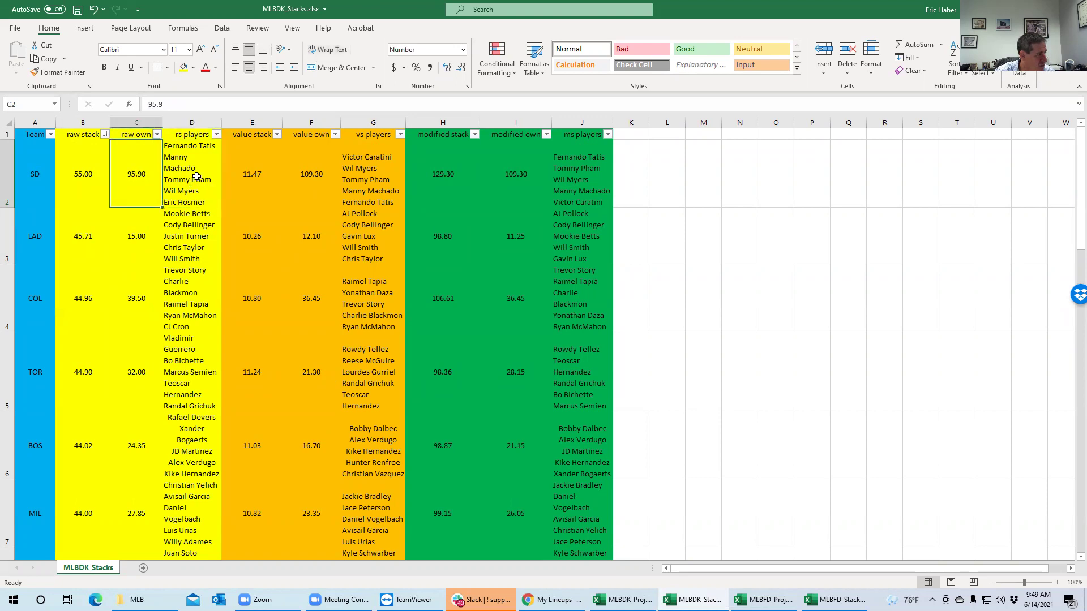
pyautogui.click(182, 230)
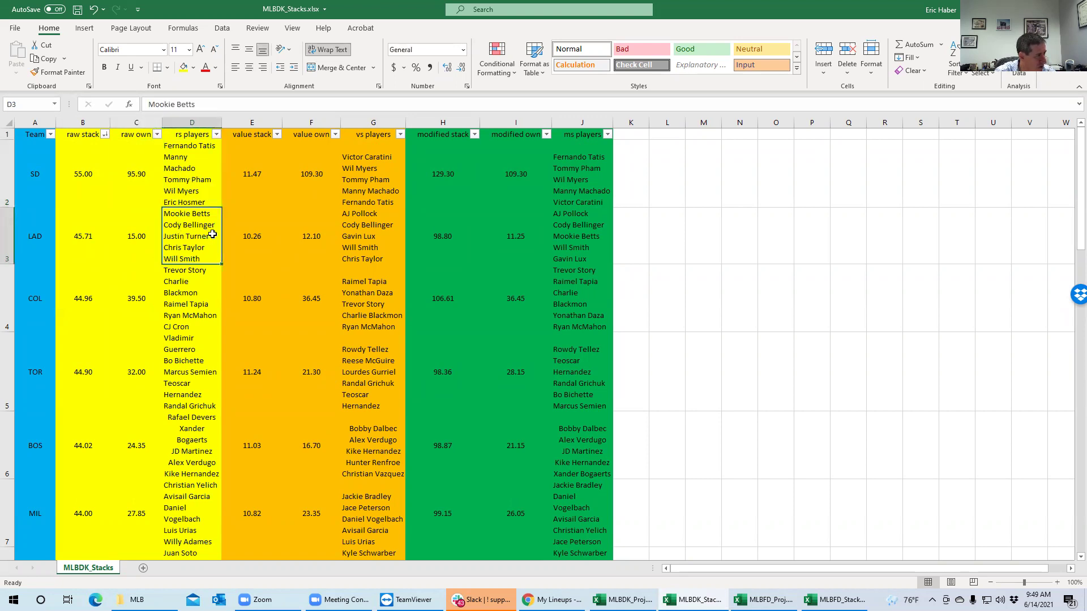
pyautogui.click(82, 232)
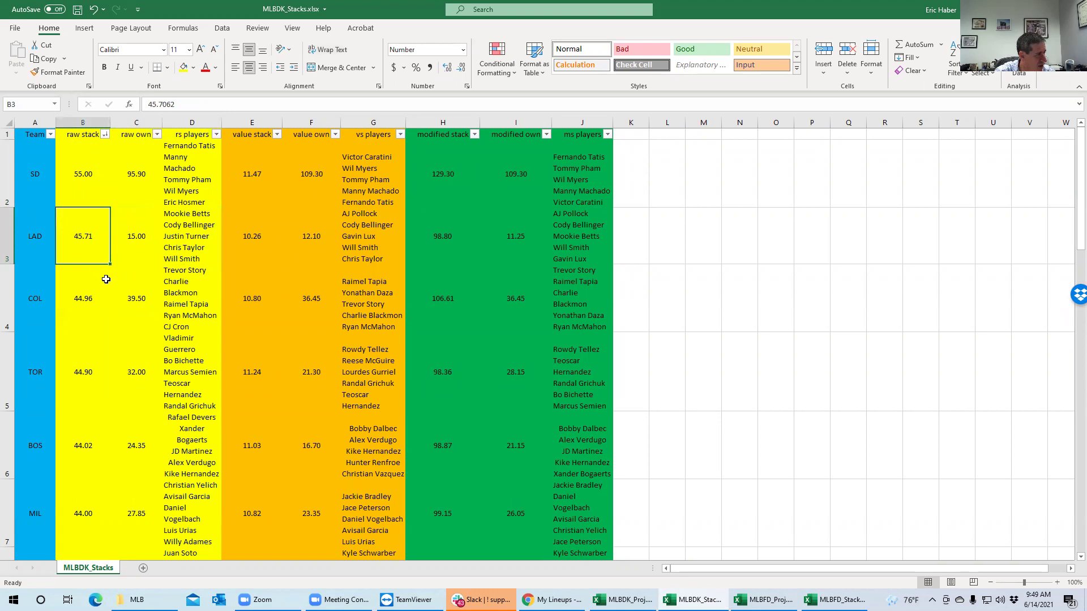
pyautogui.click(105, 279)
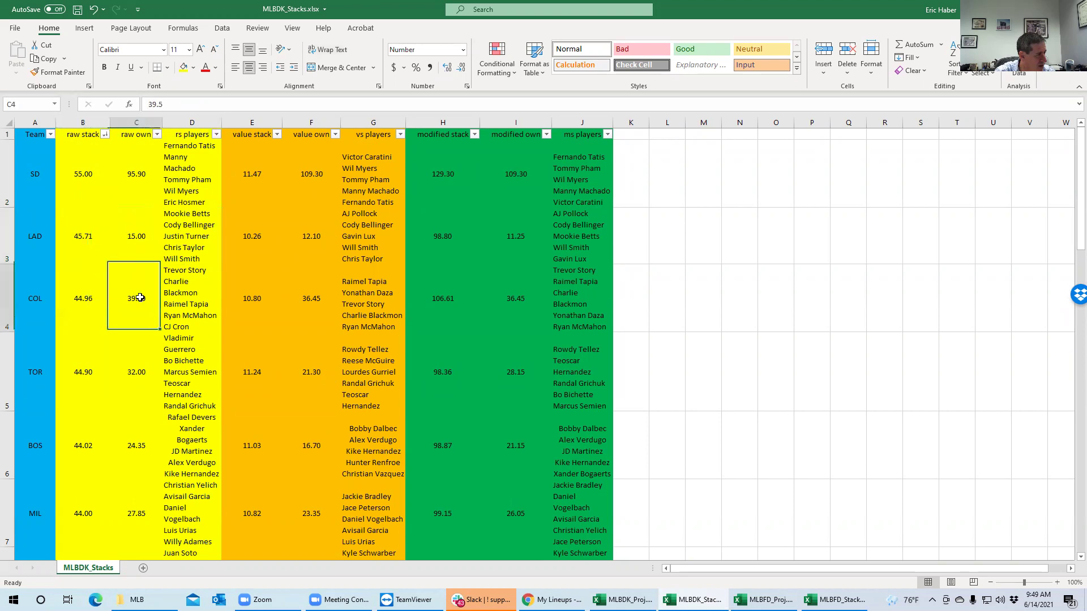
pyautogui.click(175, 237)
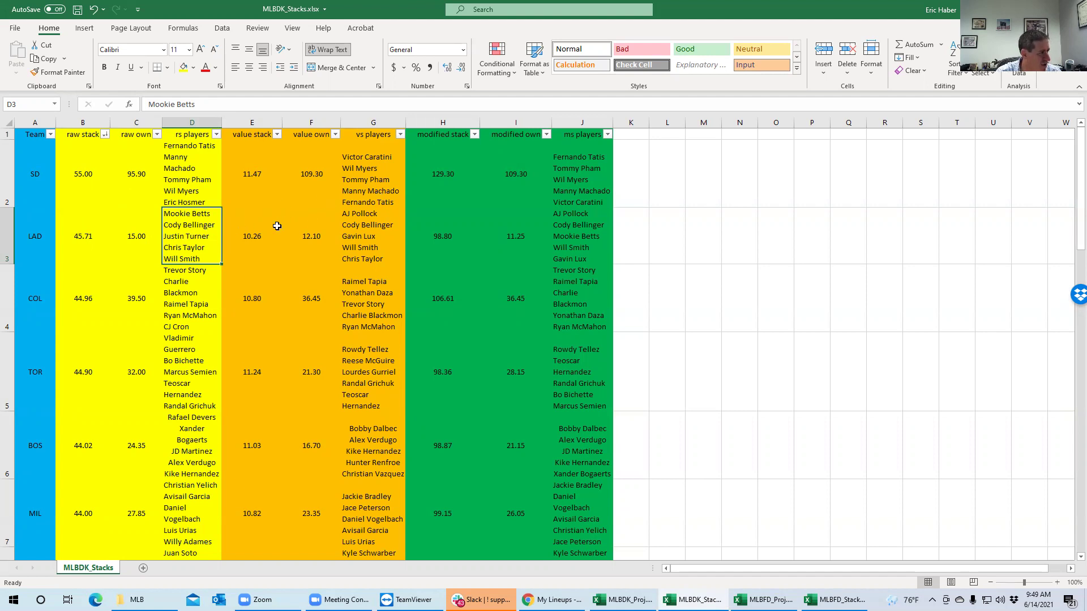
# Step: Return to the DraftKings lineup editor and filter the player pool to LAD hitters from the PHI–LAD game
pyautogui.hotkey('alt', 'Tab')
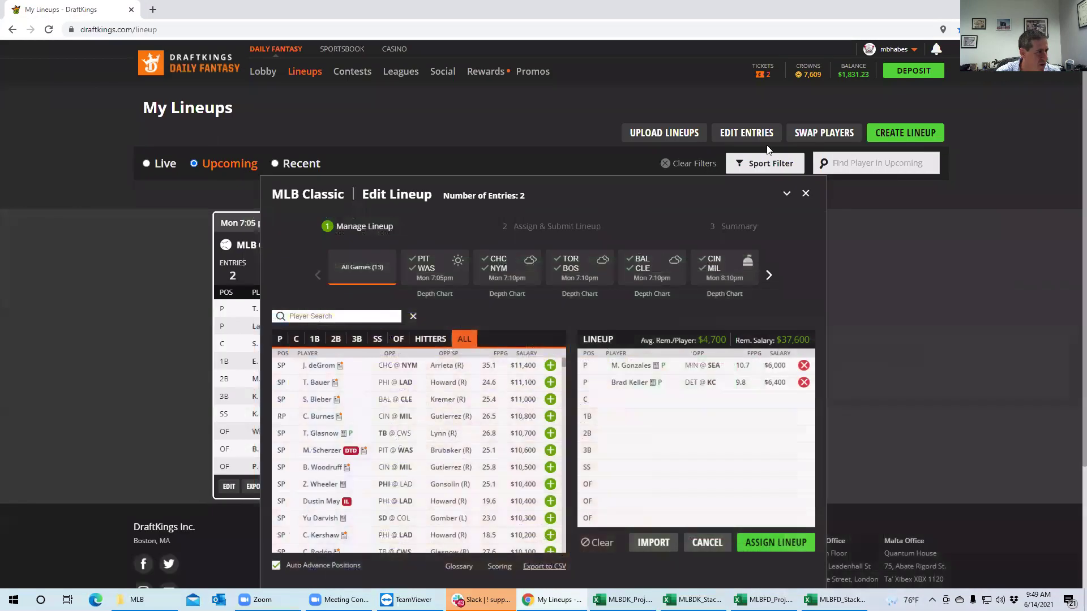
pyautogui.click(769, 277)
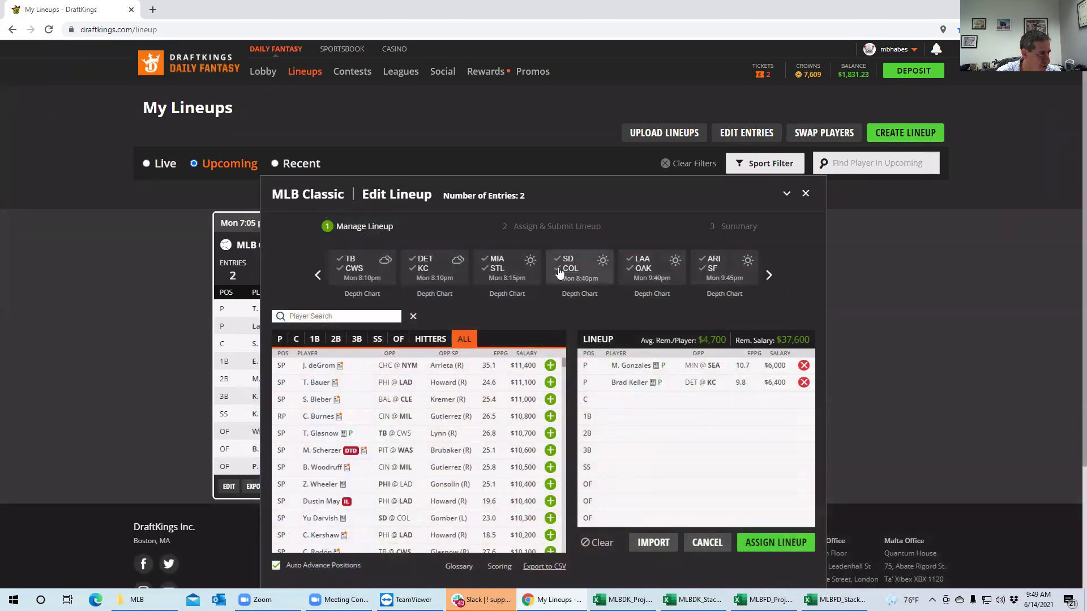
pyautogui.click(768, 276)
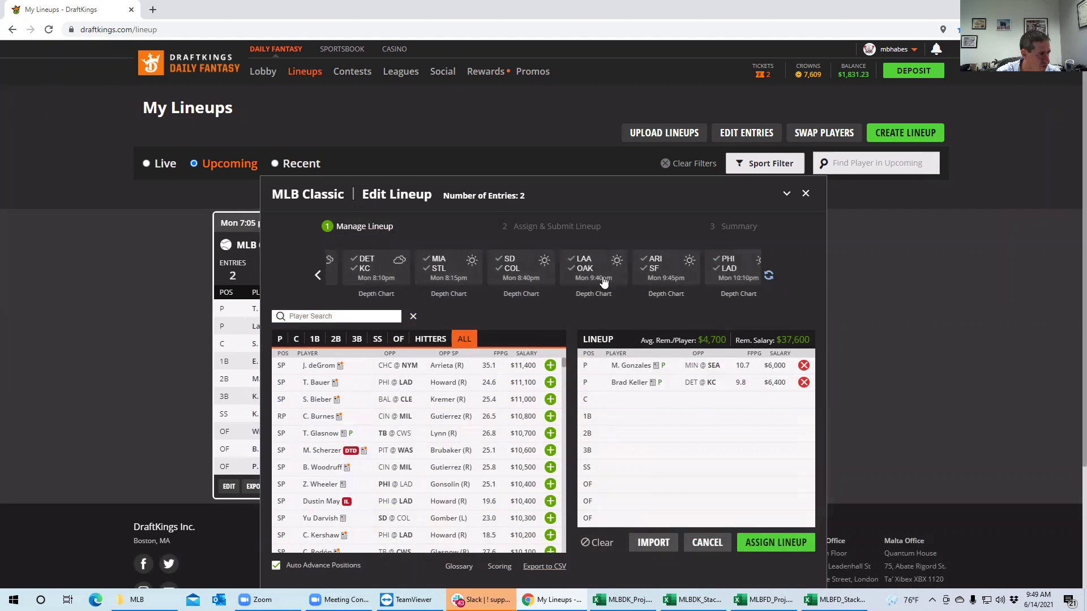
pyautogui.click(362, 270)
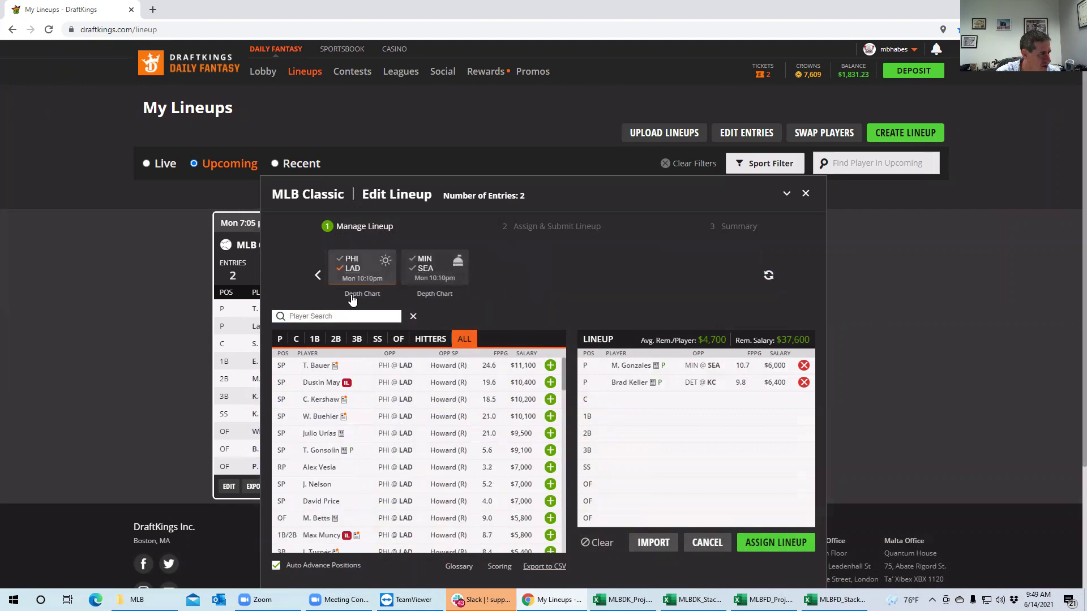
pyautogui.click(429, 339)
# Step: Add four LAD hitters to the lineup: the $5,800 outfielder, $5,400 third baseman, $4,900 outfielder and $4,600 2B/OF player
pyautogui.click(548, 366)
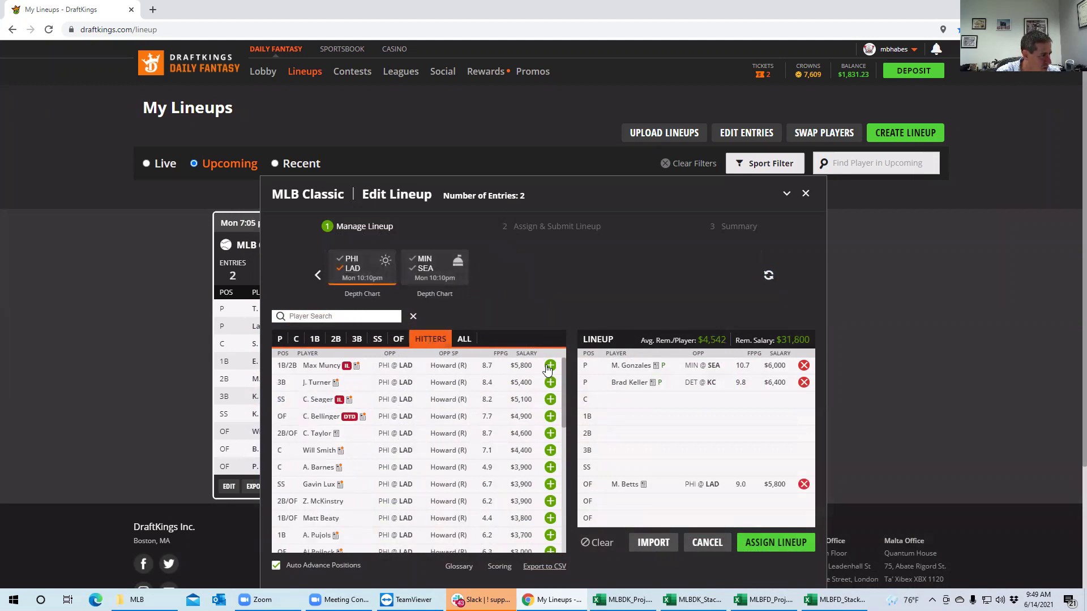
pyautogui.click(549, 382)
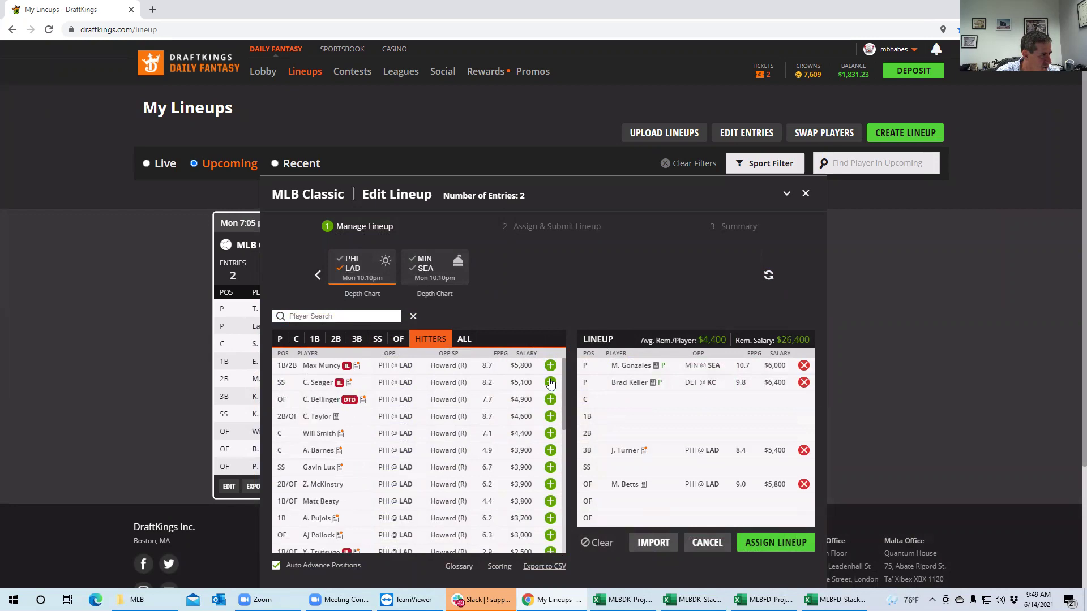
pyautogui.click(342, 400)
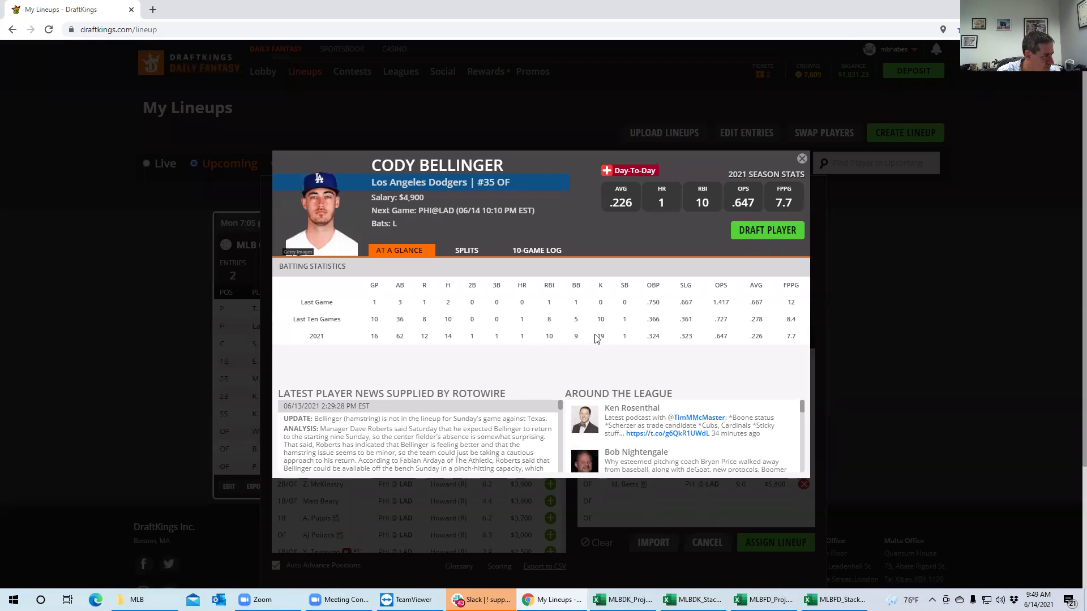
pyautogui.click(775, 234)
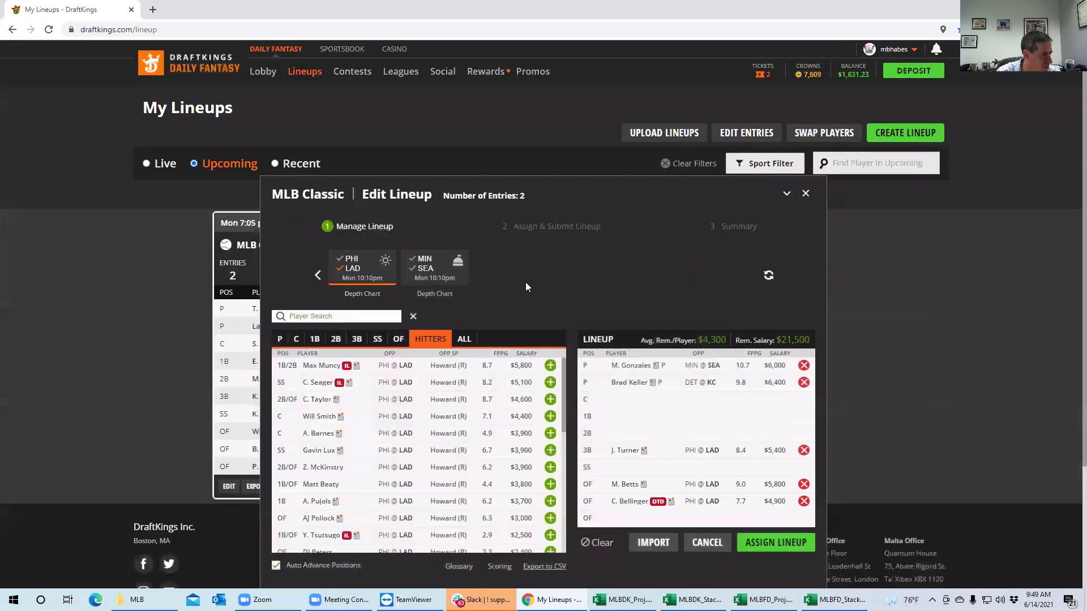
pyautogui.click(551, 400)
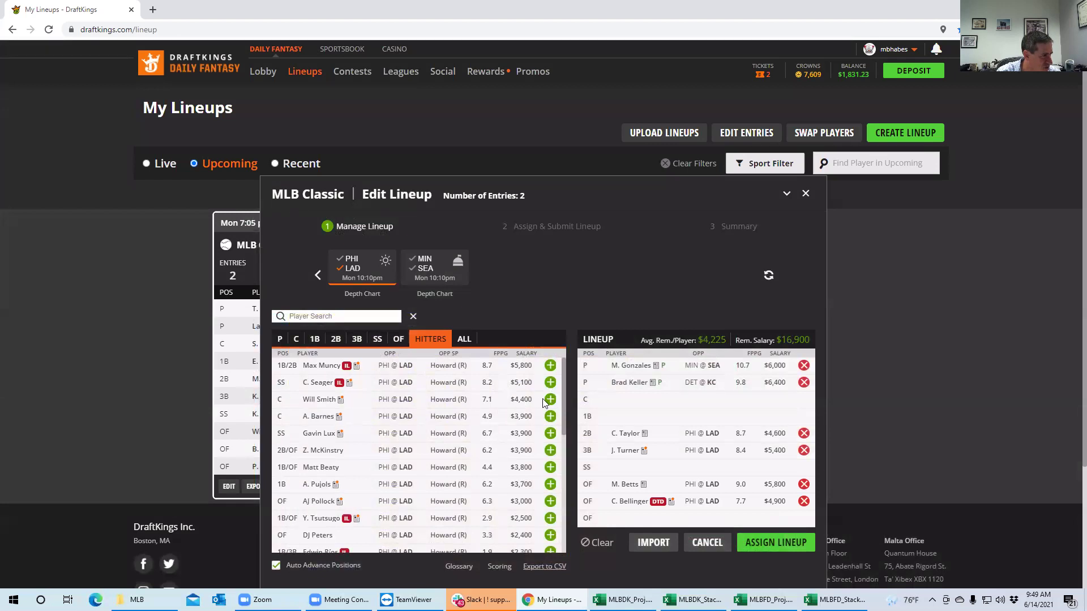
# Step: Add LAD catcher Will Smith at $4,400 and check the stack against the LAD rs players in the MLBDK_Stacks workbook
pyautogui.click(550, 399)
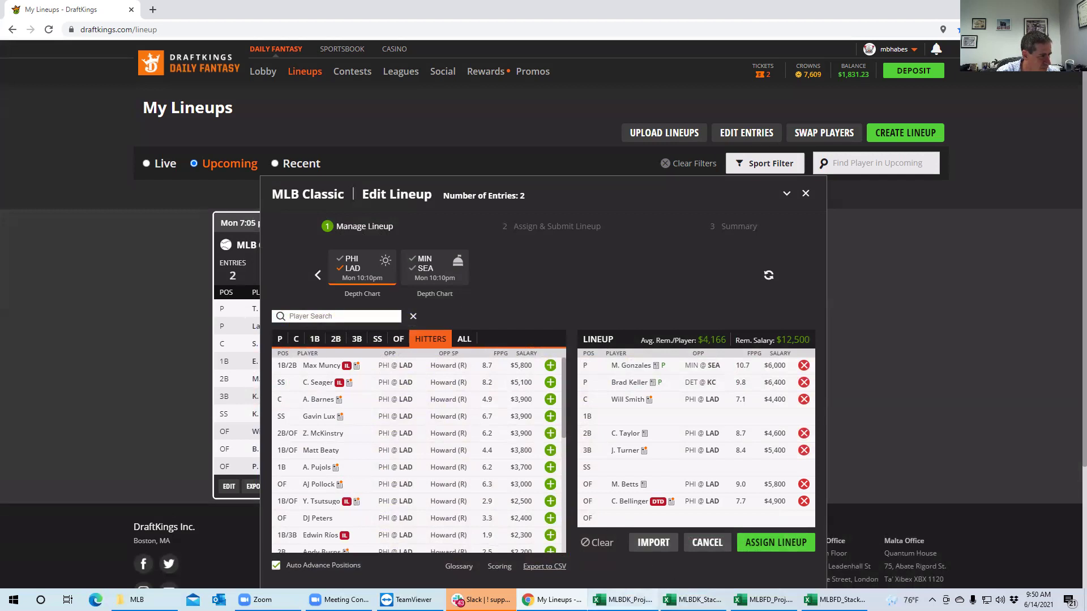
pyautogui.click(694, 599)
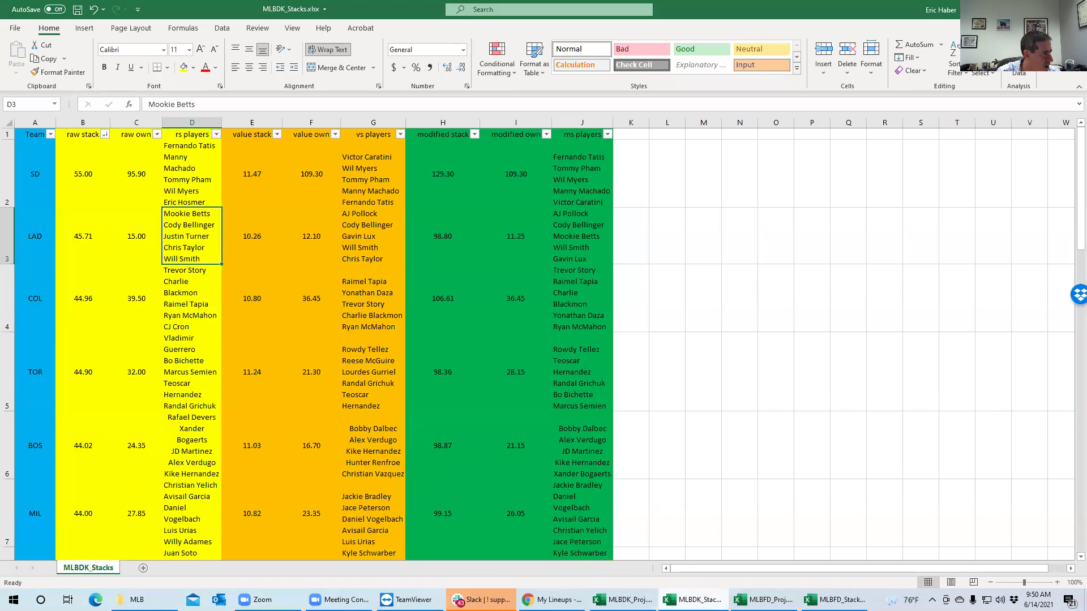
# Step: Return to the DraftKings lineup editor and review pitcher Marco Gonzales's statistics and 10-game log
pyautogui.click(694, 600)
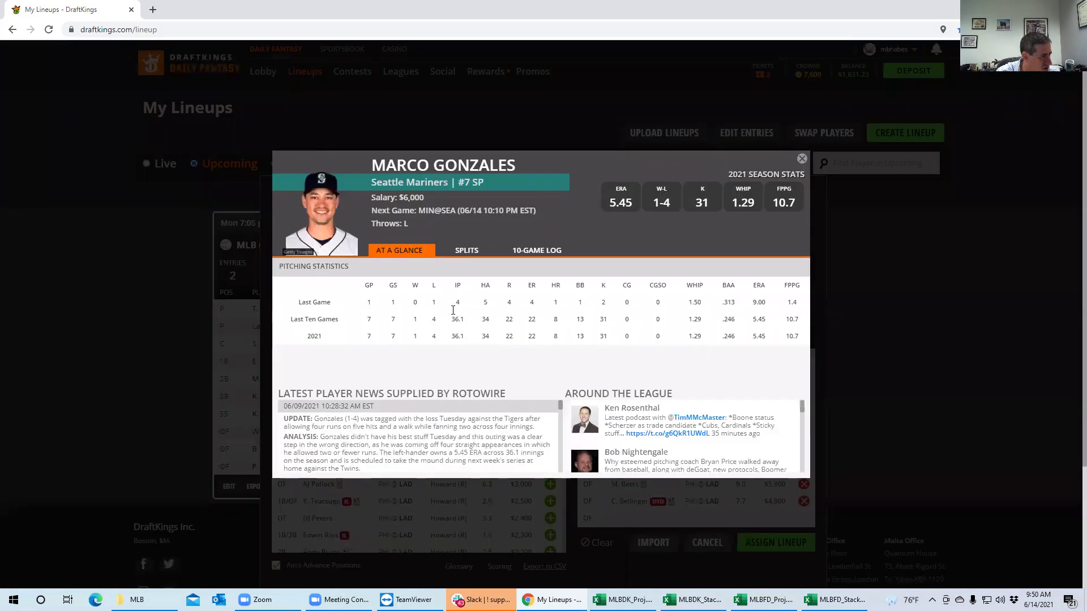
pyautogui.click(550, 250)
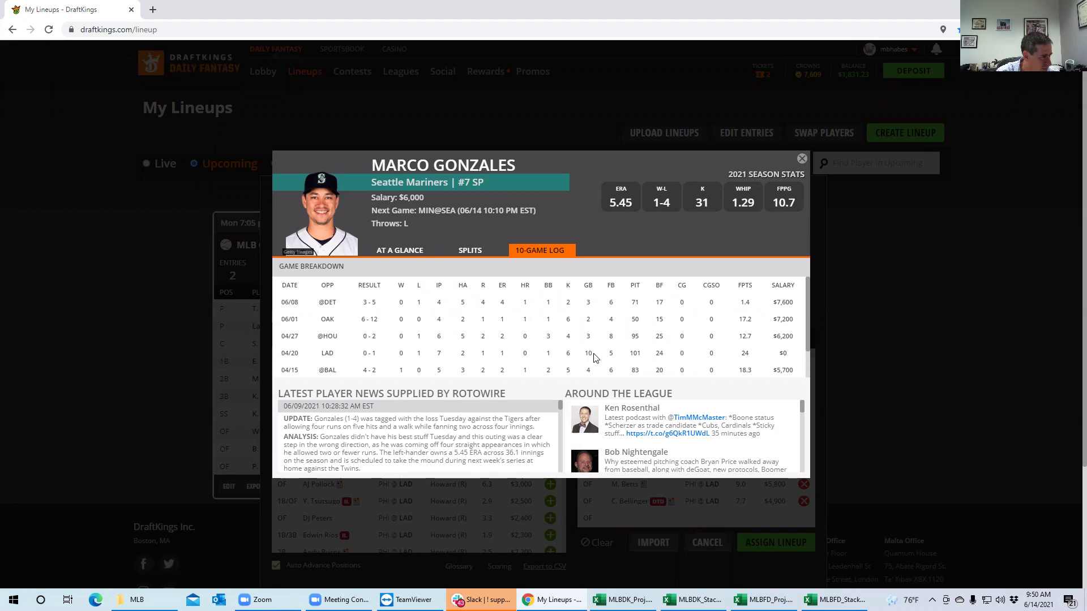
pyautogui.click(802, 159)
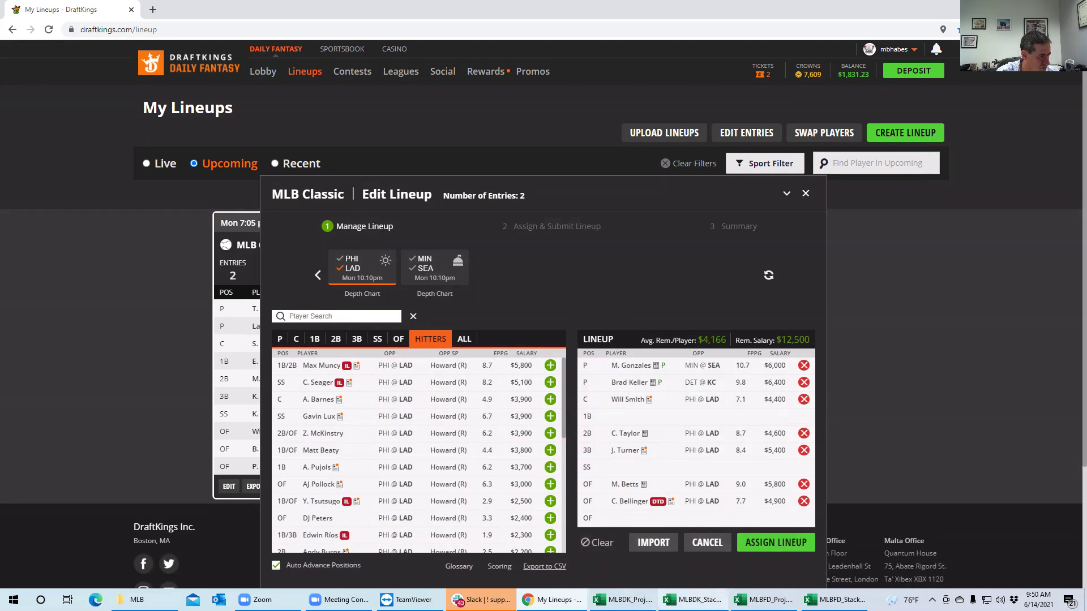
# Step: Switch to the MLBDK_Proj workbook and compare the salaries and value scores of low-priced infielders such as Evans, Gonzalez and Dalbec
pyautogui.moveTo(691, 600)
pyautogui.click(545, 553)
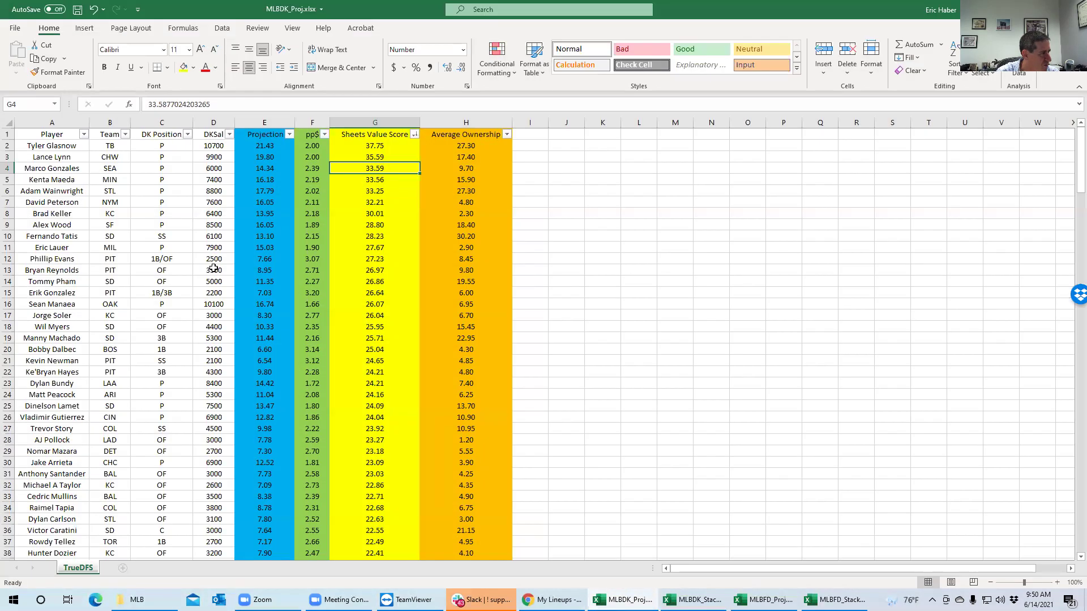
pyautogui.click(210, 258)
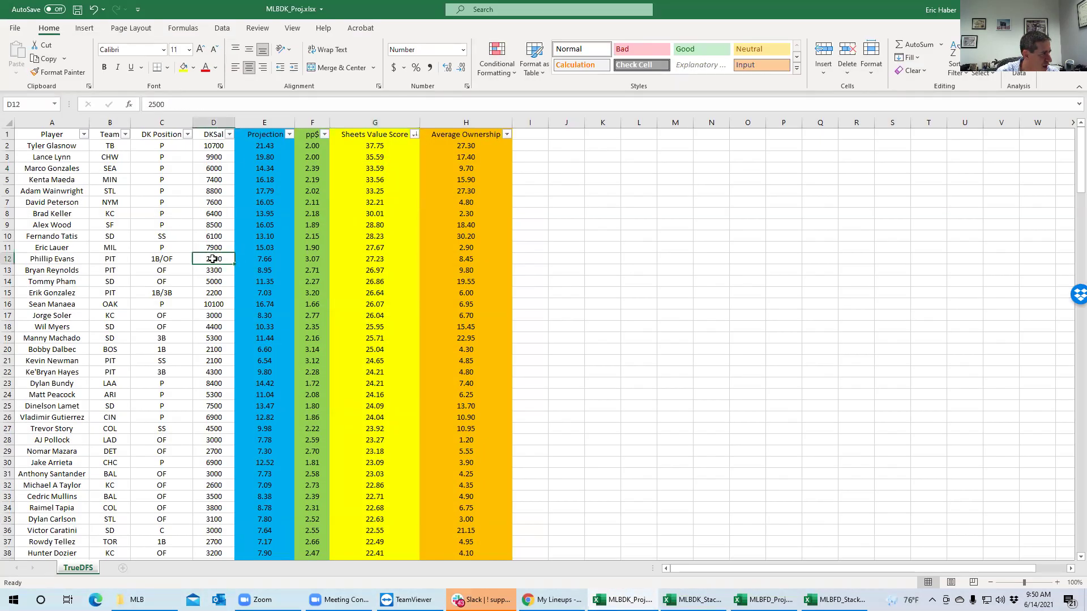
pyautogui.click(218, 293)
pyautogui.click(211, 262)
pyautogui.click(366, 259)
pyautogui.click(202, 261)
pyautogui.click(222, 348)
pyautogui.click(215, 259)
pyautogui.click(209, 351)
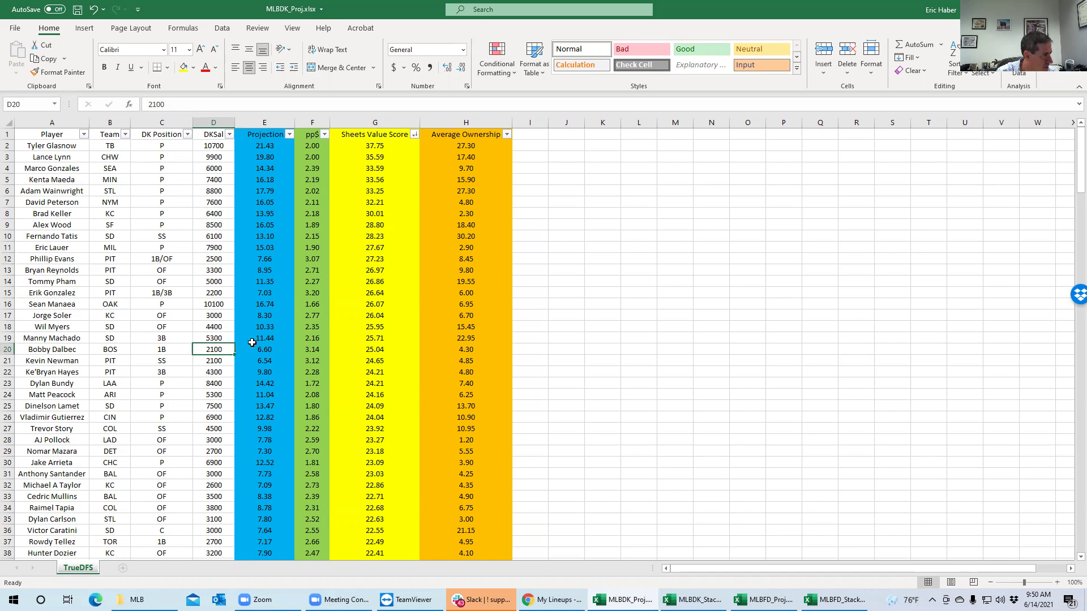
# Step: Back in the DraftKings lineup editor, remove the LAD game filter, search for "dal" and add $2,100 BOS first baseman Dalbec
pyautogui.hotkey('alt', 'Tab')
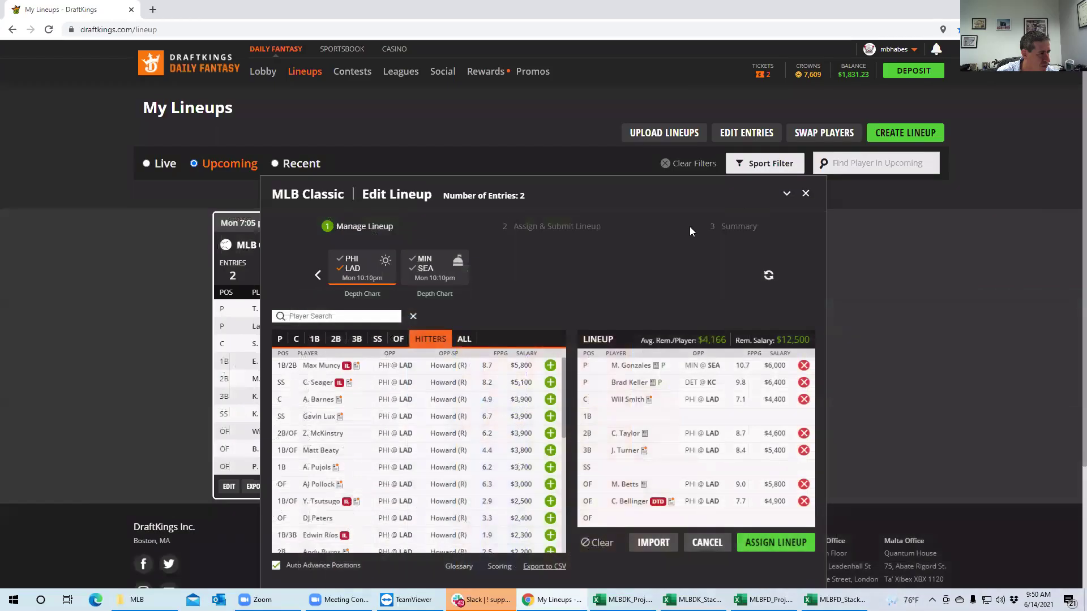
pyautogui.click(315, 339)
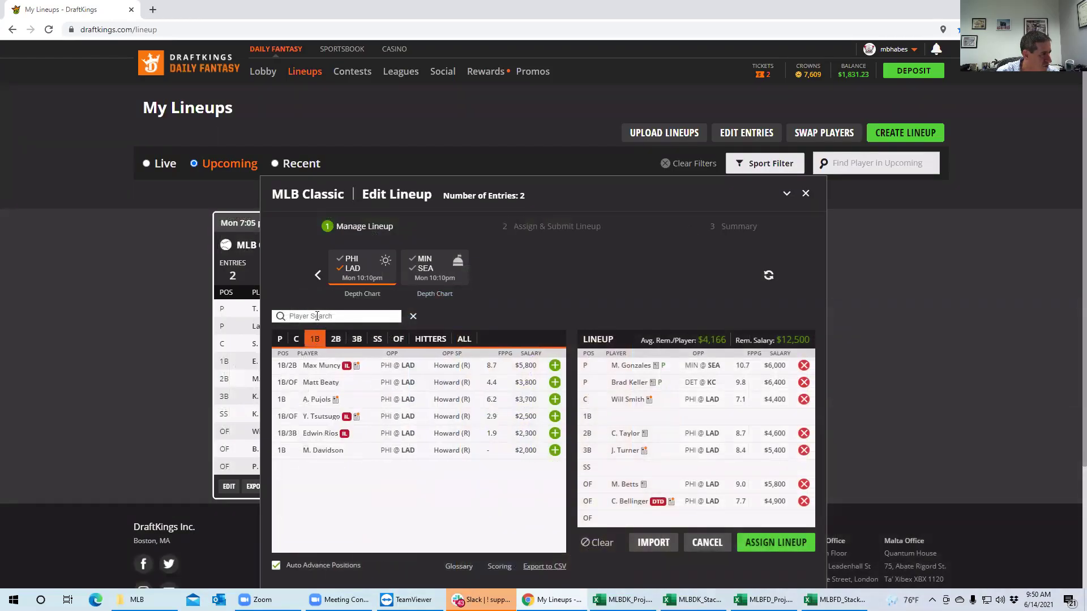
pyautogui.click(353, 266)
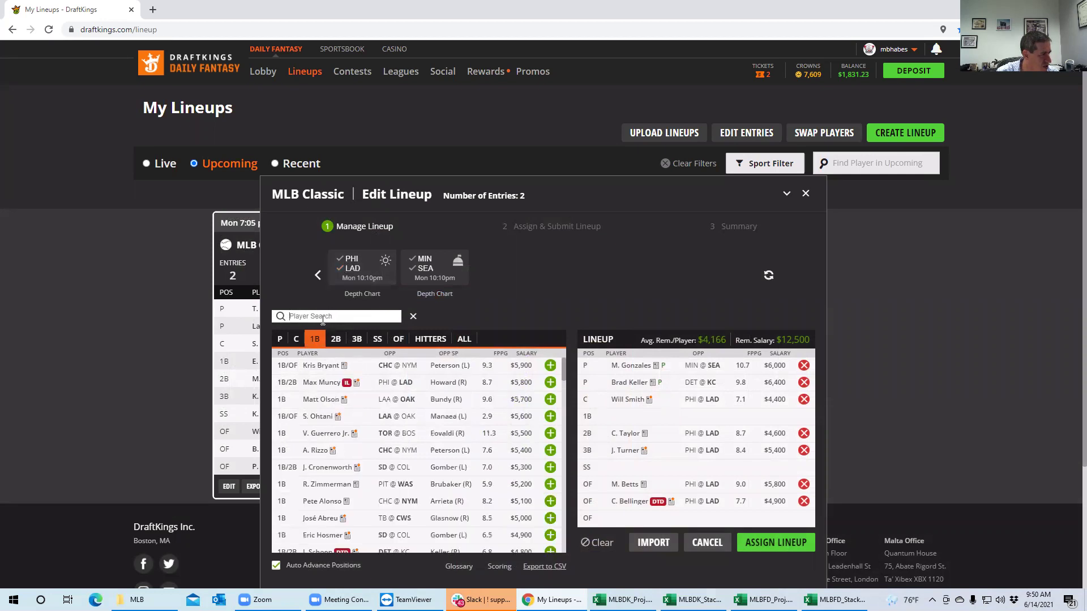
pyautogui.click(327, 316)
pyautogui.write('dal')
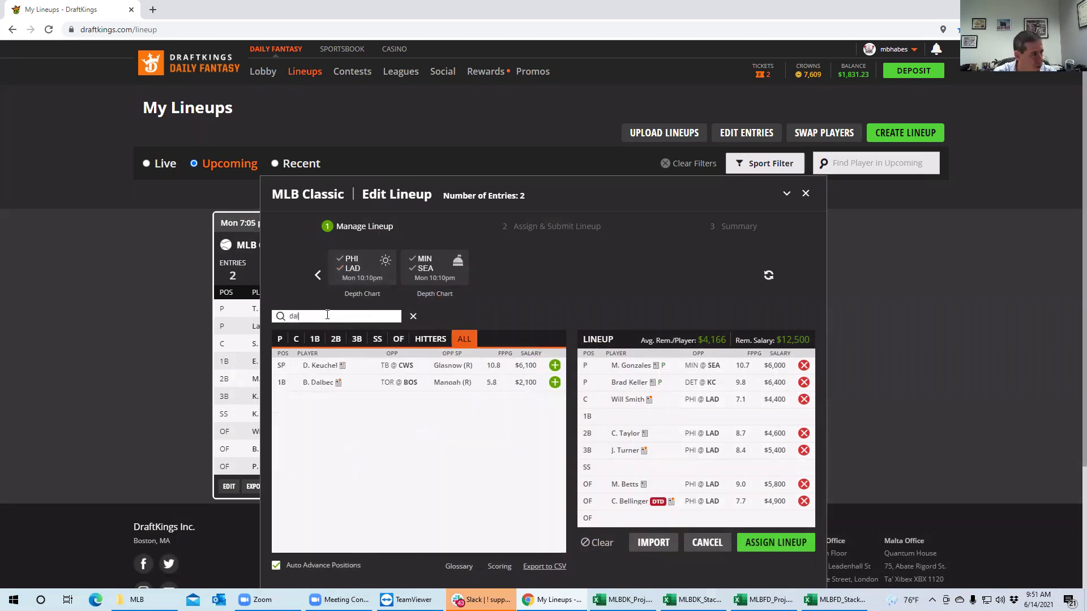
pyautogui.click(555, 383)
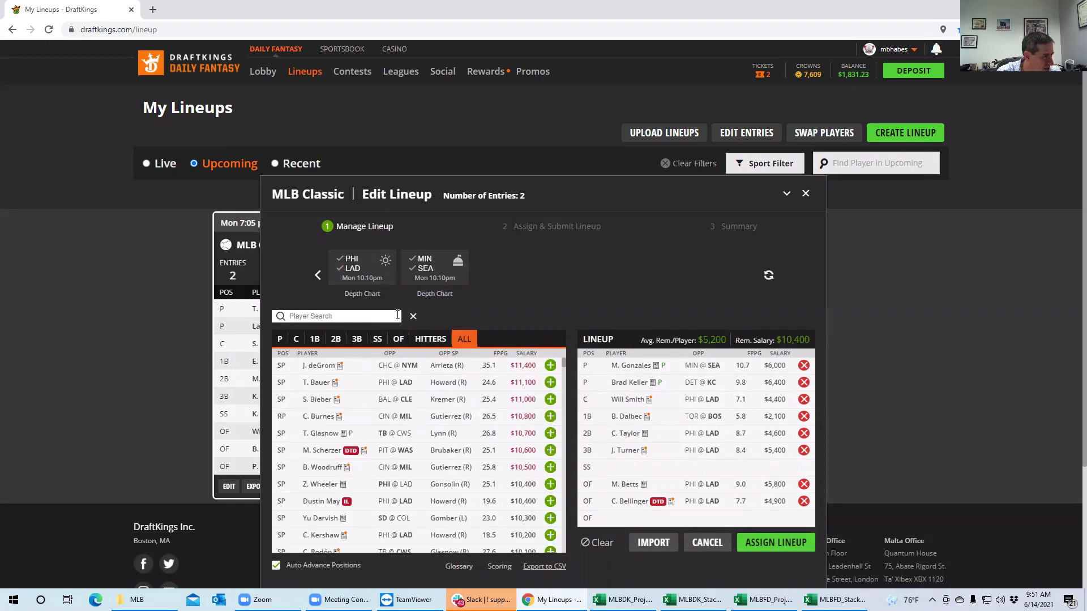
# Step: List the shortstops in the player pool and compare Kevin Newman's and Trevor Story's salaries in the MLBDK_Proj workbook
pyautogui.click(377, 339)
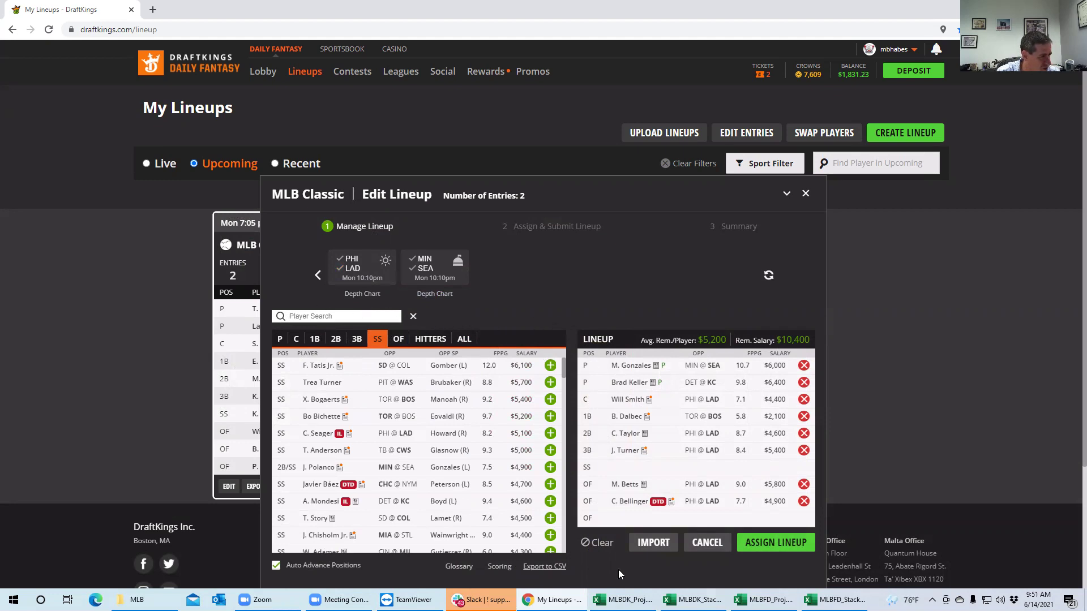
pyautogui.click(622, 599)
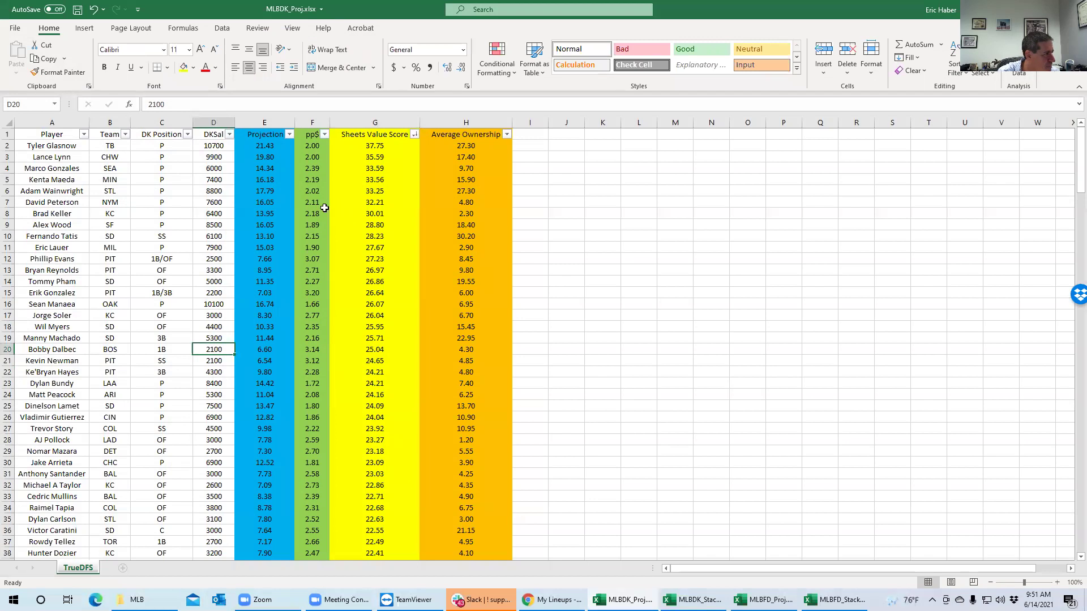
pyautogui.click(209, 358)
pyautogui.click(220, 429)
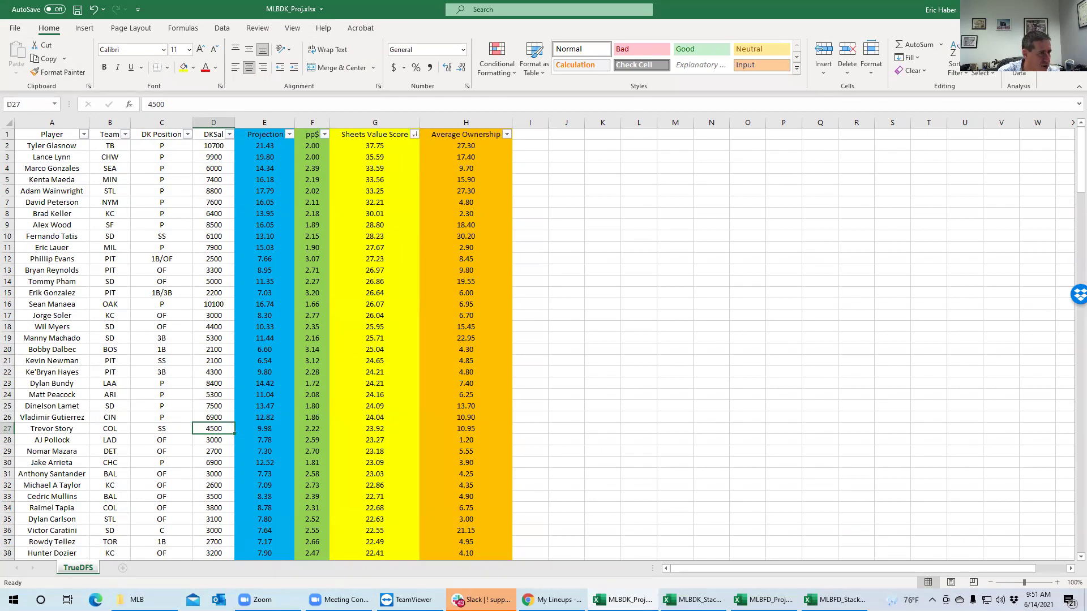
pyautogui.hotkey('alt', 'Tab')
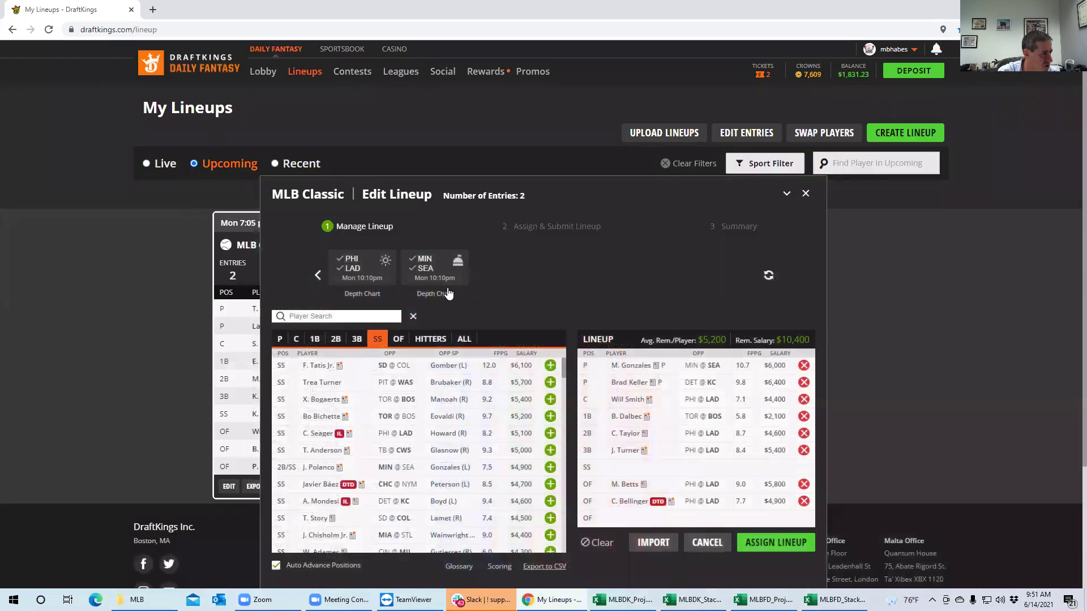
# Step: Search the player pool for "stor" and add COL shortstop Story at $4,500 to the lineup
pyautogui.click(336, 314)
pyautogui.write('stor')
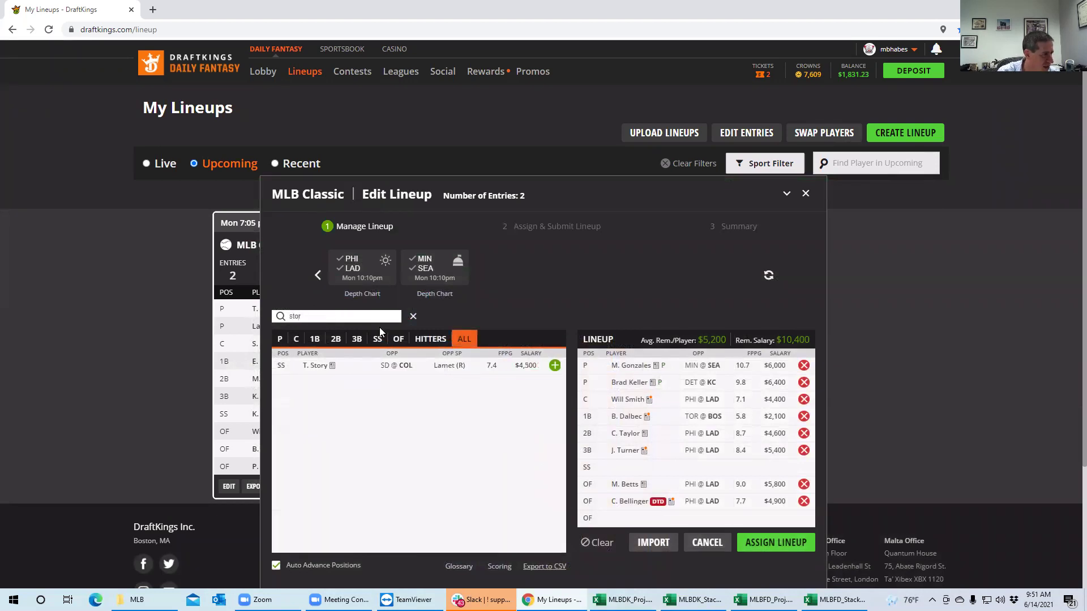
pyautogui.click(555, 366)
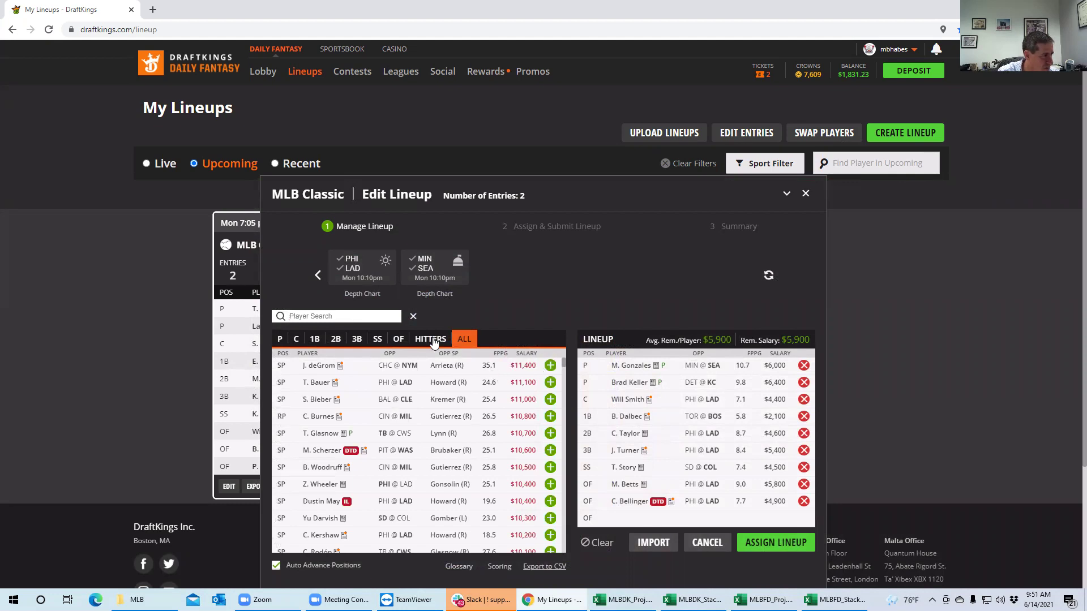
# Step: Check the outfielders in the player pool and the MLBDK_Proj workbook, and remove Story from the shortstop slot
pyautogui.click(399, 339)
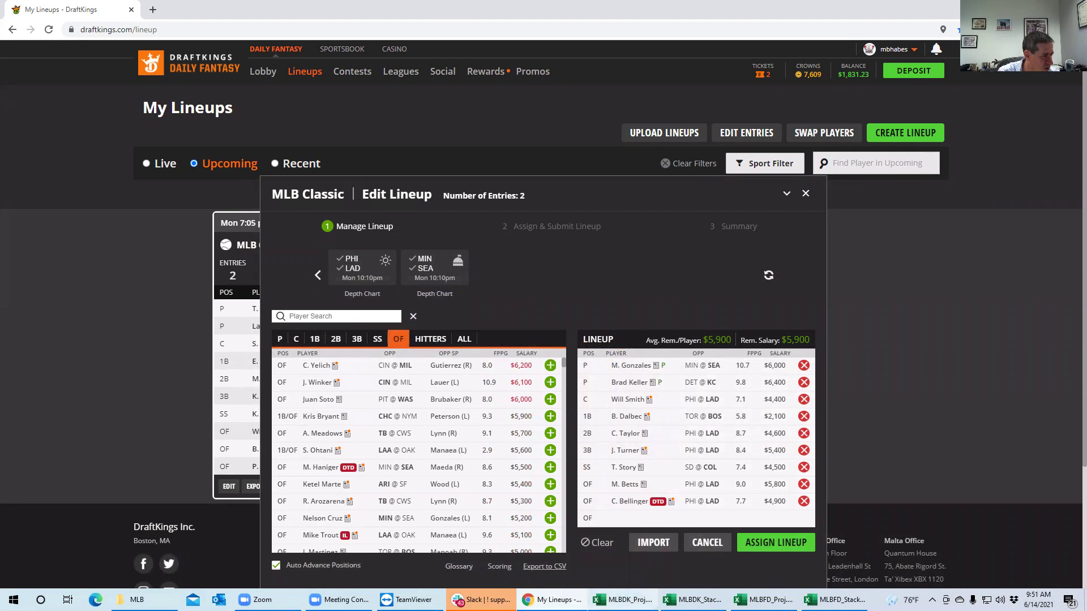
pyautogui.click(622, 599)
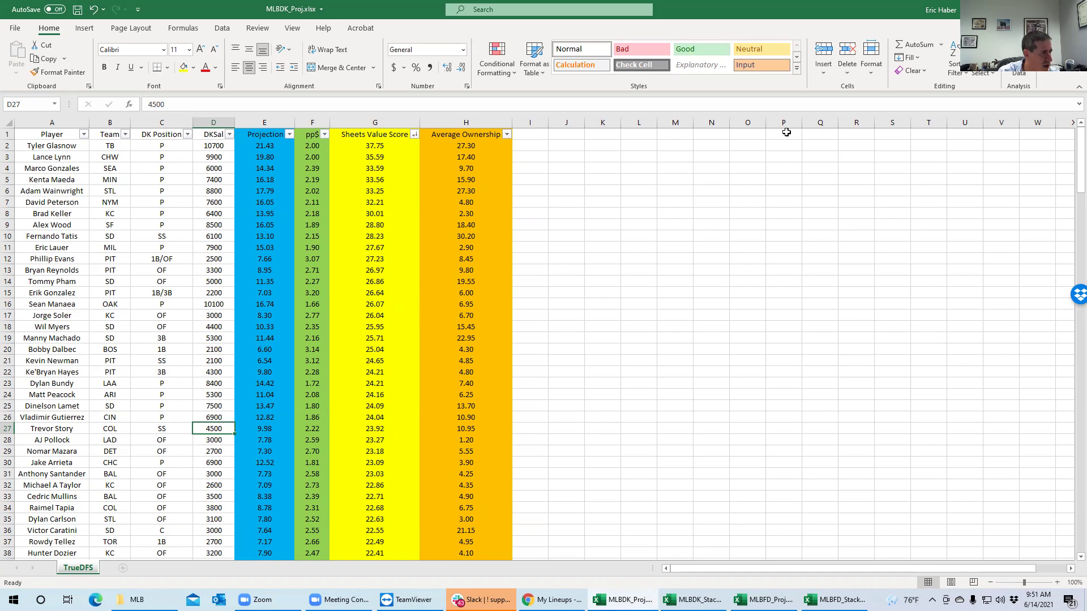
pyautogui.hotkey('alt', 'Tab')
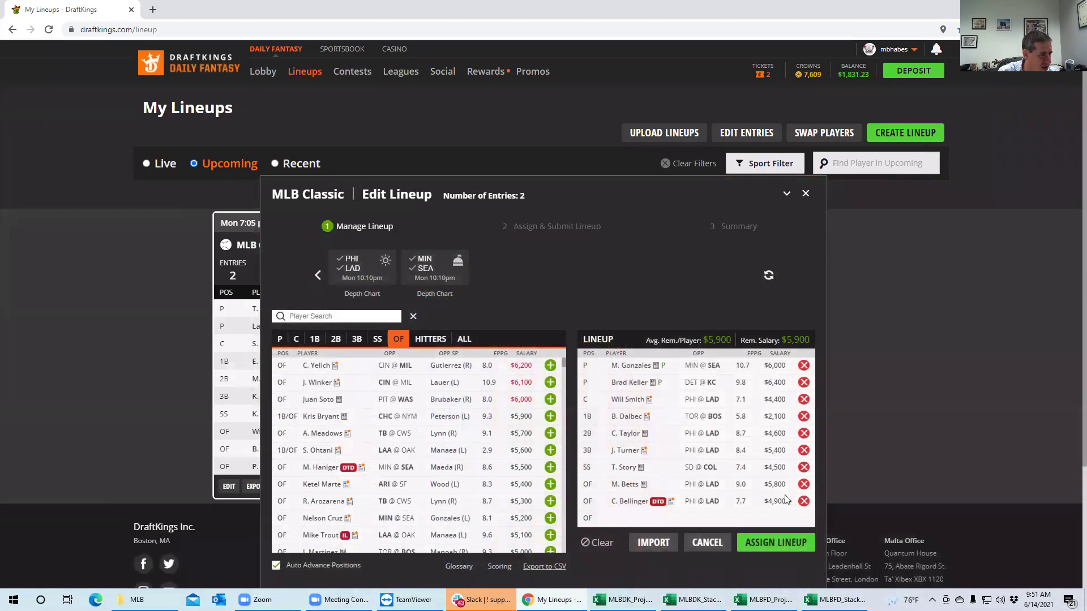
pyautogui.click(803, 467)
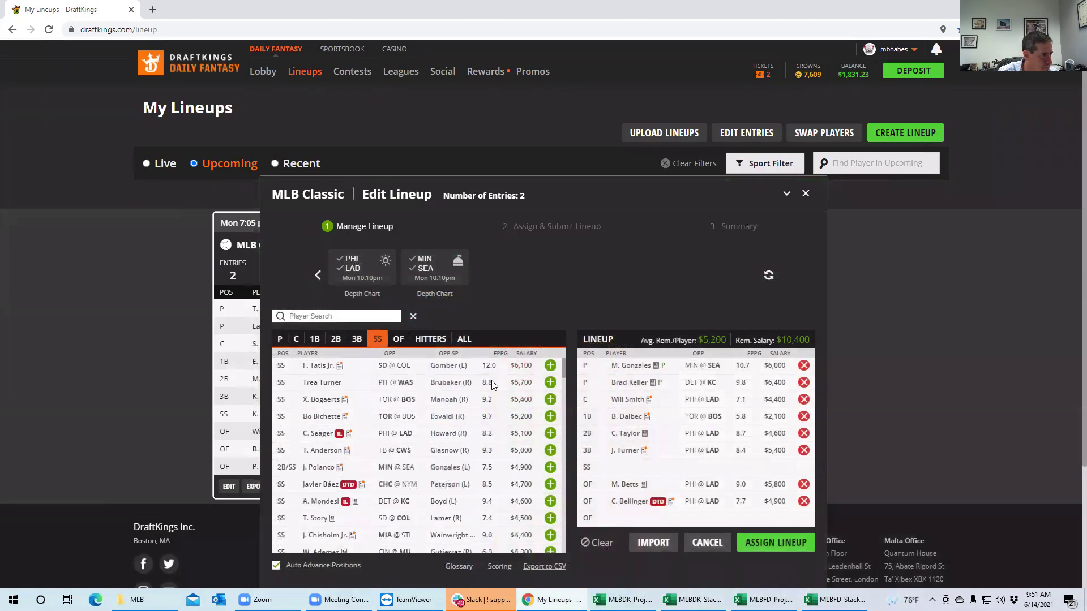
# Step: Fill the last outfield slot with Tommy Pham at $5,000 and the shortstop slot with Bo Bichette at $5,200
pyautogui.click(398, 339)
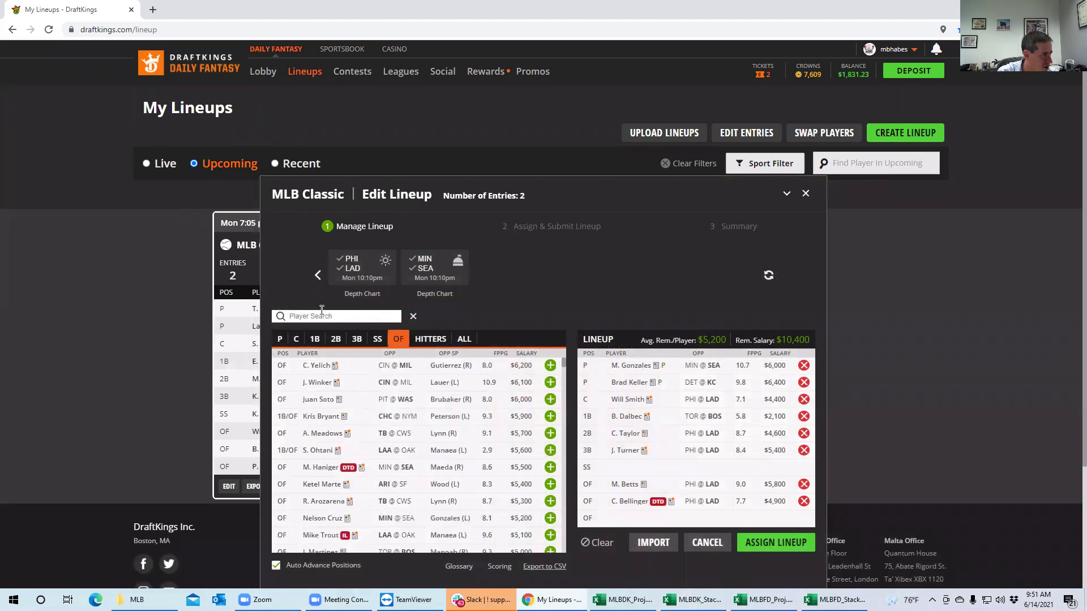
pyautogui.write('pham')
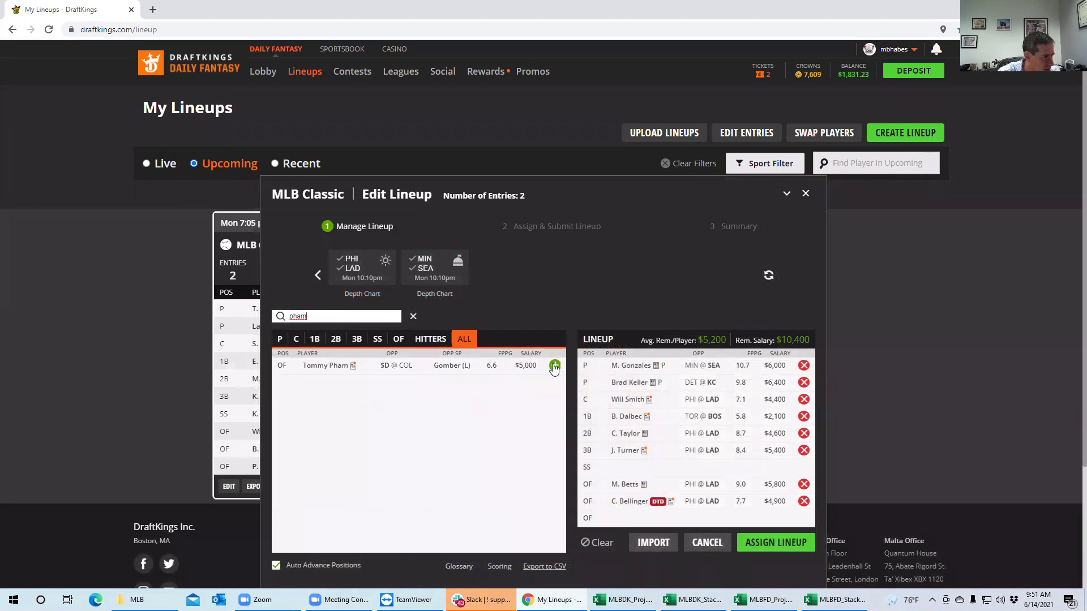
pyautogui.click(554, 366)
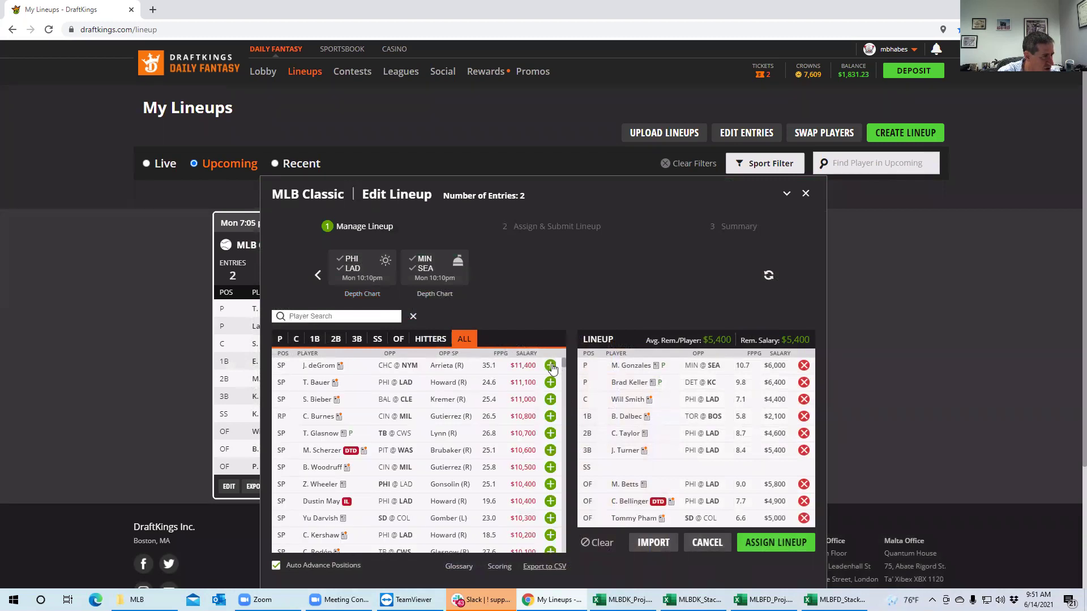
pyautogui.click(377, 339)
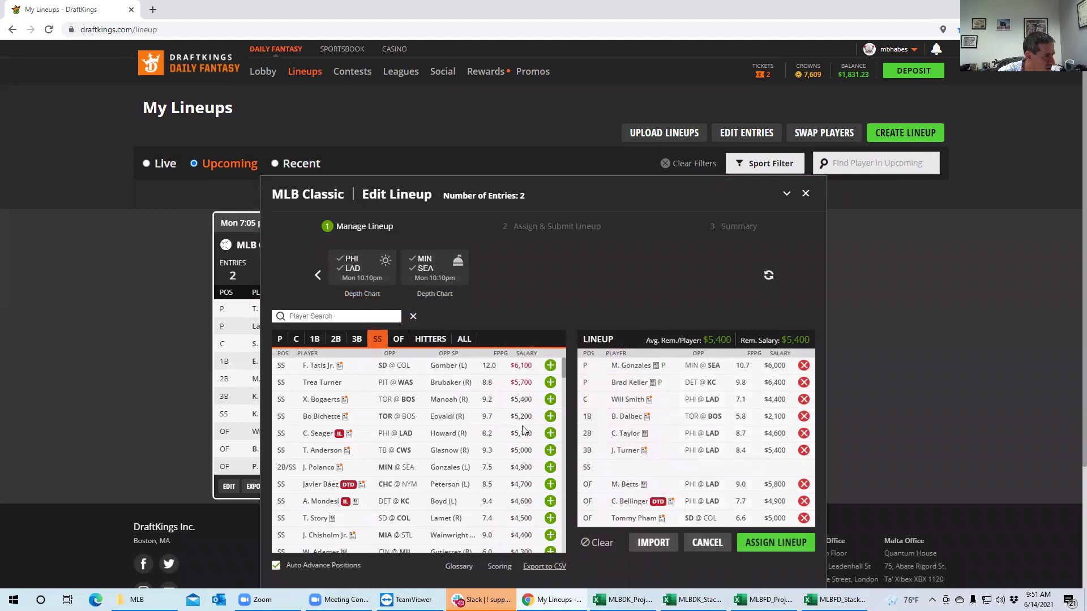
pyautogui.click(550, 417)
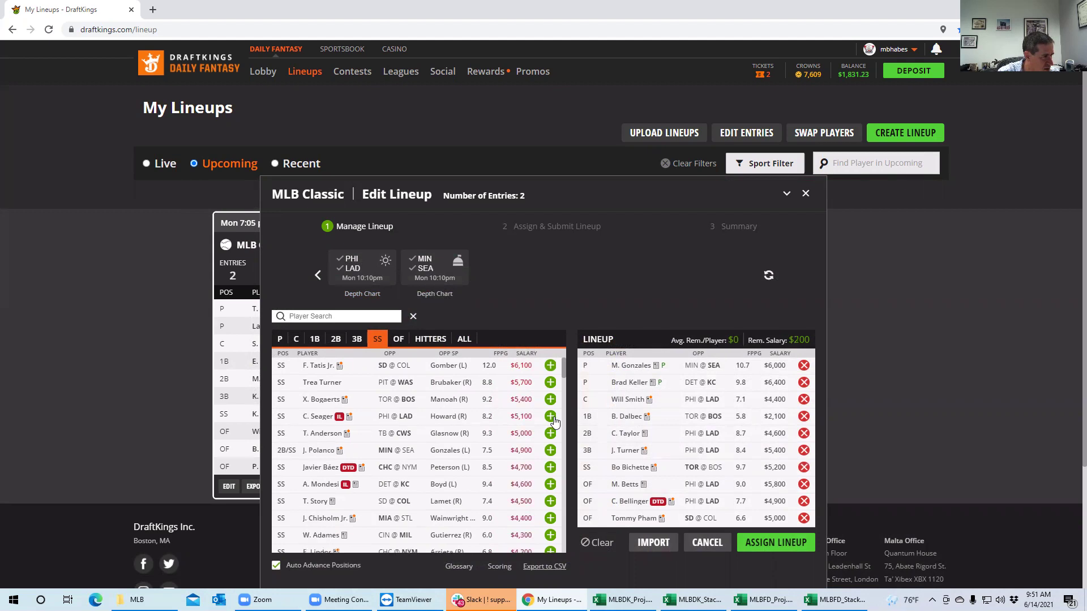
# Step: Assign the edited MLB Classic lineup only to the MLB $60K Medium 8's contest, excluding the $100K Ball Four Special entry
pyautogui.click(775, 543)
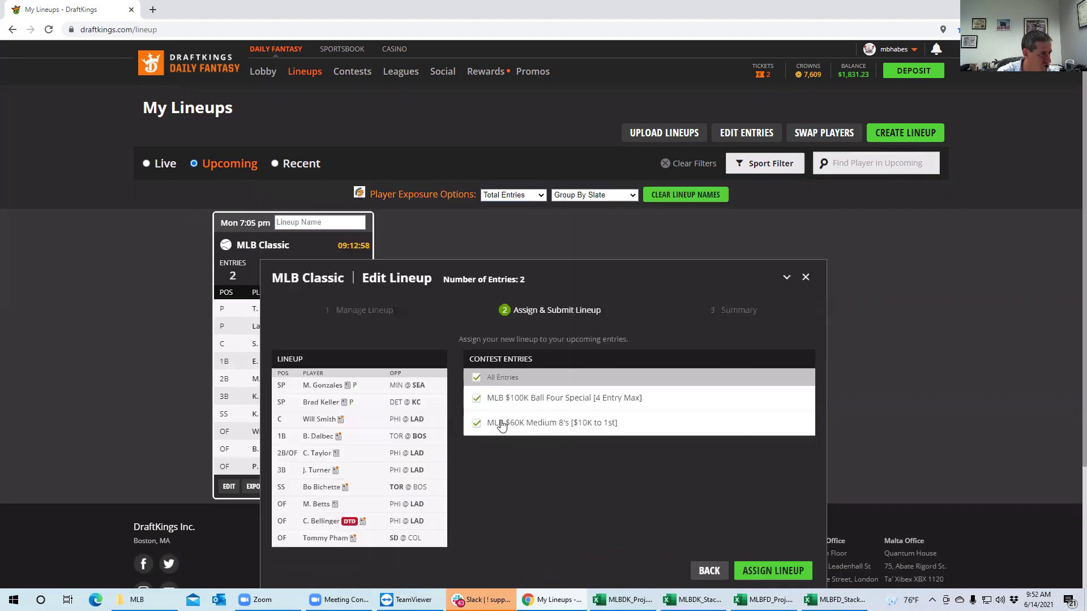
pyautogui.click(477, 398)
pyautogui.click(783, 572)
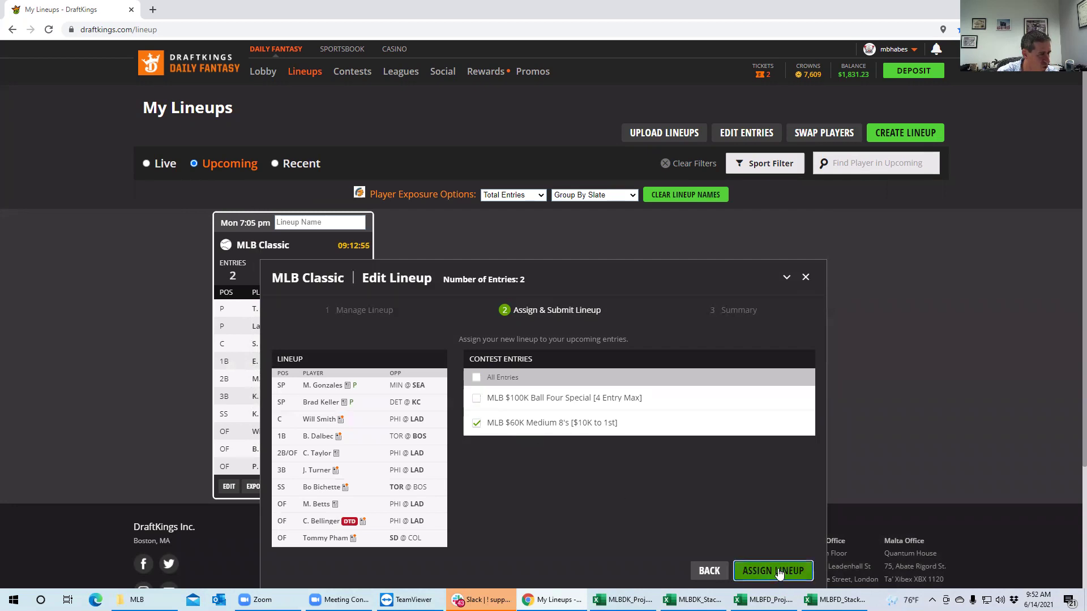
pyautogui.click(788, 572)
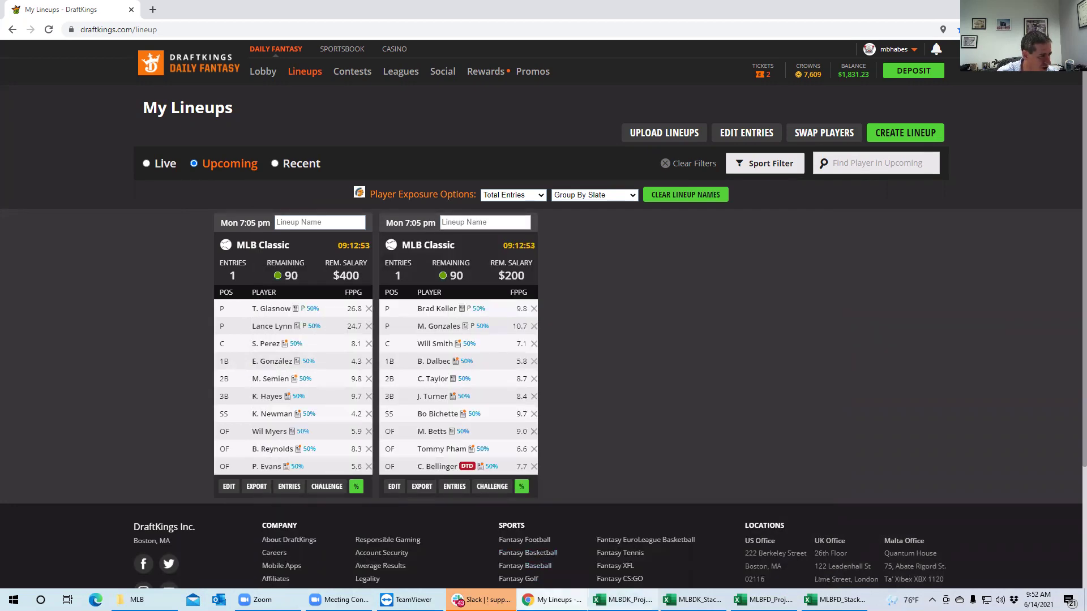
# Step: Switch to Excel and review the DraftKings player projections in MLBDK_Proj and the team stacks in MLBDK_Stacks
pyautogui.click(622, 599)
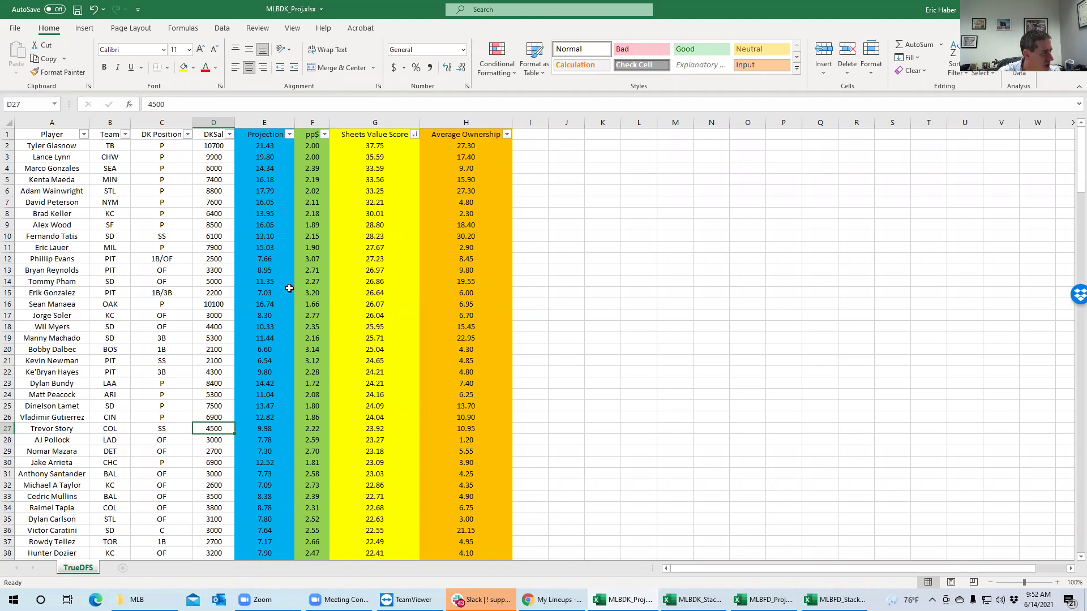
pyautogui.click(693, 600)
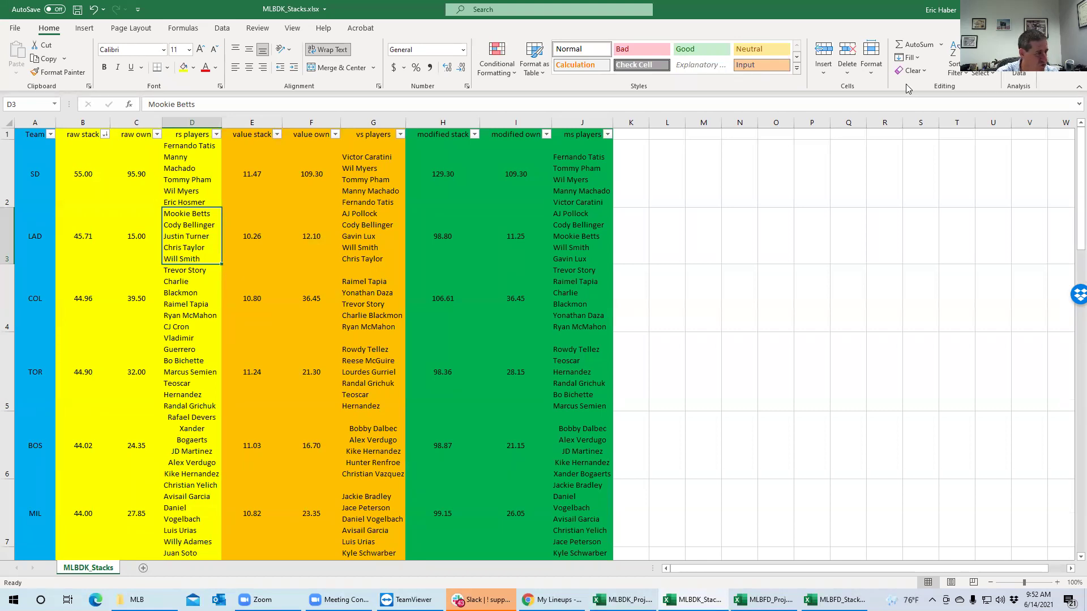
pyautogui.moveTo(626, 600)
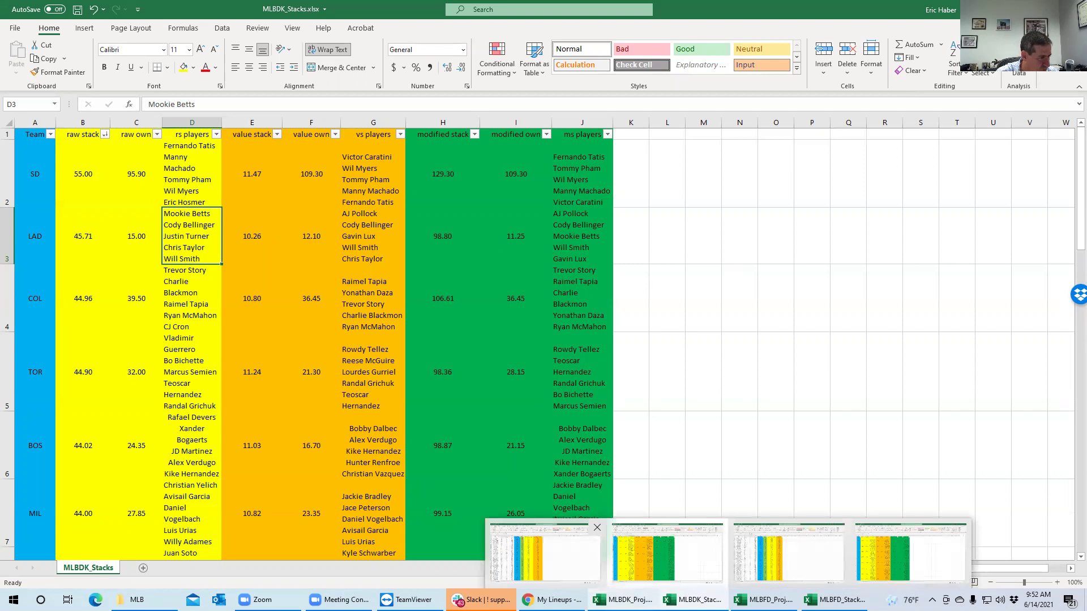
# Step: Open the MLBFD_Proj workbook and compare the top FanDuel pitchers' value scores and salaries, focusing on Tyler Glasnow
pyautogui.click(788, 552)
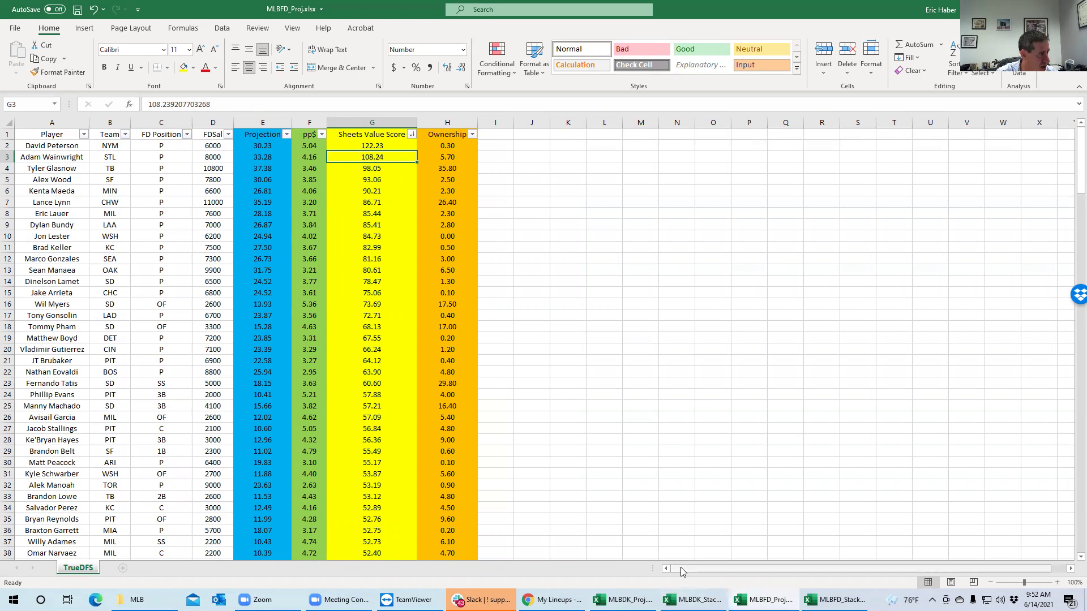
pyautogui.moveTo(411, 211); pyautogui.dragTo(409, 201)
pyautogui.click(378, 170)
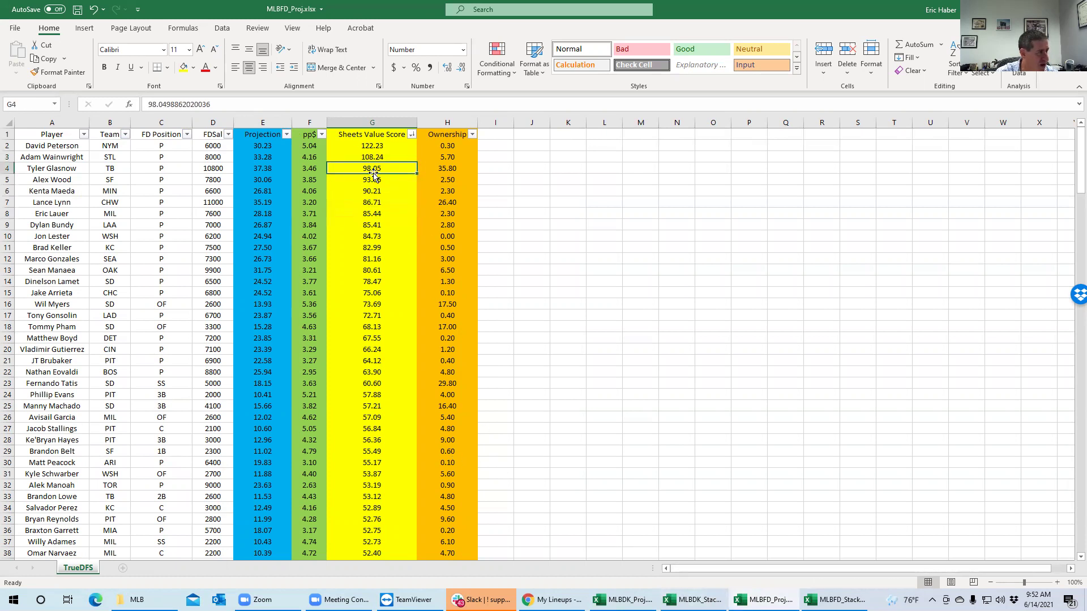
pyautogui.click(90, 168)
pyautogui.click(209, 170)
pyautogui.click(208, 159)
pyautogui.click(205, 165)
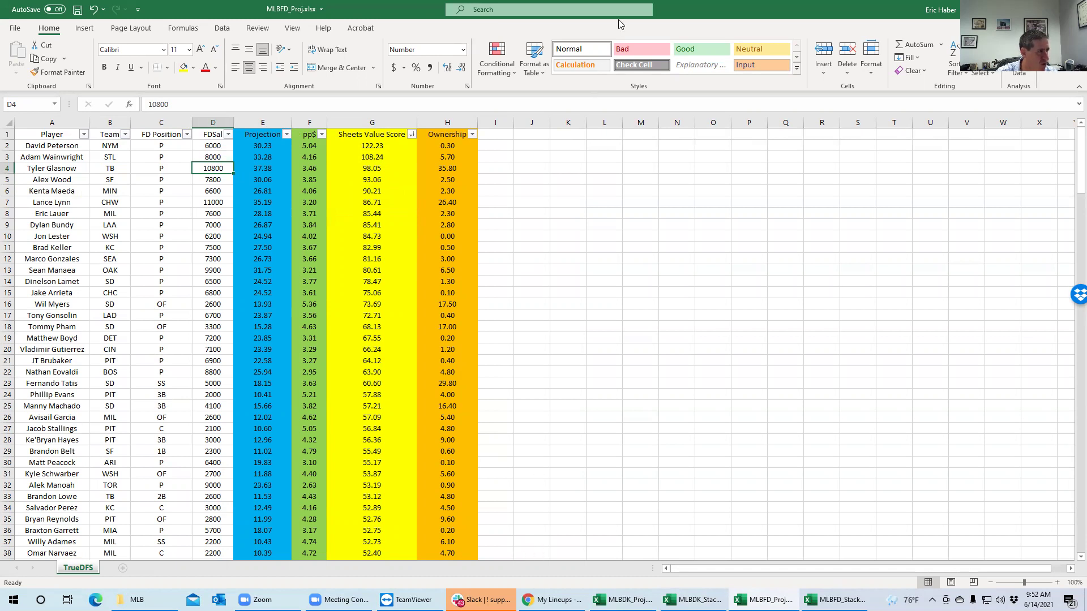
# Step: Check the open roster slots in the FanDuel $60K Mon MLB Monster lineup, and return to the MLBFD_Proj workbook
pyautogui.hotkey('alt', 'Tab')
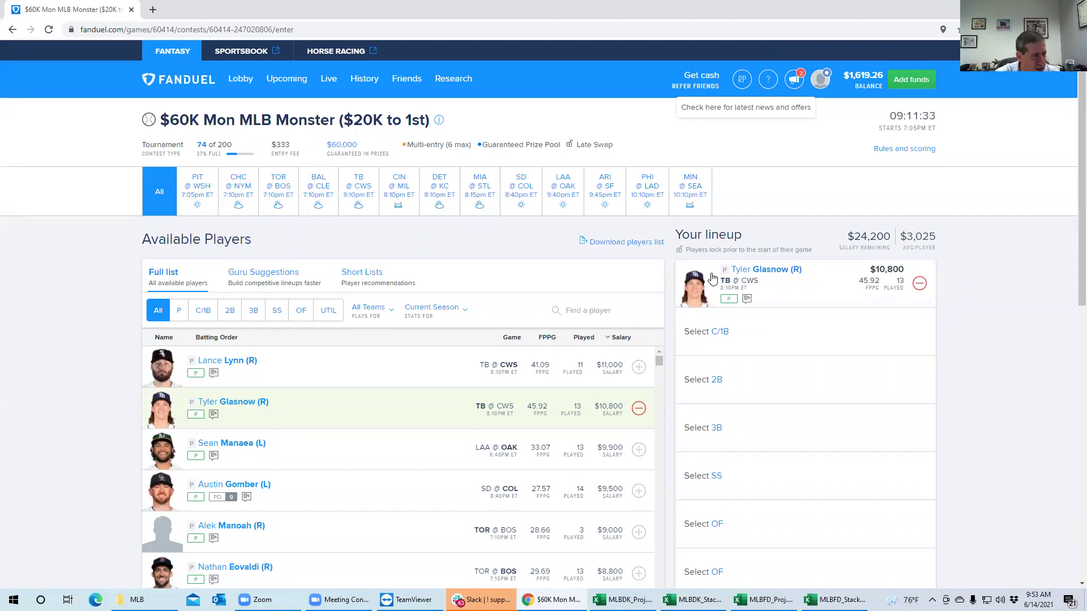
pyautogui.scroll(-2, 1070, 220)
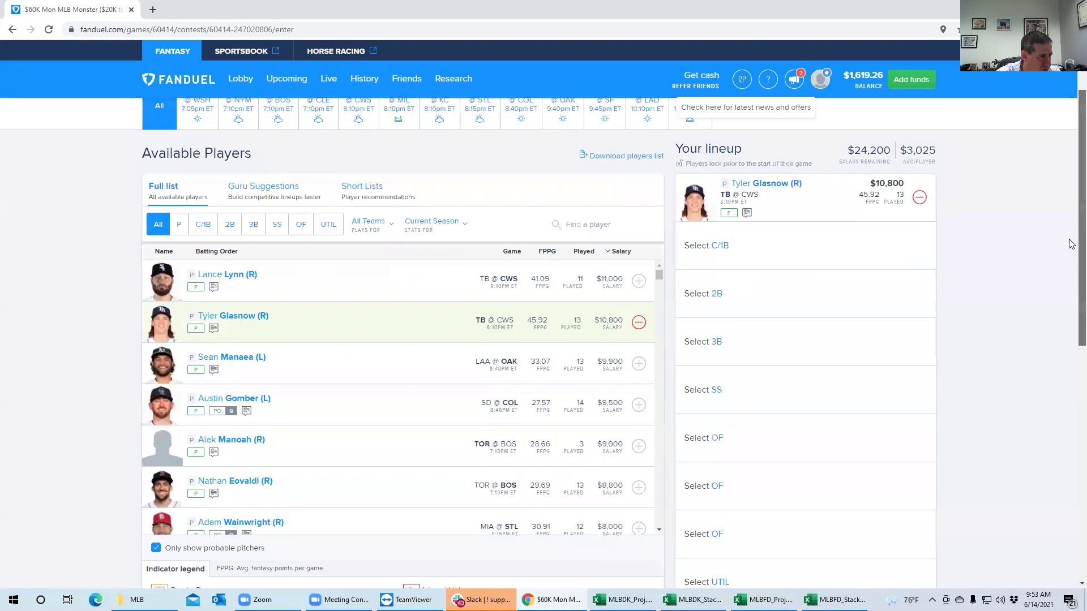
pyautogui.click(623, 599)
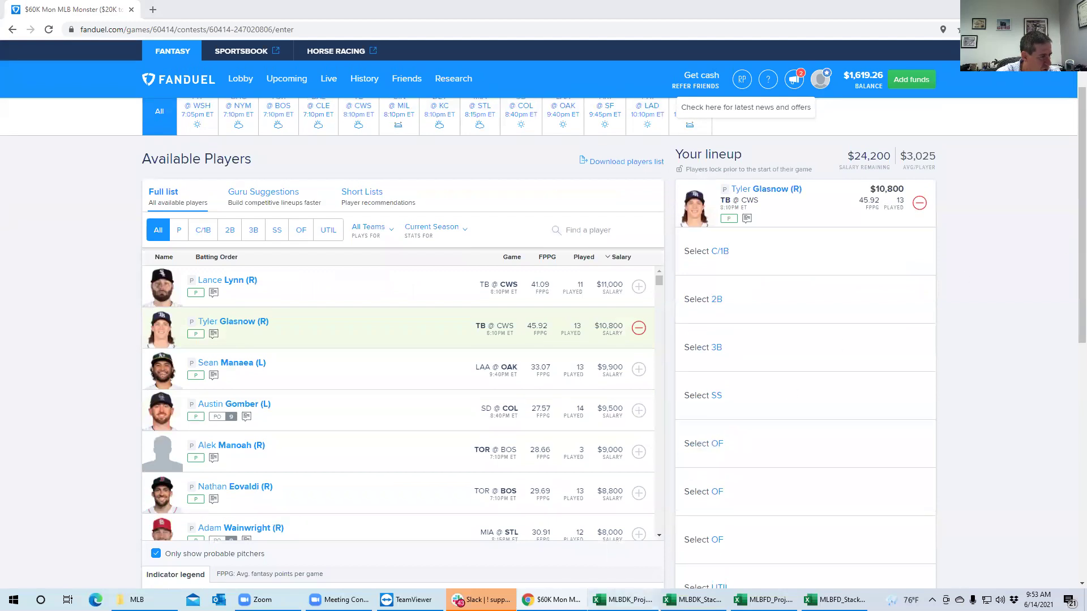
pyautogui.click(764, 599)
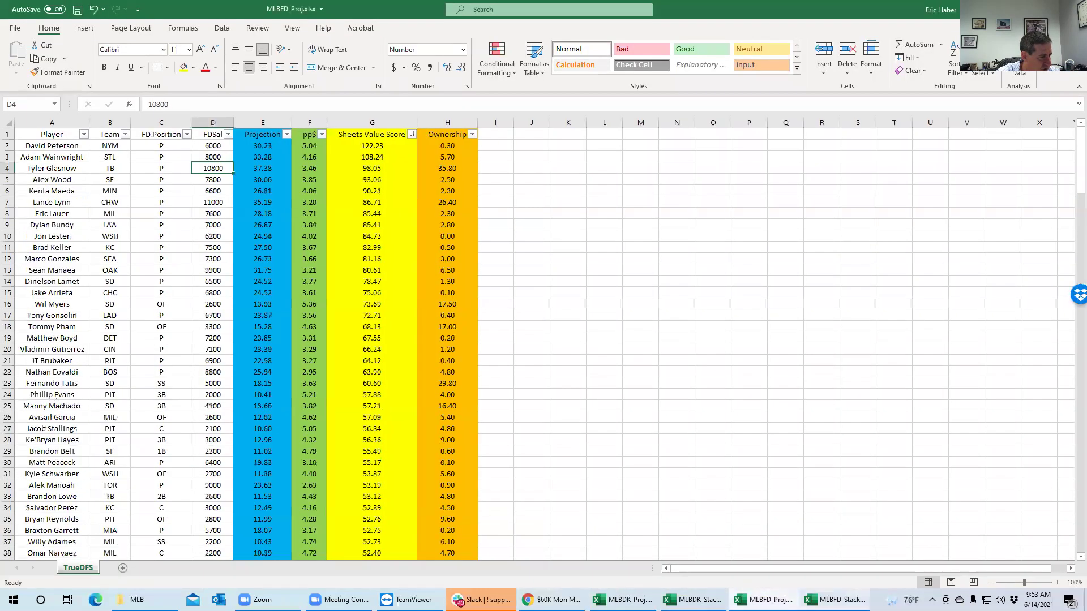
# Step: Sort the MLBFD_Stacks sheet by raw stack from largest to smallest and select the SD team's raw stack players
pyautogui.click(837, 599)
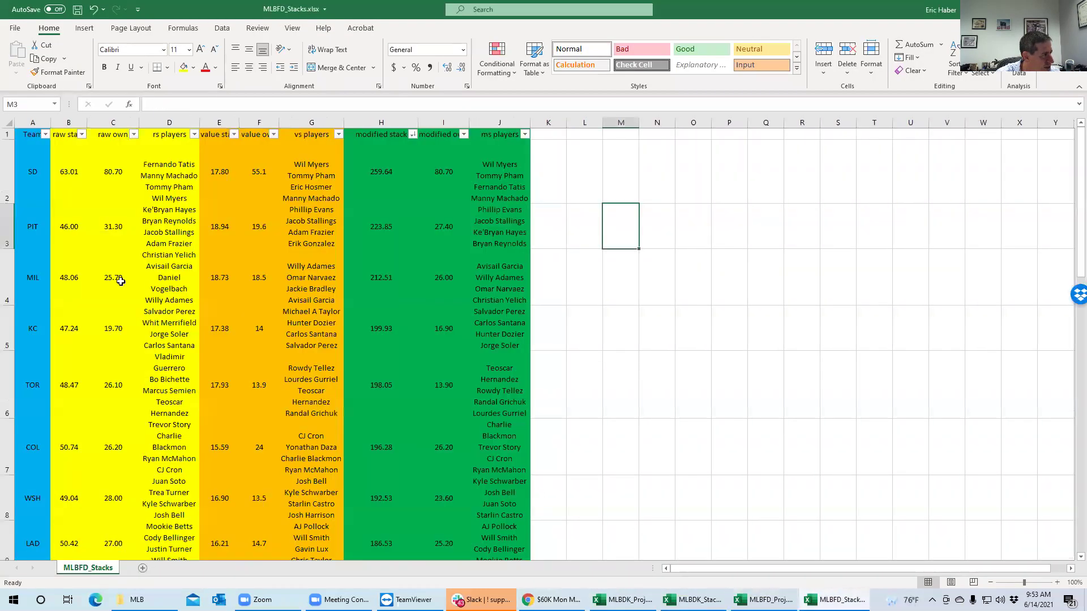
pyautogui.click(81, 134)
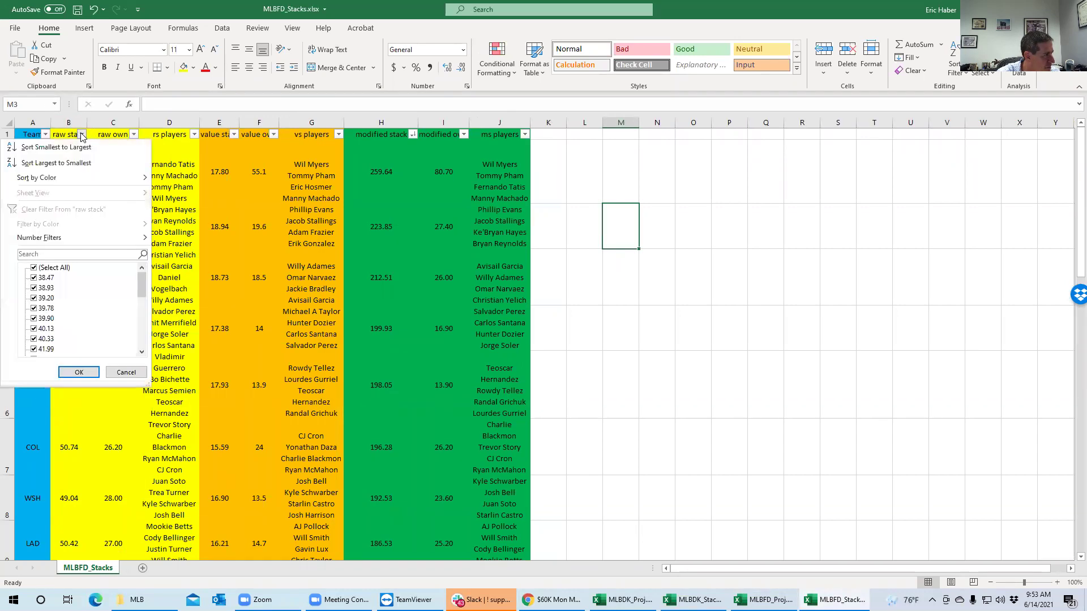
pyautogui.click(73, 161)
pyautogui.click(74, 174)
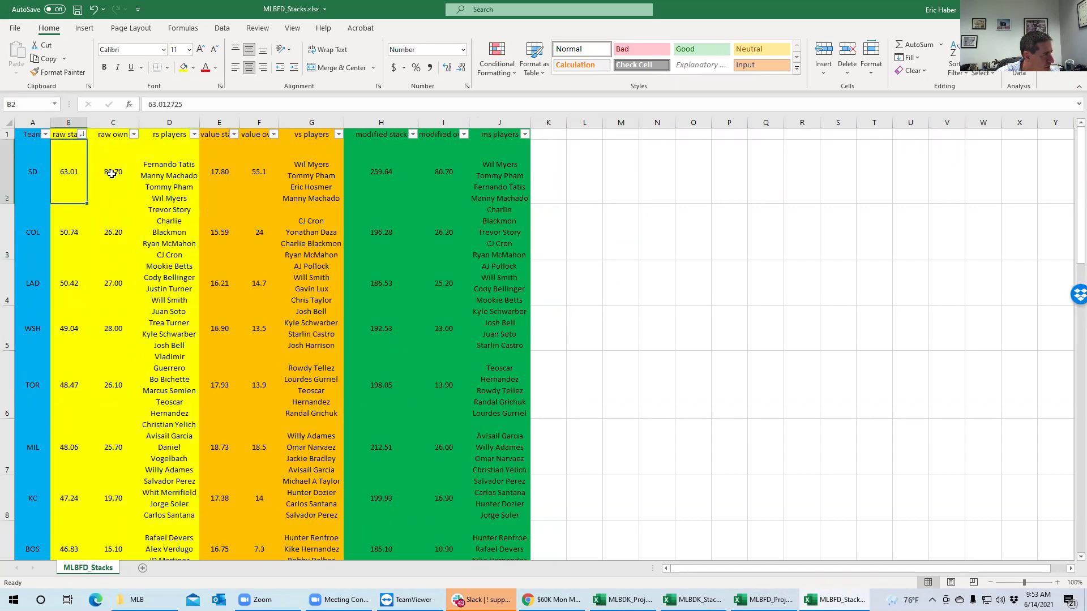
pyautogui.click(163, 180)
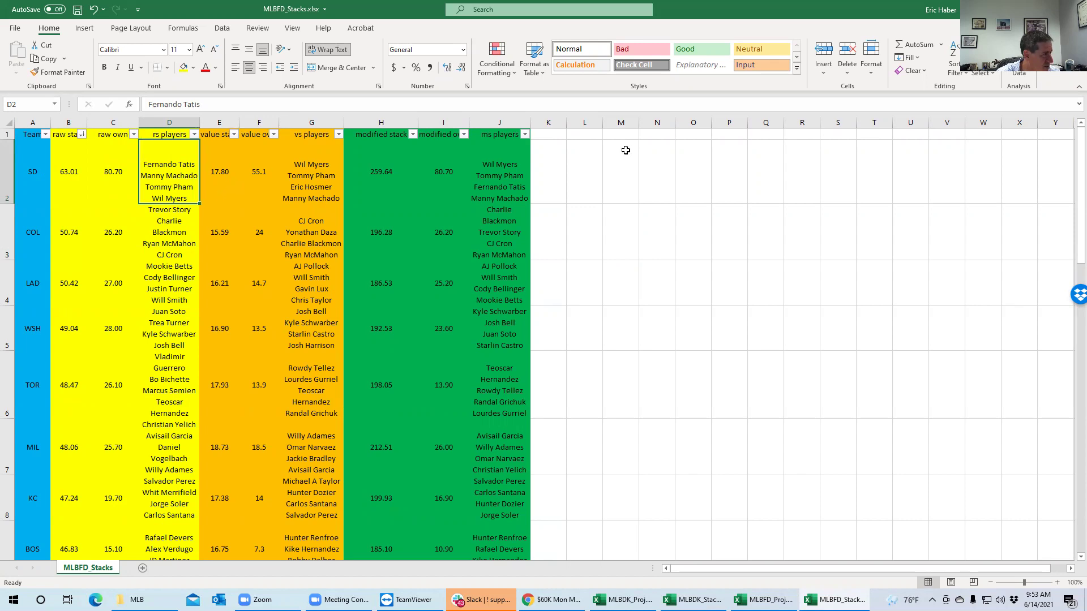
# Step: Return to the FanDuel lineup in Chrome, filter players to the SD @ COL game, and add Fernando Tatis Jr. at SS
pyautogui.hotkey('alt', 'Tab')
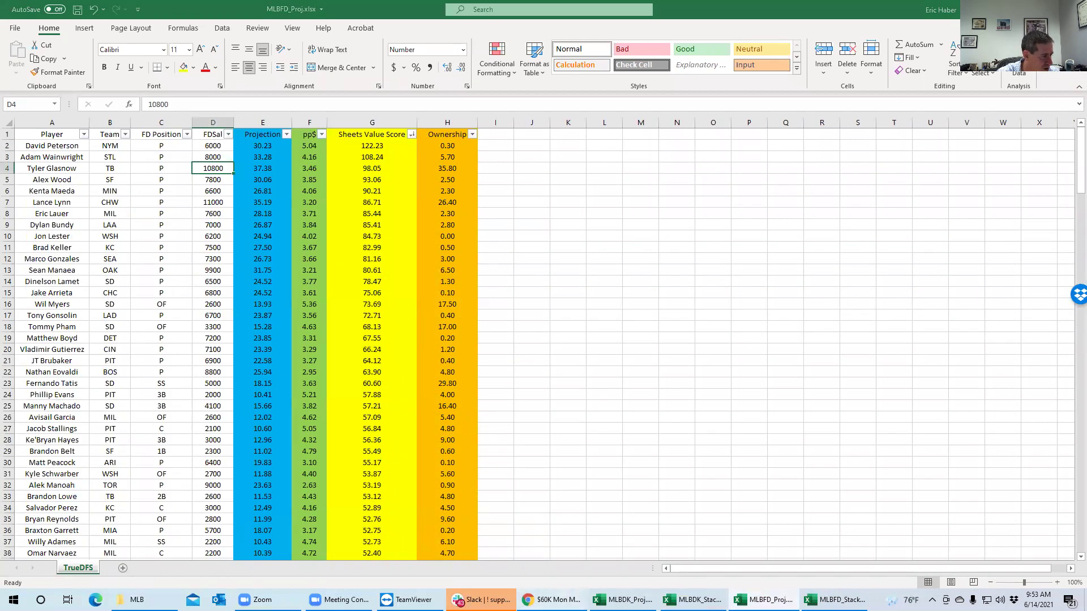
pyautogui.click(551, 599)
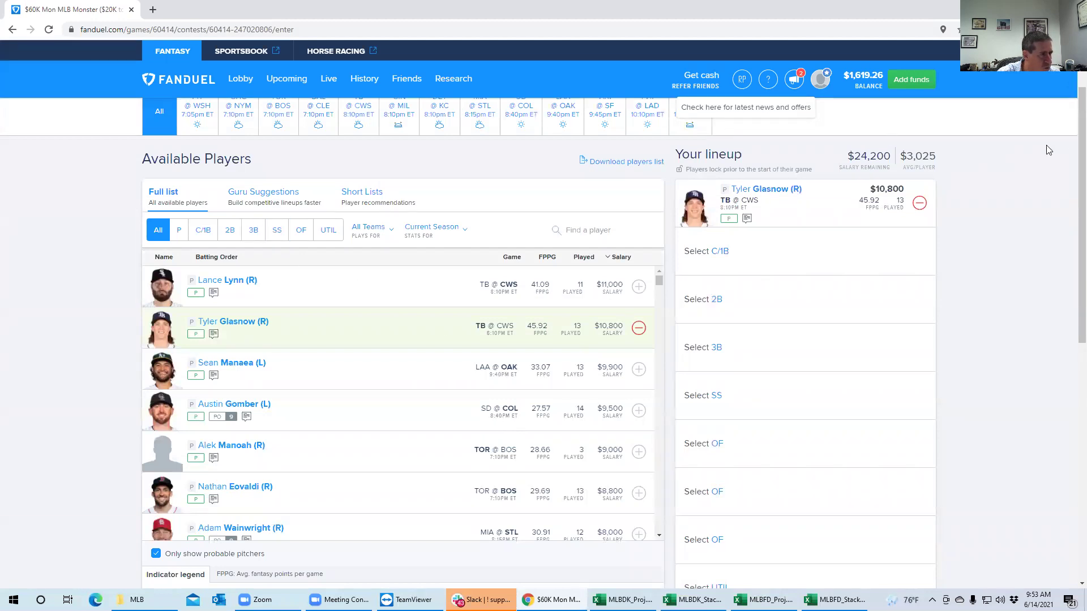
pyautogui.scroll(2, 1064, 97)
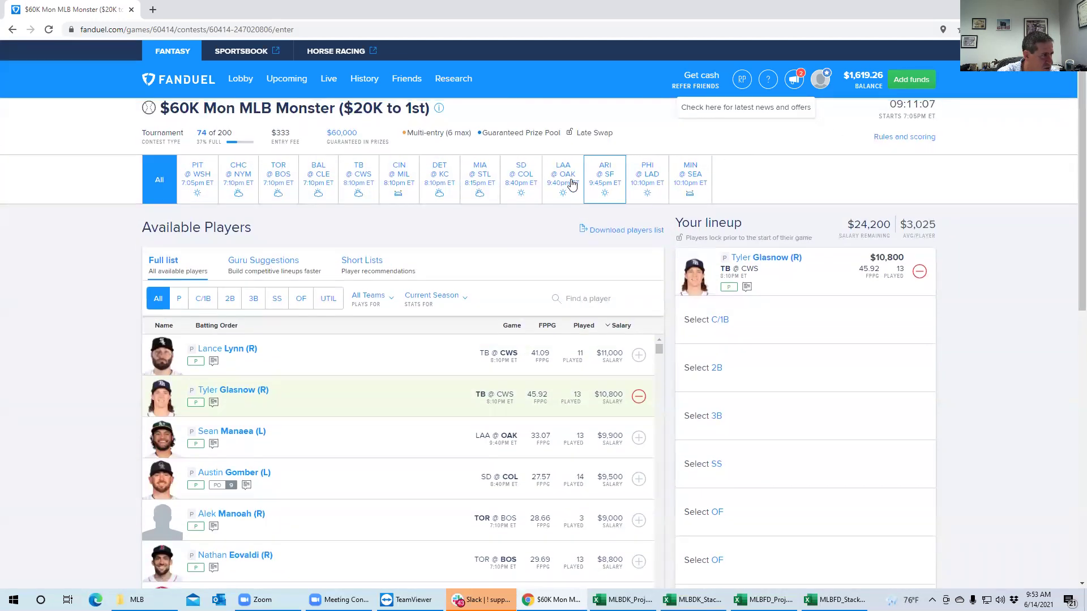
pyautogui.click(513, 178)
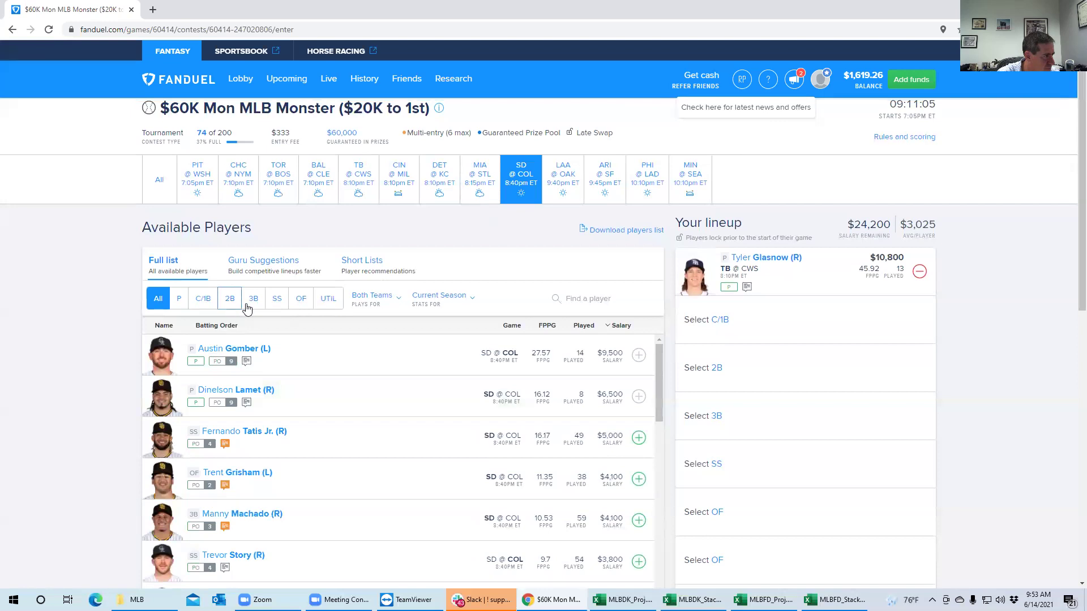
pyautogui.click(277, 299)
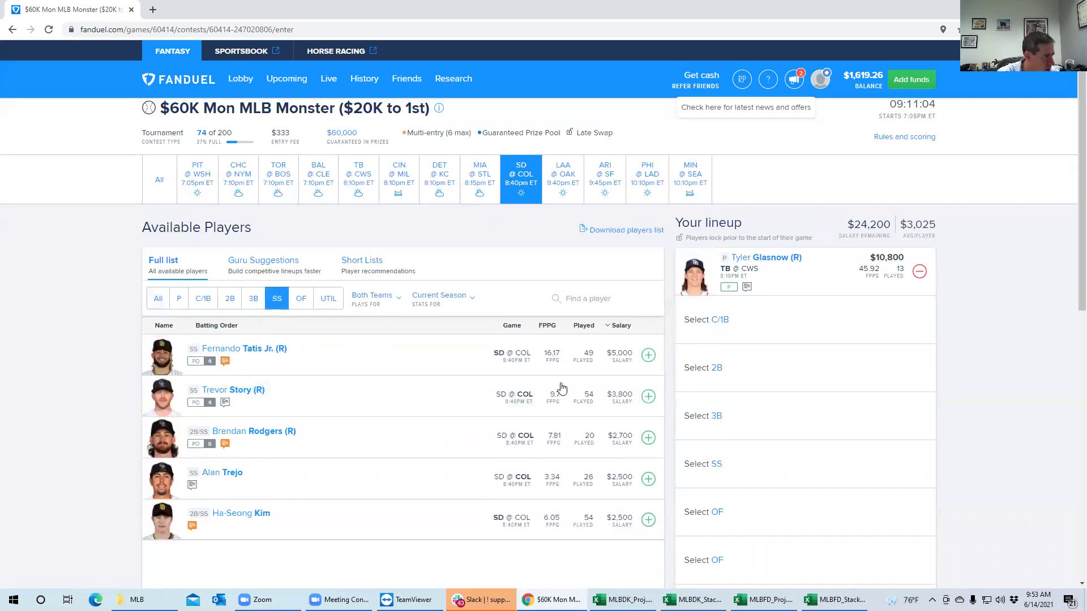
pyautogui.click(648, 355)
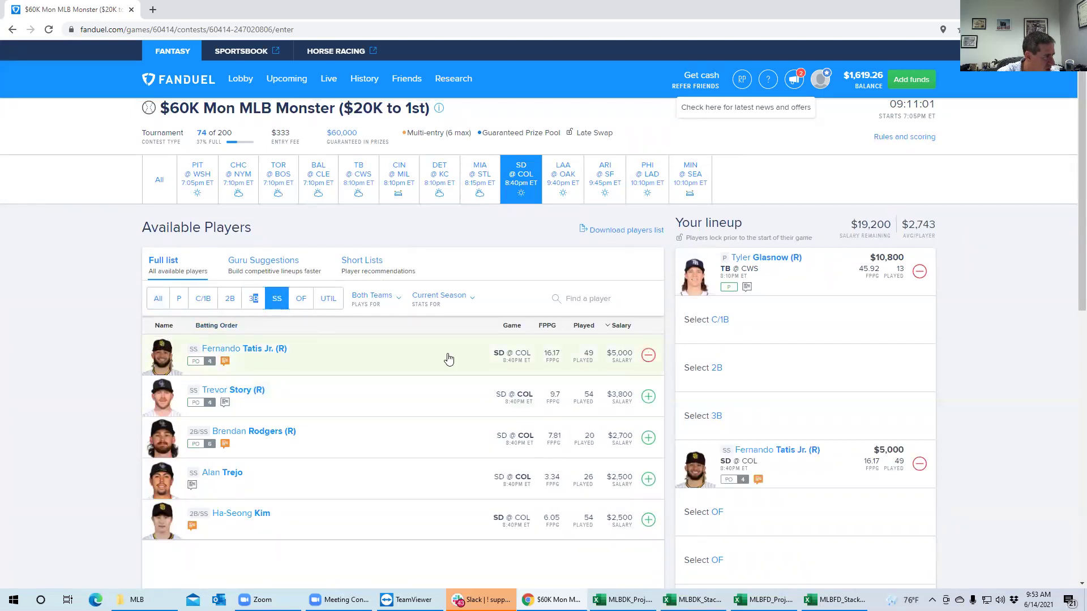
# Step: Add Manny Machado at 3B and Tommy Pham at OF to the FanDuel lineup
pyautogui.click(255, 305)
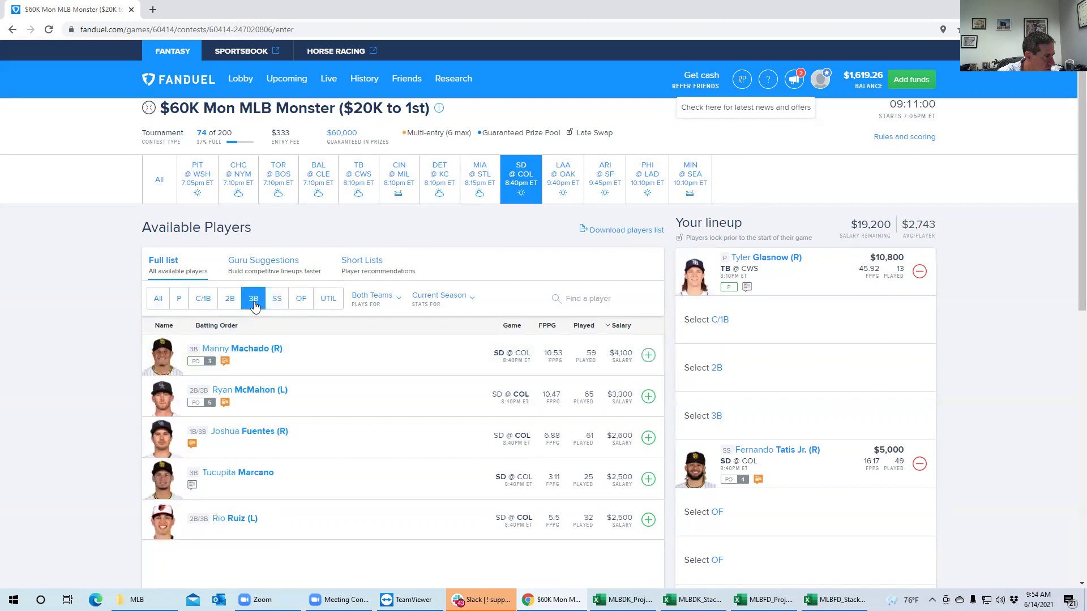
pyautogui.click(648, 355)
pyautogui.click(300, 301)
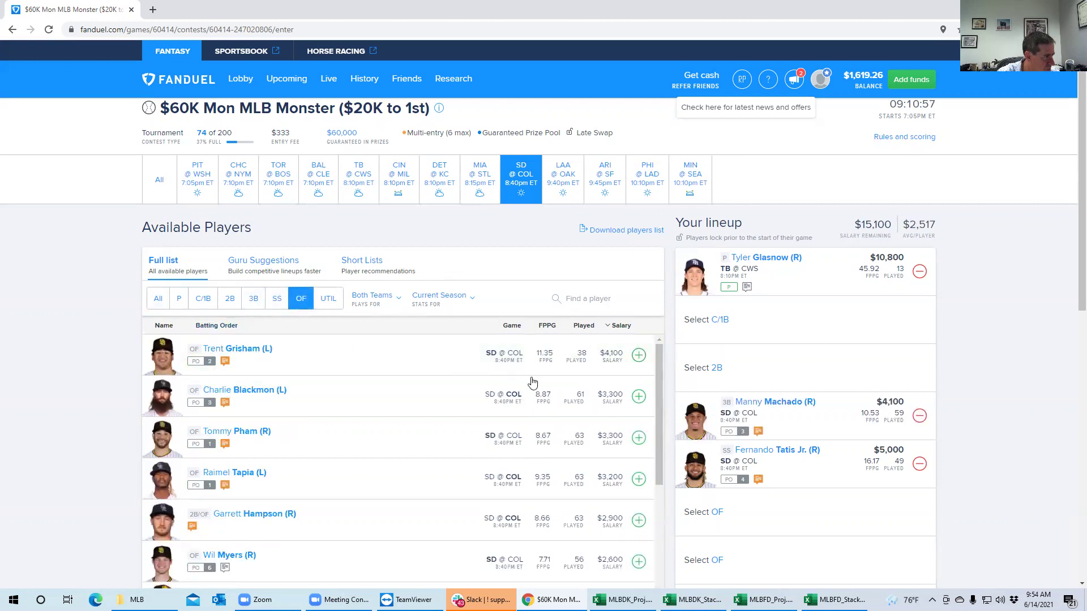
pyautogui.click(636, 438)
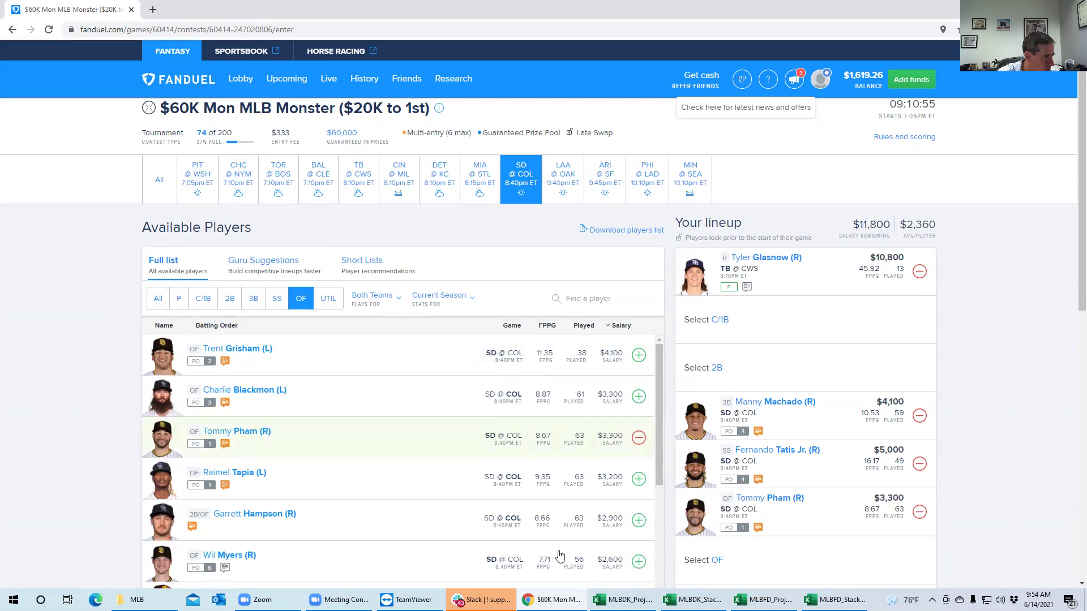
# Step: Check the SD stack in MLBFD_Stacks, and find Wil Myers on FanDuel and add him as an outfielder
pyautogui.click(764, 599)
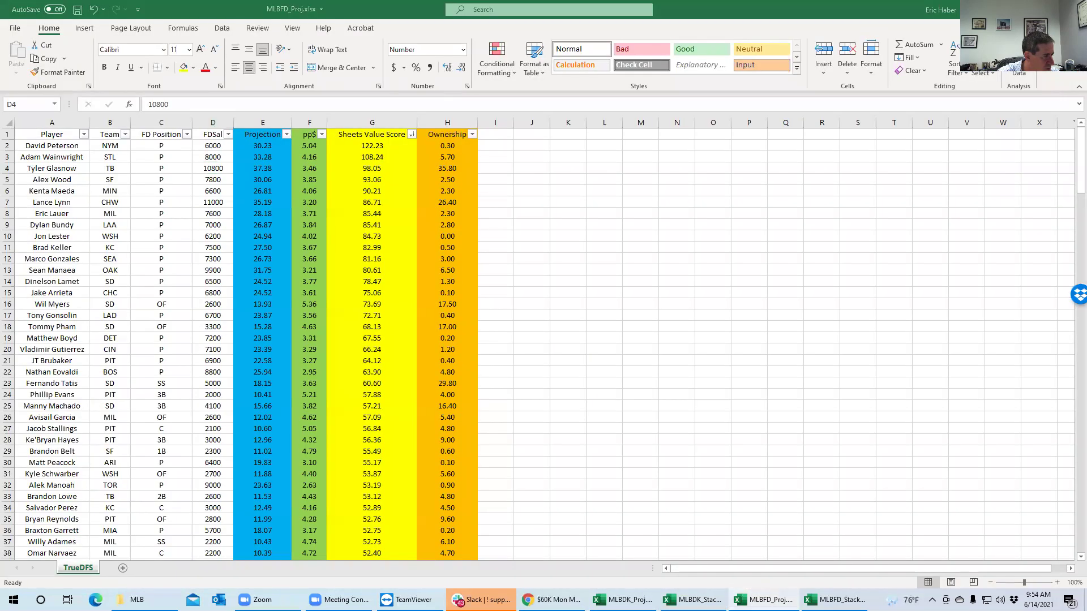
pyautogui.click(835, 600)
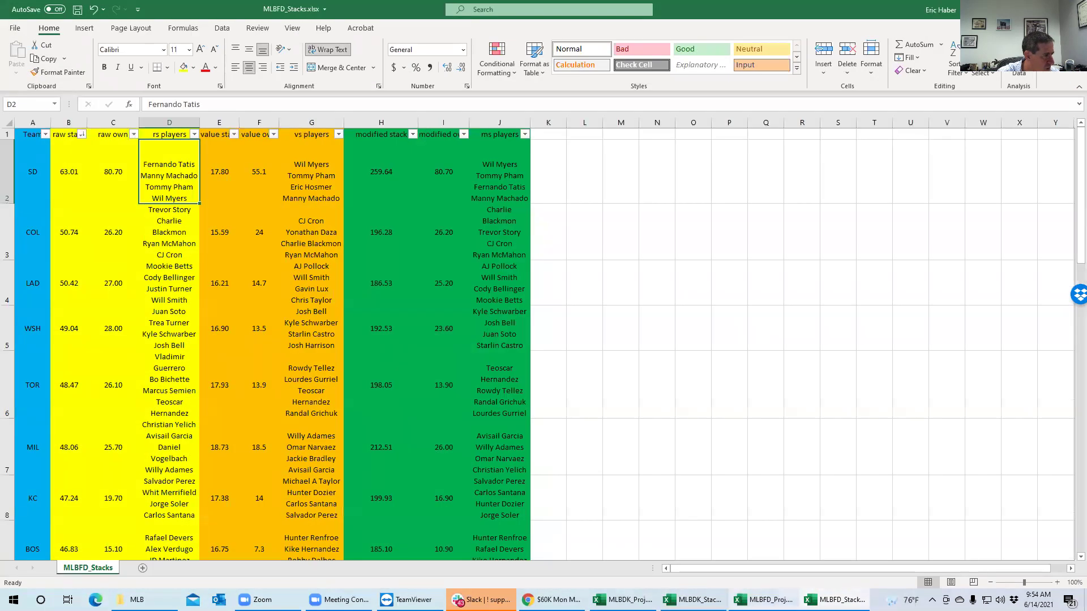
pyautogui.click(552, 600)
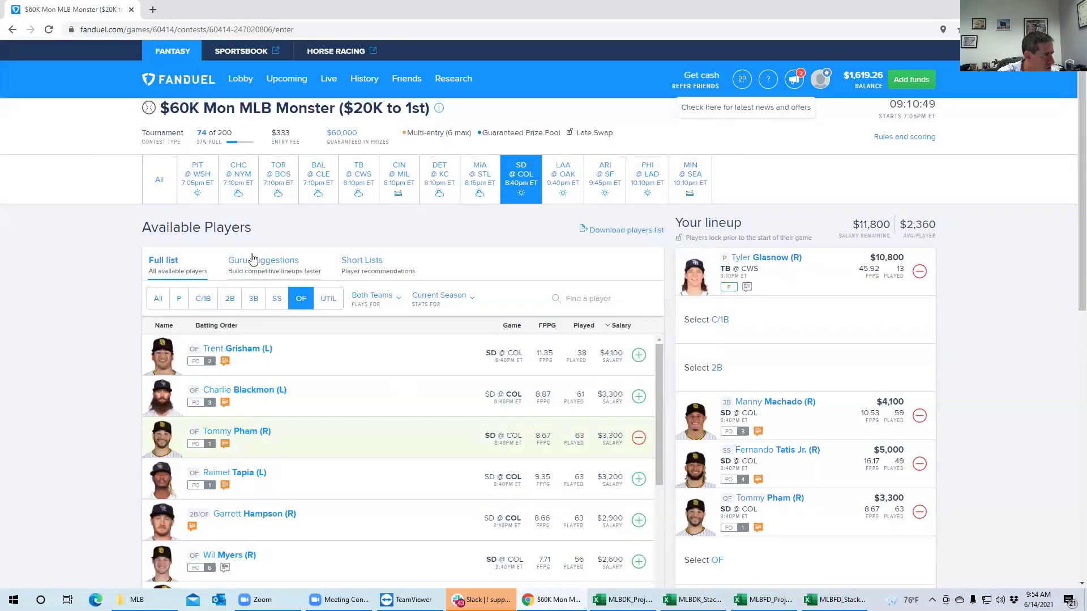
pyautogui.click(582, 302)
pyautogui.write('mey')
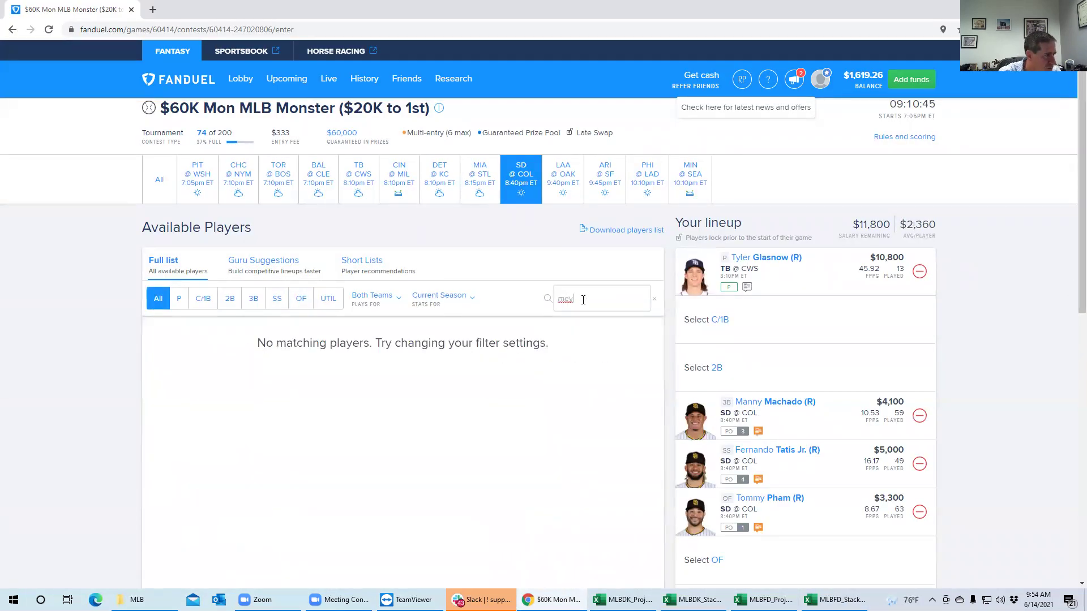
pyautogui.write('ye')
pyautogui.click(648, 354)
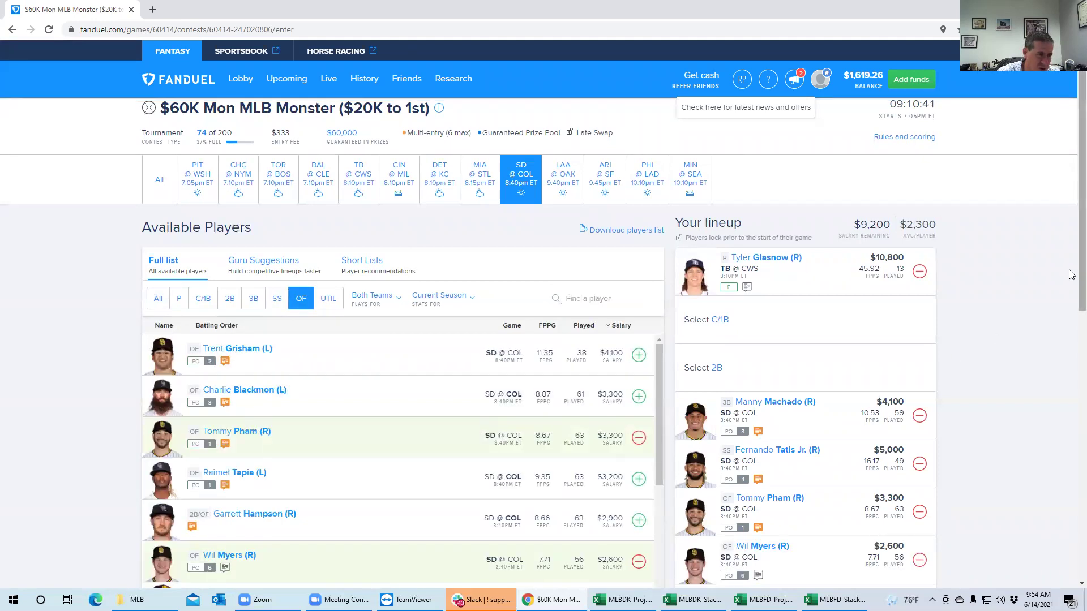
# Step: Review the open lineup spots, sort the MLBFD_Stacks sheet by value stack from largest to smallest, and select the PIT value stack players
pyautogui.scroll(-2, 1071, 275)
pyautogui.scroll(-1, 1071, 317)
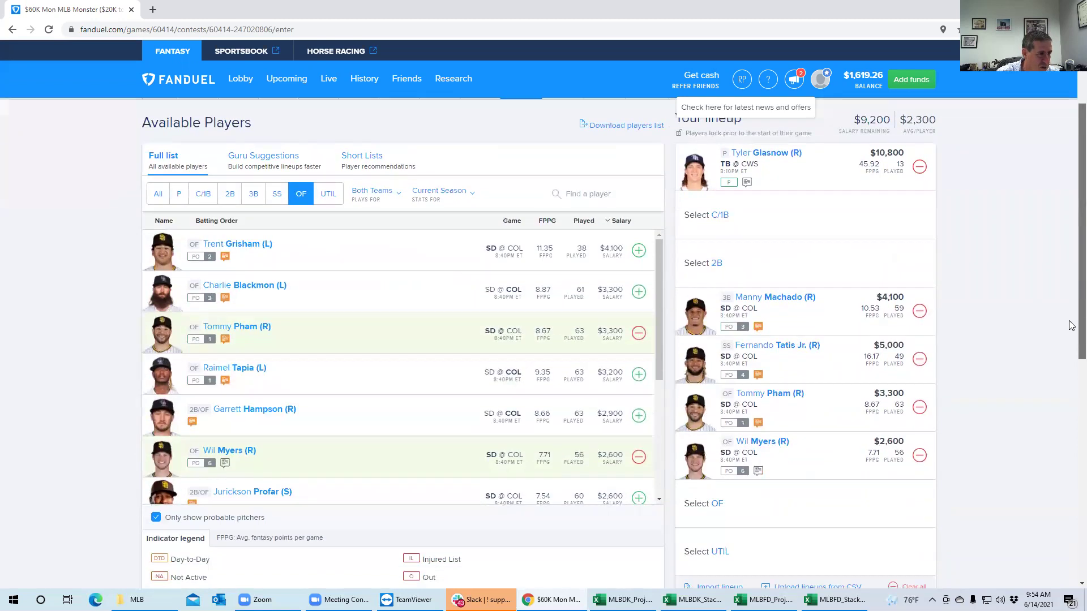
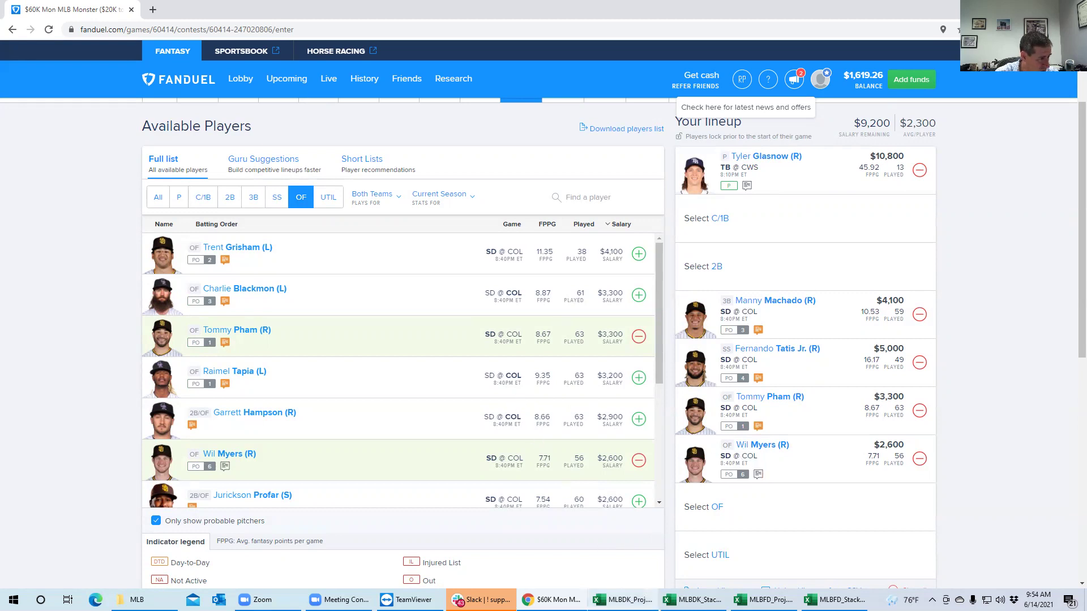
pyautogui.click(761, 599)
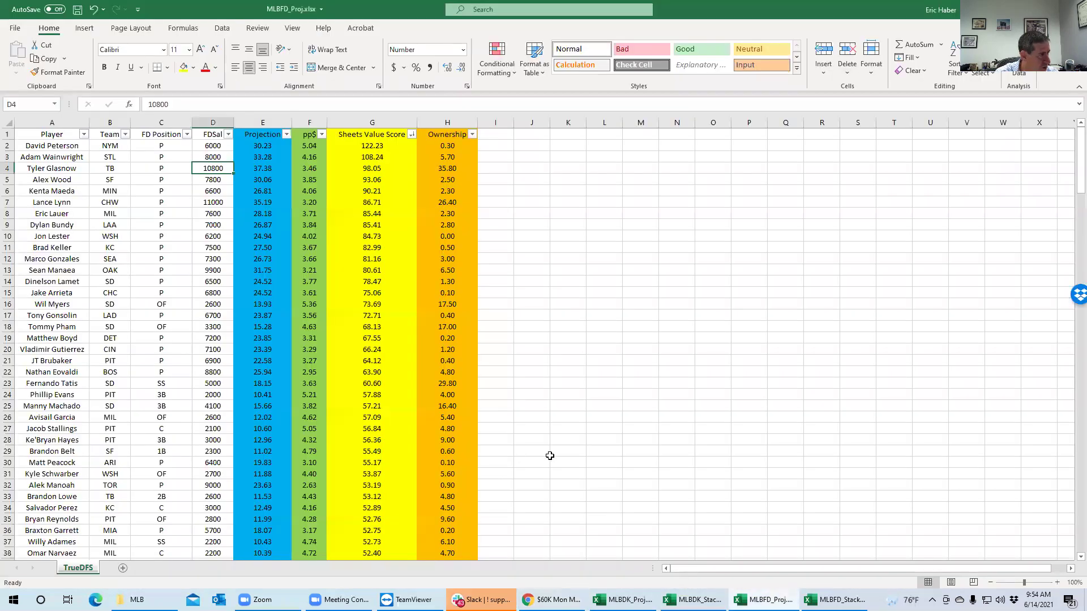
pyautogui.click(834, 599)
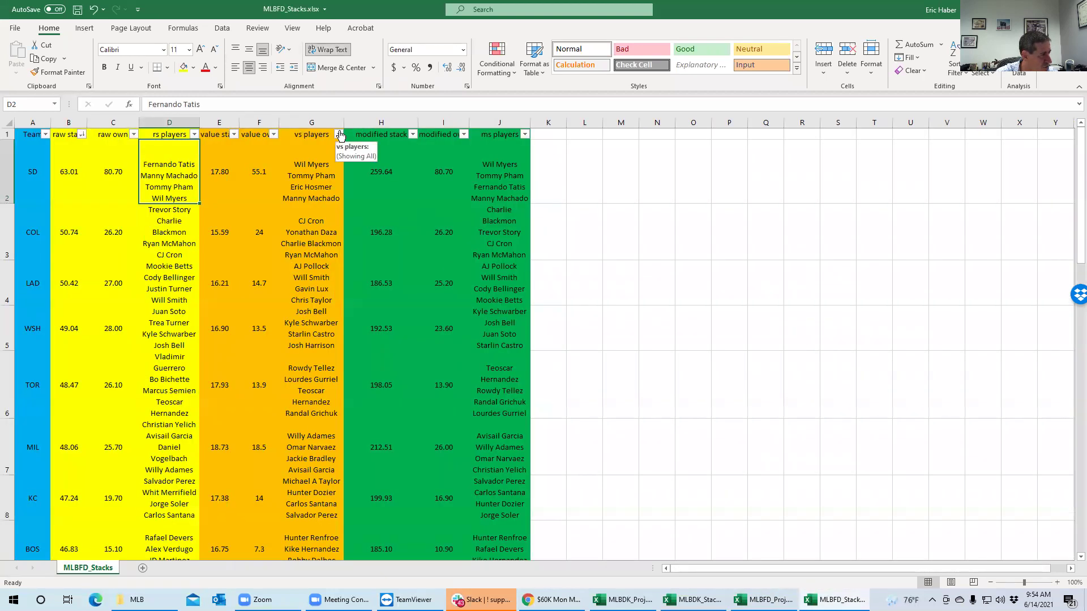
pyautogui.click(233, 136)
pyautogui.click(207, 162)
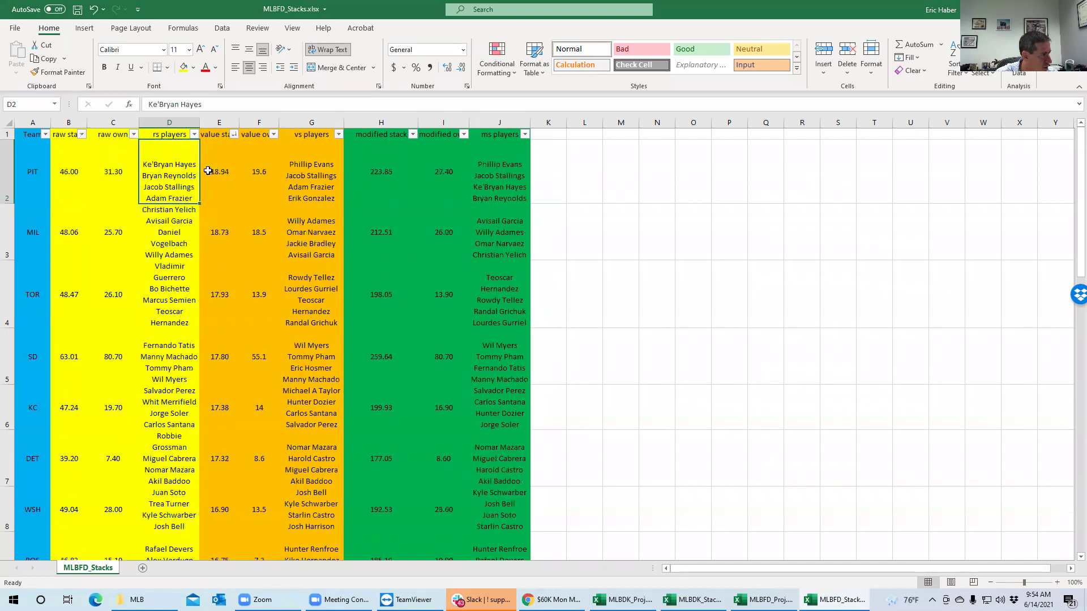
pyautogui.click(318, 181)
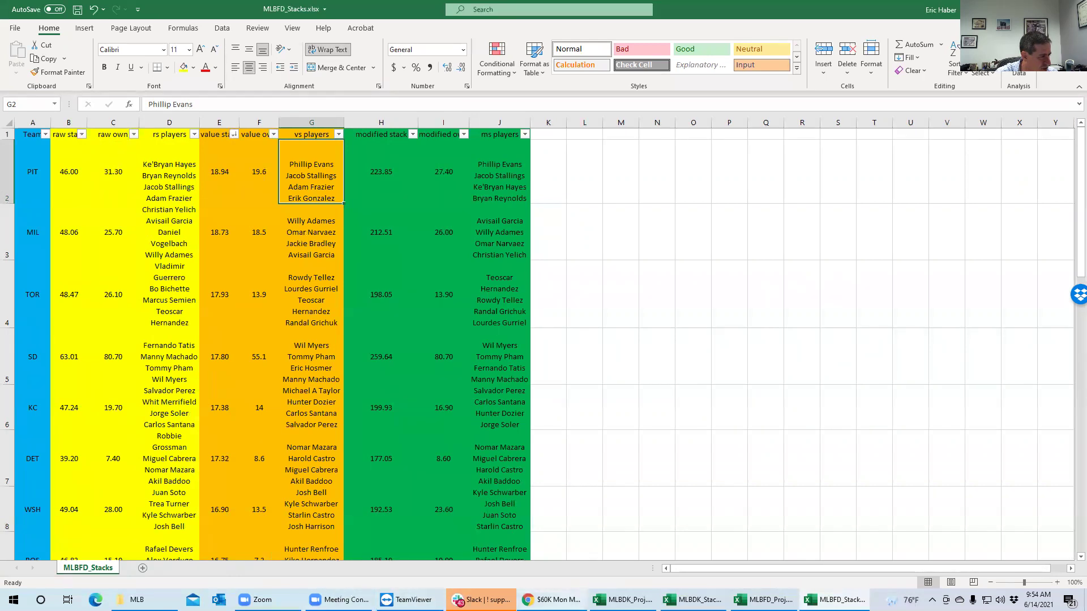
# Step: Return to the FanDuel lineup in Chrome, filter C/1B players to the PIT @ WSH game, and add Jacob Stallings at C/1B
pyautogui.click(552, 599)
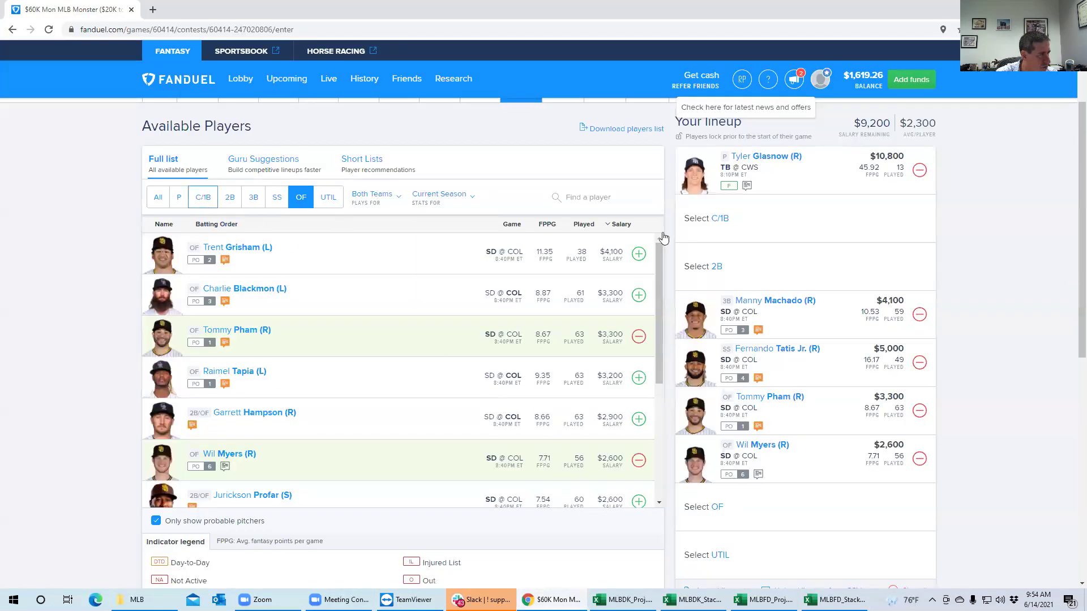
pyautogui.click(691, 234)
pyautogui.scroll(2, 1071, 192)
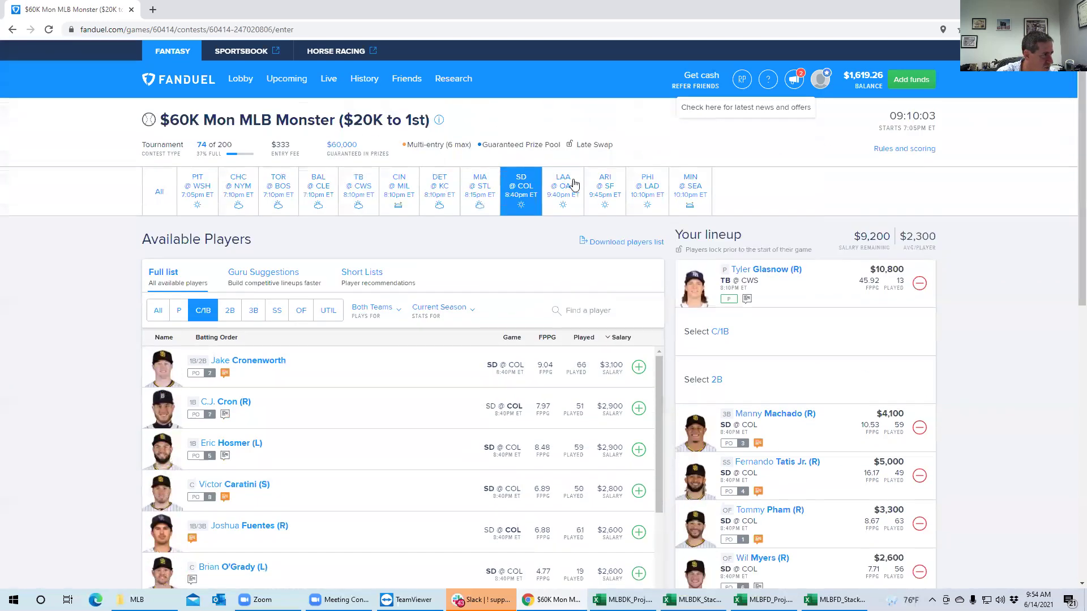
pyautogui.click(196, 193)
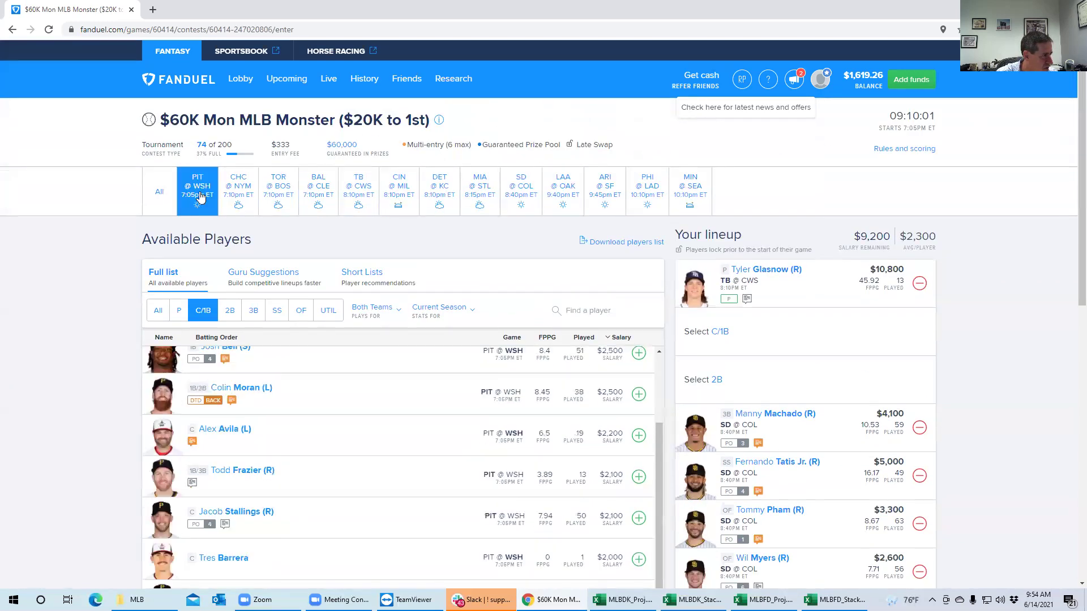
pyautogui.moveTo(665, 441); pyautogui.dragTo(642, 401)
pyautogui.scroll(-1, 642, 402)
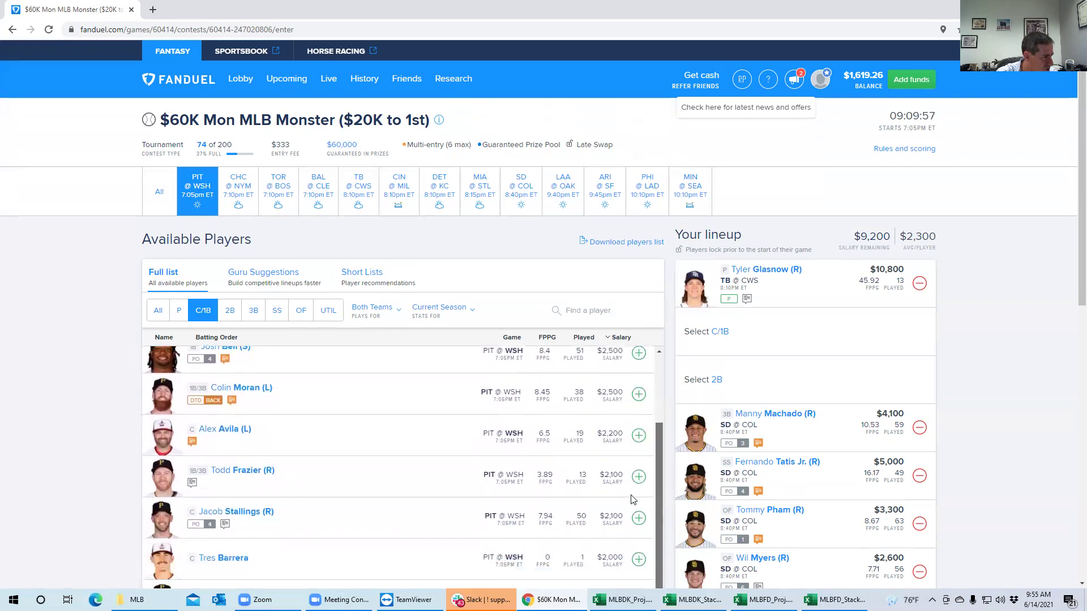
pyautogui.click(638, 519)
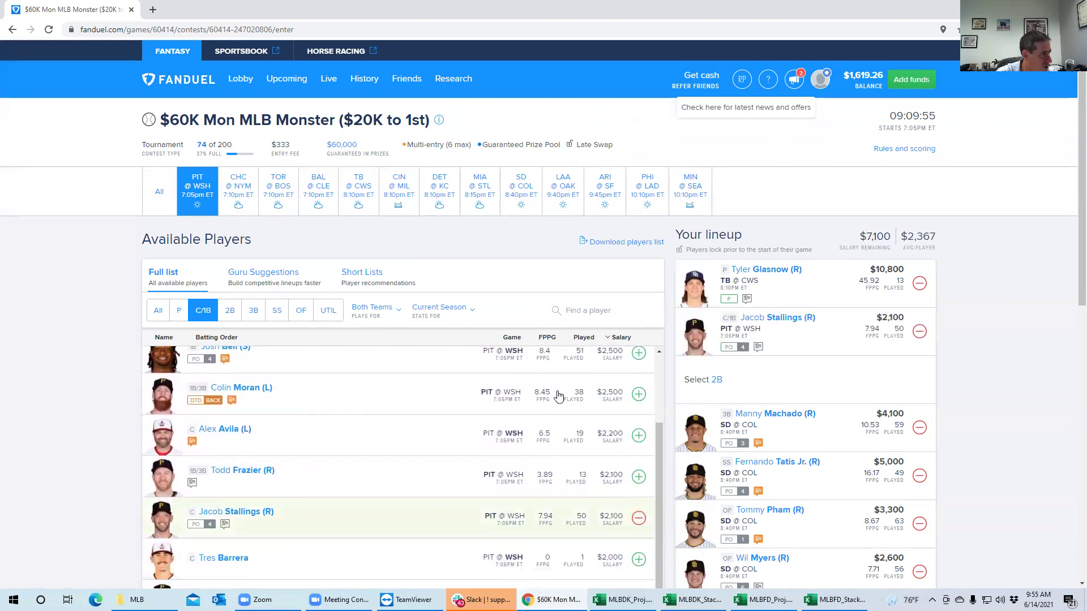
# Step: Check the PIT value stack in MLBFD_Stacks, search FanDuel for "fraz", and add Adam Frazier at 2B
pyautogui.click(232, 310)
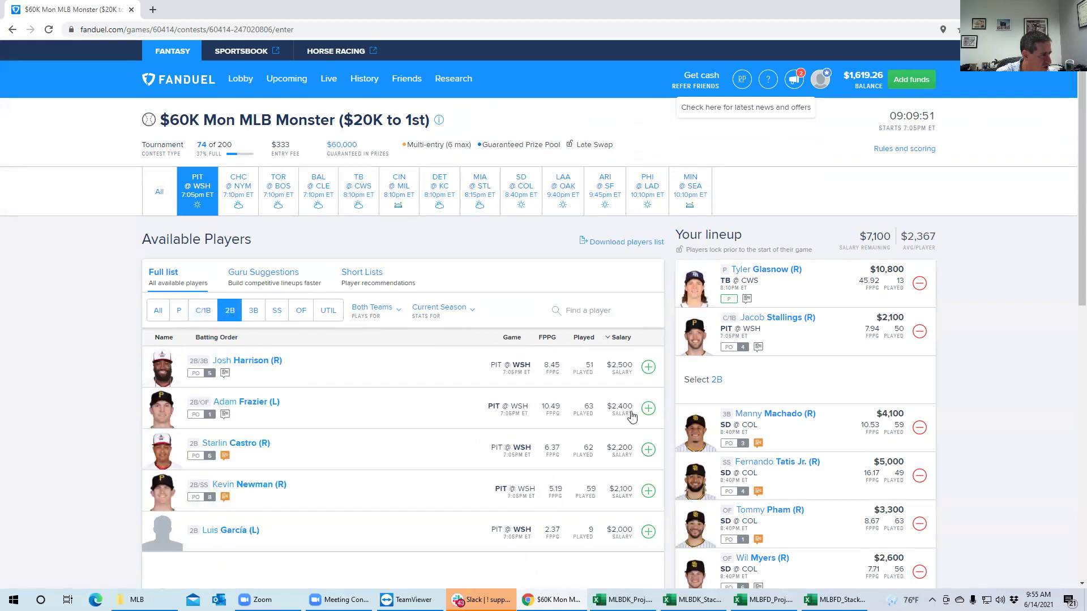
pyautogui.moveTo(770, 599)
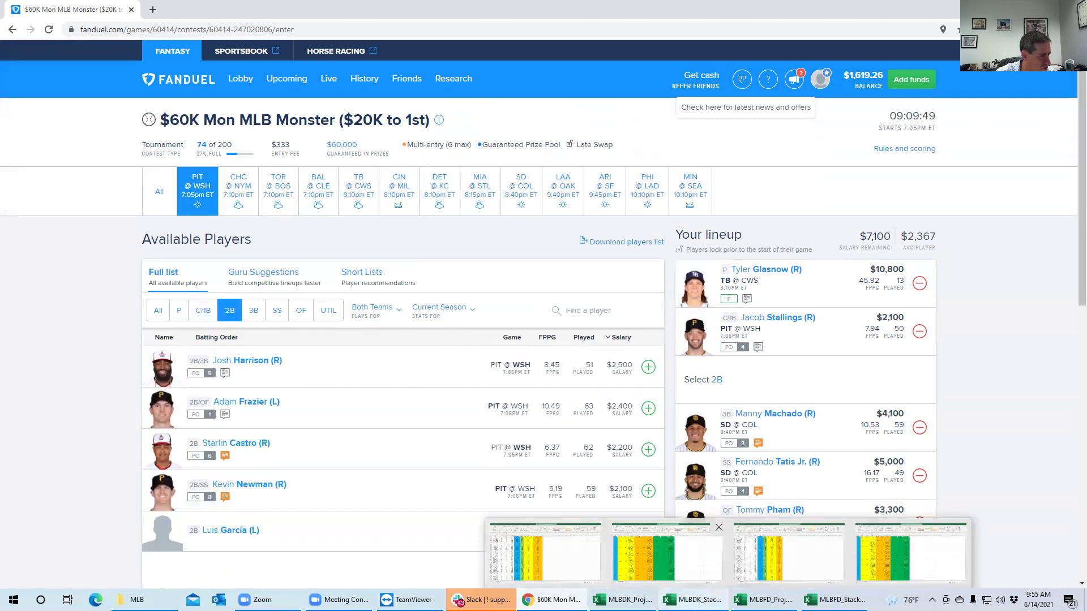
pyautogui.click(911, 552)
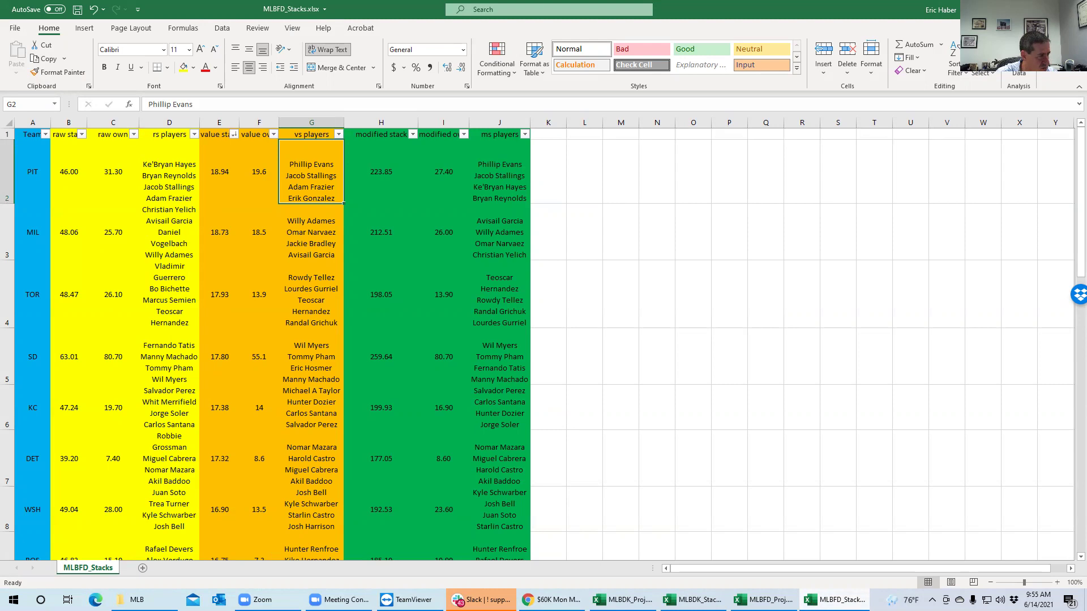
pyautogui.hotkey('alt', 'Tab')
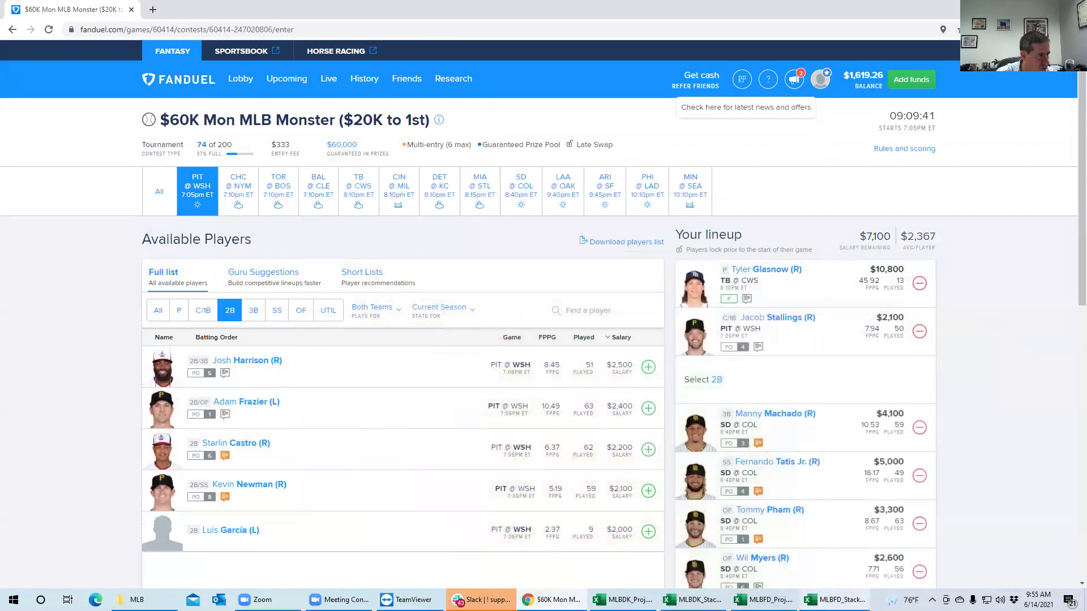
pyautogui.click(592, 310)
pyautogui.write('fraz')
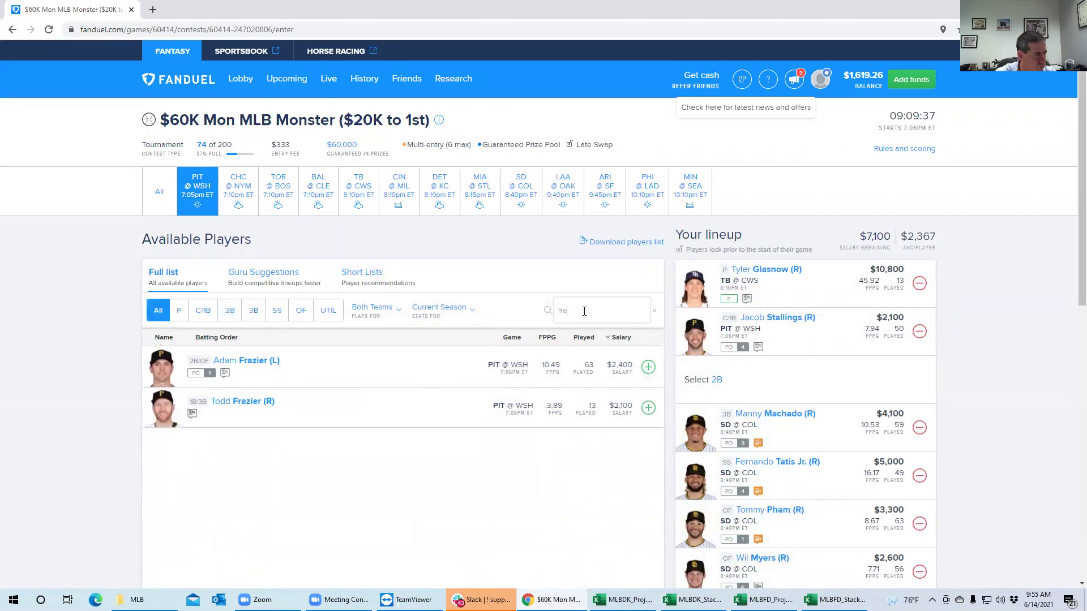
pyautogui.click(649, 368)
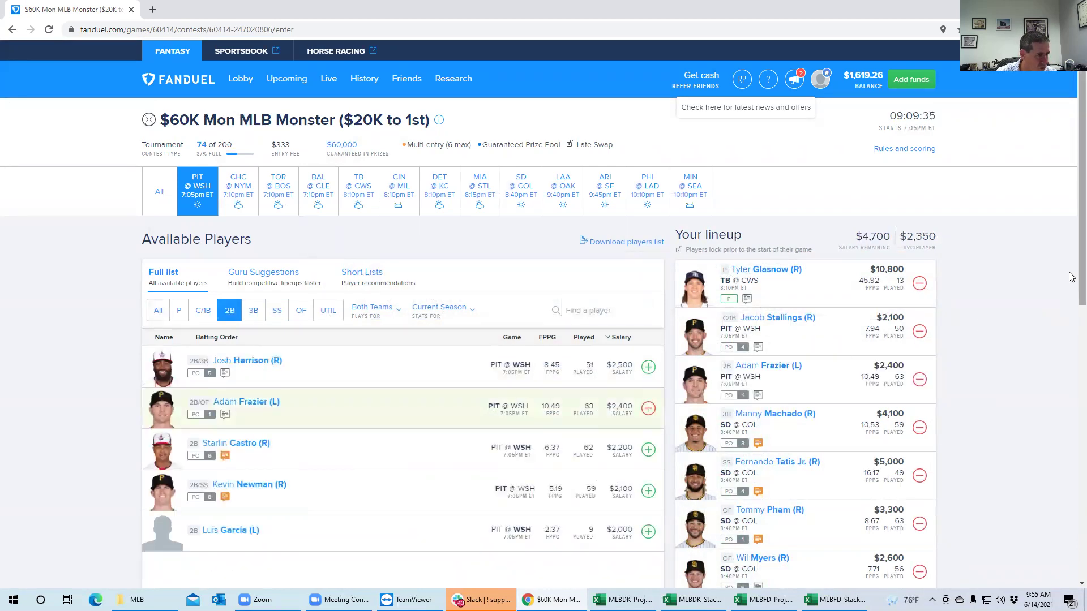
pyautogui.scroll(-3, 1064, 341)
pyautogui.scroll(3, 1061, 343)
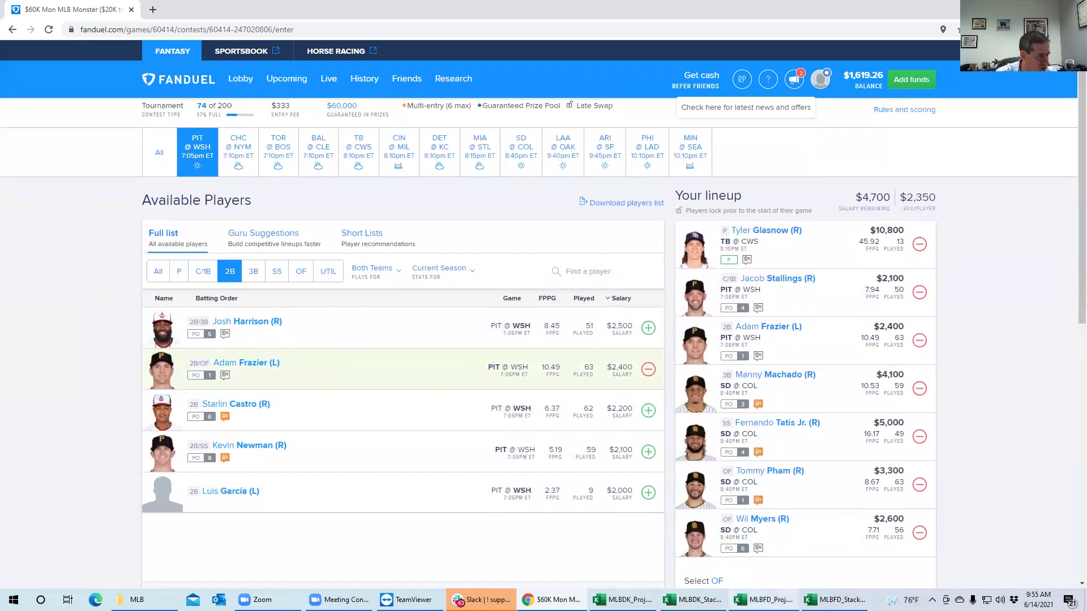
# Step: Check the PIT stack in MLBFD_Stacks and the PIT @ WSH outfielders, and replace Adam Frazier with Kevin Newman at 2B
pyautogui.click(835, 599)
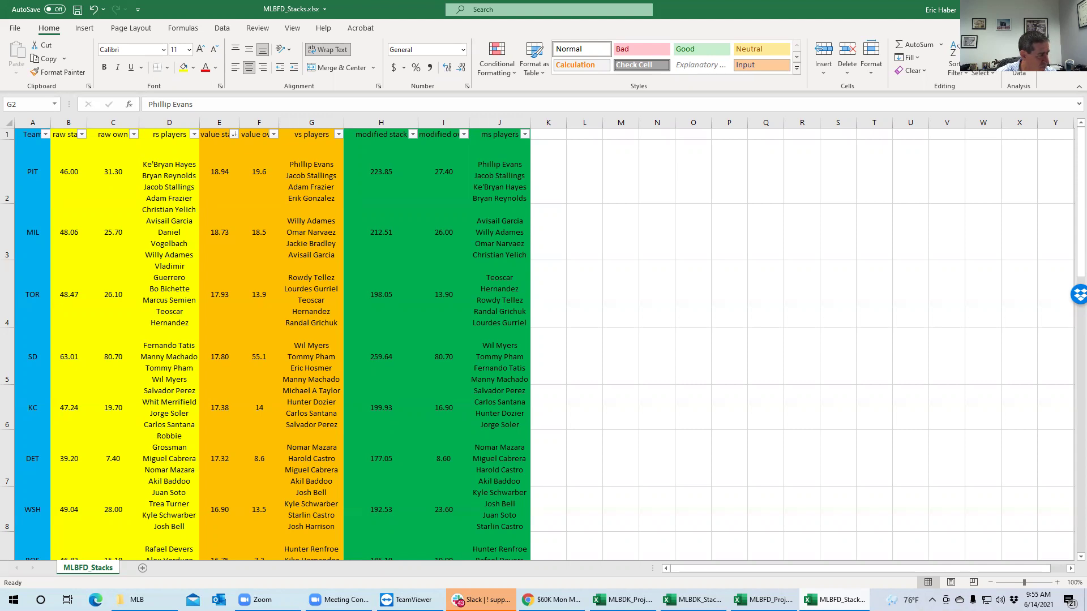
pyautogui.hotkey('alt', 'Tab')
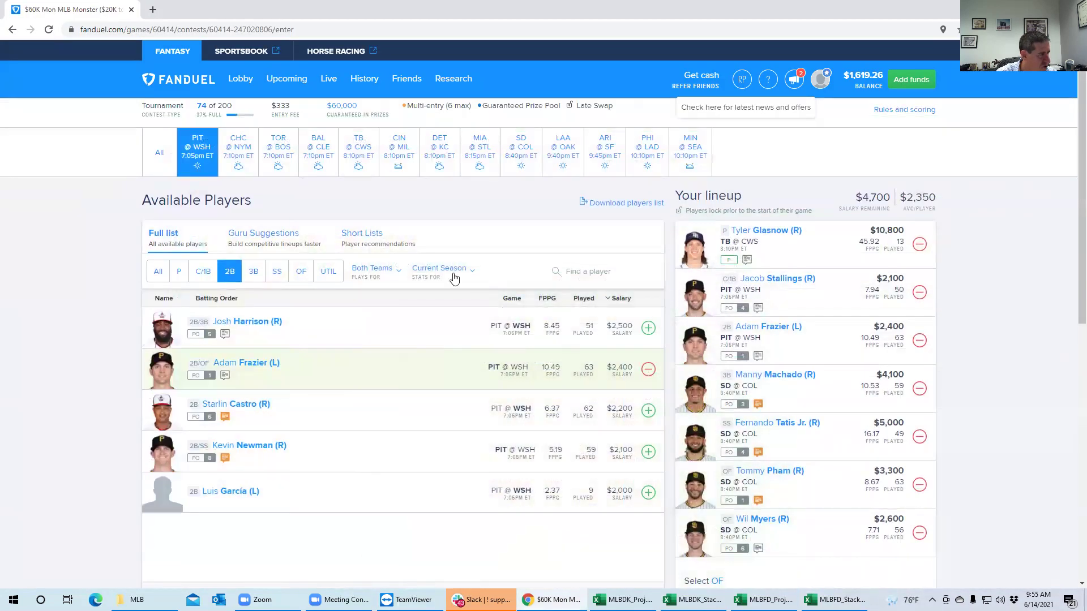
pyautogui.click(300, 271)
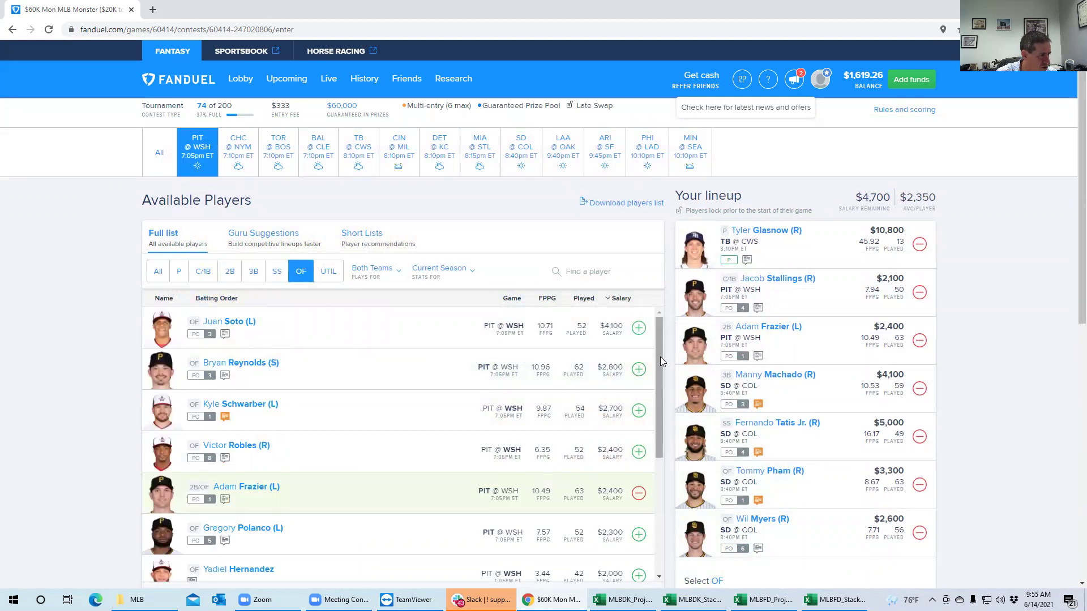
pyautogui.moveTo(658, 356)
pyautogui.mouseDown()
pyautogui.moveTo(622, 525)
pyautogui.moveTo(649, 352)
pyautogui.mouseUp()
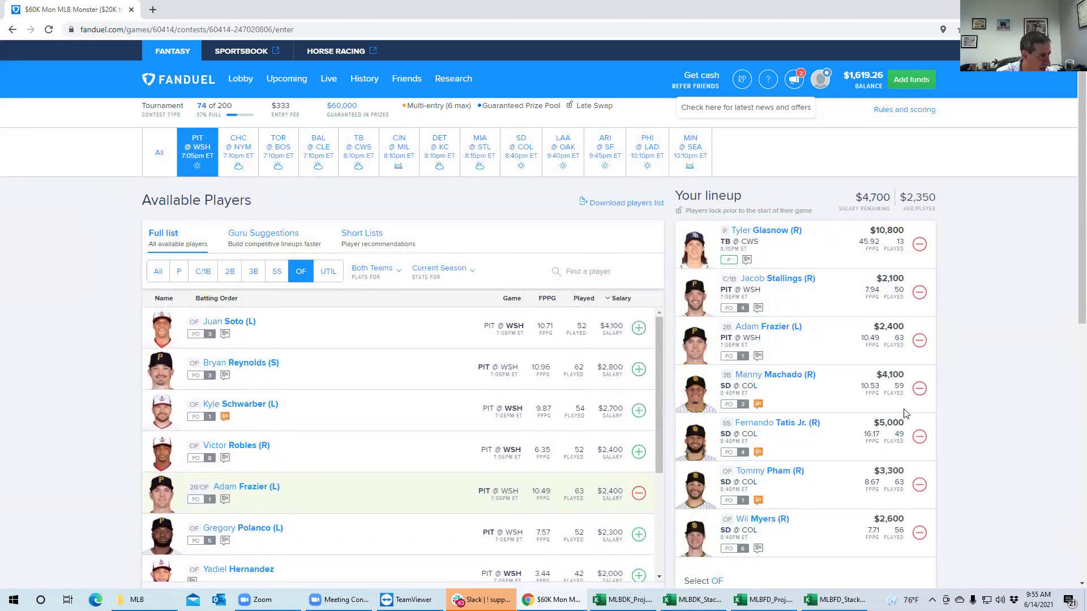
pyautogui.click(231, 272)
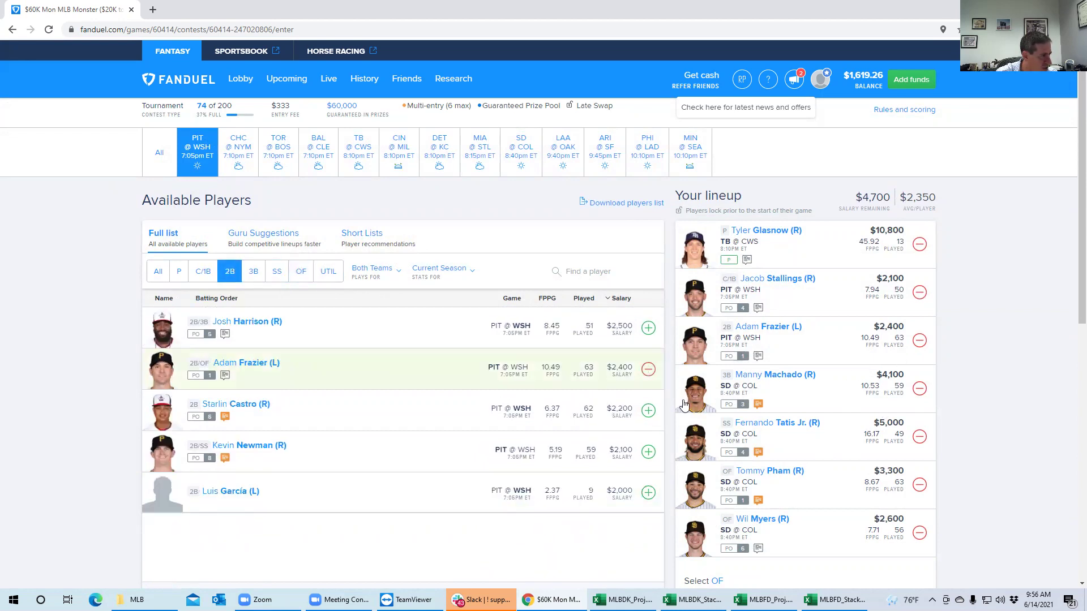
pyautogui.click(919, 340)
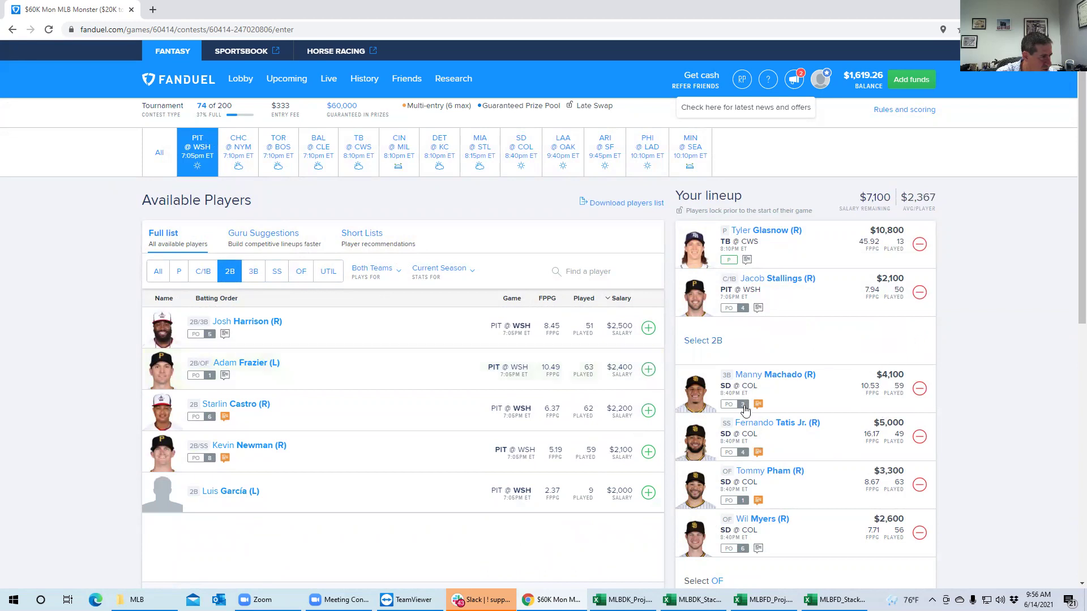
pyautogui.click(648, 453)
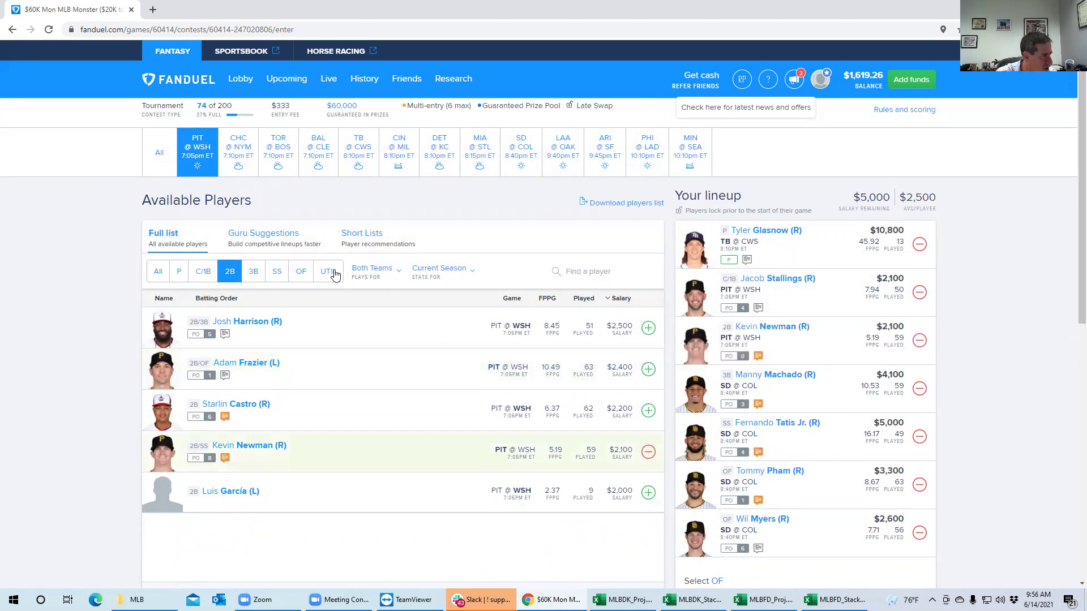
# Step: Search for "eva", clear the search, and add Adam Frazier from the PIT @ WSH outfielders to the open OF spot
pyautogui.click(301, 271)
pyautogui.click(583, 279)
pyautogui.write('eva')
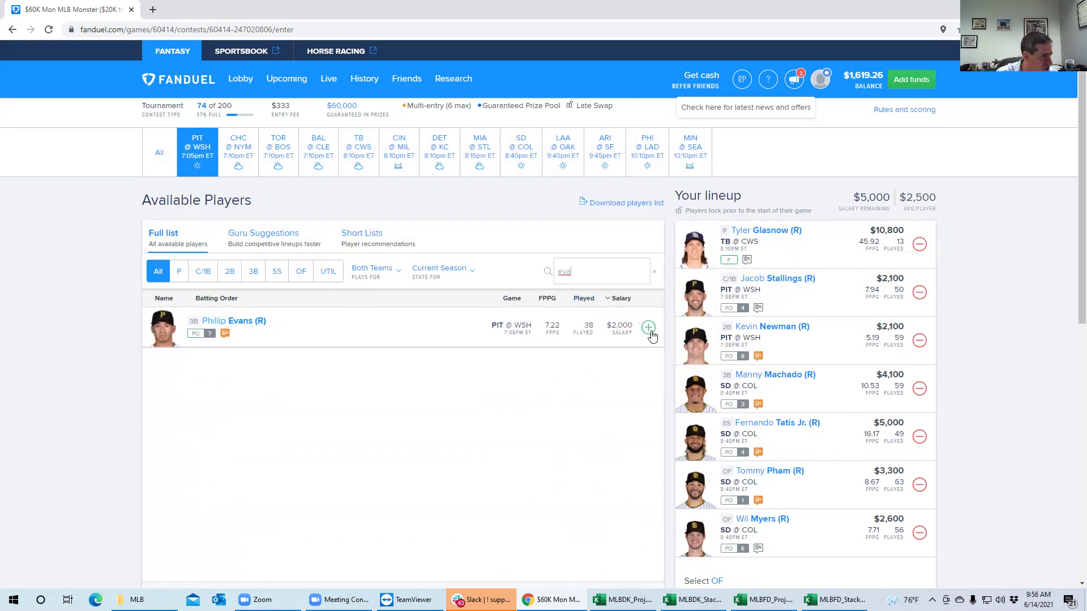
pyautogui.click(300, 271)
pyautogui.moveTo(573, 273); pyautogui.dragTo(536, 275)
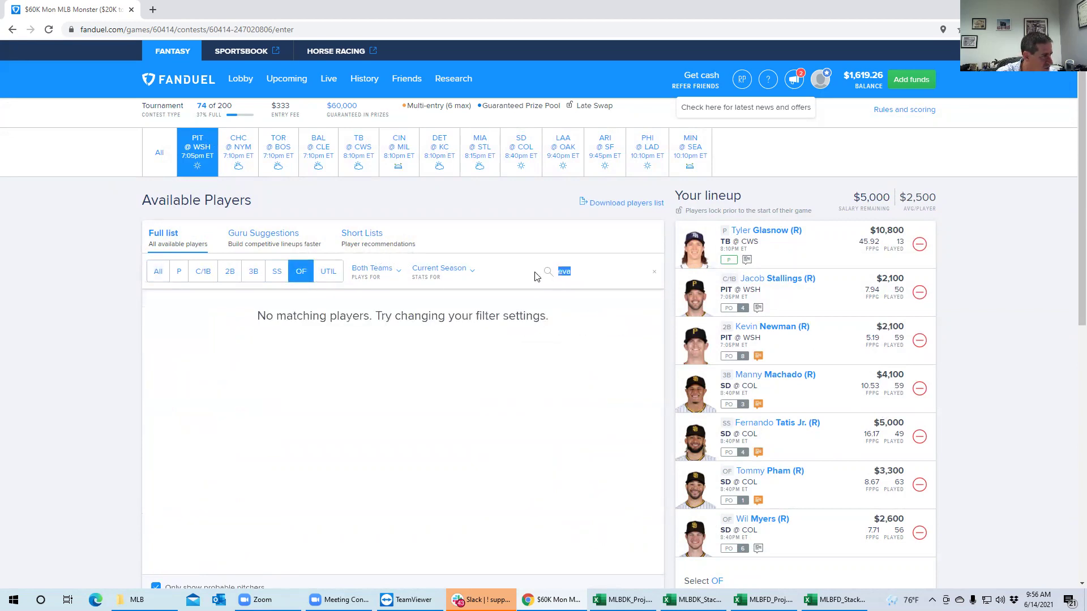
pyautogui.press('BackSpace')
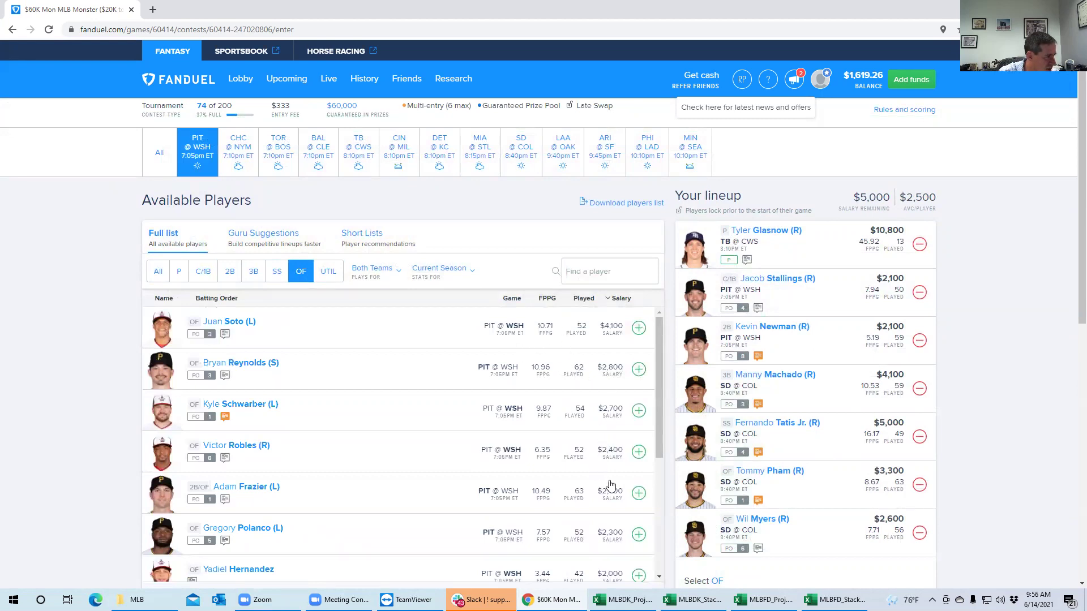
pyautogui.click(638, 494)
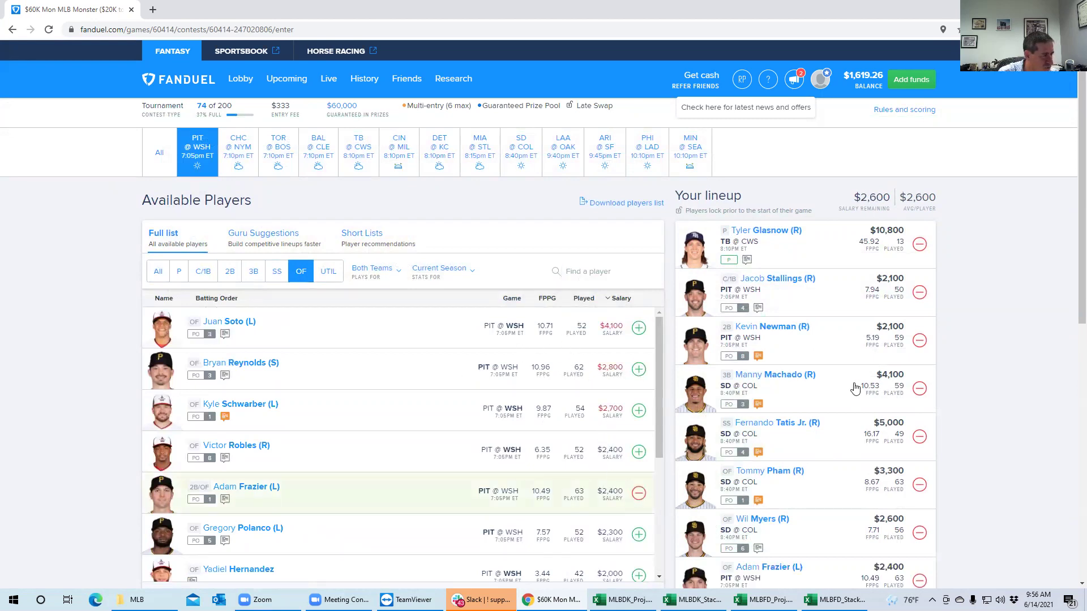
# Step: Add Gregory Polanco at UTIL from the PIT @ WSH players, review the full lineup, and dismiss the lineup-ready notice
pyautogui.click(331, 272)
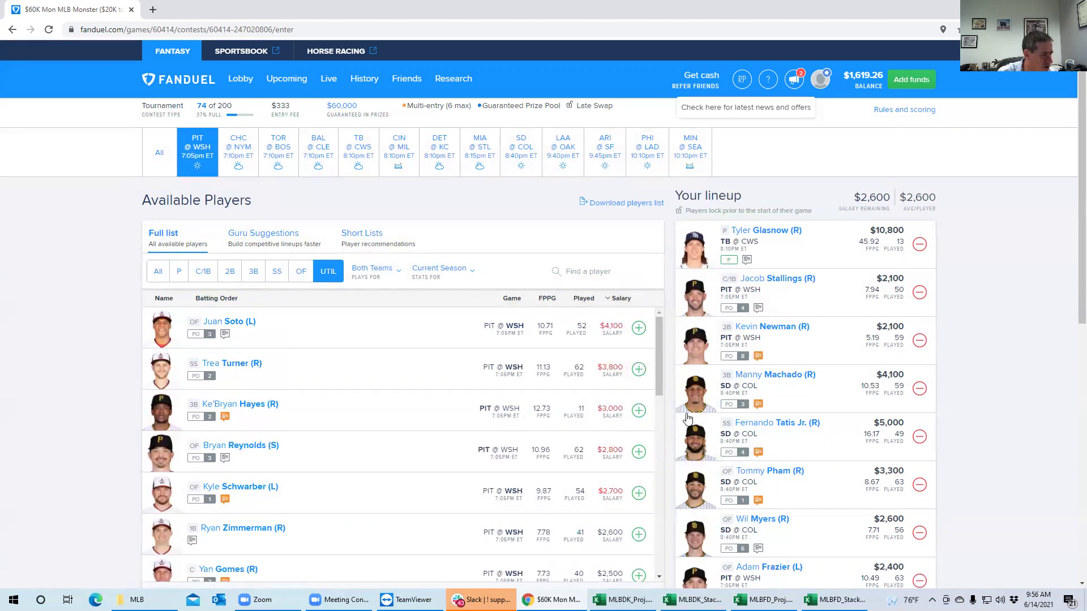
pyautogui.moveTo(657, 369); pyautogui.dragTo(656, 457)
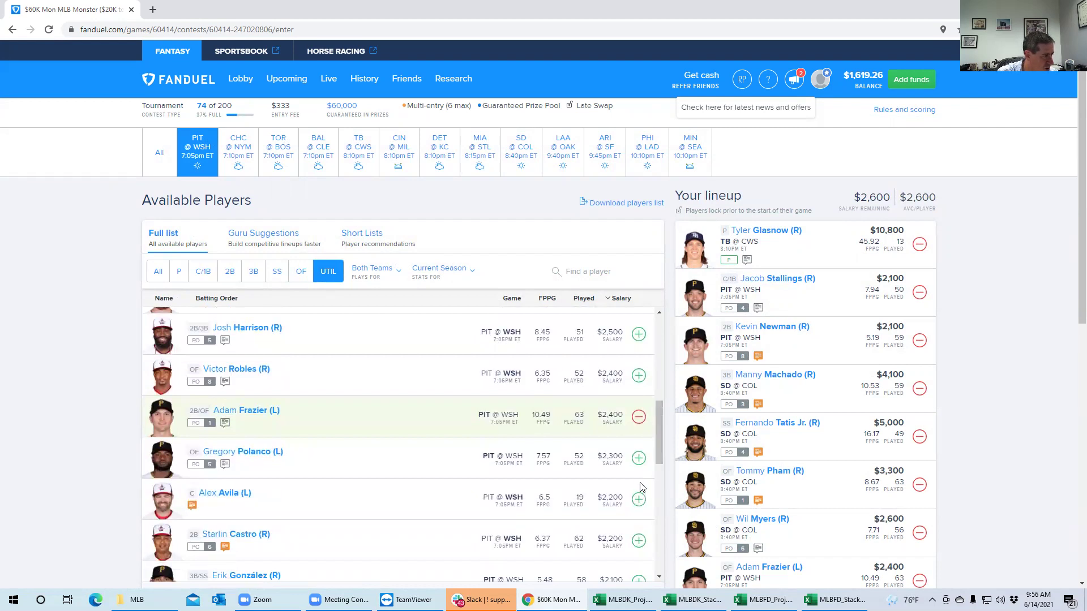
pyautogui.click(638, 458)
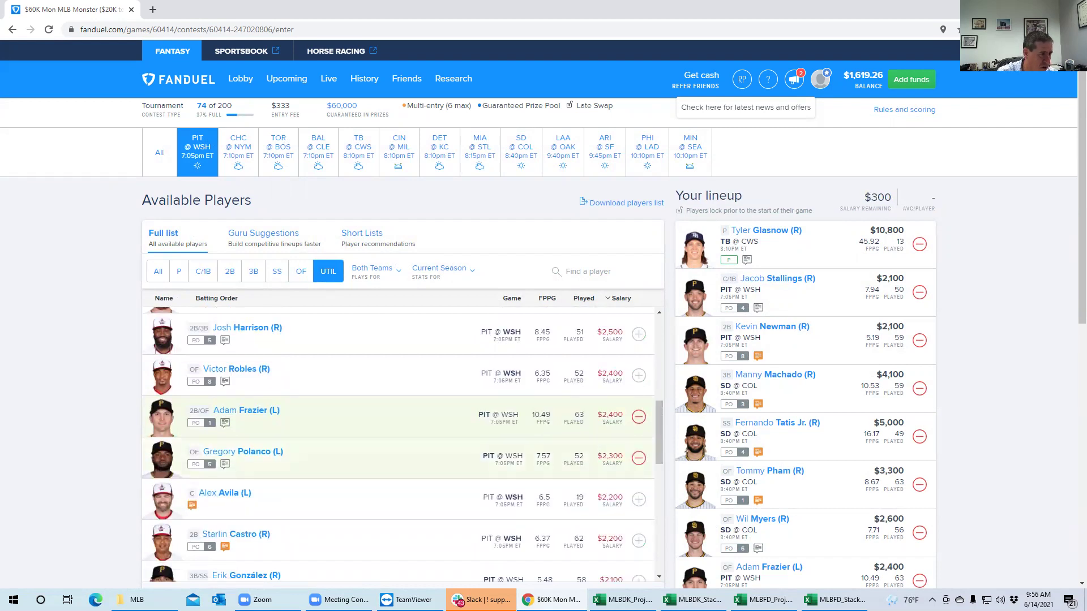
pyautogui.scroll(-1, 1071, 252)
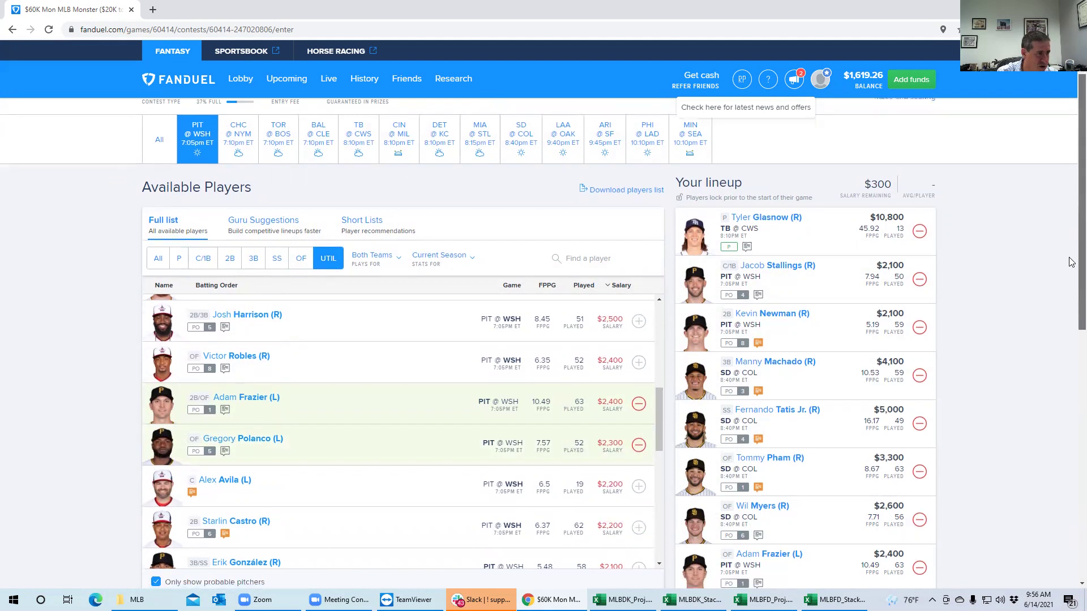
pyautogui.scroll(-1, 1070, 292)
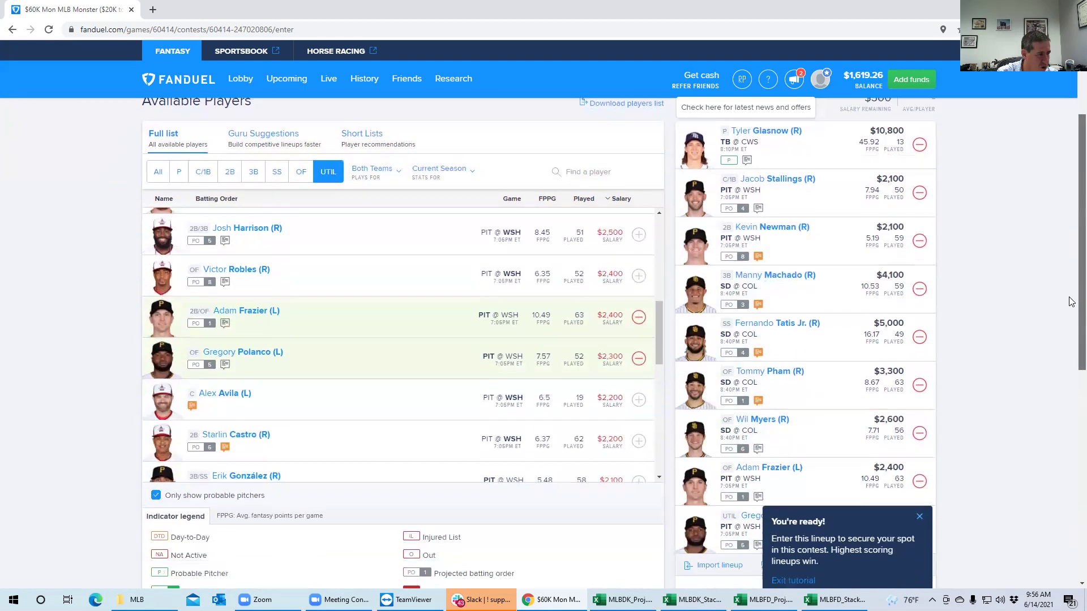
pyautogui.click(920, 515)
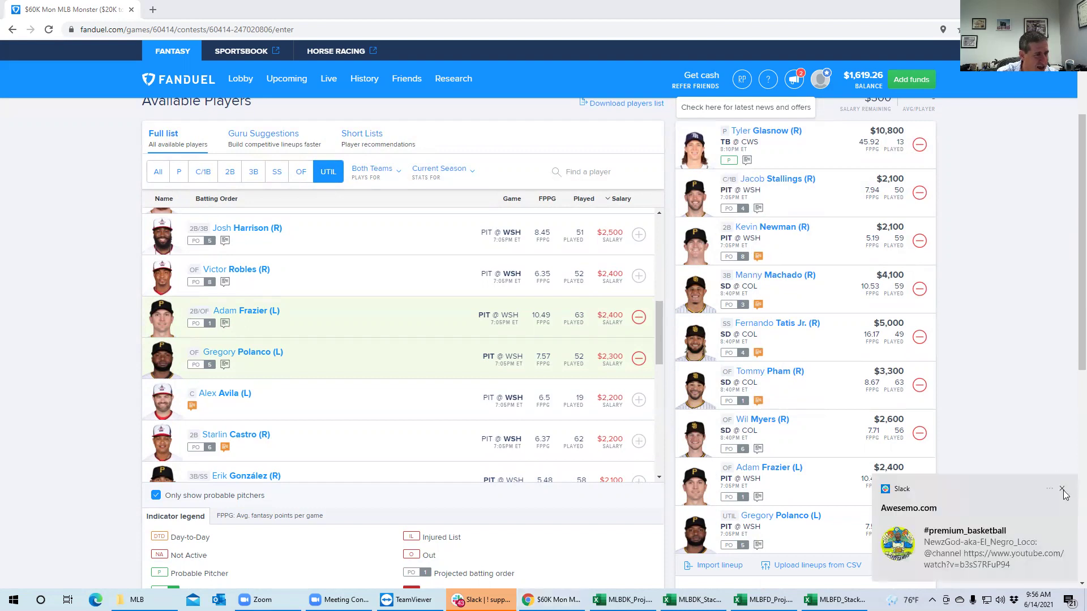
# Step: Dismiss the Slack notification, check MLBFD_Stacks, and read down the player list in MLBFD_Proj to Avisail Garcia's row
pyautogui.click(1061, 489)
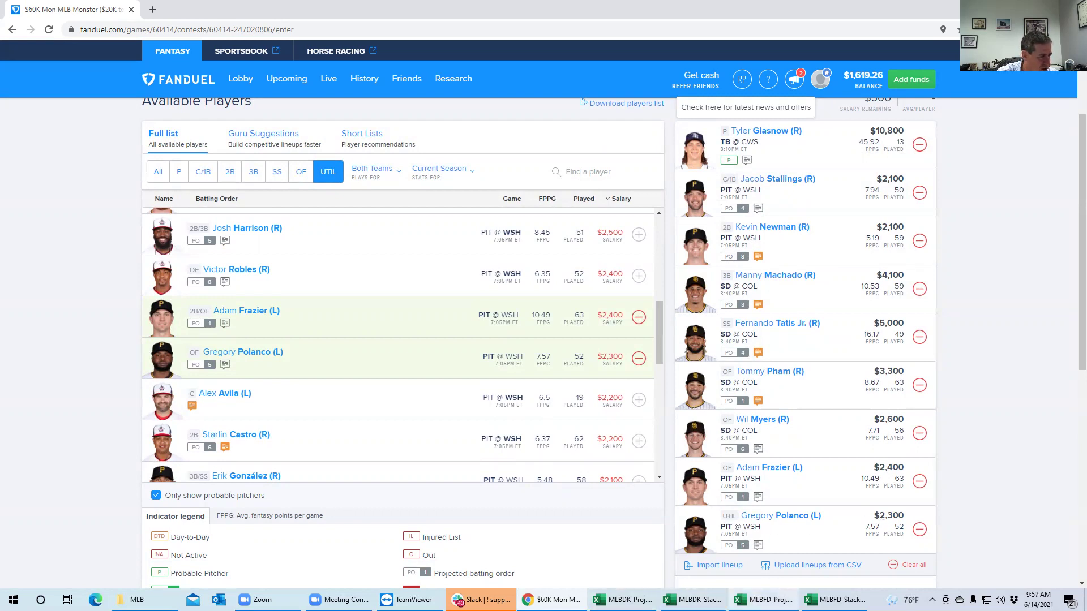
pyautogui.click(834, 600)
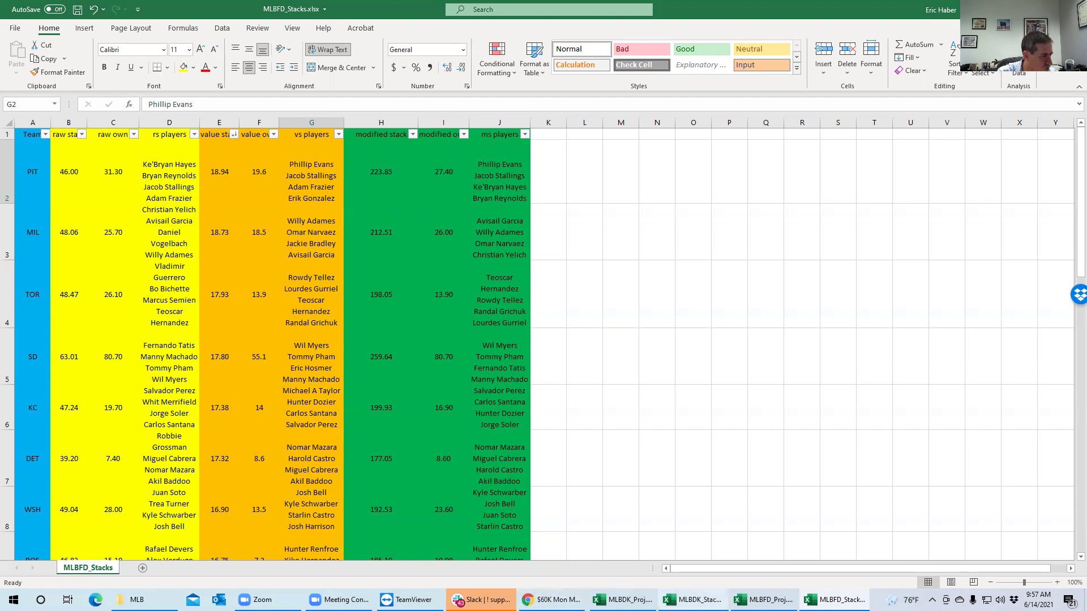
pyautogui.moveTo(696, 600)
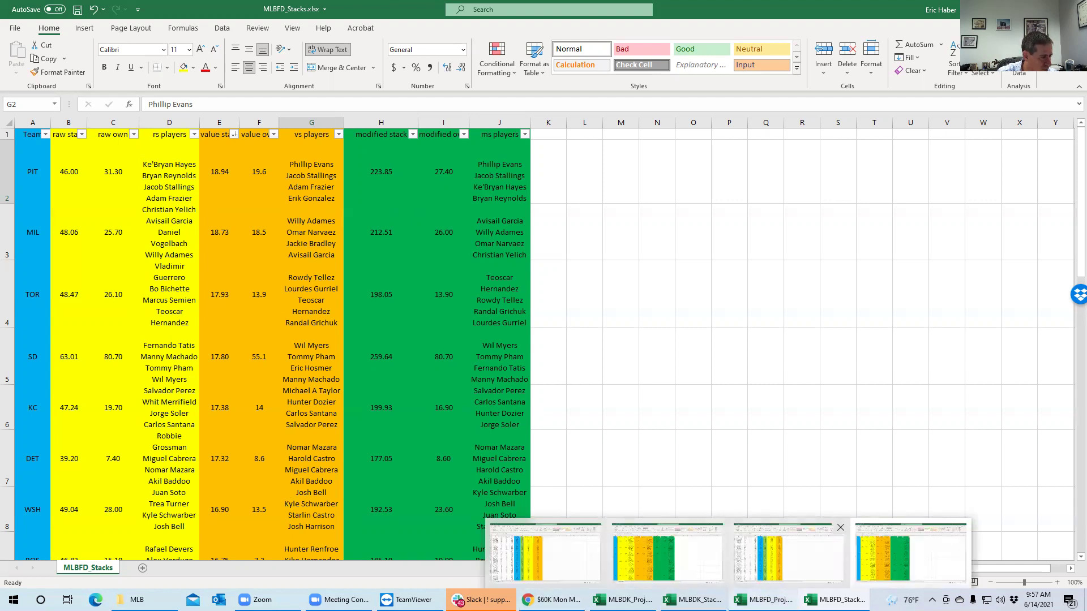
pyautogui.click(788, 554)
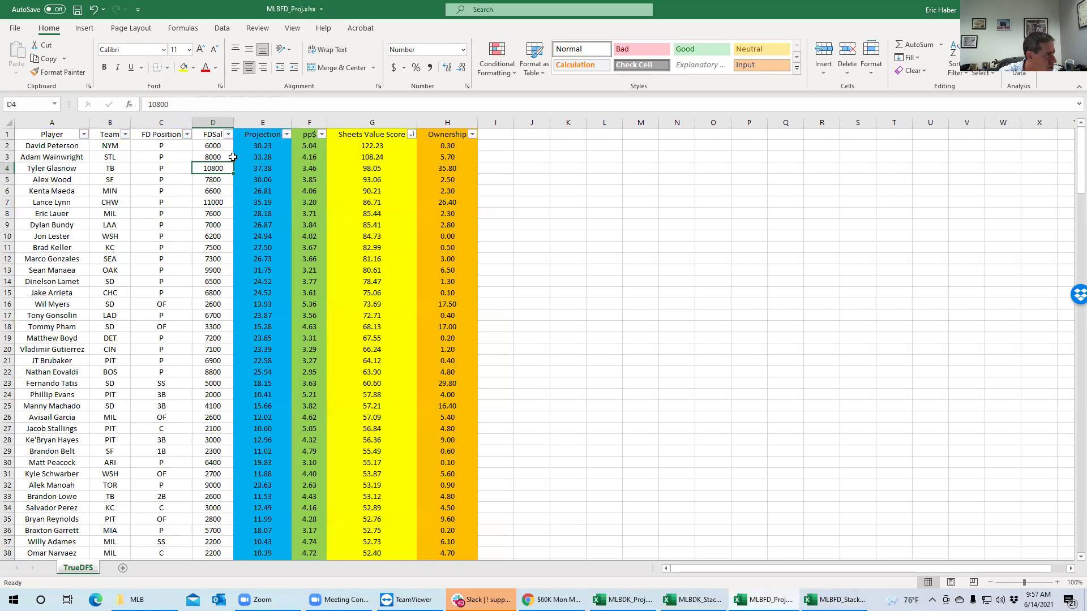
pyautogui.press('Down')
pyautogui.press('Down')
pyautogui.press('Down')
pyautogui.press('Down')
pyautogui.press('Down')
pyautogui.press('Down')
pyautogui.press('Down')
pyautogui.press('Down')
pyautogui.press('Down')
pyautogui.press('Down')
pyautogui.press('Down')
pyautogui.press('Down')
pyautogui.press('Down')
pyautogui.press('Down')
pyautogui.press('Down')
pyautogui.press('Down')
pyautogui.press('Down')
pyautogui.press('Down')
pyautogui.press('Down')
pyautogui.press('Down')
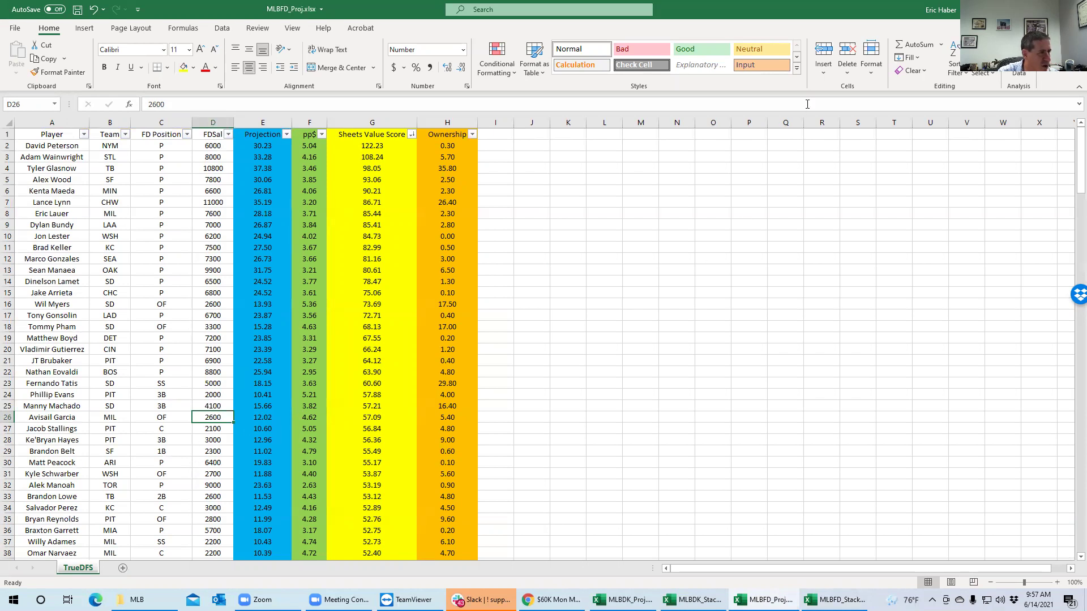
pyautogui.hotkey('alt', 'Tab')
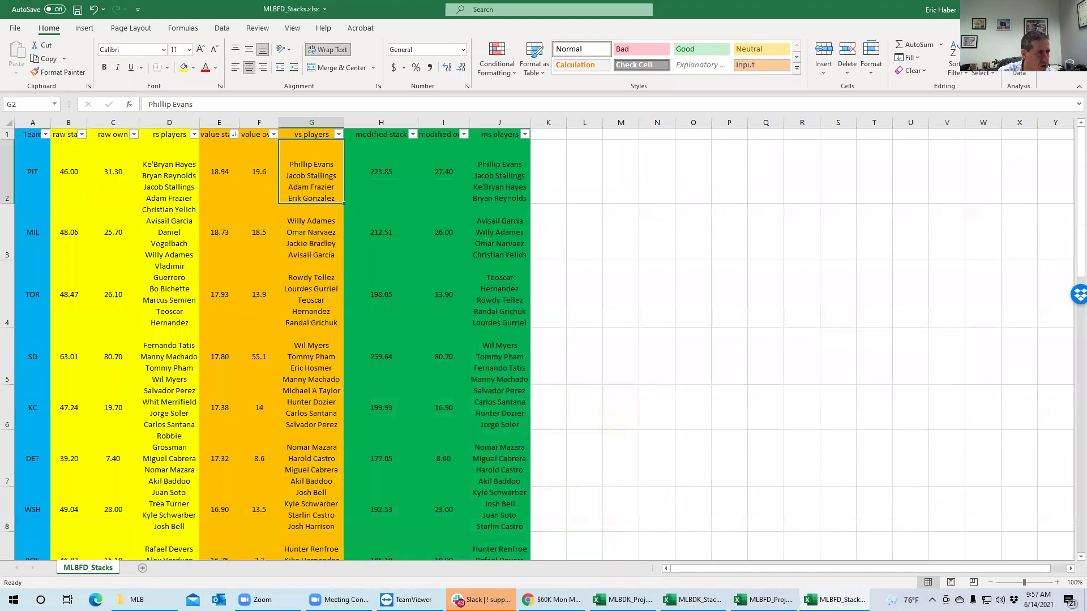
pyautogui.hotkey('alt', 'Tab')
# Step: Replace Gregory Polanco at UTIL with Avisail García by searching "garc" across all FanDuel games, and dismiss the lineup-ready notice
pyautogui.click(919, 529)
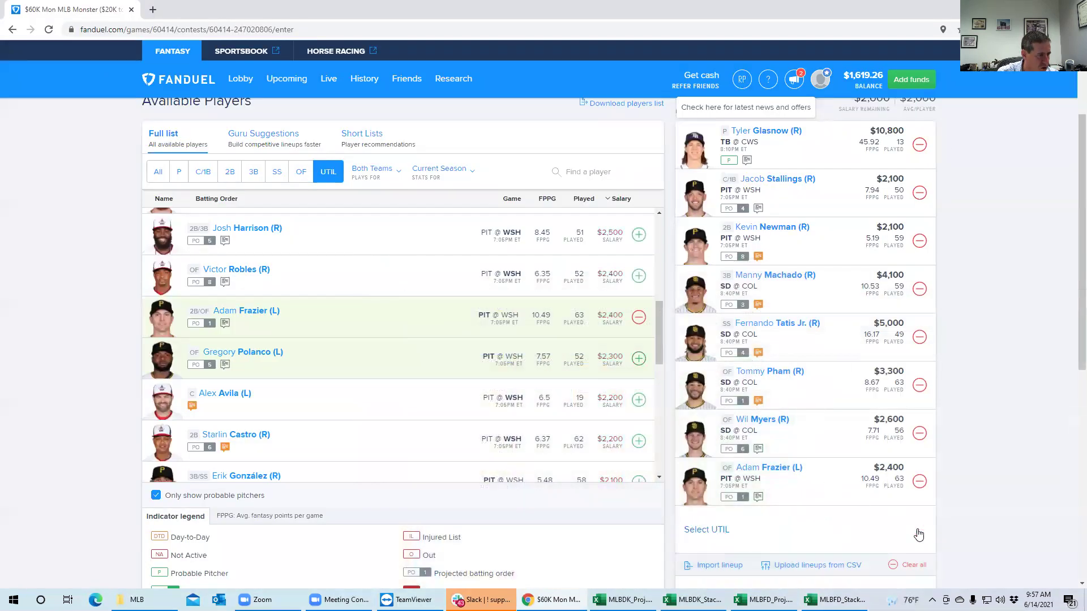
pyautogui.click(587, 176)
pyautogui.write('garc')
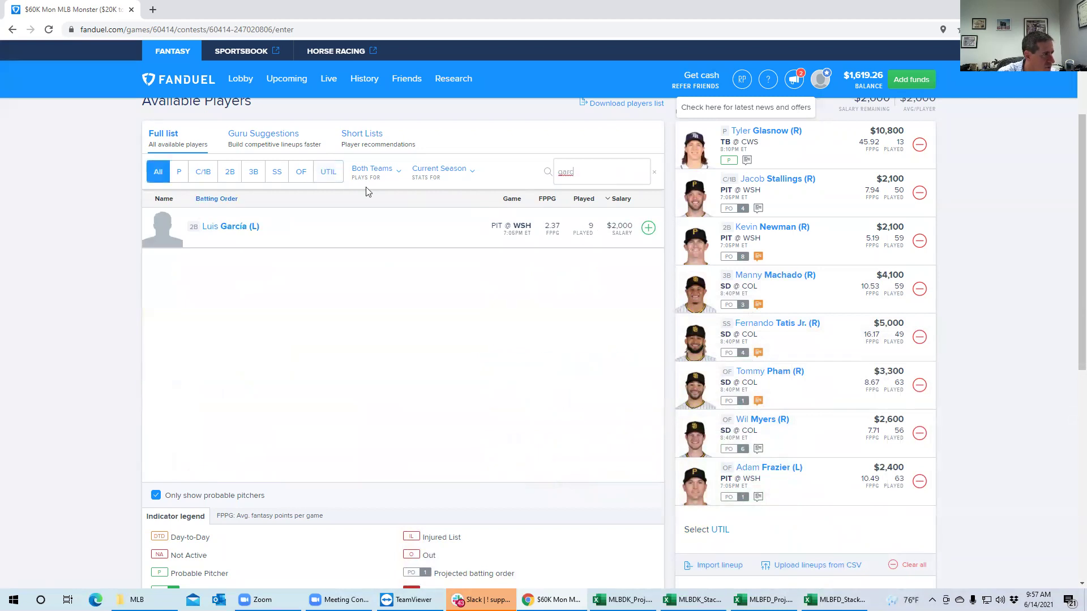
pyautogui.scroll(2, 1071, 166)
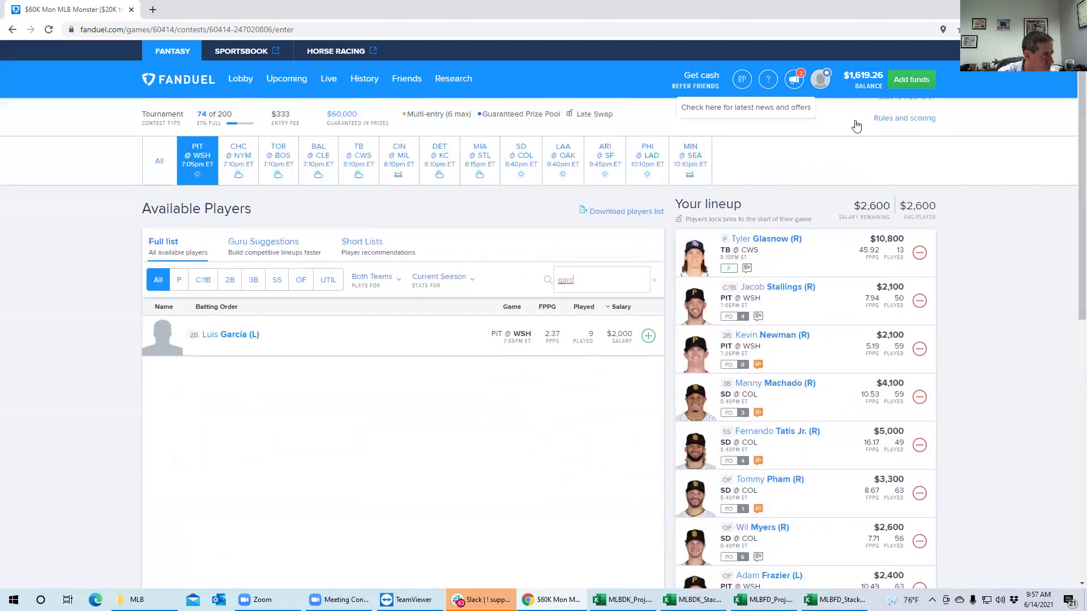
pyautogui.click(159, 164)
pyautogui.click(649, 338)
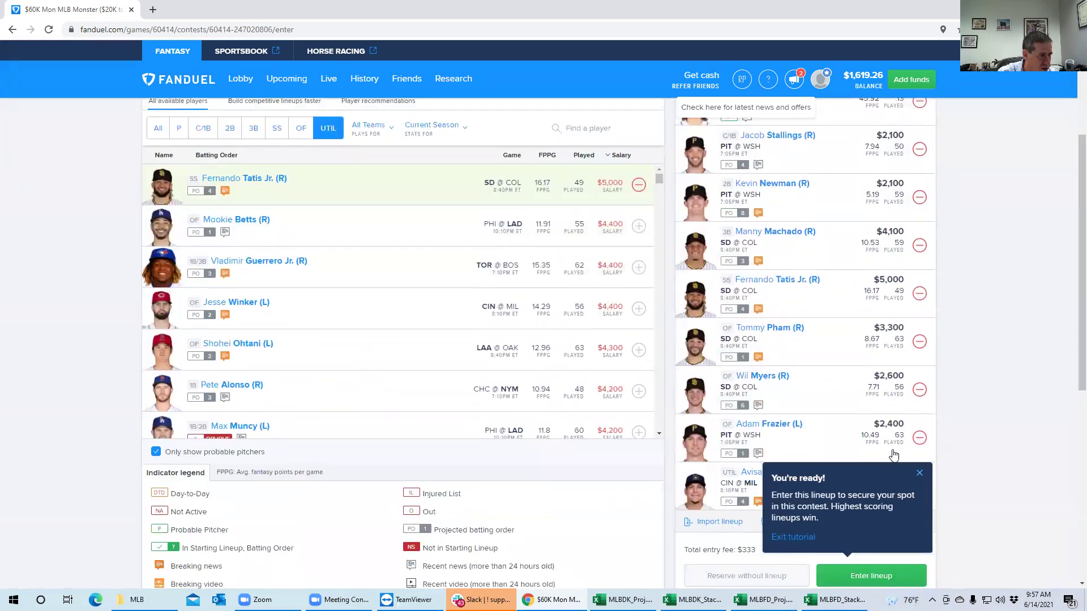
pyautogui.click(918, 474)
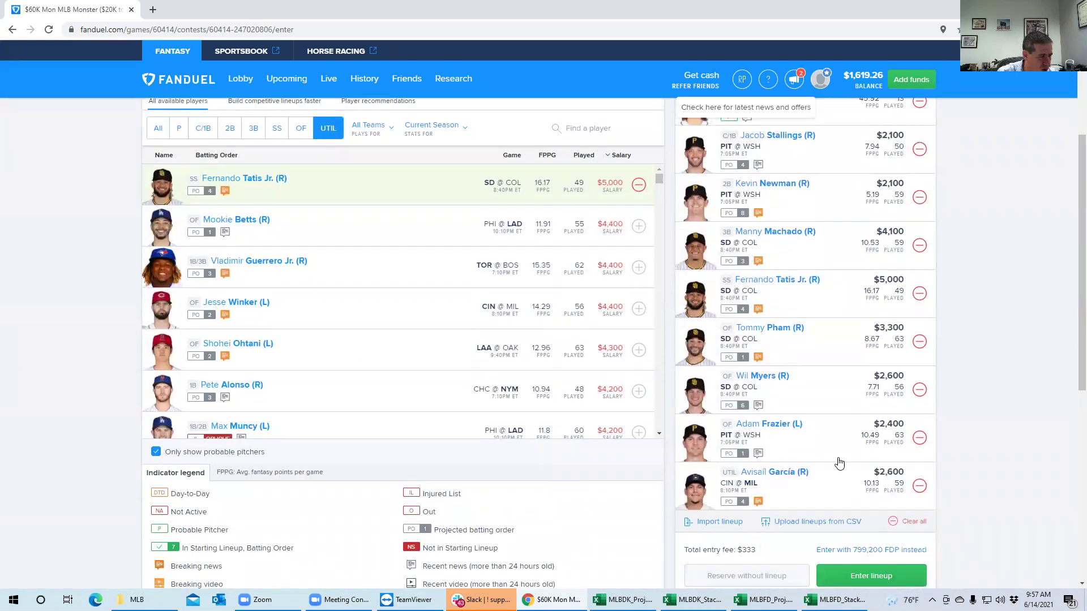
# Step: Review the FanDuel lineup and compare the MIL modified and value stack players in MLBFD_Stacks with MLBFD_Proj
pyautogui.scroll(1, 1071, 343)
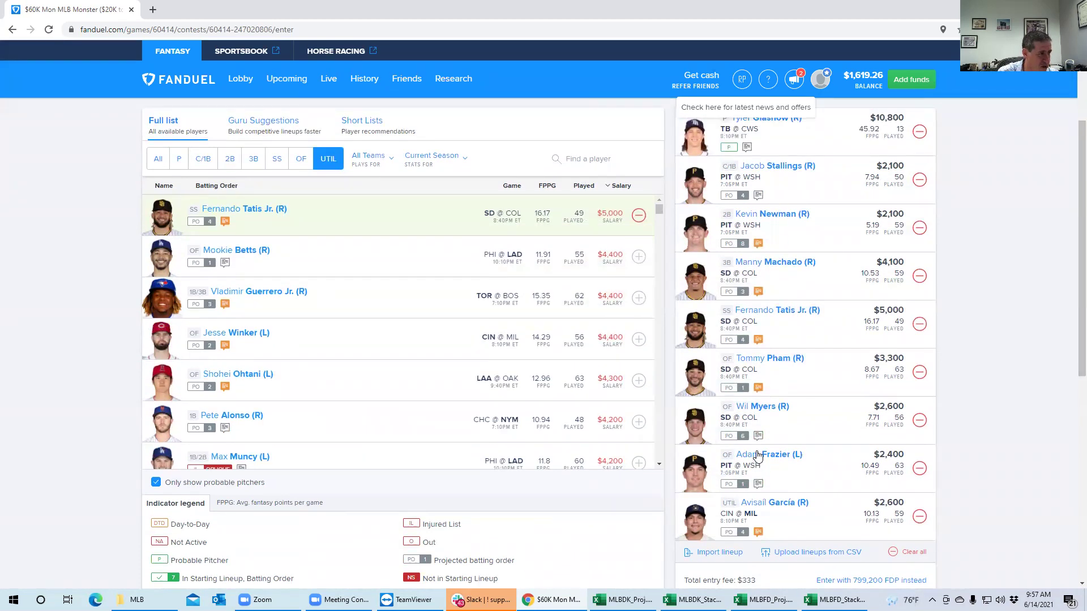
pyautogui.scroll(3, 1068, 259)
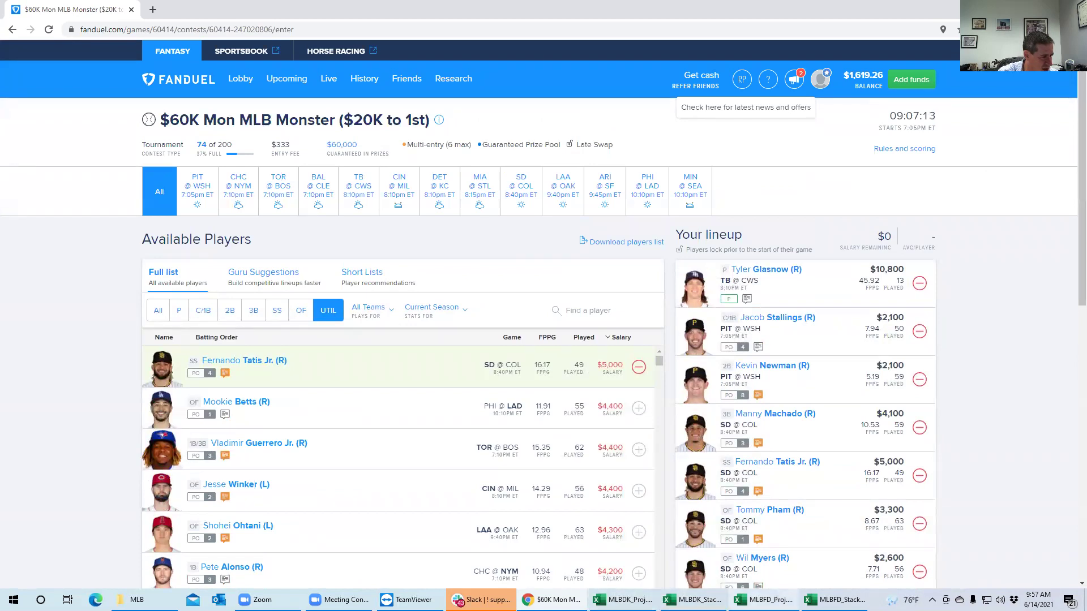
pyautogui.moveTo(764, 599)
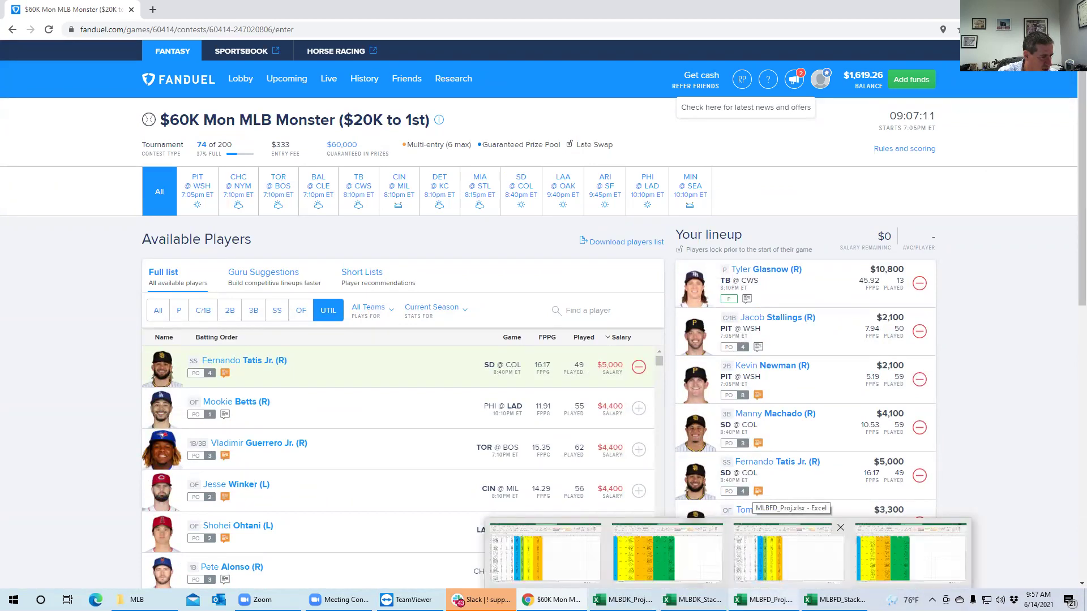
pyautogui.click(789, 557)
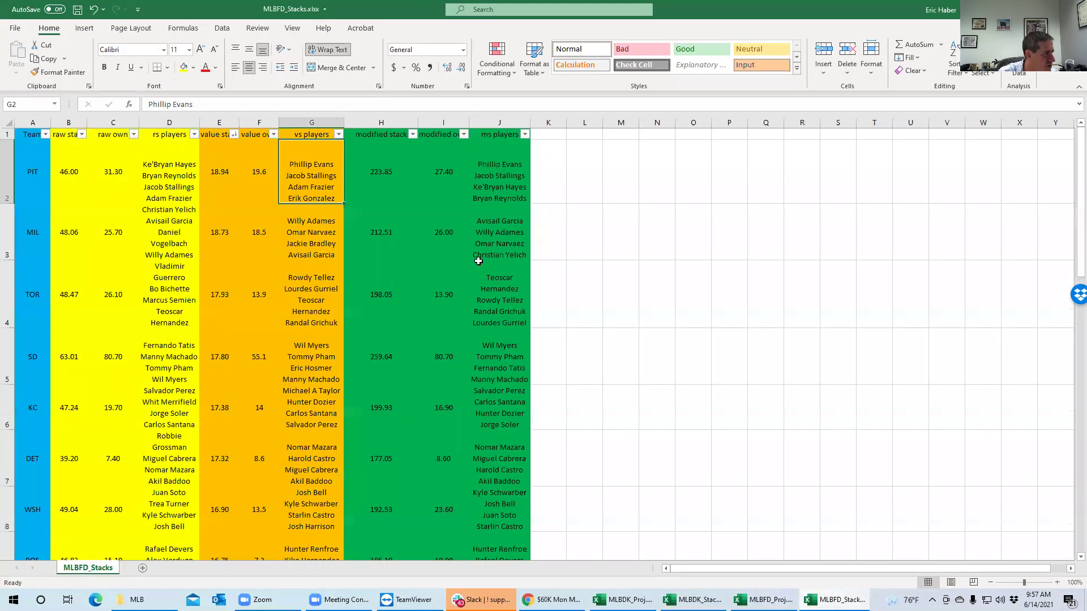
pyautogui.click(477, 244)
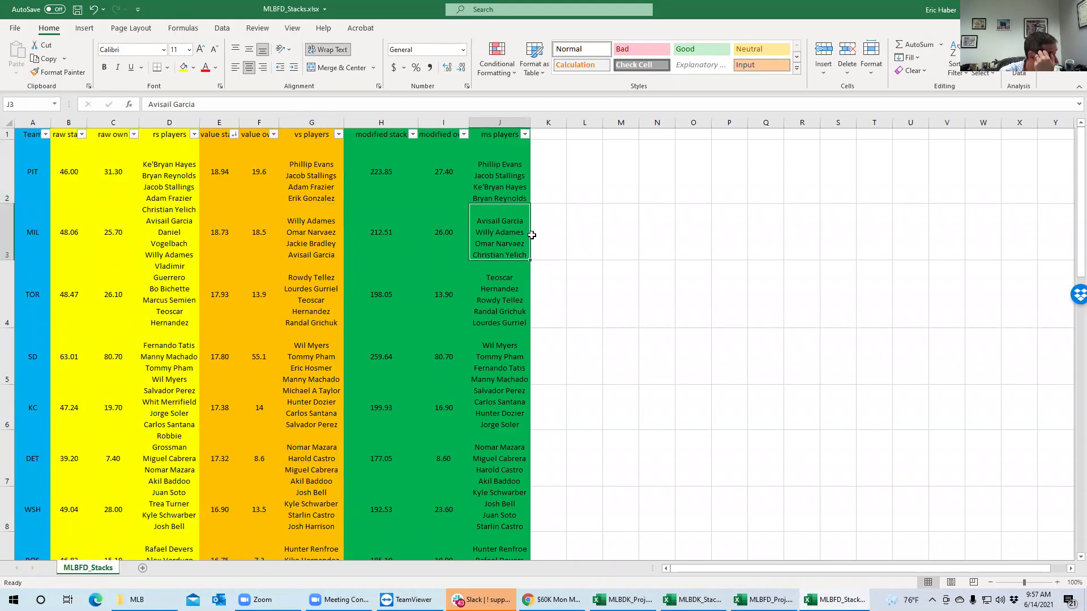
pyautogui.click(301, 235)
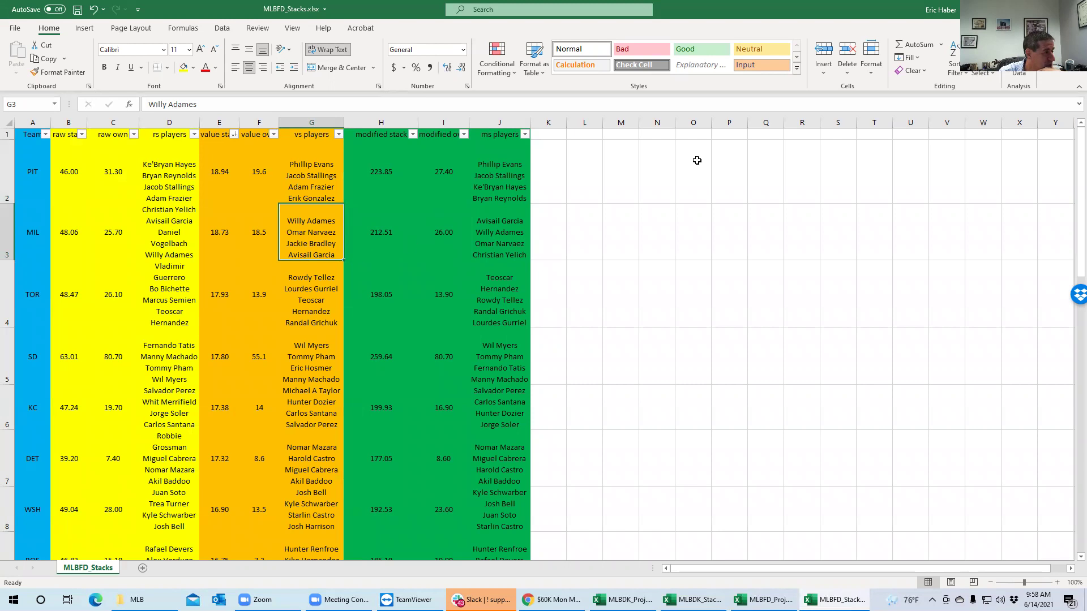
pyautogui.hotkey('alt', 'Tab')
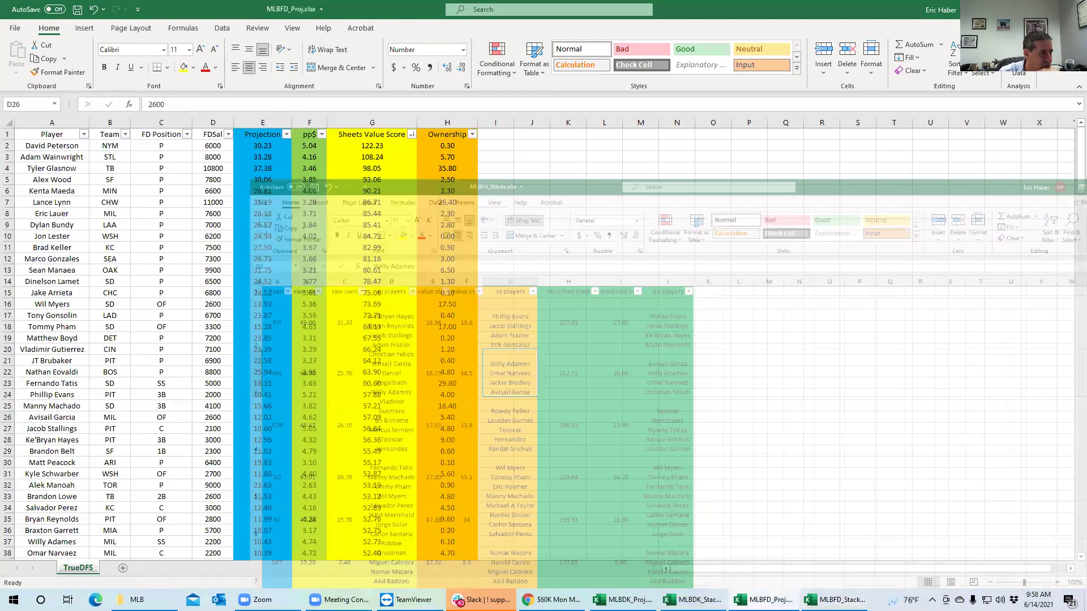
# Step: Return to FanDuel, search the CIN @ MIL players for "brad" and "ada", and compare the matches with the lineup
pyautogui.click(552, 599)
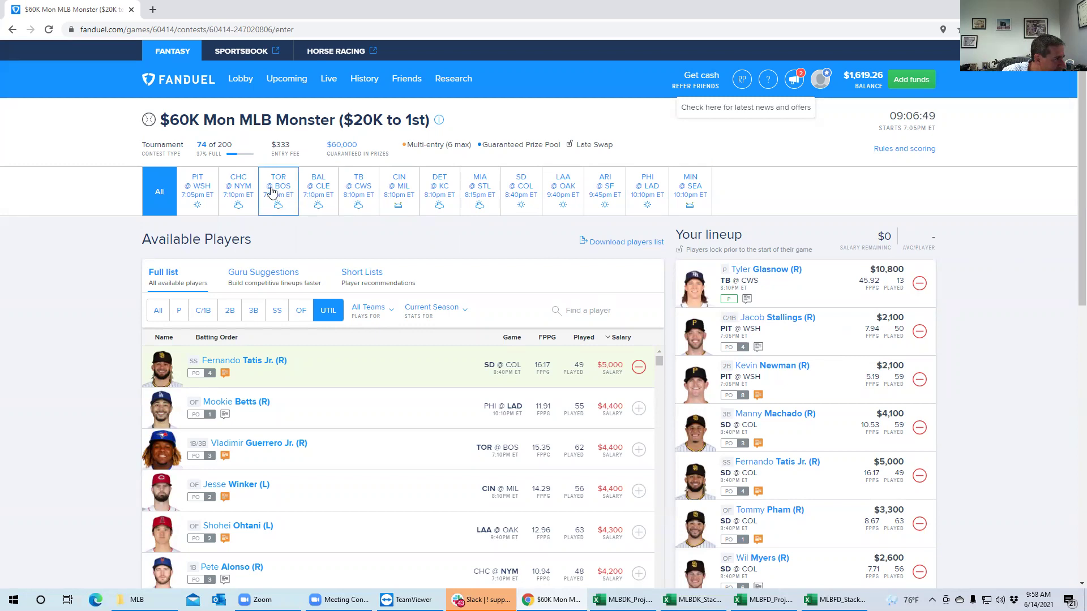
pyautogui.click(392, 194)
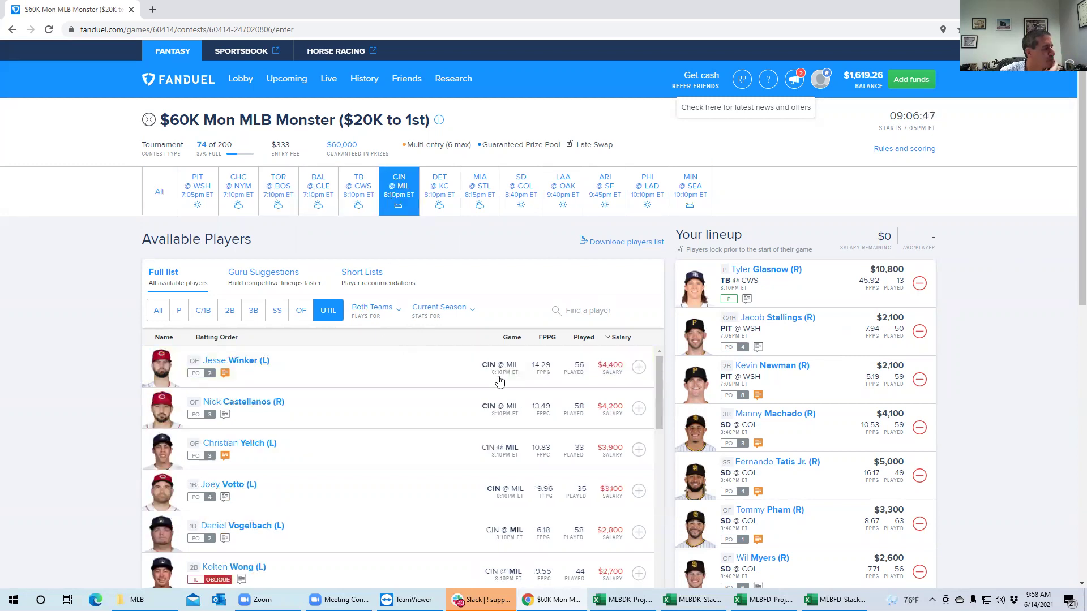
pyautogui.click(588, 310)
pyautogui.write('brad')
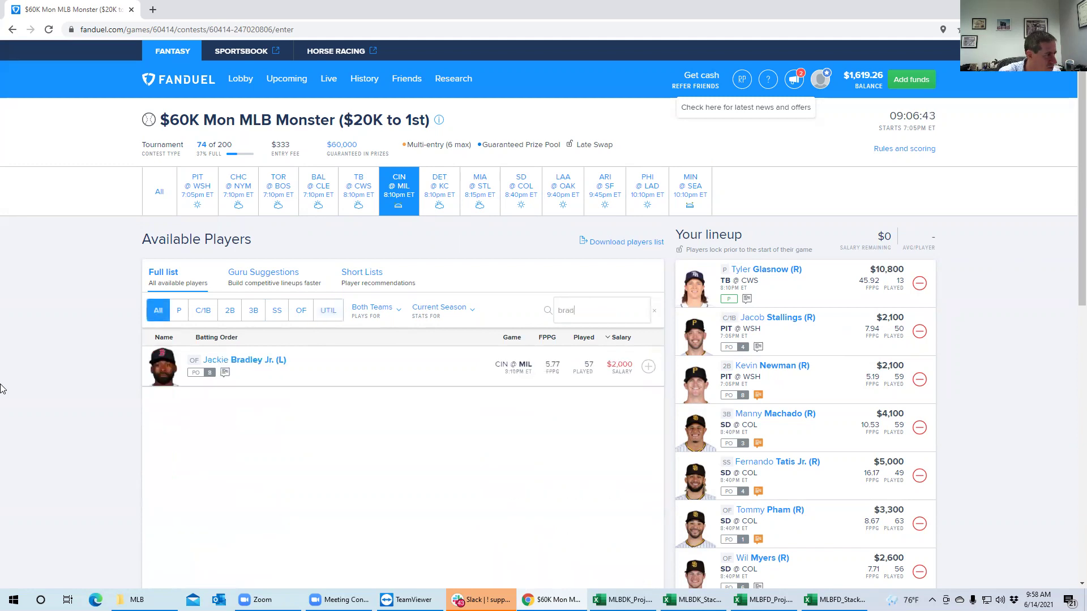
pyautogui.hotkey('ctrl', 'a')
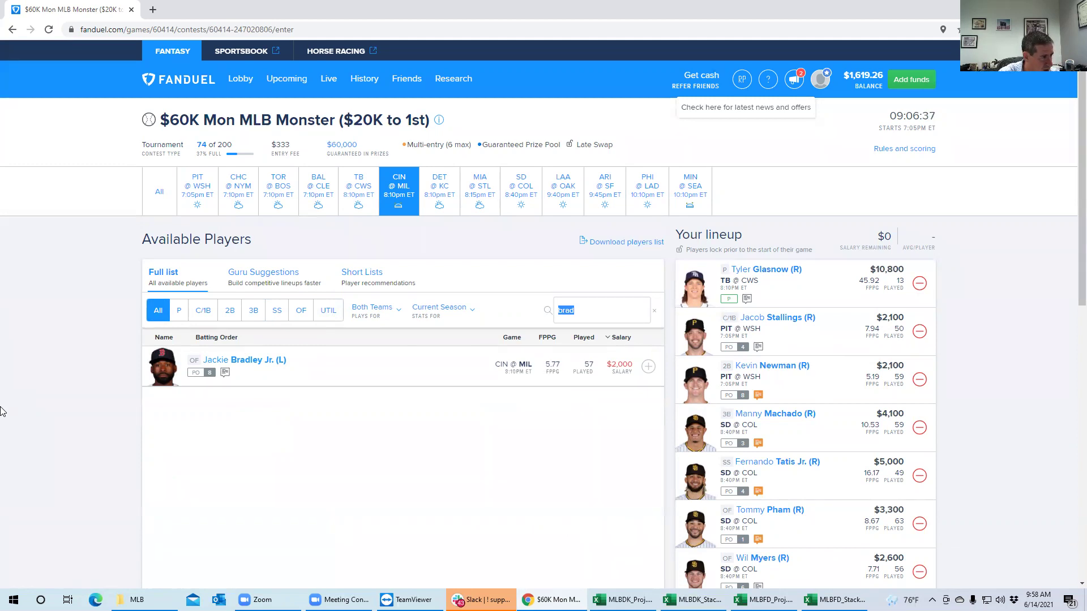
pyautogui.write('ada')
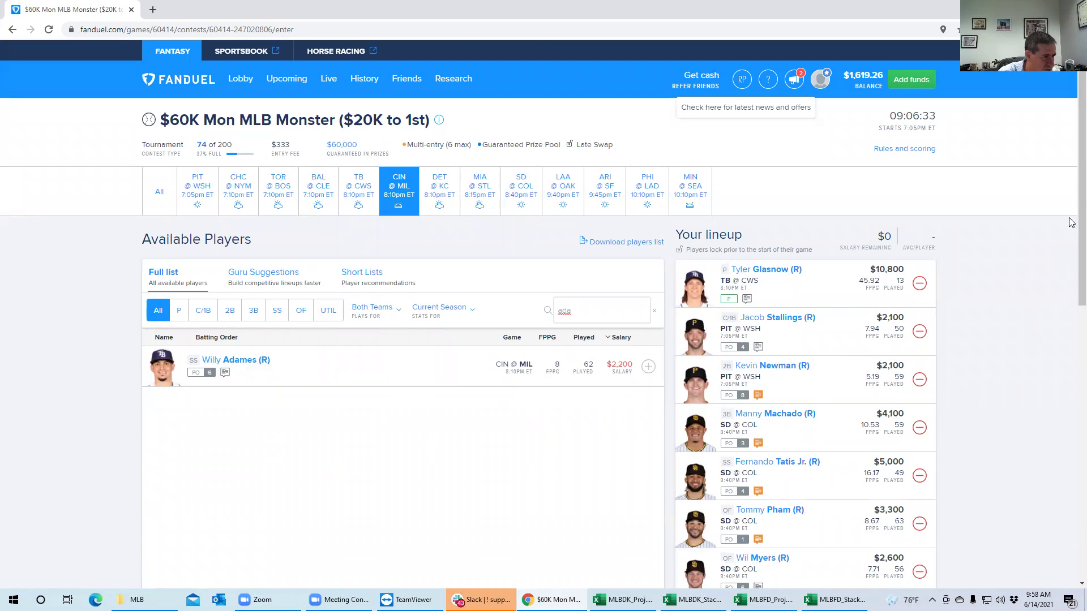
pyautogui.scroll(-1, 1071, 222)
pyautogui.scroll(-5, 1064, 255)
pyautogui.scroll(2, 1052, 305)
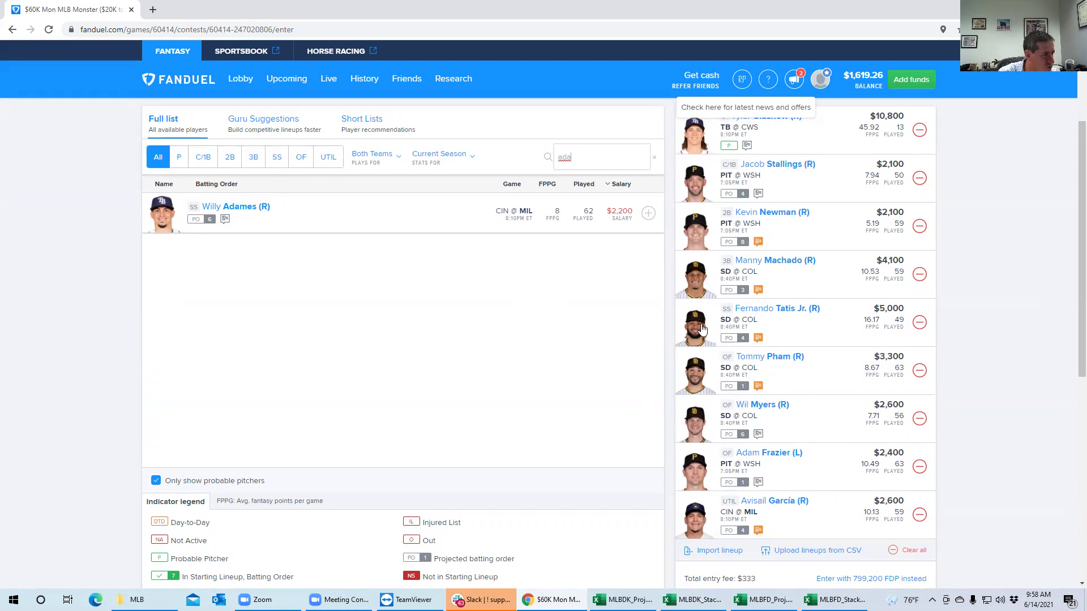
pyautogui.scroll(3, 475, 204)
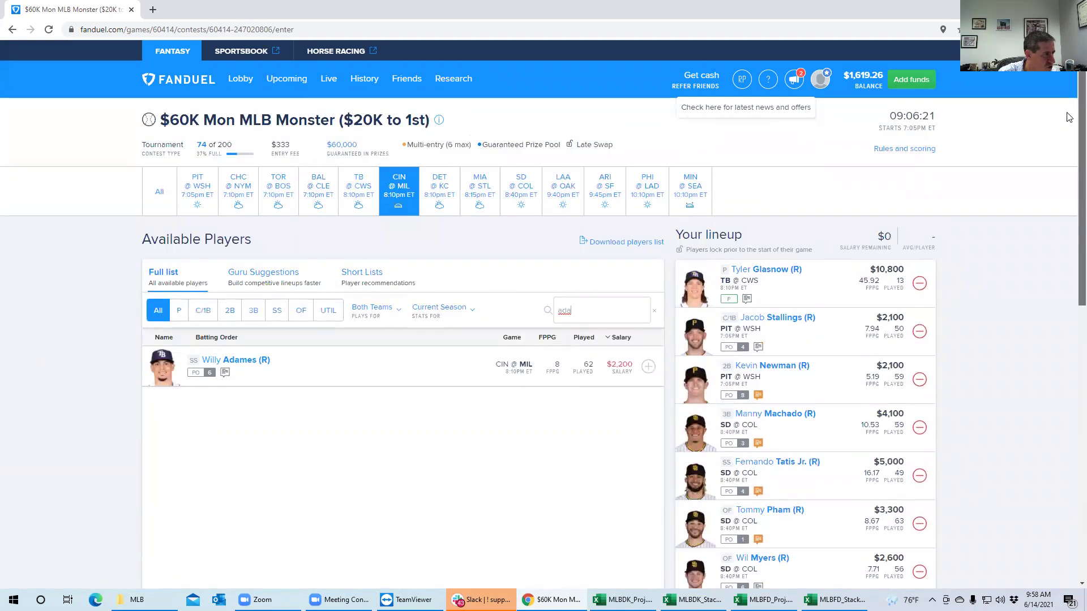
# Step: Clear the player search, list the CIN @ MIL second basemen, and compare them with the current lineup
pyautogui.click(229, 310)
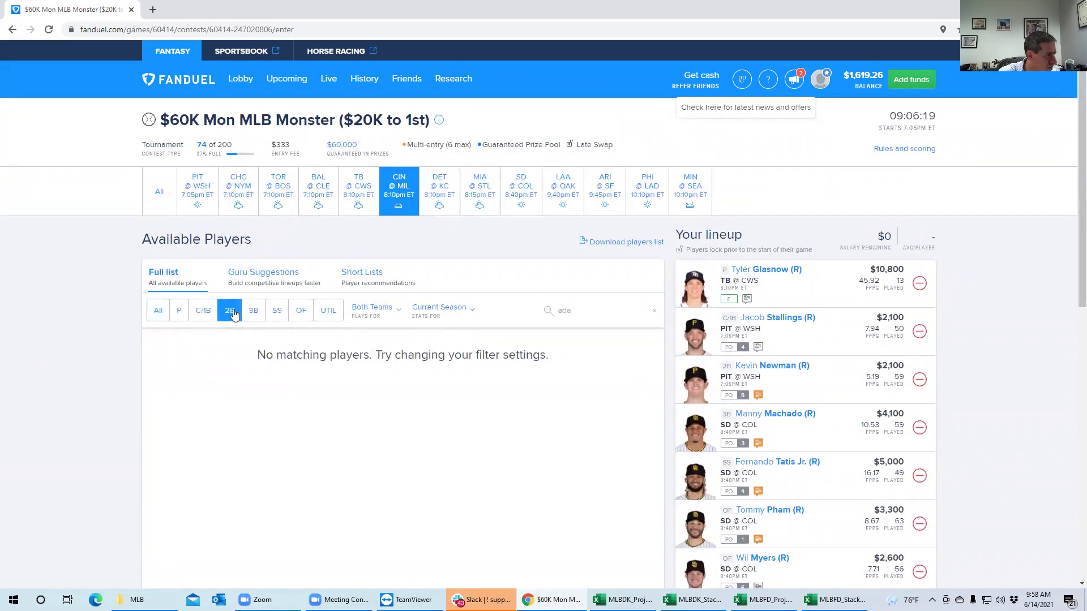
pyautogui.moveTo(574, 310); pyautogui.dragTo(463, 308)
pyautogui.write('\\')
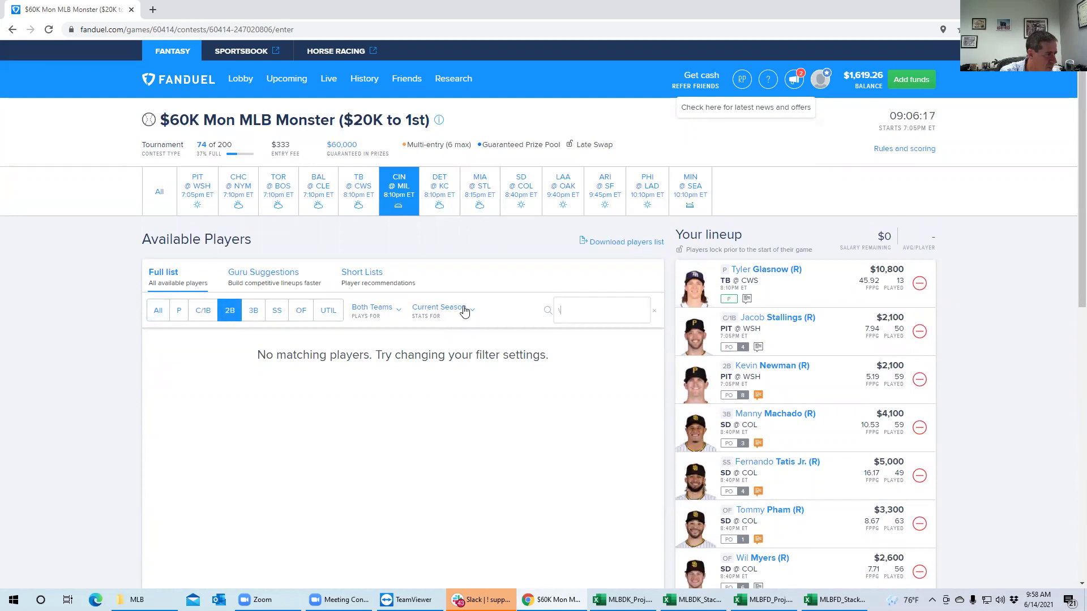
pyautogui.press('BackSpace')
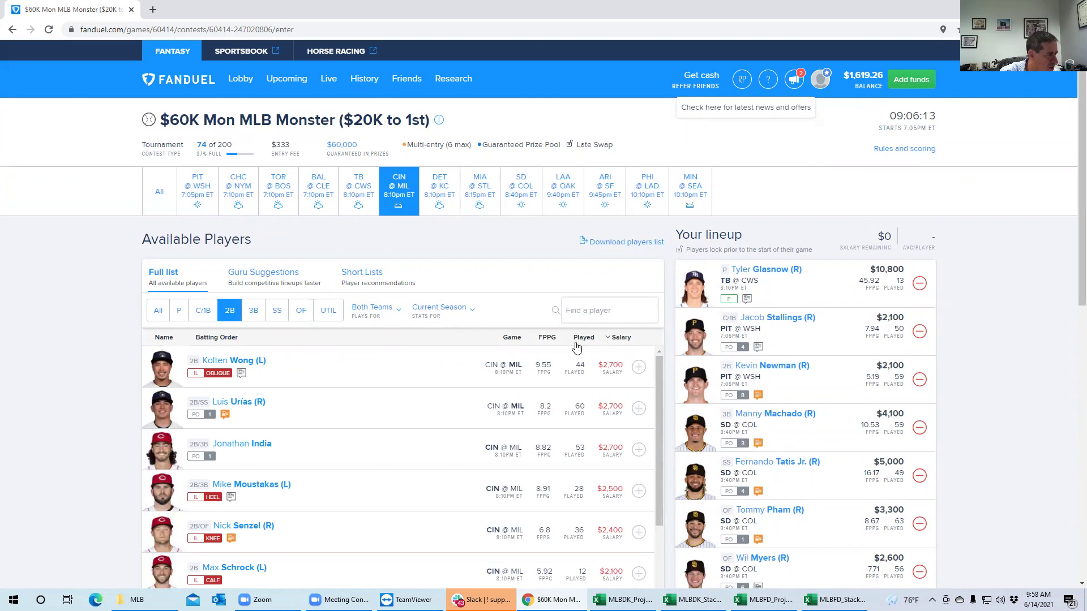
pyautogui.click(585, 311)
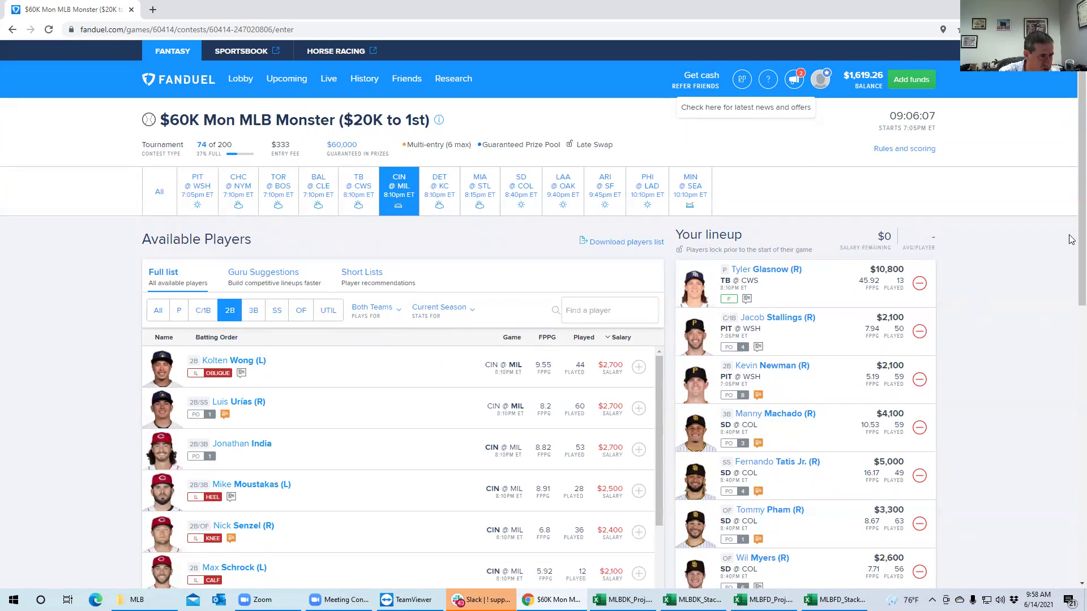
pyautogui.scroll(-2, 1071, 240)
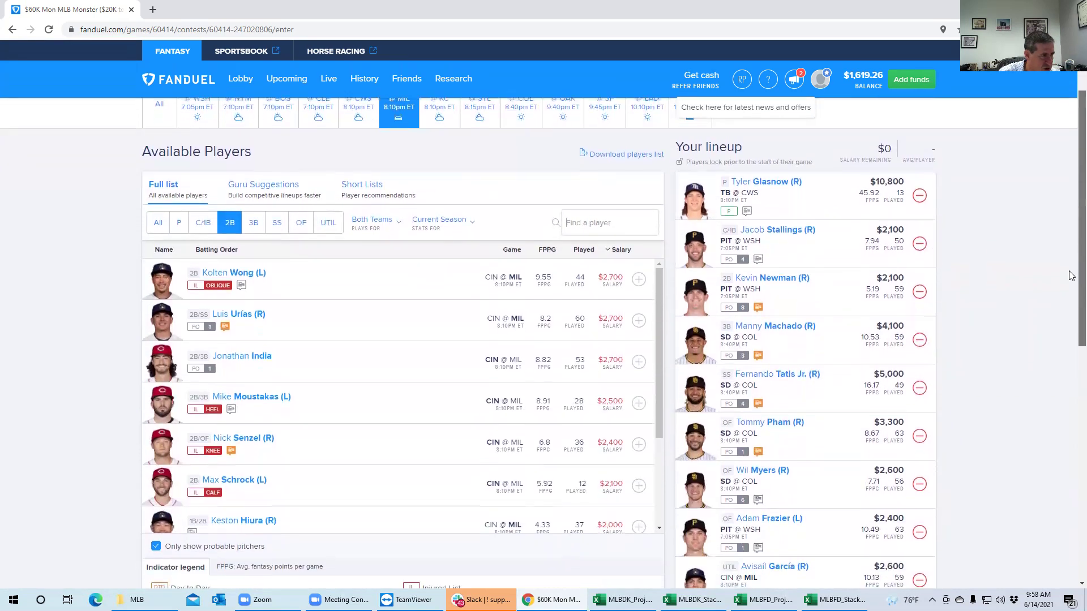
pyautogui.scroll(-2, 1071, 283)
pyautogui.scroll(1, 1072, 301)
pyautogui.scroll(-1, 1071, 302)
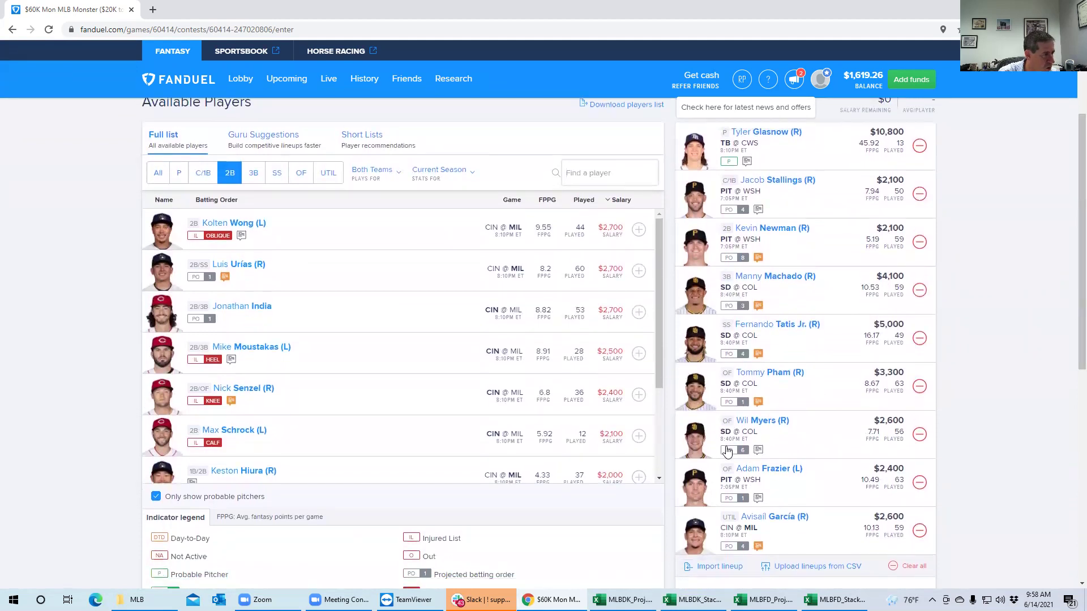
# Step: Recheck the value stacks in MLBFD_Stacks and enter the FanDuel lineup in the $60K Mon MLB Monster contest
pyautogui.click(837, 600)
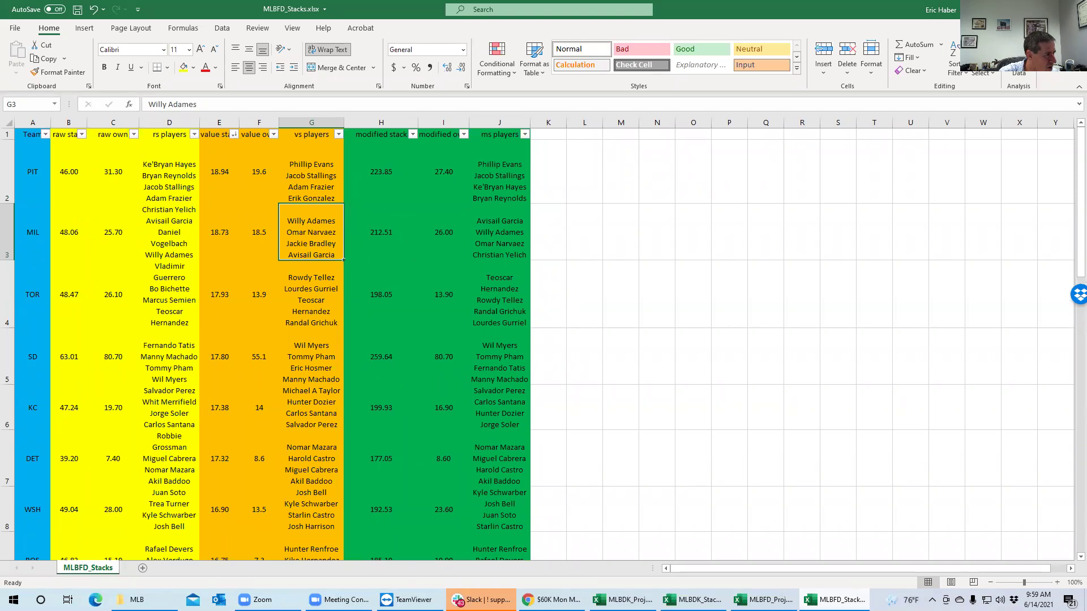
pyautogui.click(836, 599)
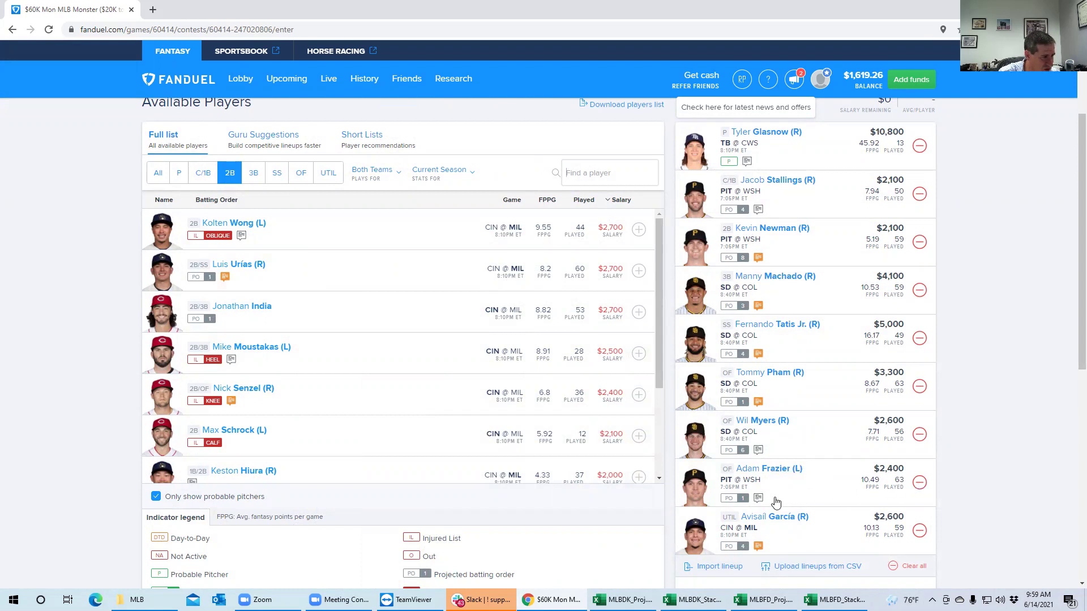
pyautogui.scroll(-3, 1072, 261)
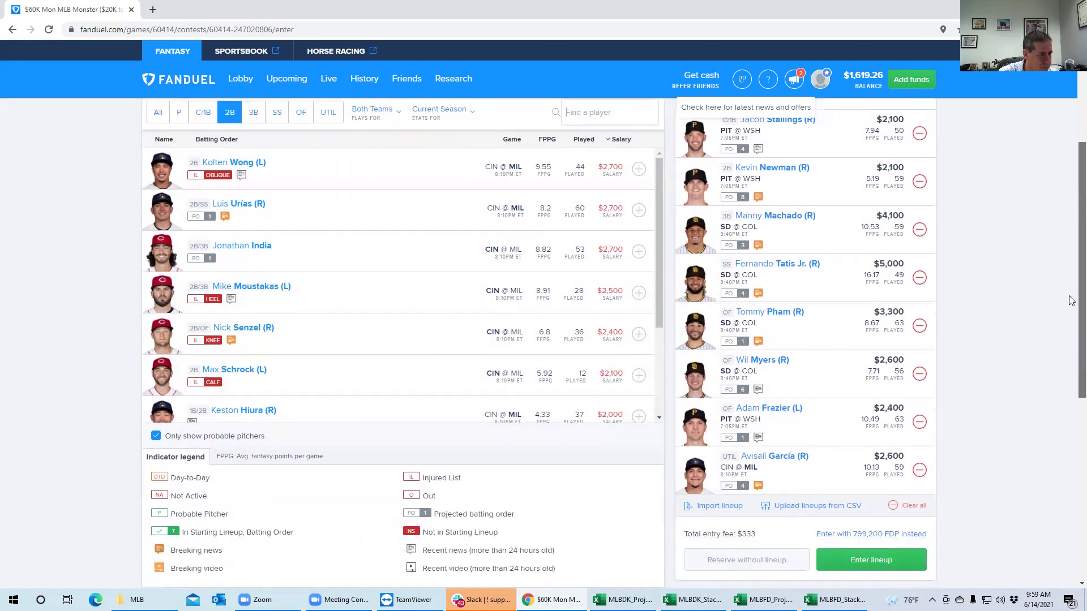
pyautogui.click(879, 463)
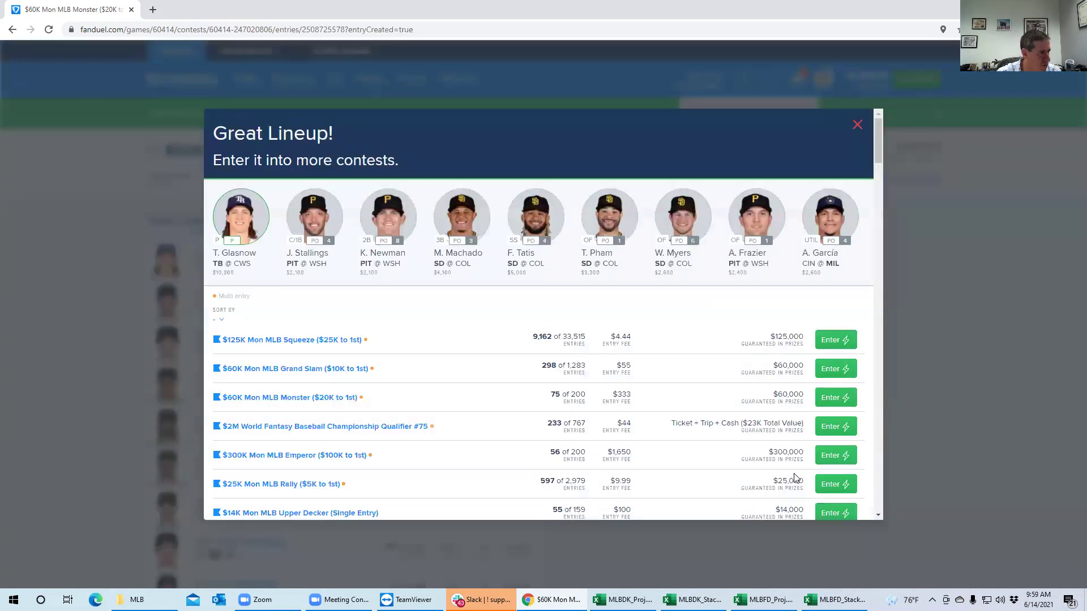
# Step: Dismiss the offer to enter more contests, glance through MLBDK_Stacks and MLBFD_Proj, and return to FanDuel
pyautogui.click(854, 123)
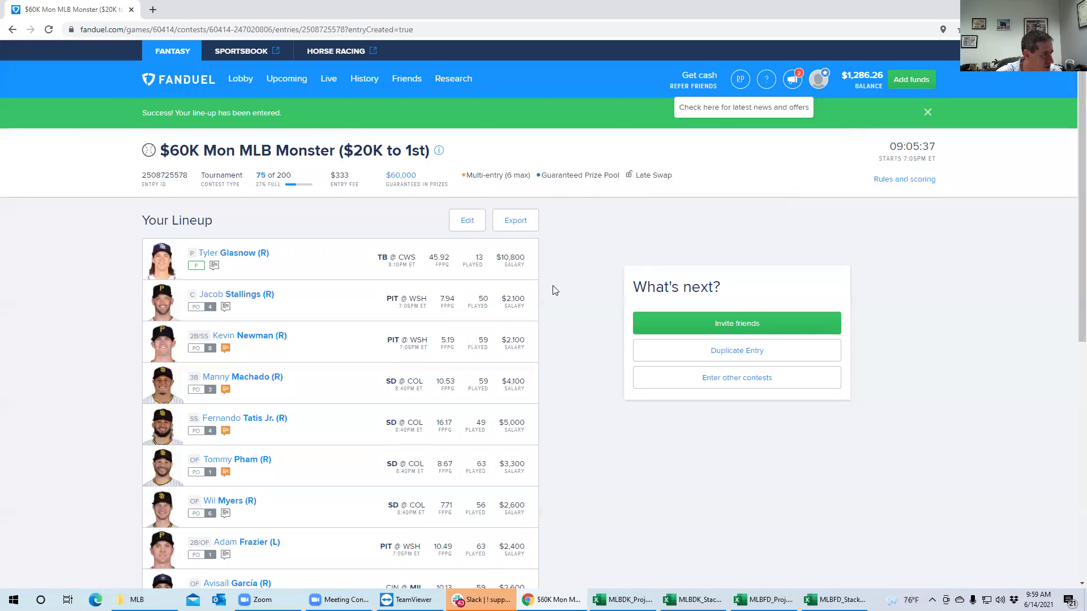
pyautogui.click(623, 599)
pyautogui.click(693, 599)
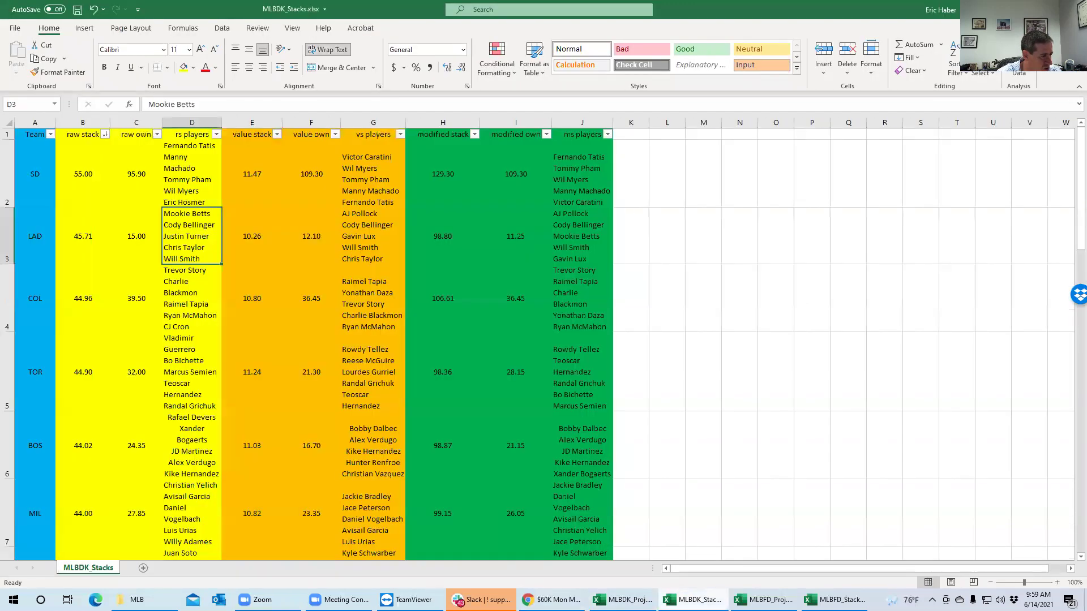
pyautogui.click(763, 599)
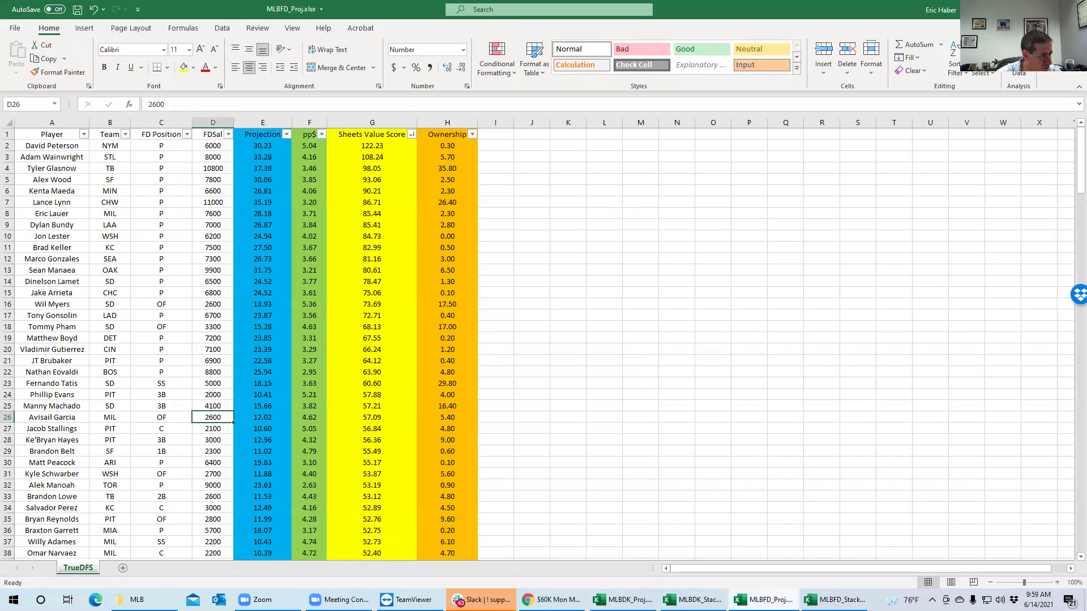
pyautogui.click(693, 599)
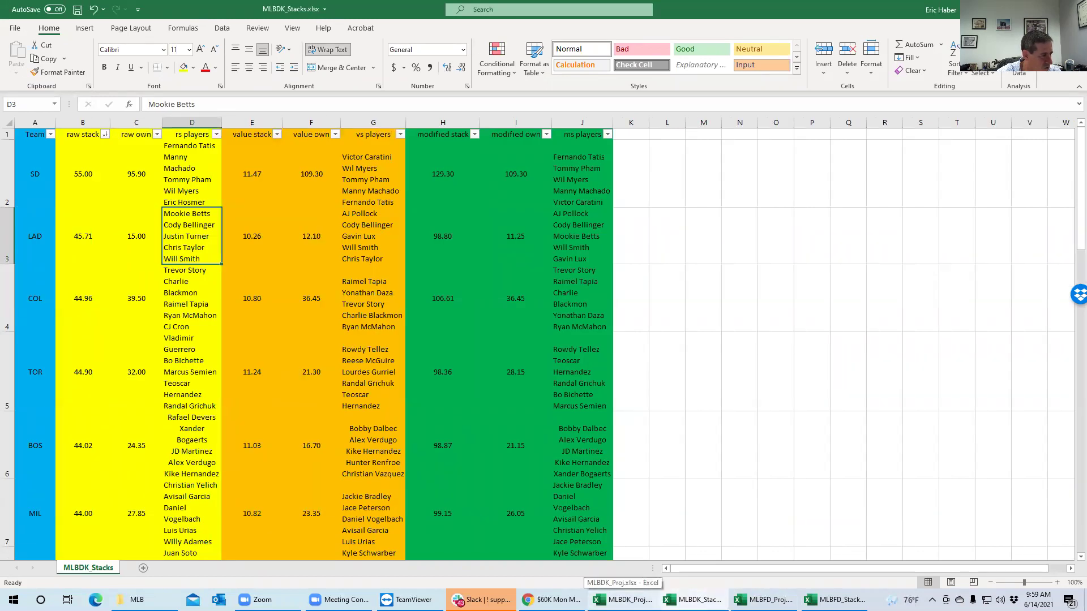
pyautogui.click(553, 600)
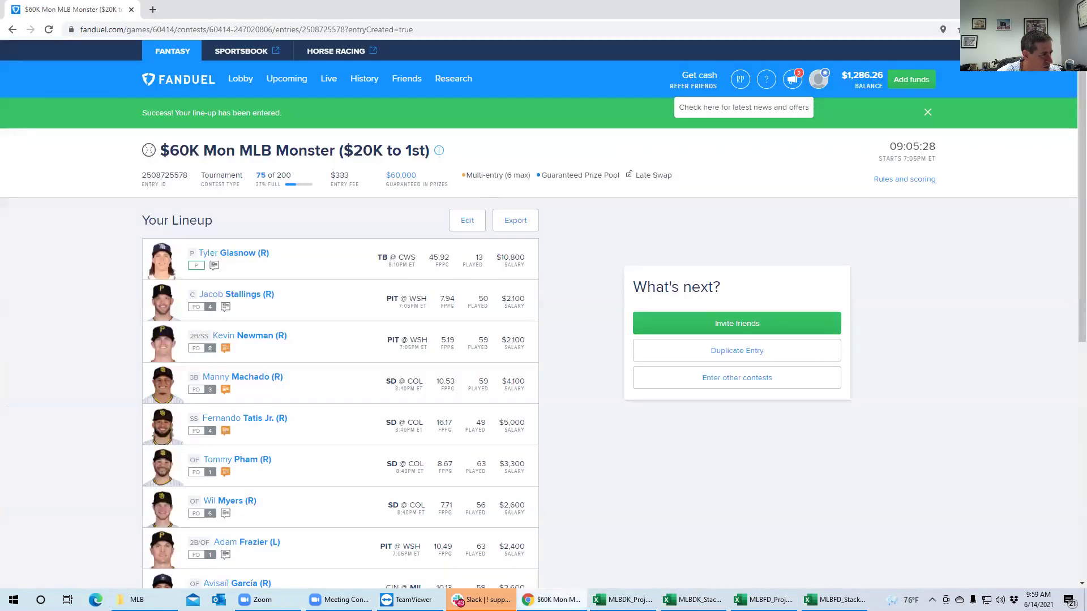
# Step: Go back to the FanDuel lobby, list the MLB tournaments, and open the $125K Mon MLB Squeeze contest for a new lineup
pyautogui.click(241, 79)
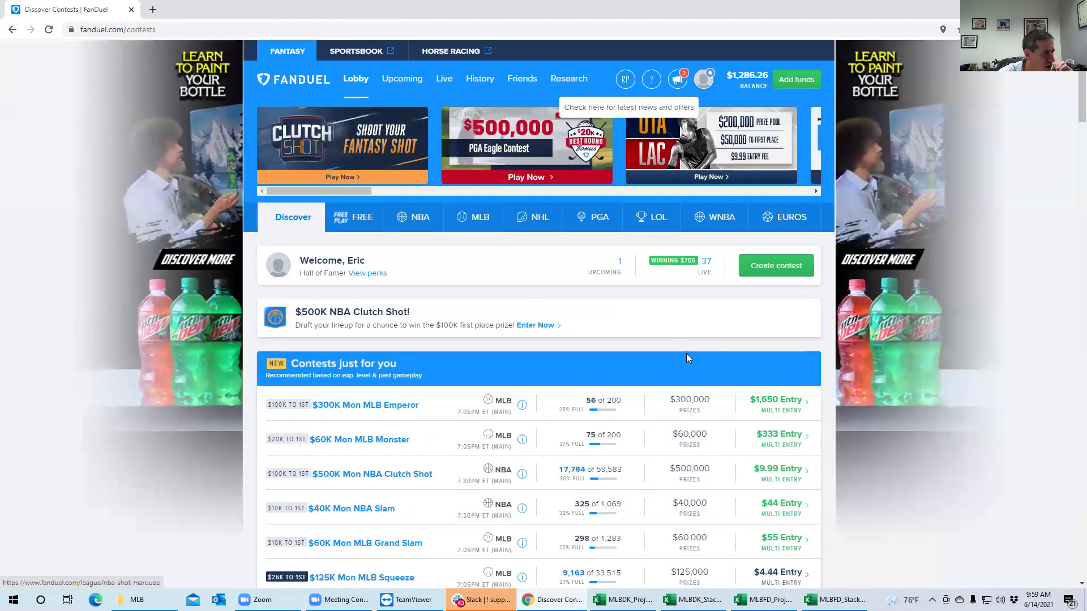
pyautogui.click(783, 504)
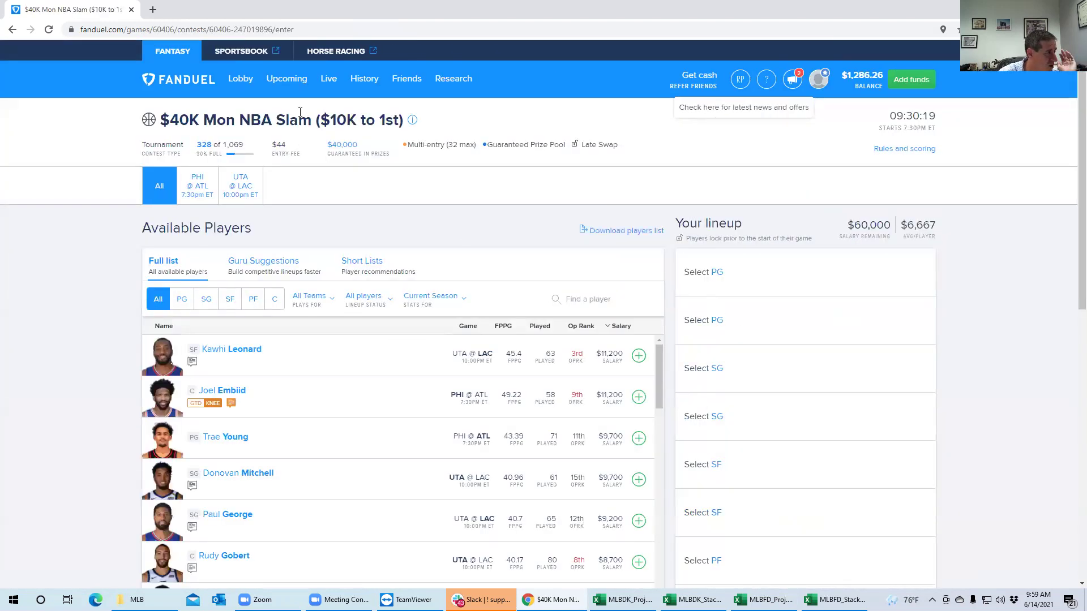
pyautogui.click(249, 82)
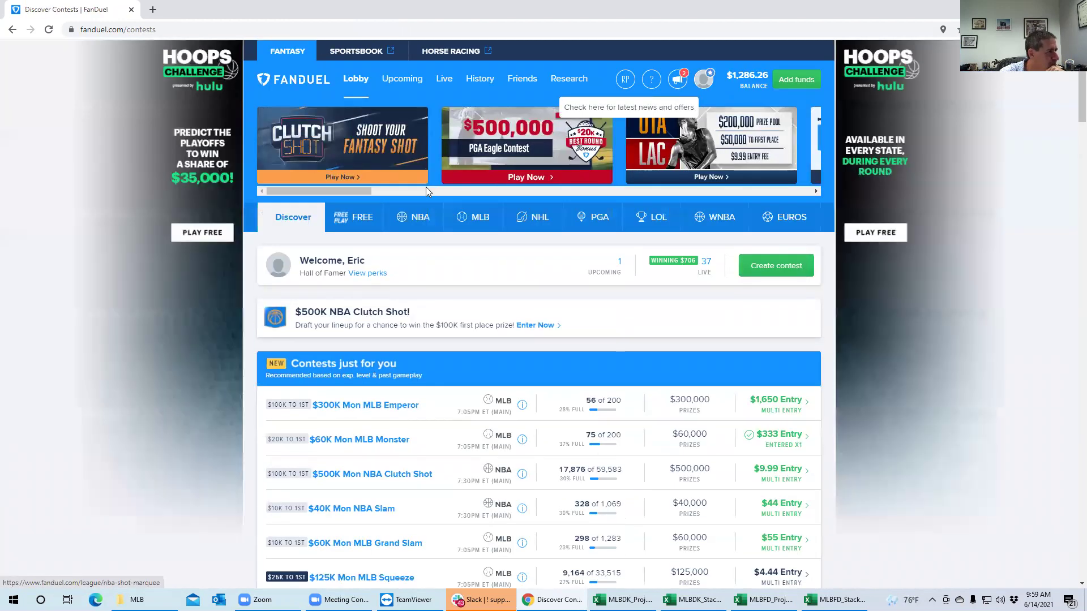
pyautogui.click(466, 219)
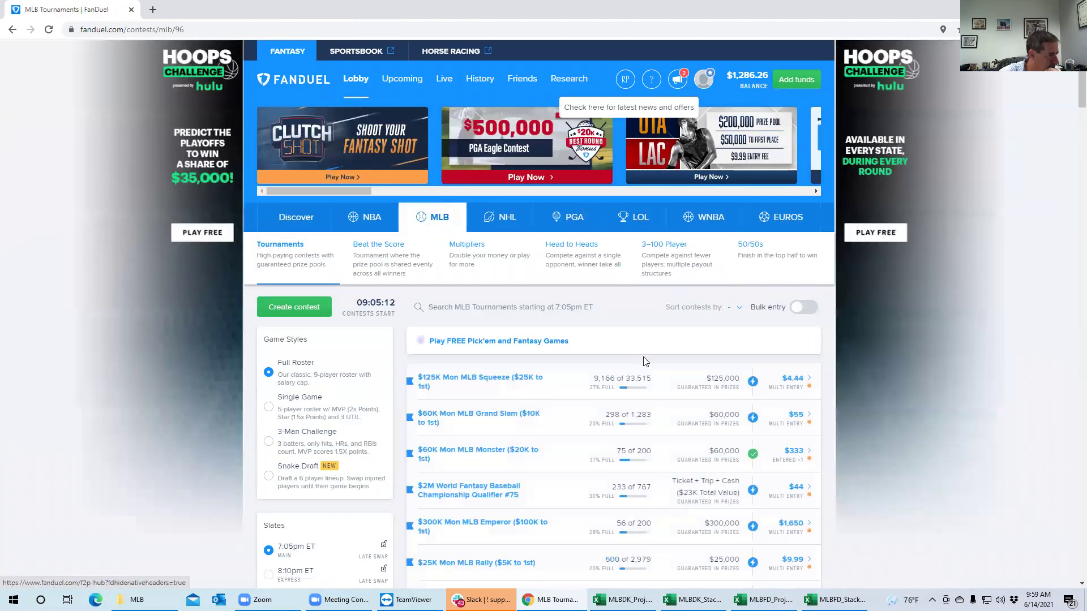
pyautogui.click(486, 403)
pyautogui.click(824, 503)
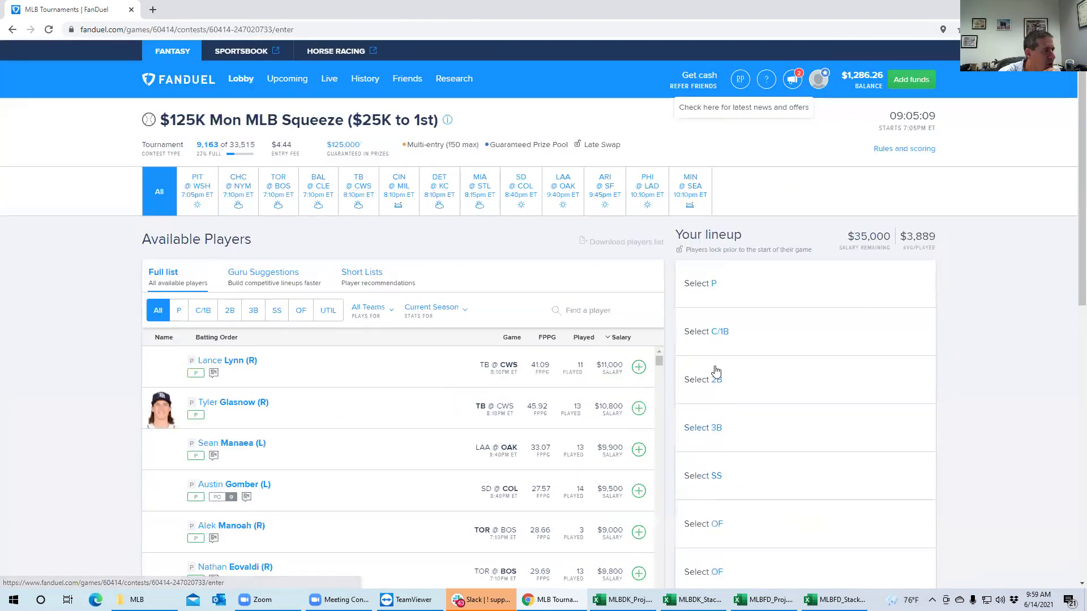
# Step: Search the available players for Wainwright and add Adam Wainwright to the lineup as pitcher
pyautogui.click(178, 312)
pyautogui.click(605, 313)
pyautogui.write('wain')
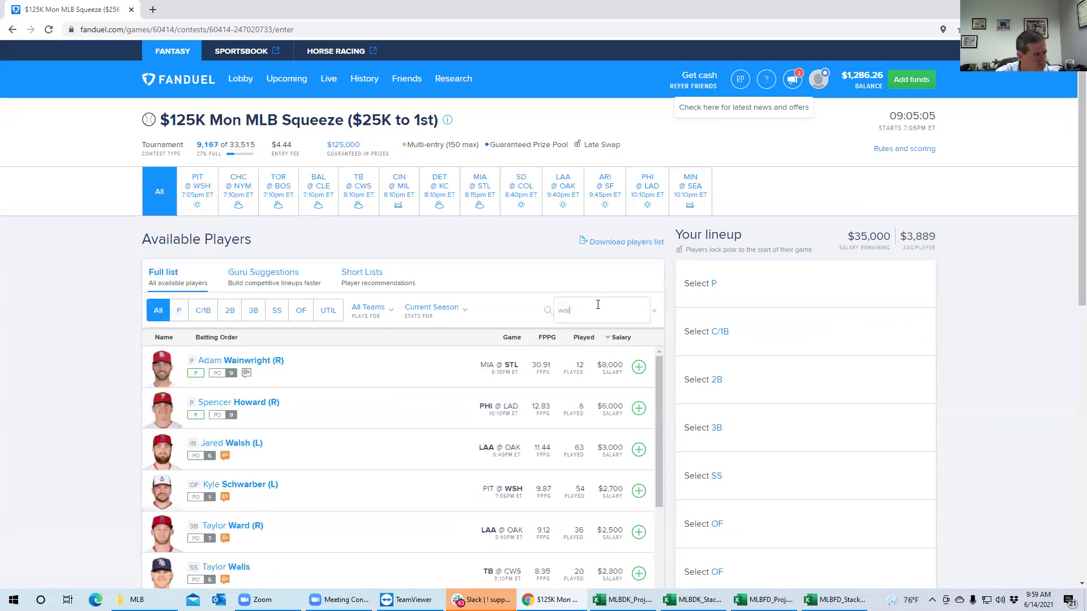
pyautogui.click(648, 368)
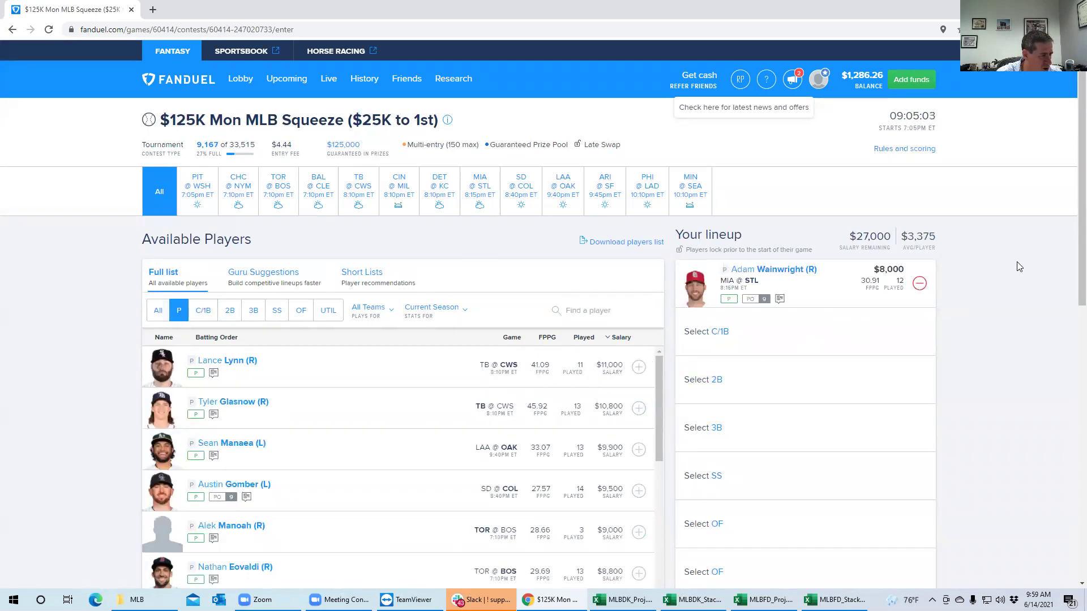
pyautogui.scroll(-1, 1069, 176)
pyautogui.scroll(1, 1064, 175)
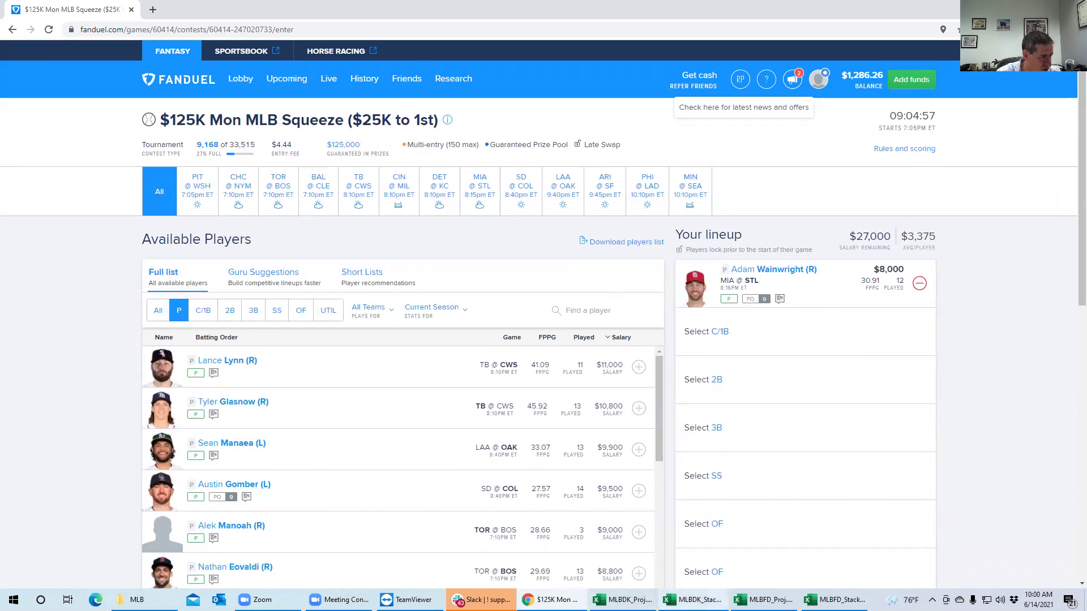
# Step: Switch to the MLBFD_Stacks workbook and sort the teams by raw stack from largest to smallest
pyautogui.click(762, 599)
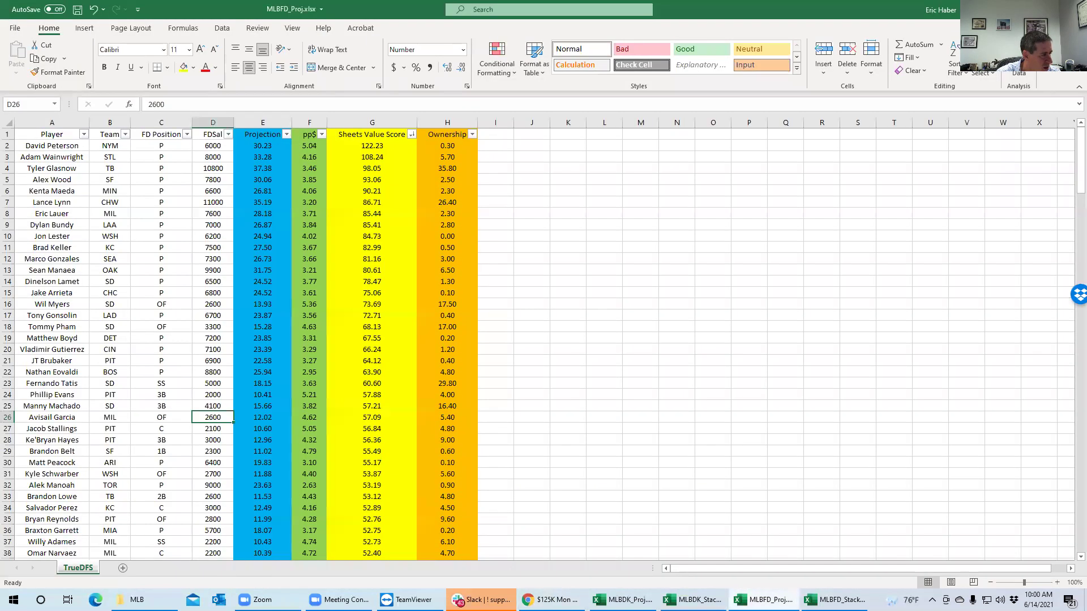
pyautogui.click(836, 599)
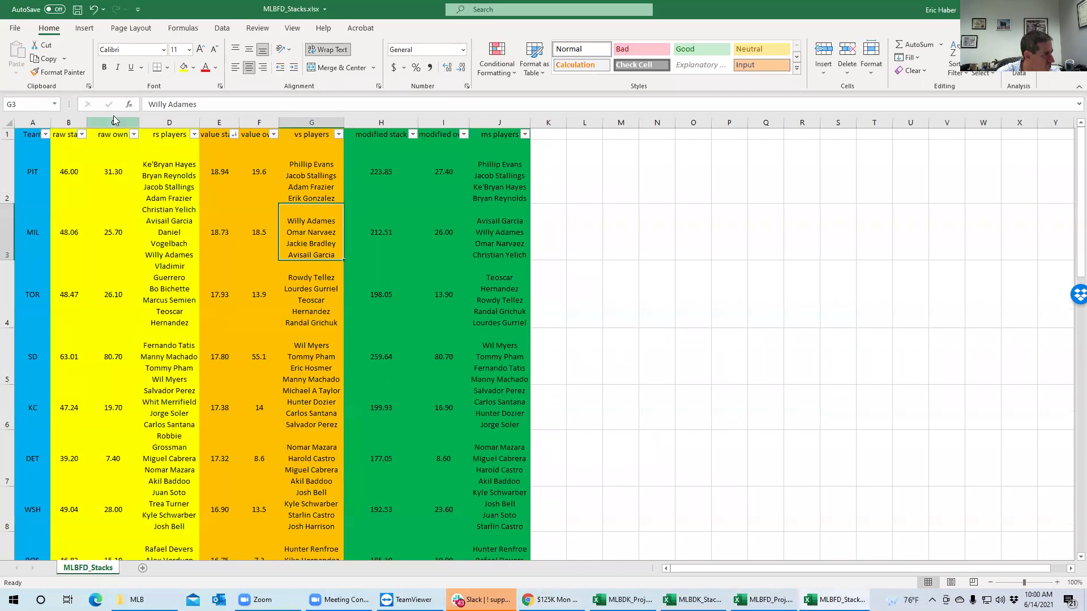
pyautogui.click(81, 136)
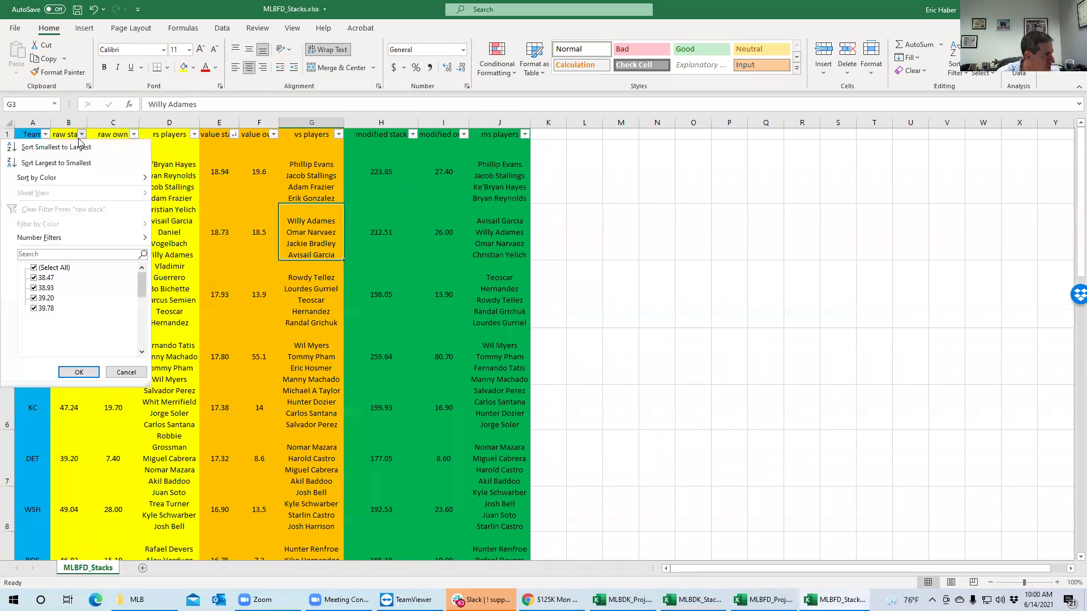
pyautogui.click(72, 162)
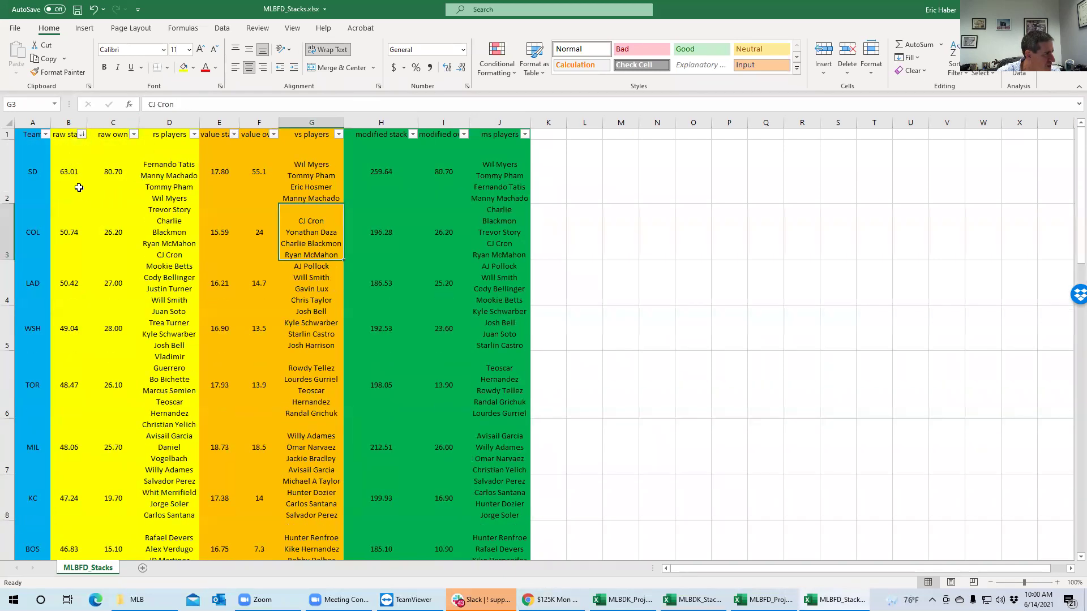
# Step: Compare the raw ownership and raw stack players of SD, COL and LAD in MLBFD_Stacks, and glance at MLBFD_Proj
pyautogui.click(131, 171)
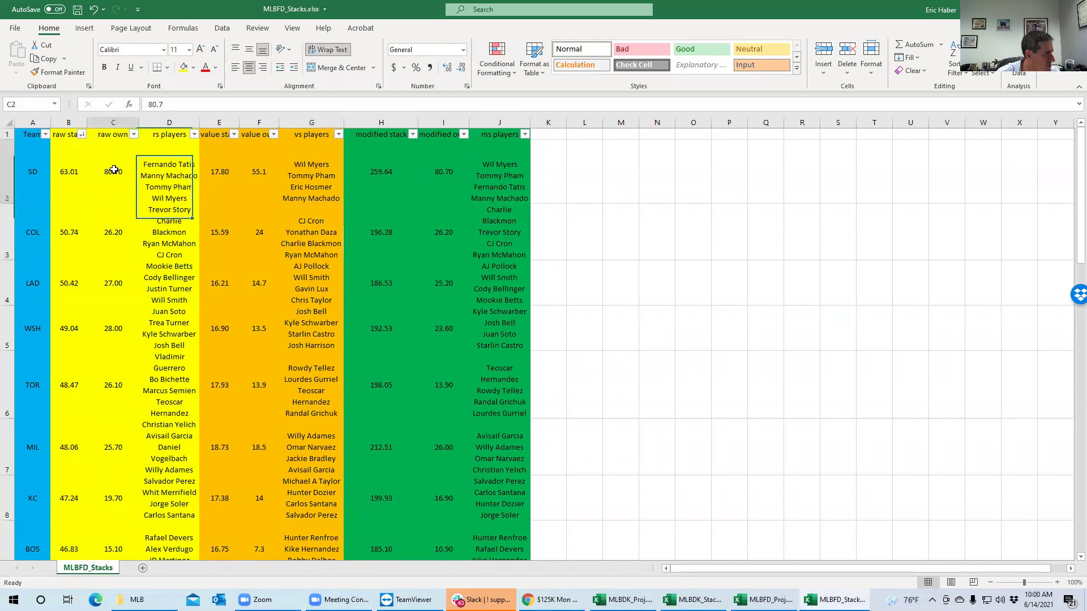
pyautogui.click(120, 234)
pyautogui.click(117, 274)
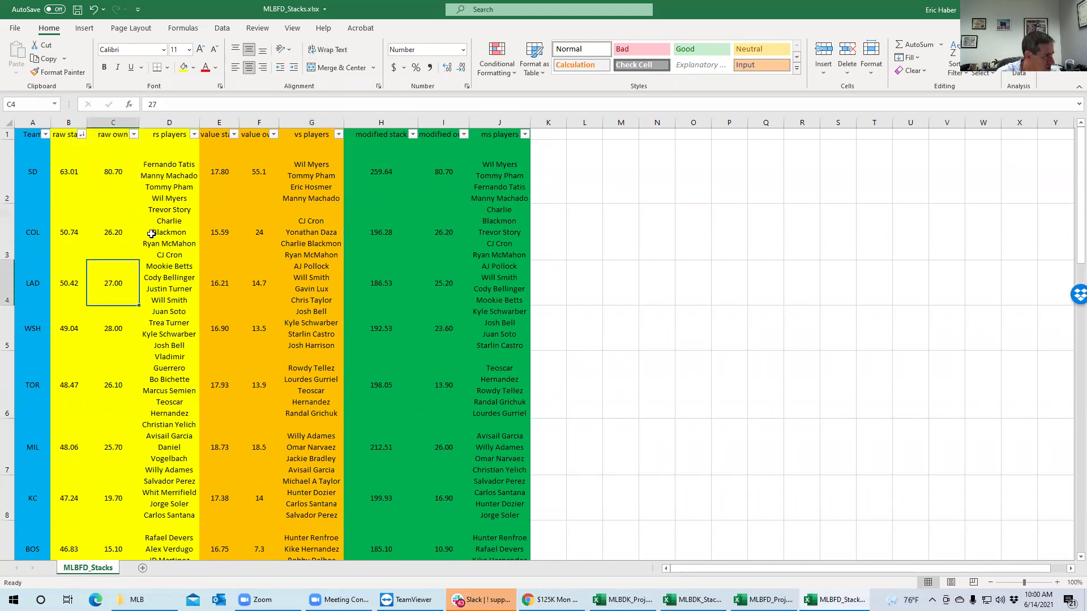
pyautogui.click(152, 234)
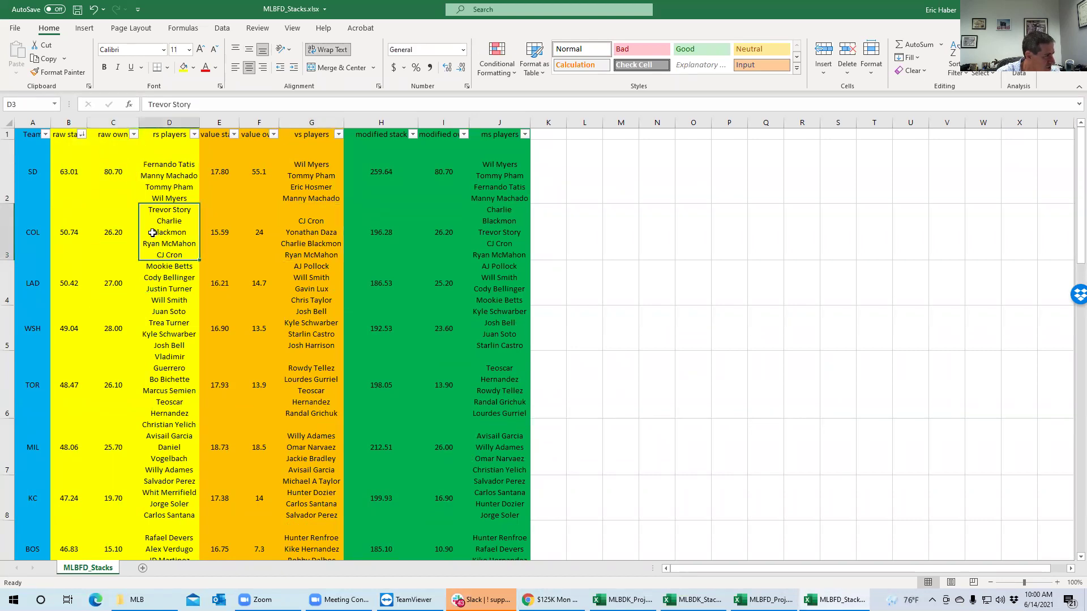
pyautogui.click(137, 281)
pyautogui.click(183, 289)
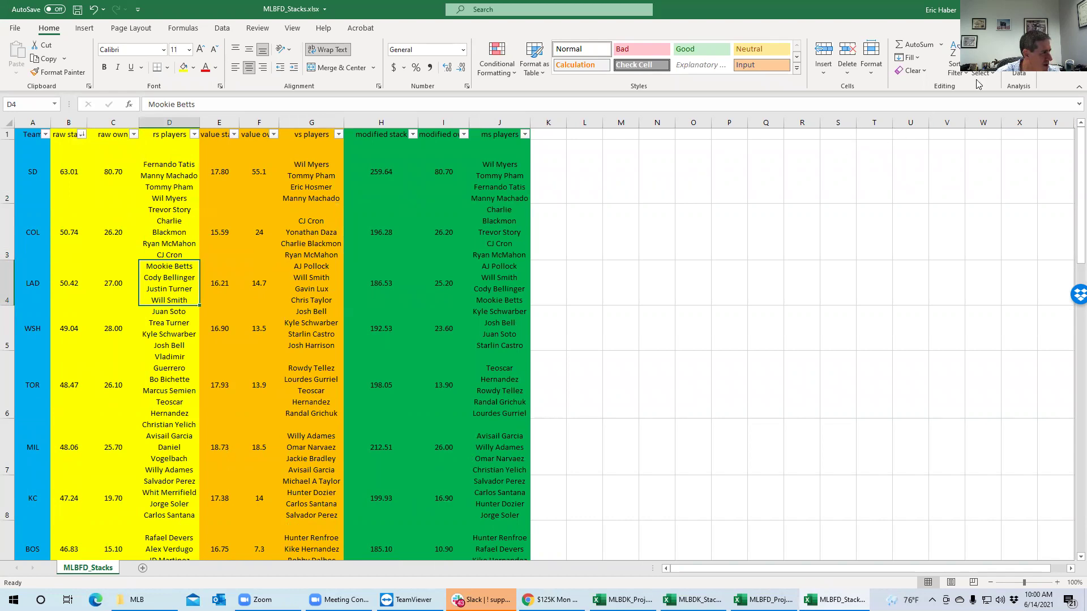
pyautogui.hotkey('alt', 'Tab')
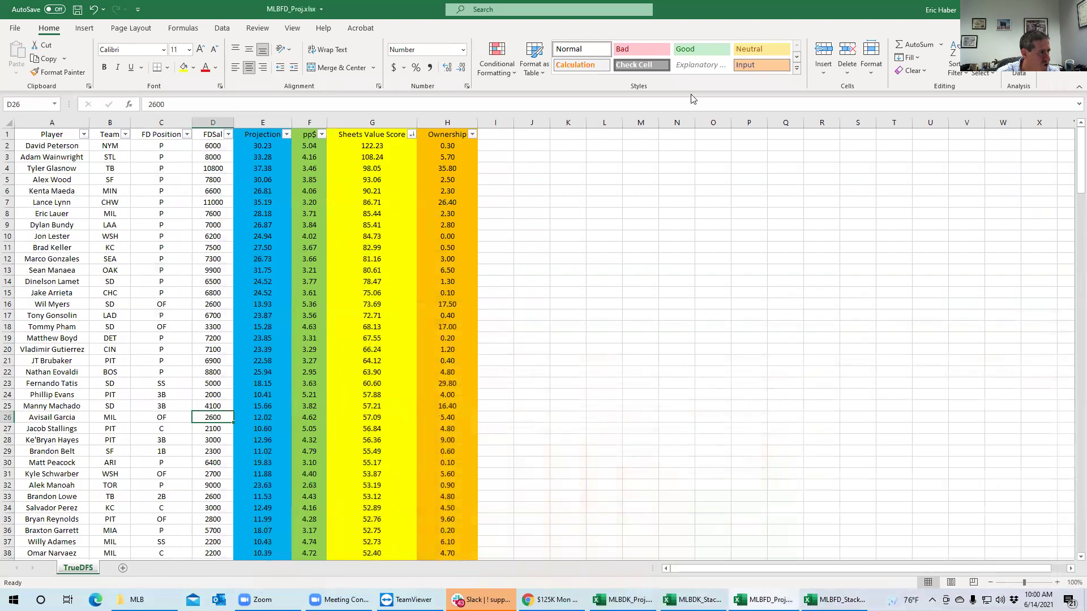
# Step: Return to FanDuel and, from the SD @ COL game, add shortstop Trevor Story and outfielder Charlie Blackmon to the lineup
pyautogui.click(557, 600)
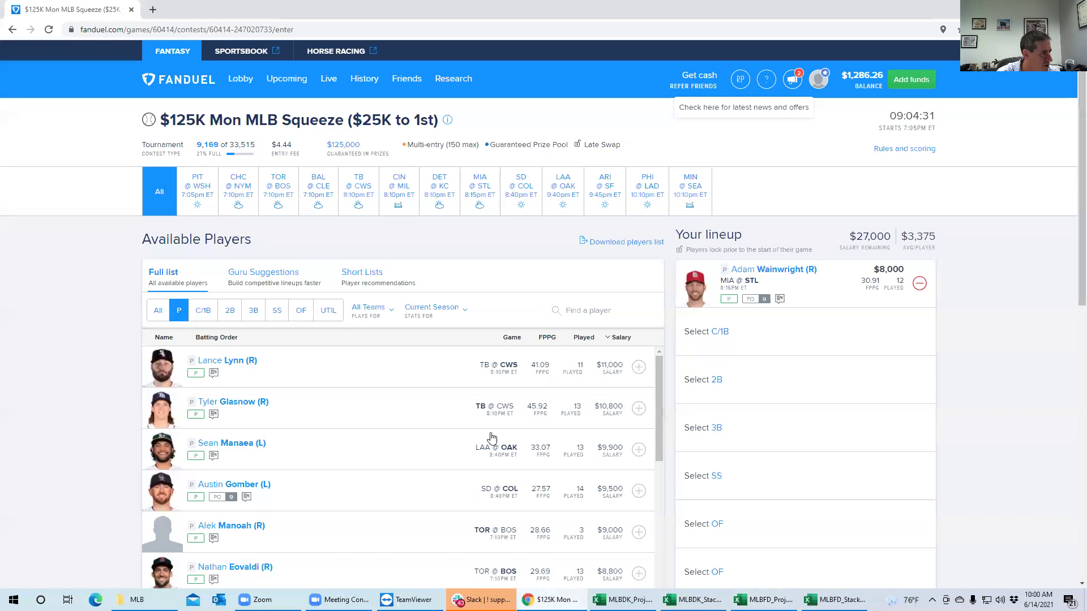
pyautogui.click(517, 186)
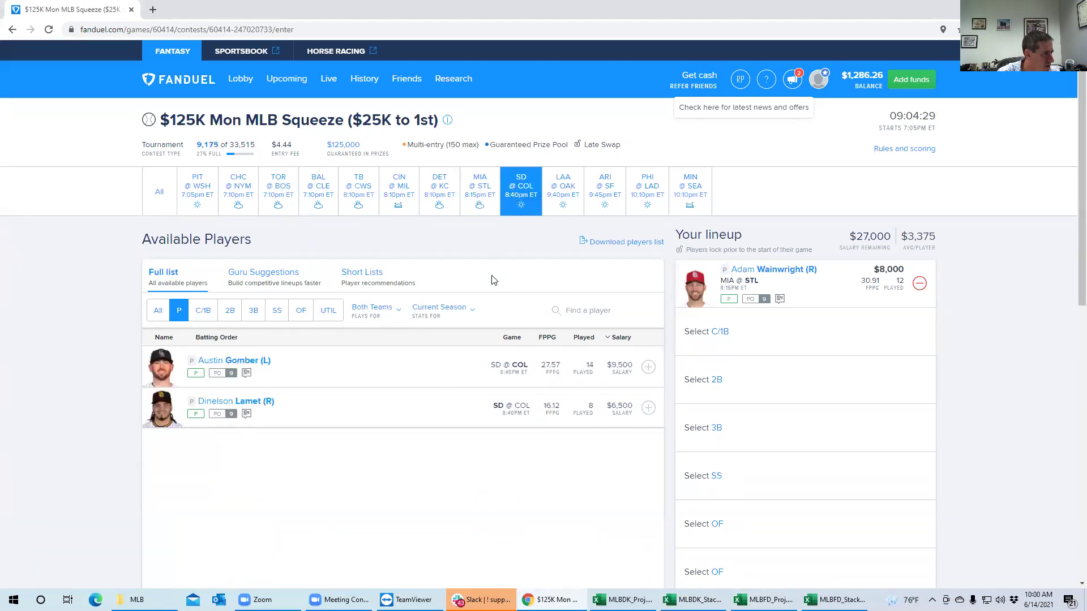
pyautogui.click(277, 310)
pyautogui.click(650, 410)
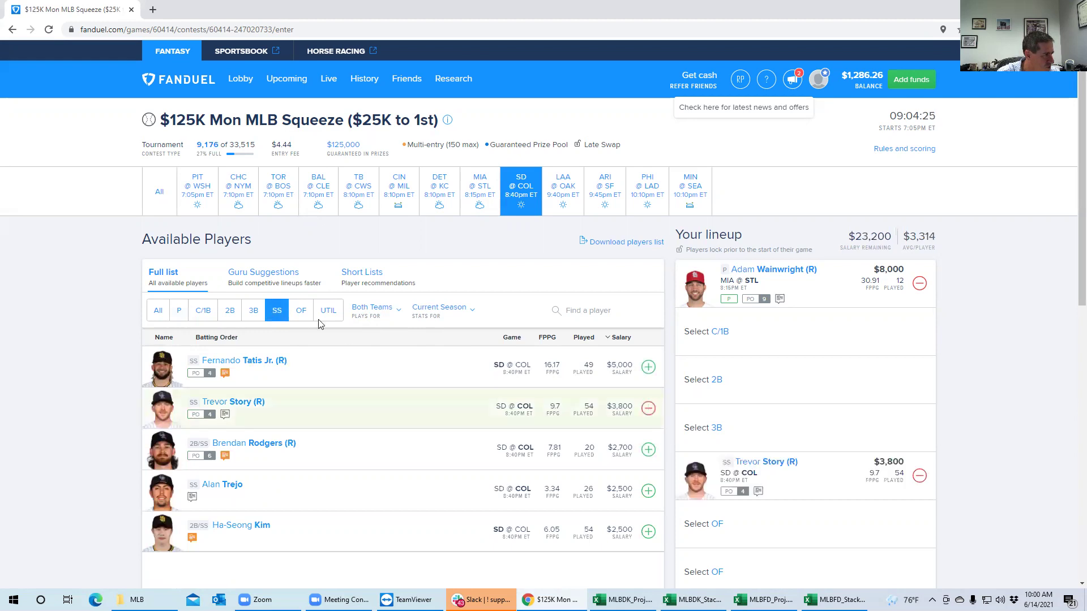
pyautogui.click(300, 311)
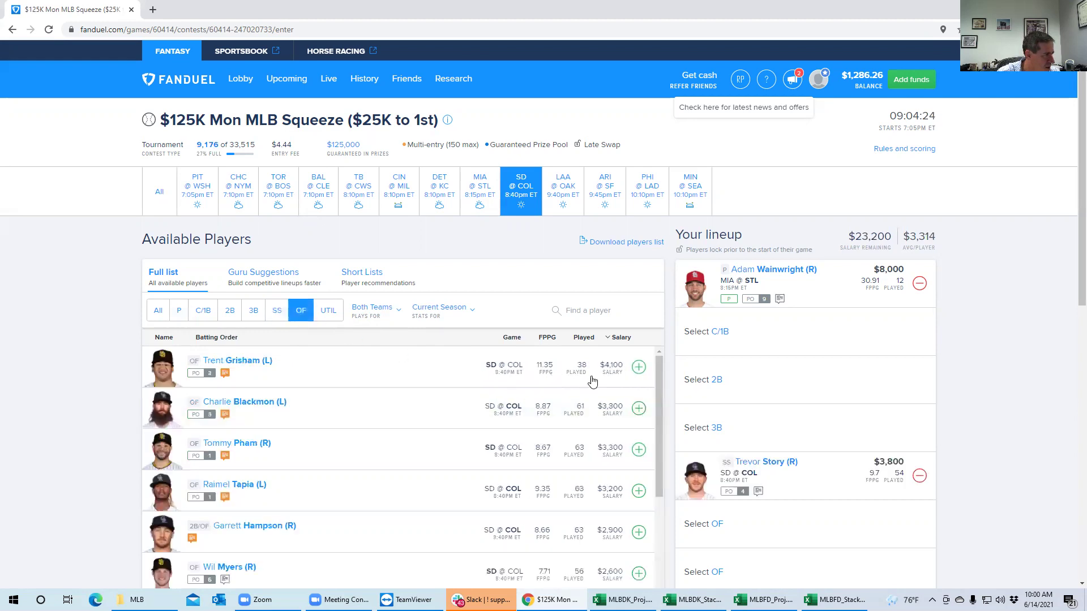
pyautogui.click(638, 409)
# Step: Add Ryan McMahon at second base and C.J. Cron at C/1B from the SD @ COL game
pyautogui.click(230, 310)
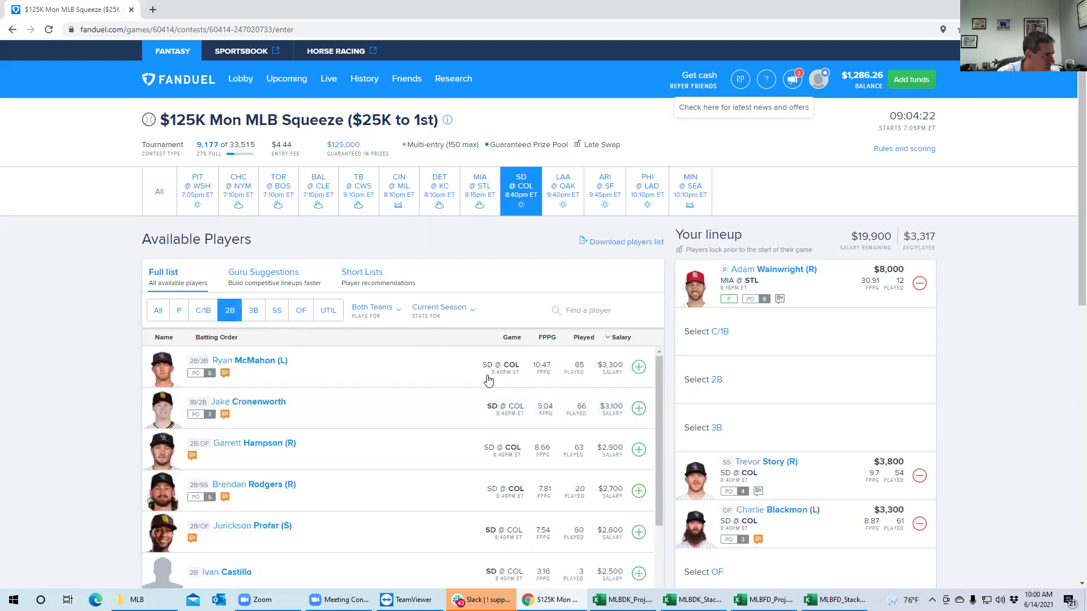
pyautogui.click(638, 369)
pyautogui.click(203, 310)
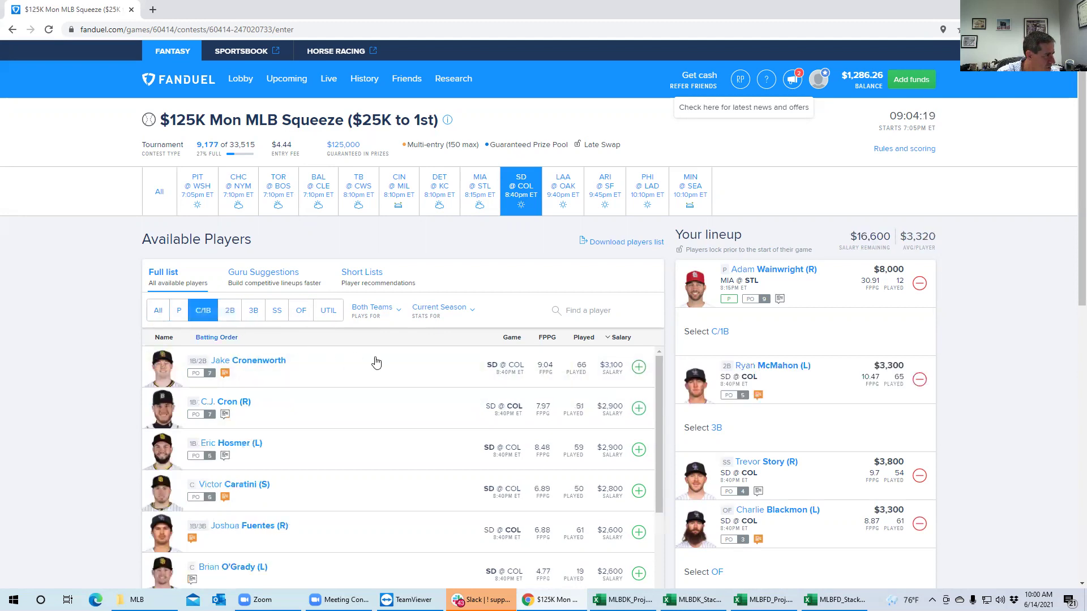
pyautogui.click(638, 408)
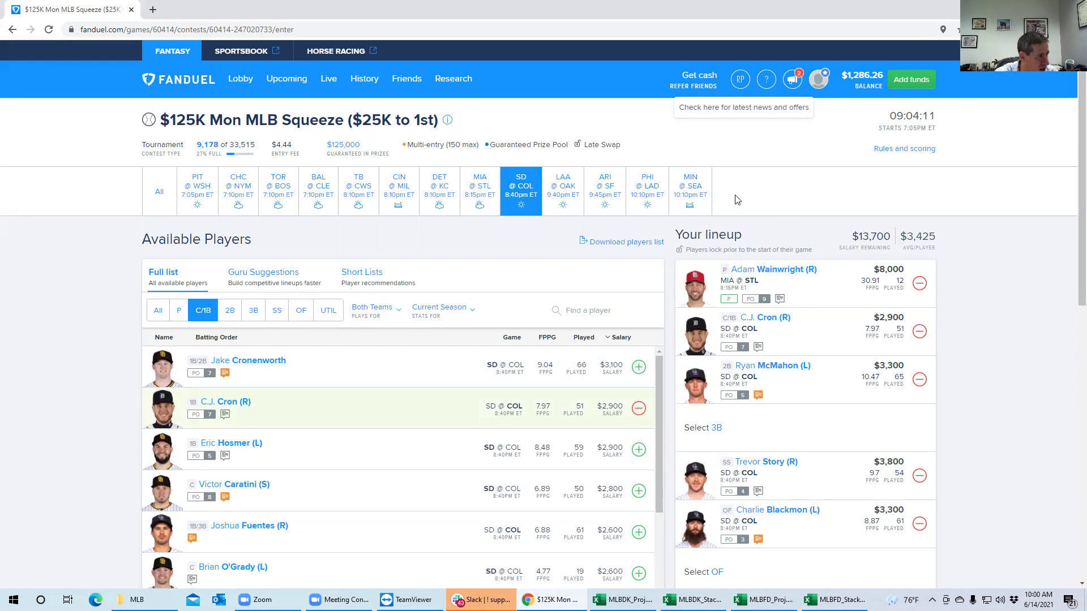
# Step: List the PHI @ LAD third basemen, review the open lineup slots, and check the LAD stack players in MLBFD_Stacks
pyautogui.click(647, 196)
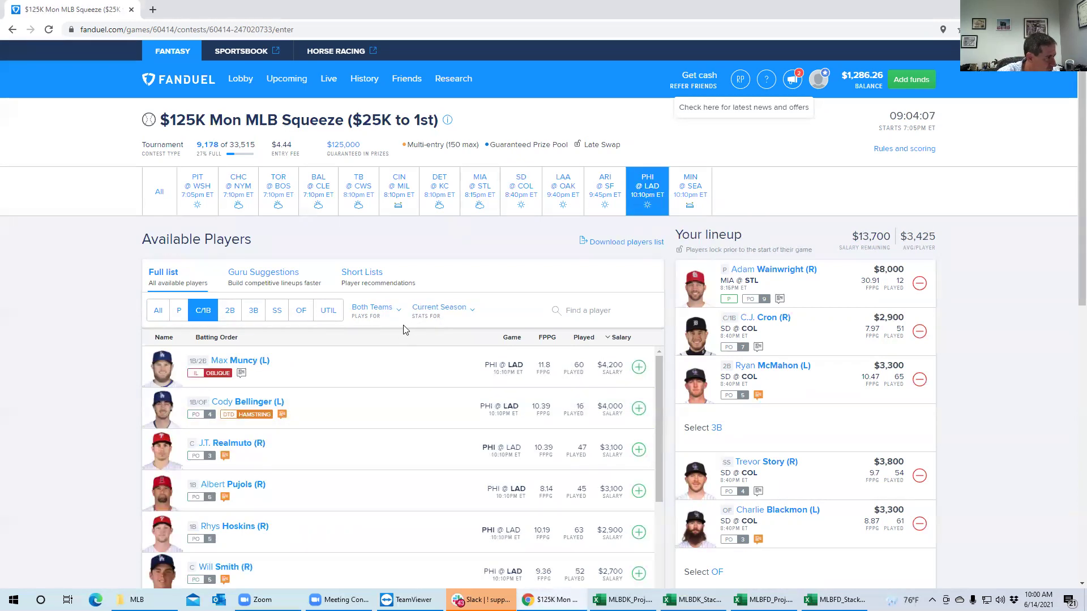
pyautogui.click(258, 314)
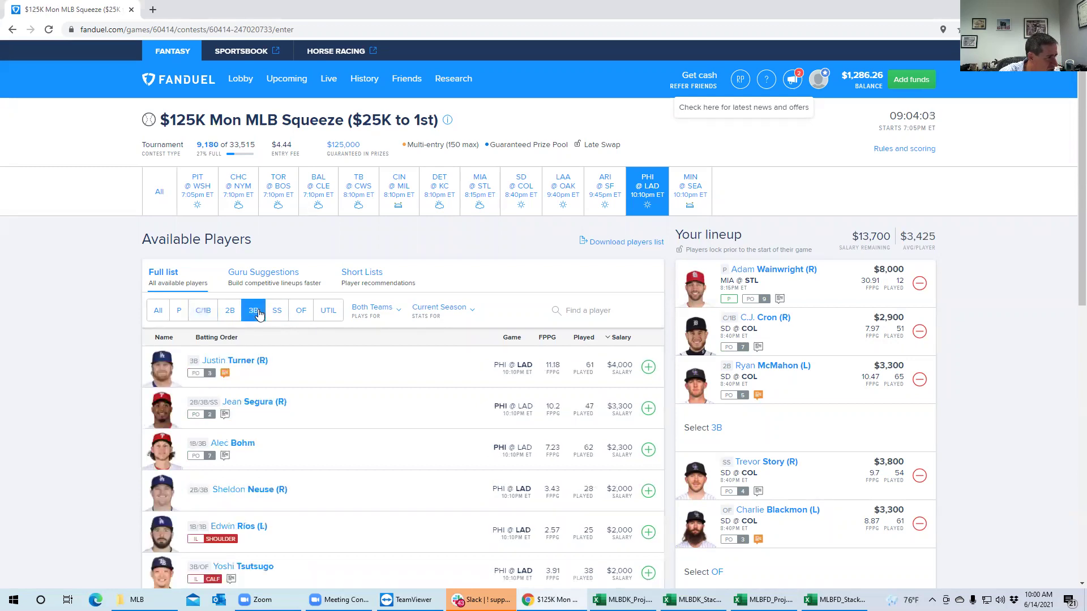
pyautogui.scroll(-2, 1069, 266)
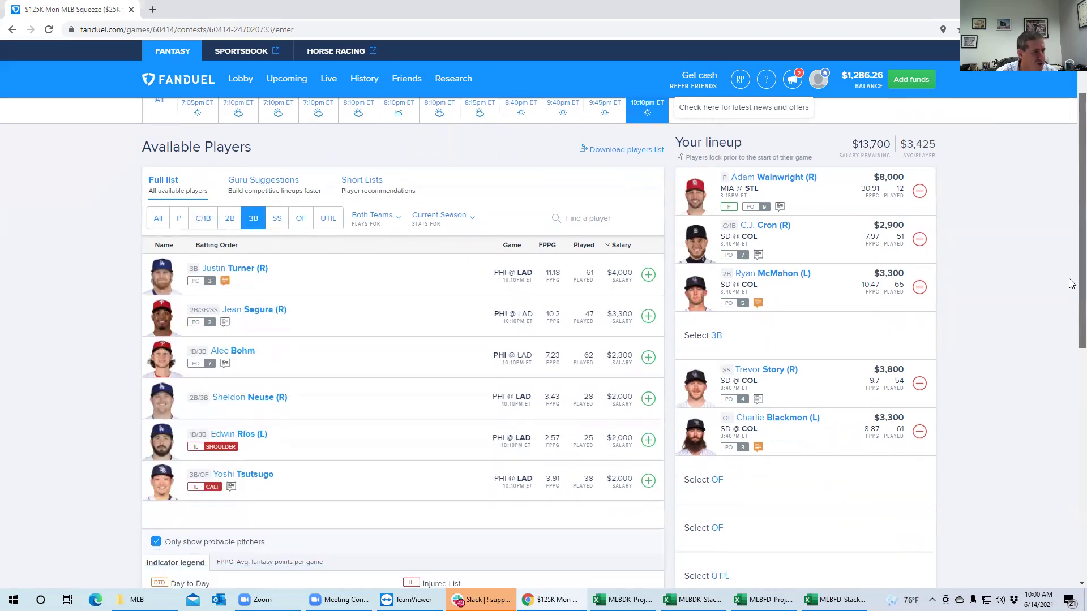
pyautogui.scroll(-1, 1070, 289)
pyautogui.scroll(2, 1070, 283)
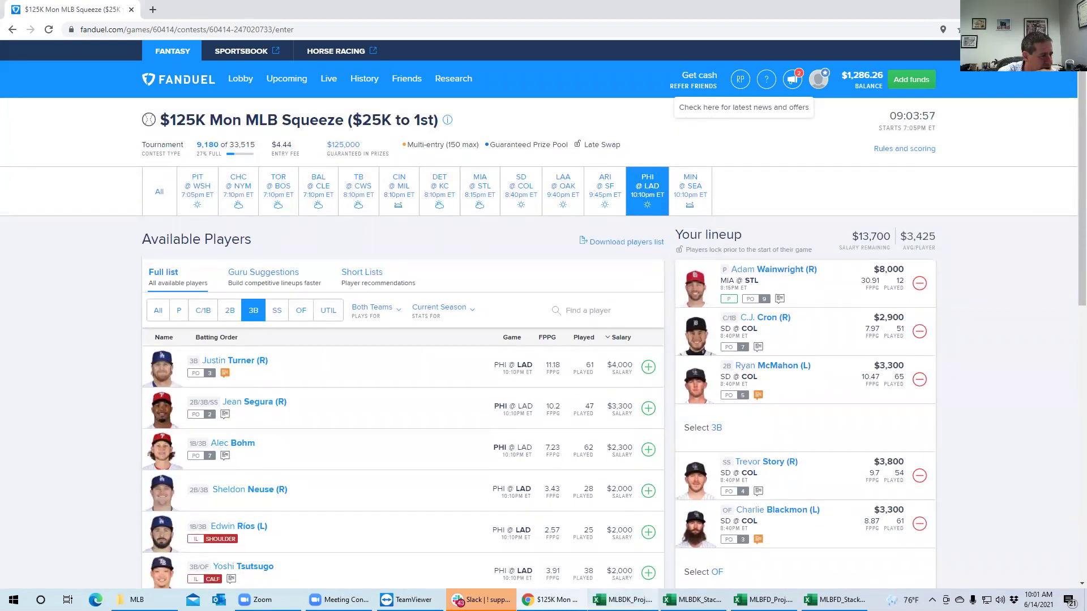
pyautogui.click(764, 600)
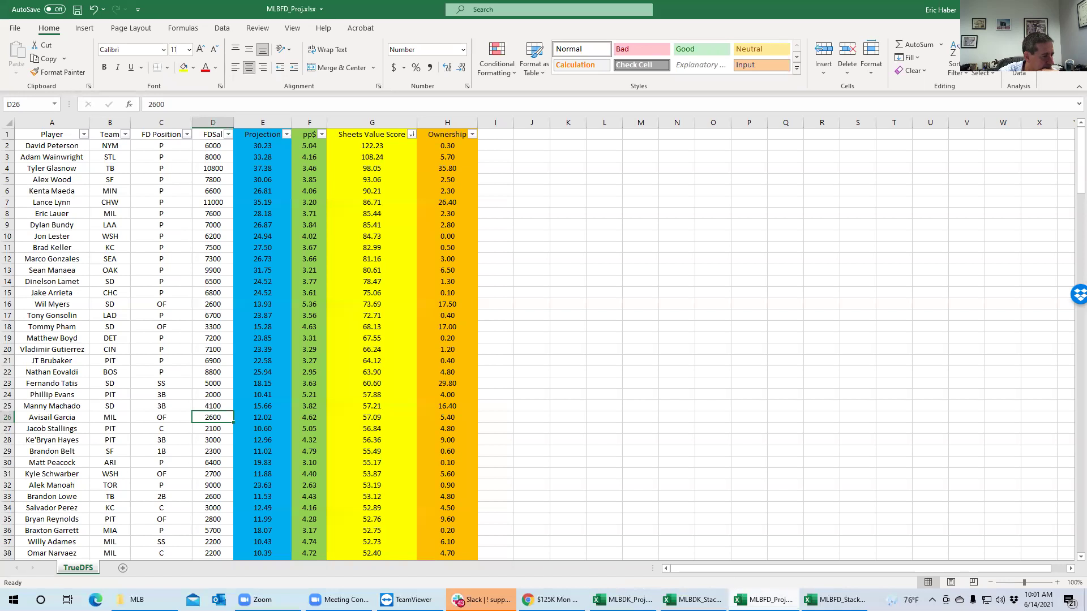
pyautogui.click(835, 600)
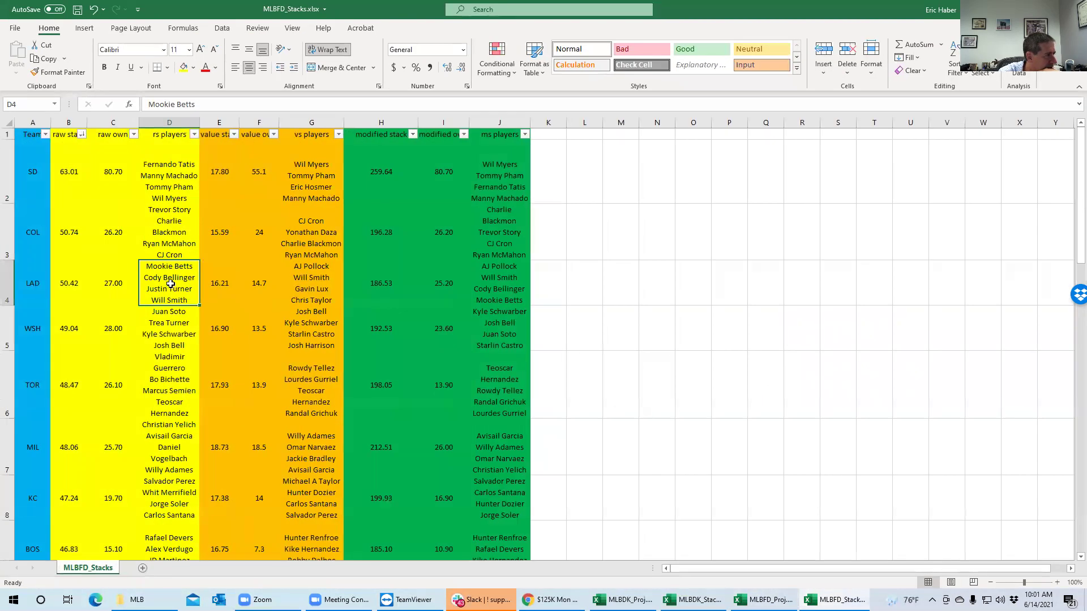
# Step: Compare the raw stack players of COL, LAD, WSH, TOR and MIL in MLBFD_Stacks
pyautogui.click(171, 321)
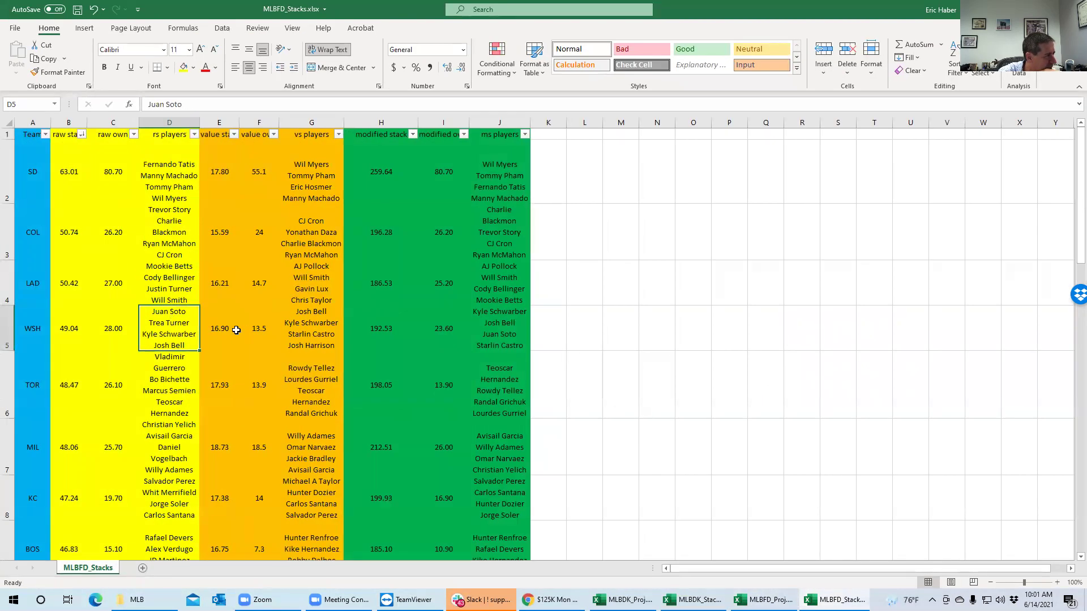
pyautogui.click(181, 279)
pyautogui.click(168, 332)
pyautogui.click(170, 384)
pyautogui.click(164, 323)
pyautogui.click(166, 297)
pyautogui.click(164, 321)
pyautogui.click(170, 390)
pyautogui.click(174, 434)
pyautogui.click(164, 389)
pyautogui.click(167, 337)
pyautogui.click(171, 278)
pyautogui.click(171, 255)
pyautogui.click(168, 289)
pyautogui.click(171, 340)
pyautogui.click(175, 412)
pyautogui.click(174, 434)
pyautogui.click(163, 372)
pyautogui.click(164, 314)
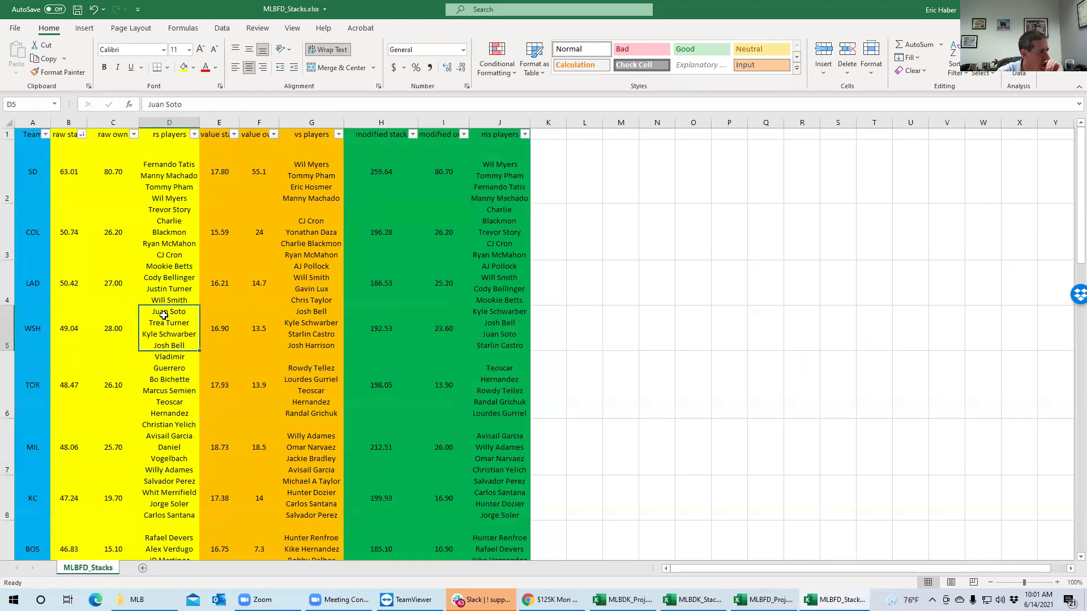
pyautogui.click(169, 282)
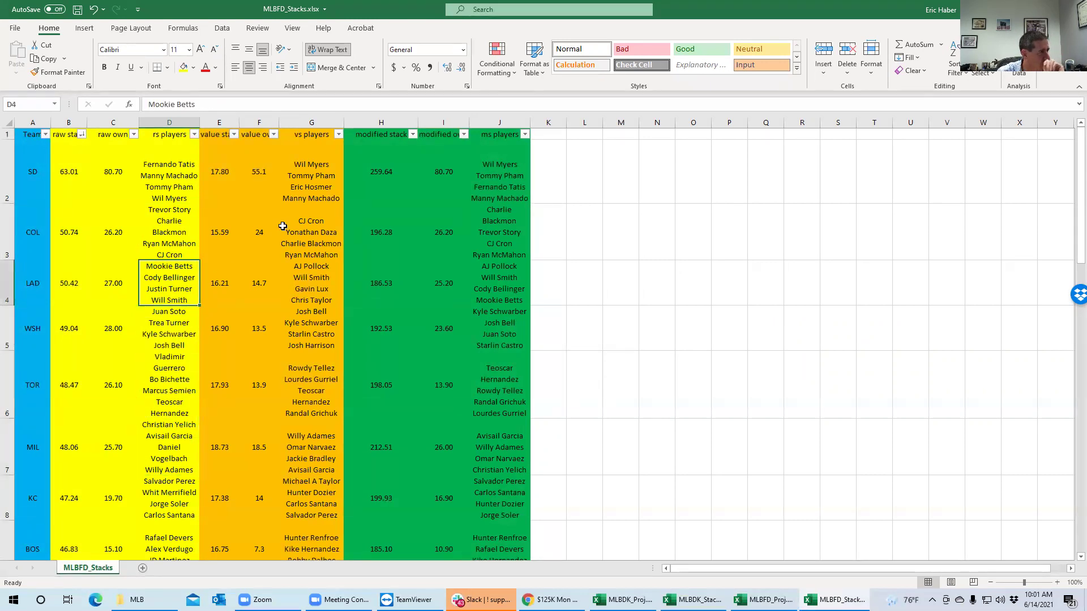
# Step: Sort the stacks by modified stack from largest to smallest and check the modified stack players of PIT and MIL
pyautogui.click(413, 136)
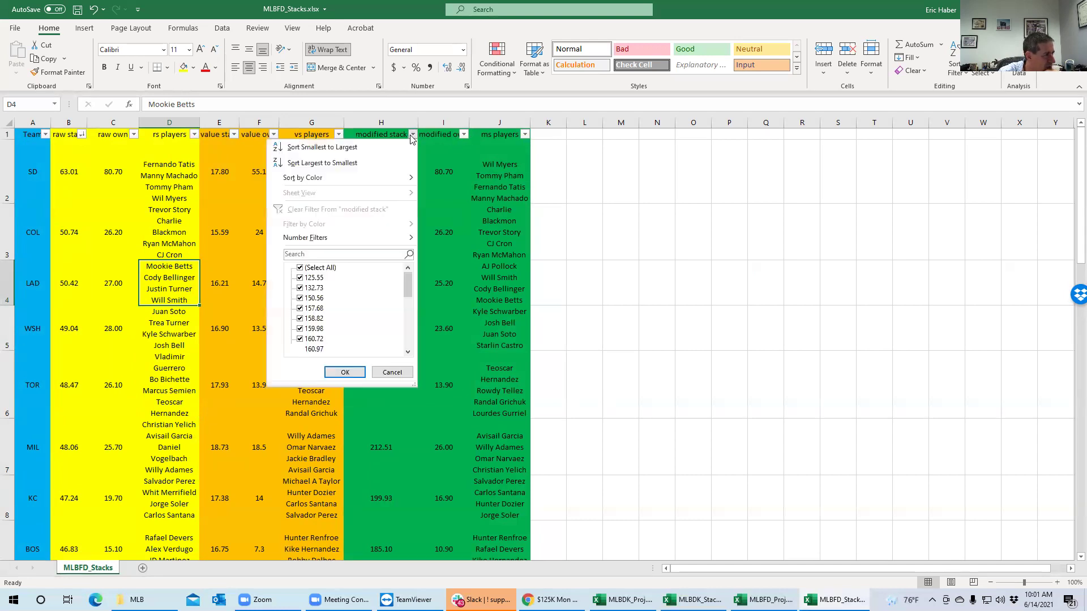
pyautogui.click(384, 164)
pyautogui.click(482, 220)
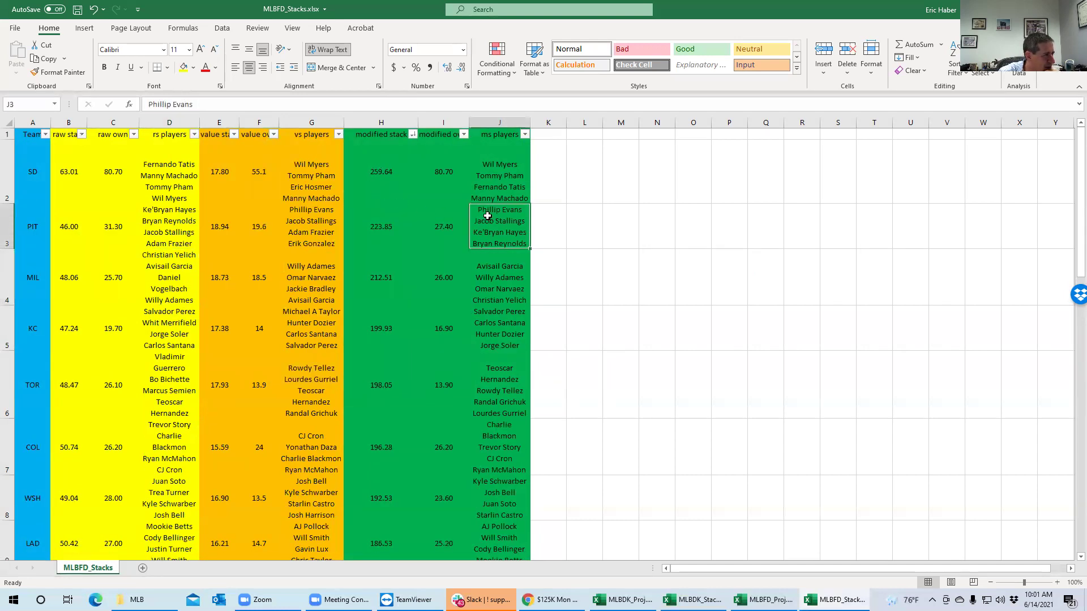
pyautogui.click(494, 281)
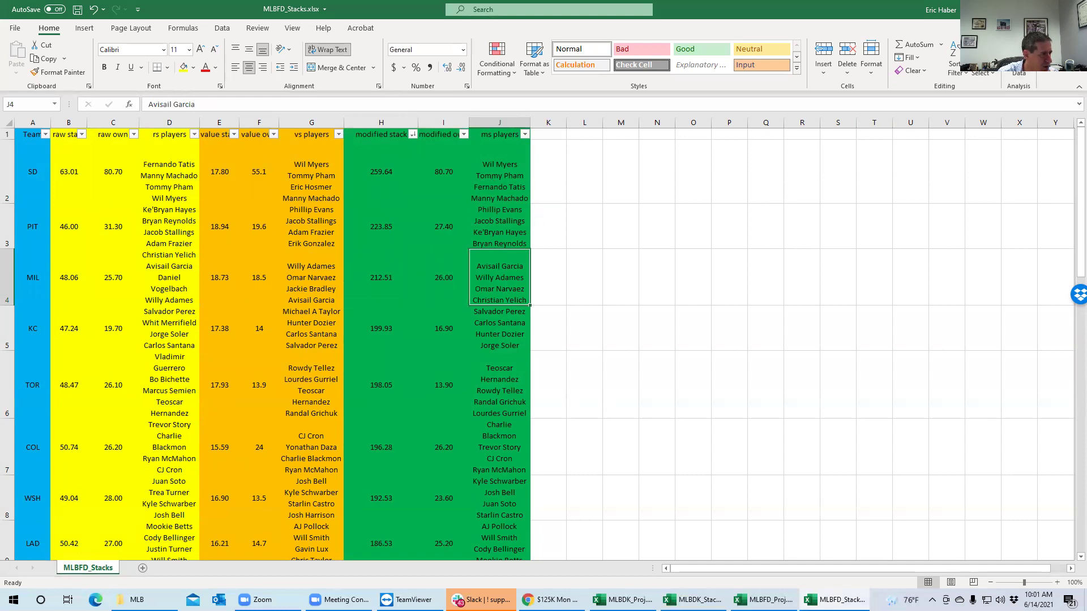
# Step: Return to FanDuel and, from the CIN @ MIL game, find outfielder Christian Yelich and add him to the lineup
pyautogui.hotkey('alt', 'Tab')
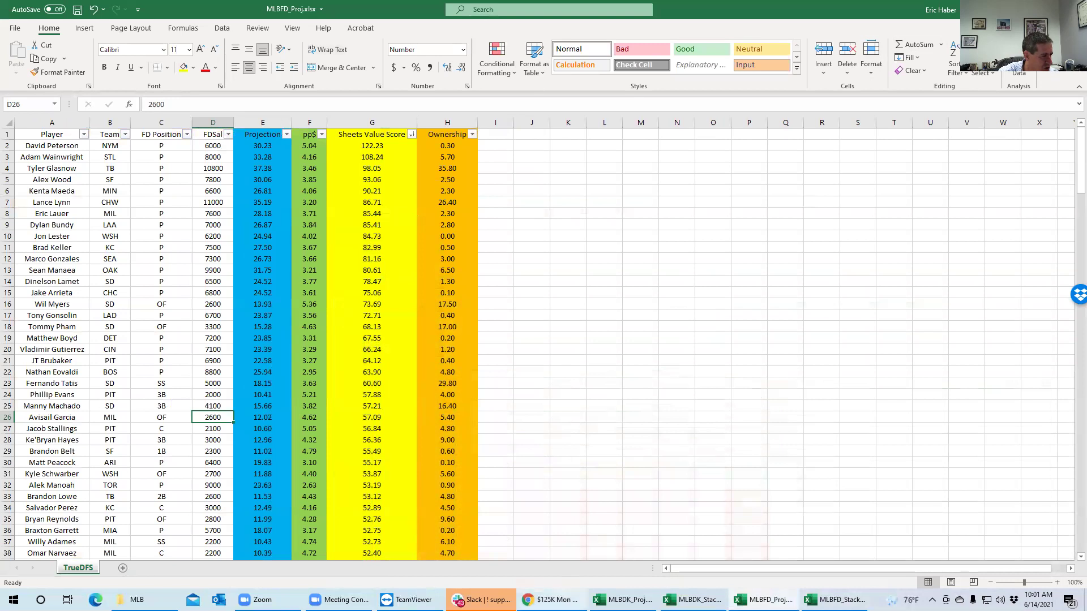
pyautogui.hotkey('alt', 'Tab')
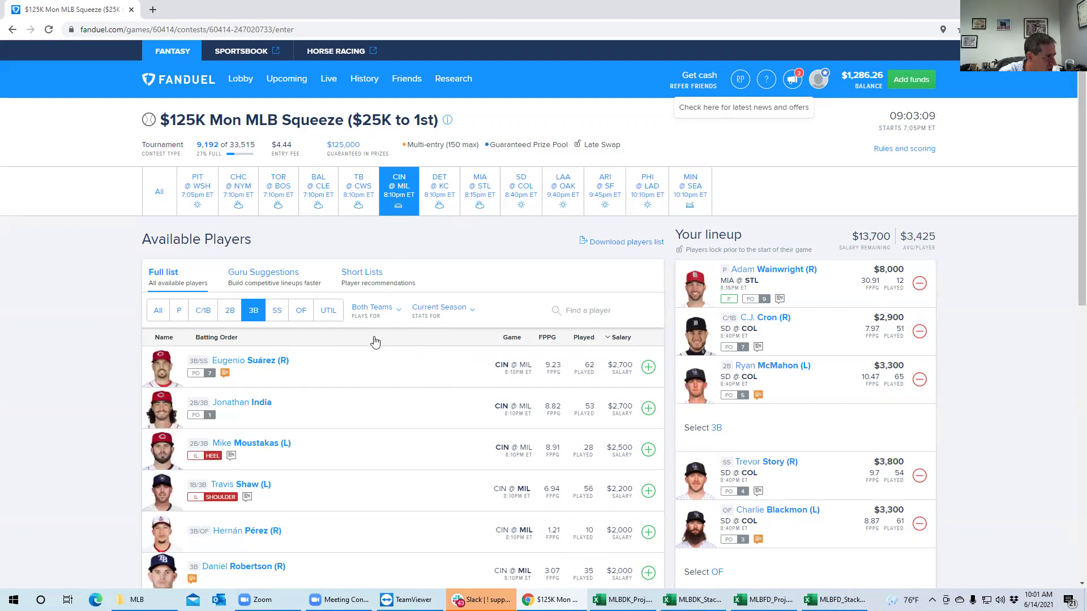
pyautogui.click(300, 311)
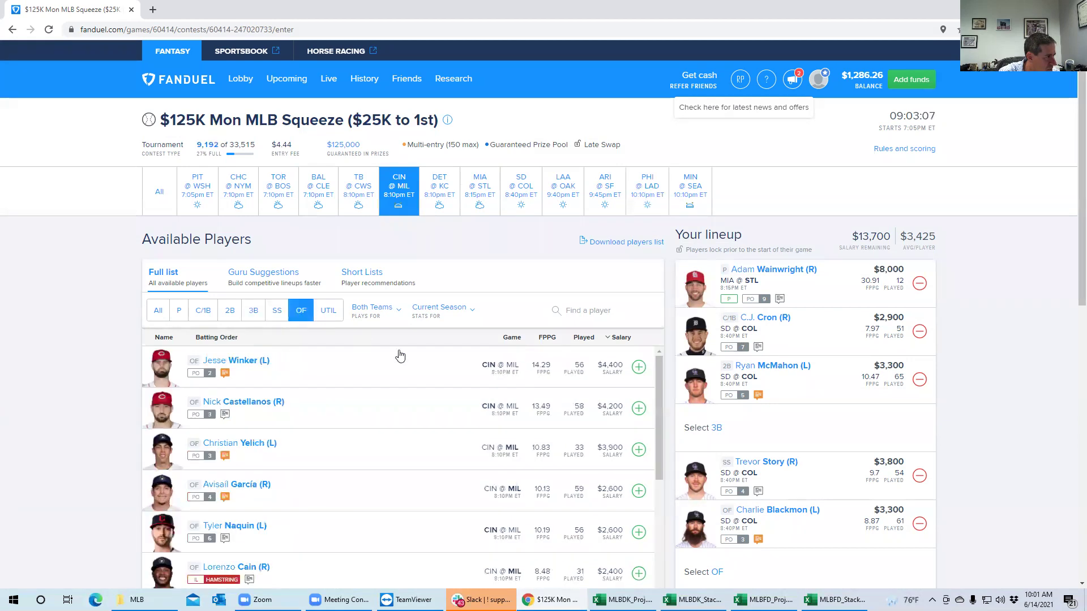
pyautogui.click(618, 317)
pyautogui.write('ye')
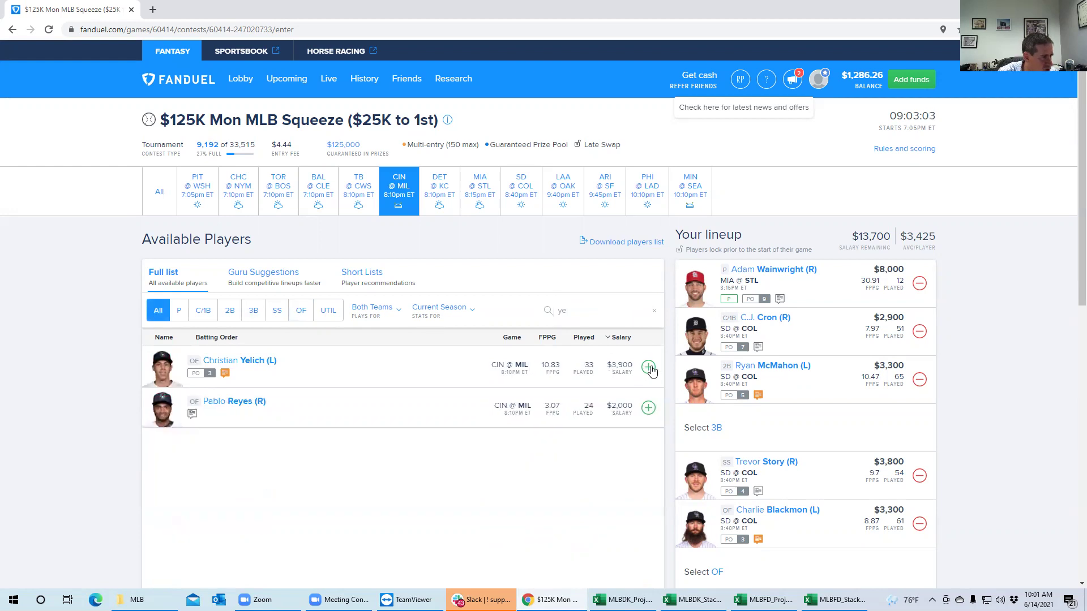
pyautogui.click(648, 368)
pyautogui.scroll(-3, 1067, 229)
pyautogui.scroll(1, 937, 258)
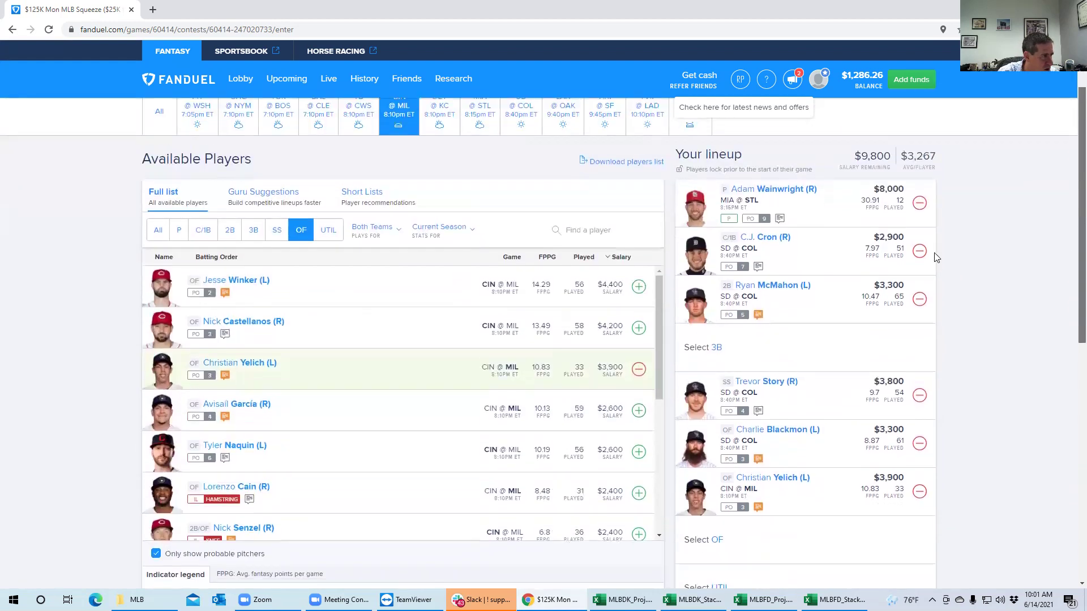
# Step: Add outfielder Avisaíl García and, in the UTIL slot, Willy Adames from the CIN @ MIL game
pyautogui.click(584, 233)
pyautogui.write('garc')
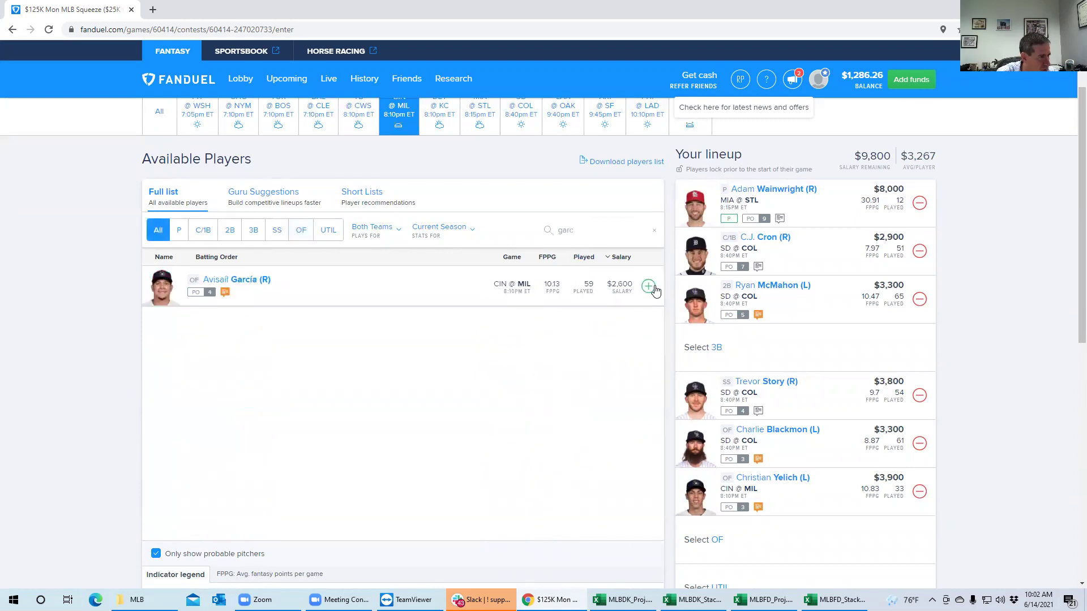
pyautogui.click(649, 287)
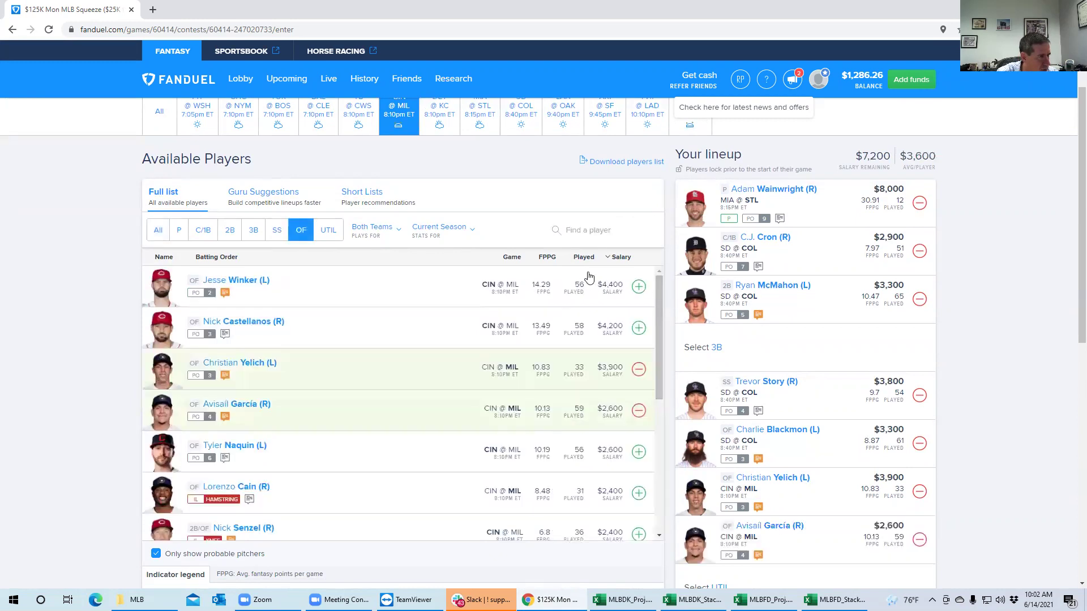
pyautogui.click(567, 228)
pyautogui.write('ada')
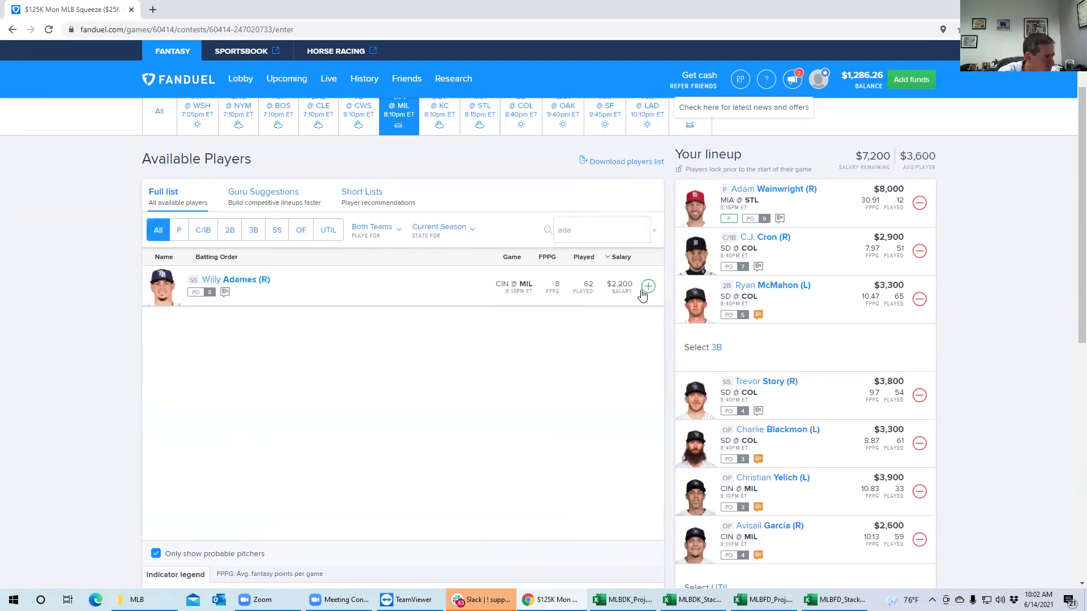
pyautogui.click(642, 291)
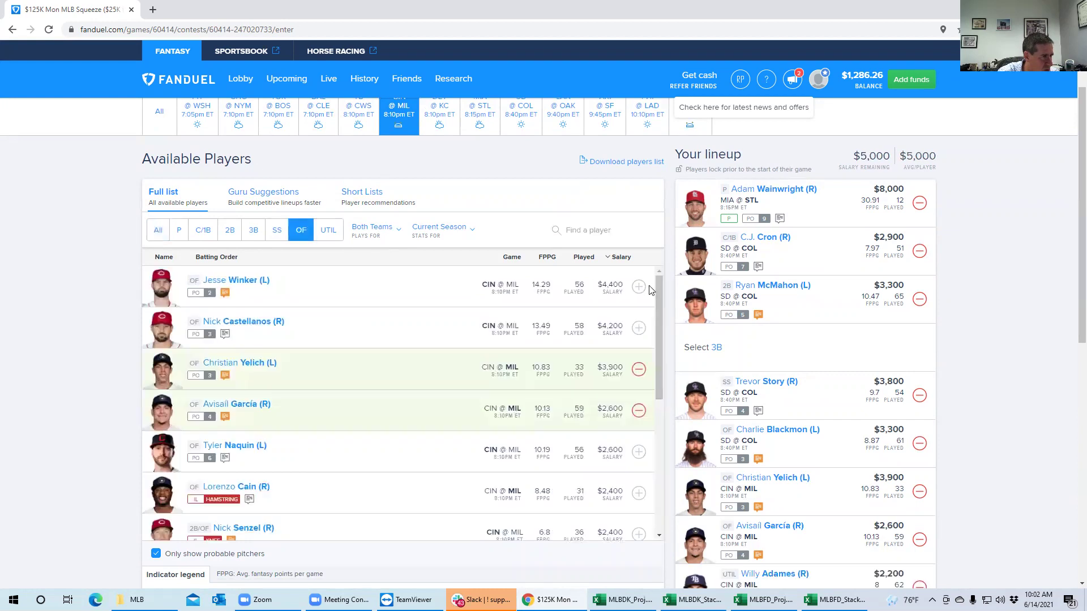
# Step: List the third basemen from all games, add Justin Turner at 3B, and dismiss the lineup-ready notice
pyautogui.click(253, 230)
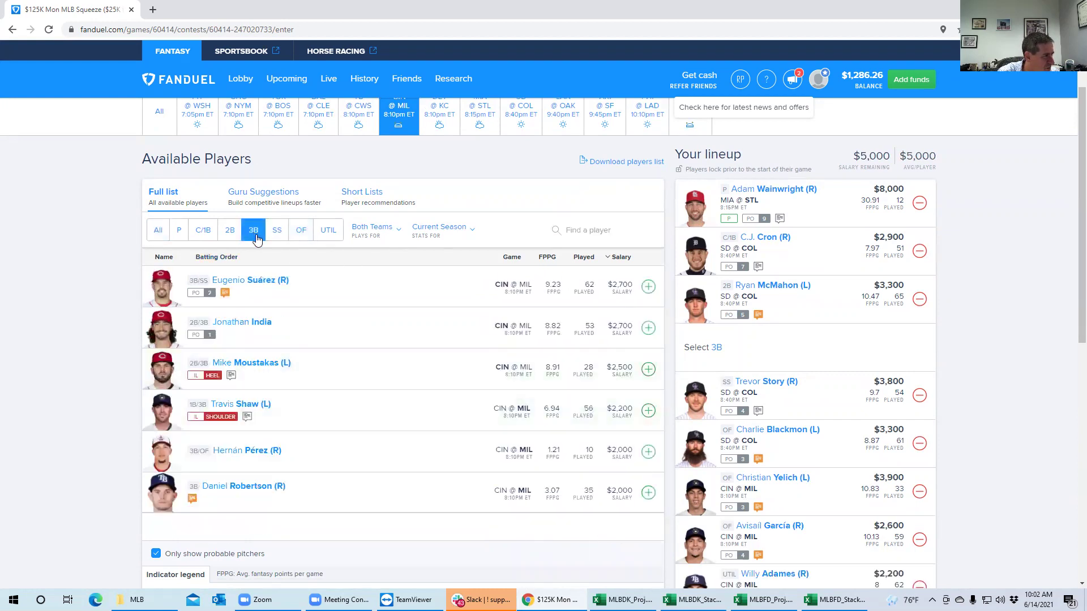
pyautogui.click(160, 115)
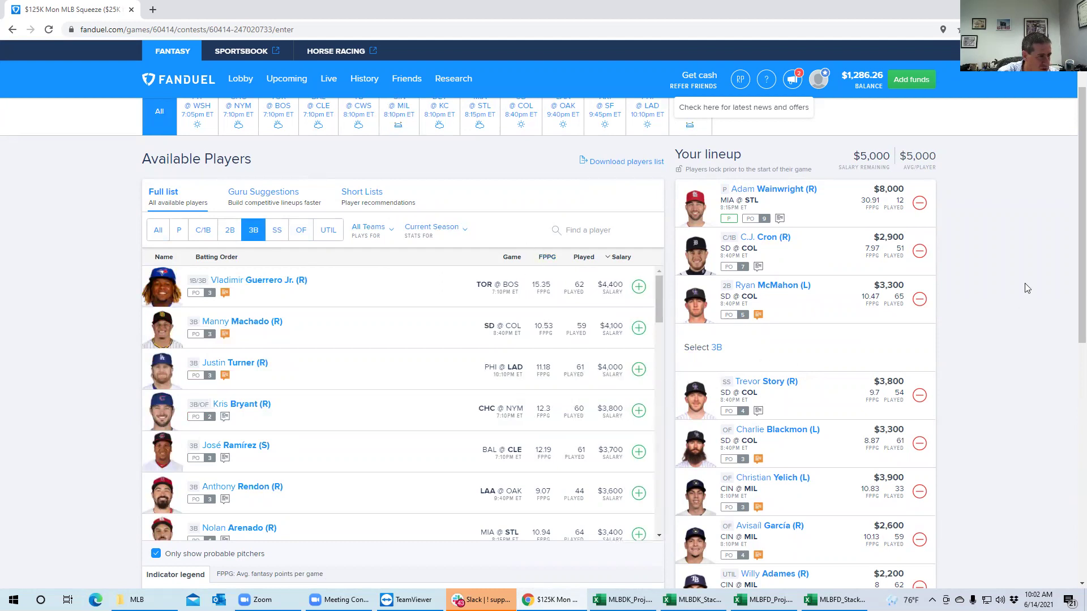
pyautogui.scroll(-2, 1070, 246)
pyautogui.scroll(1, 1071, 269)
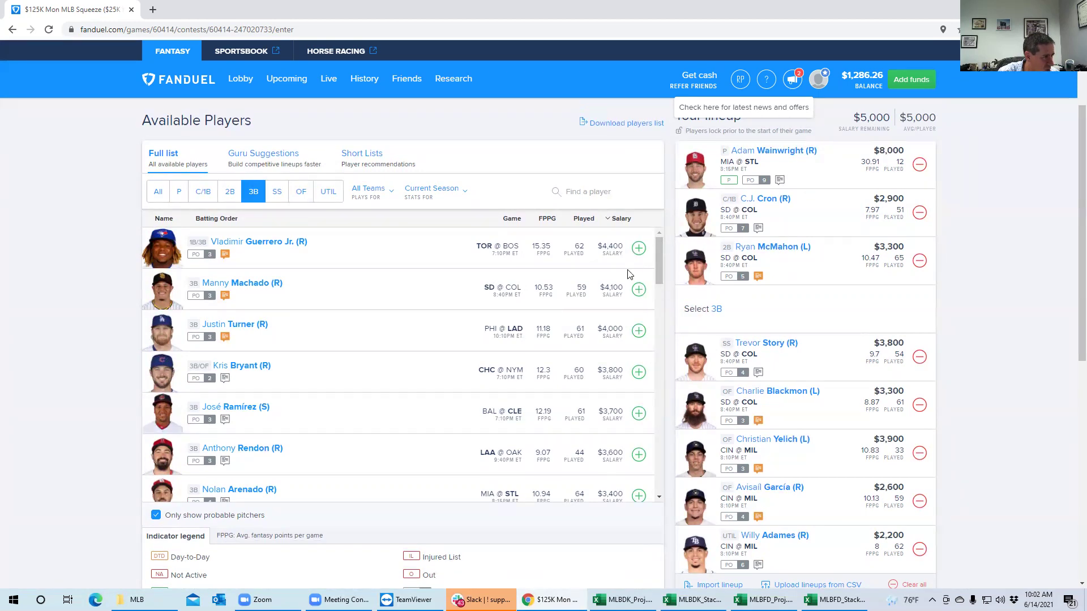
pyautogui.click(638, 331)
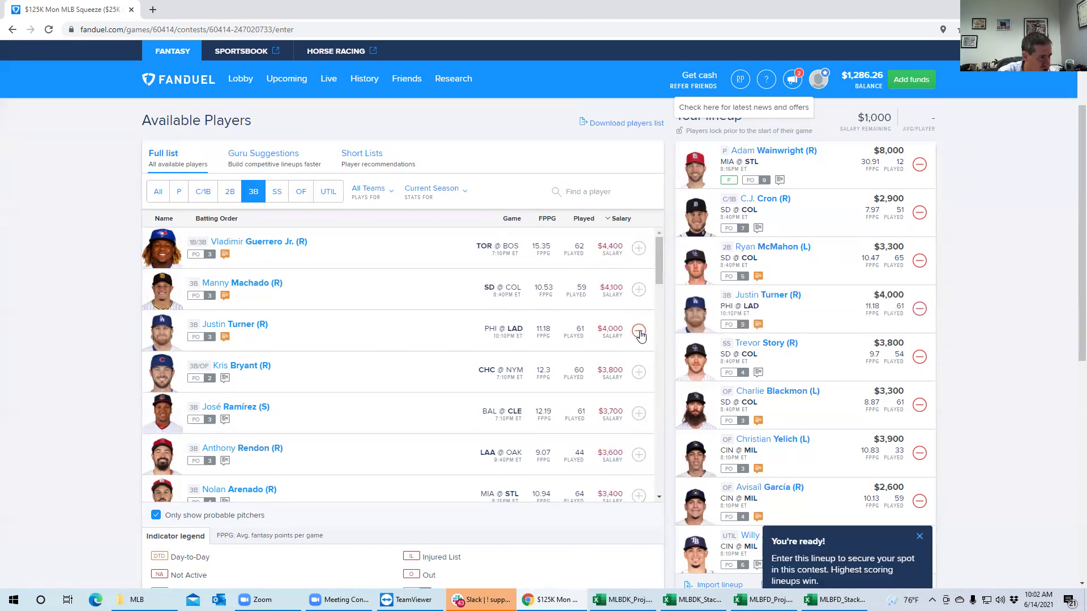
pyautogui.click(918, 537)
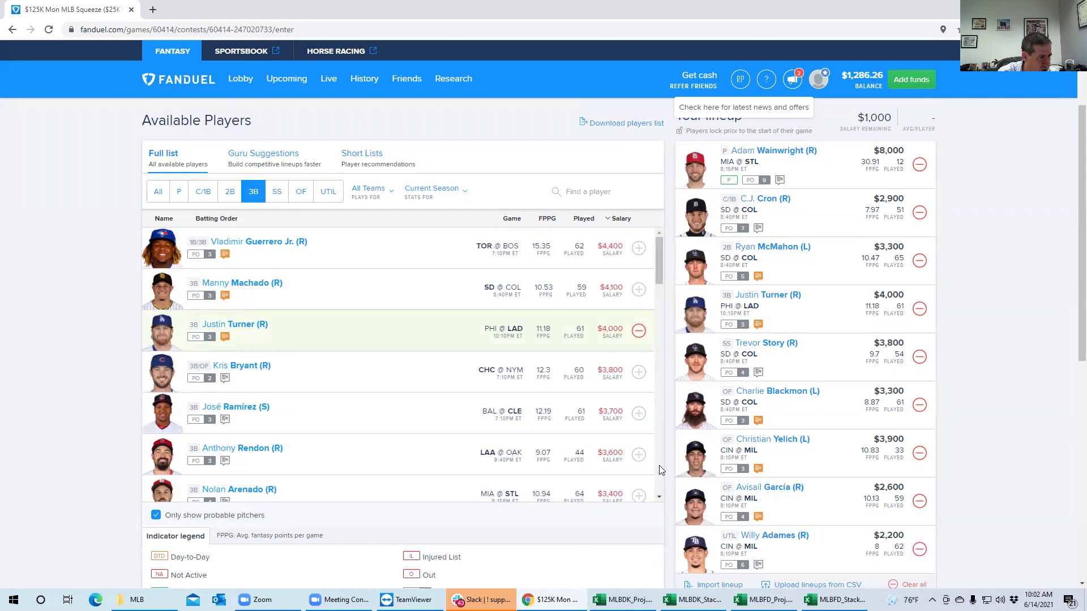
# Step: List the PHI @ LAD outfielders and review them against the completed lineup and remaining salary
pyautogui.click(300, 195)
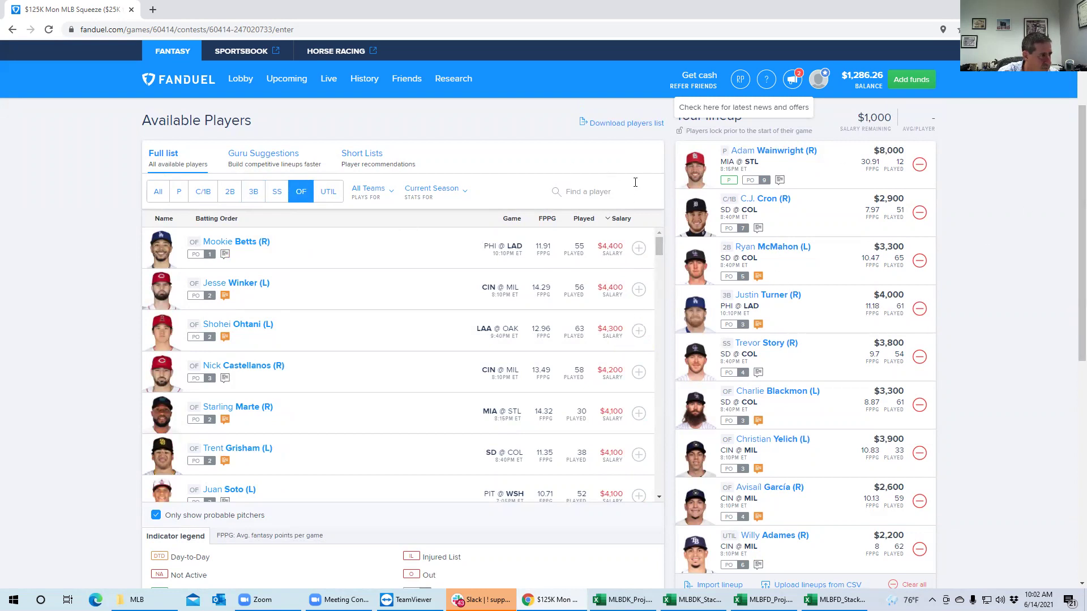
pyautogui.scroll(2, 1070, 152)
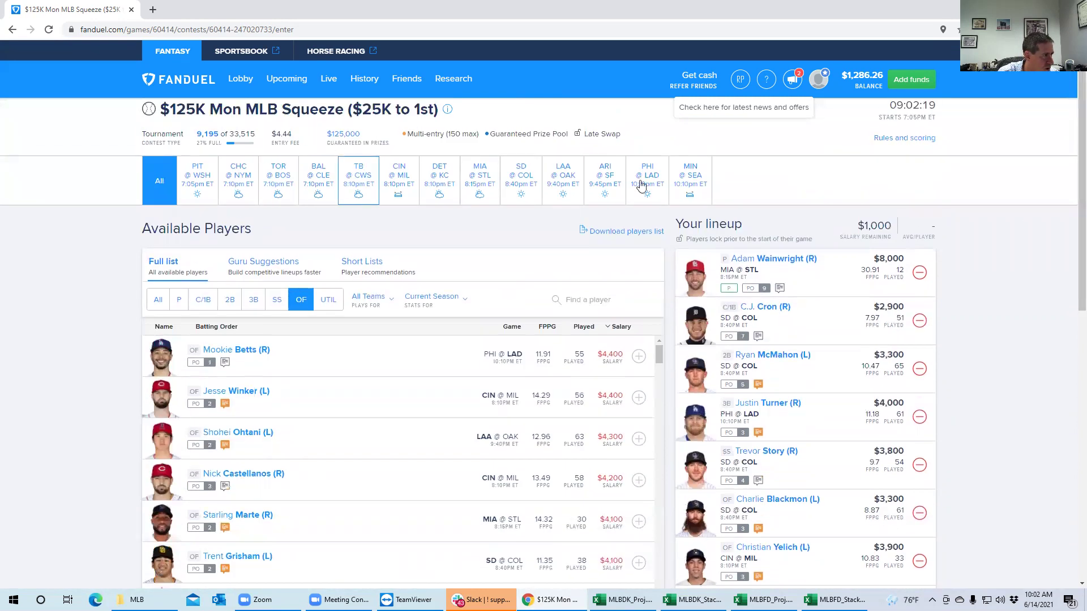
pyautogui.click(657, 180)
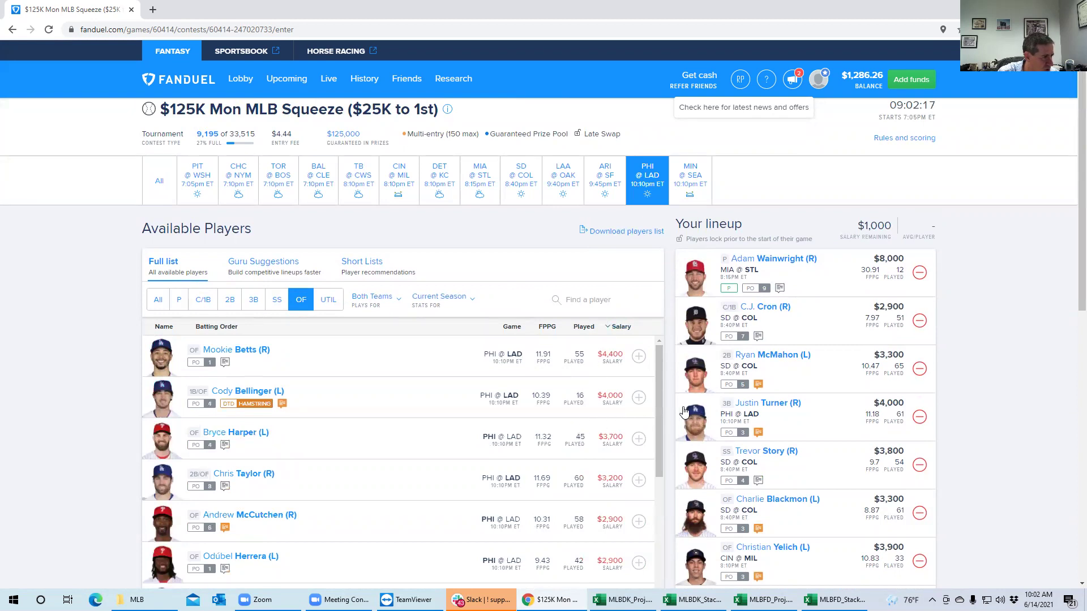
pyautogui.scroll(-3, 1071, 261)
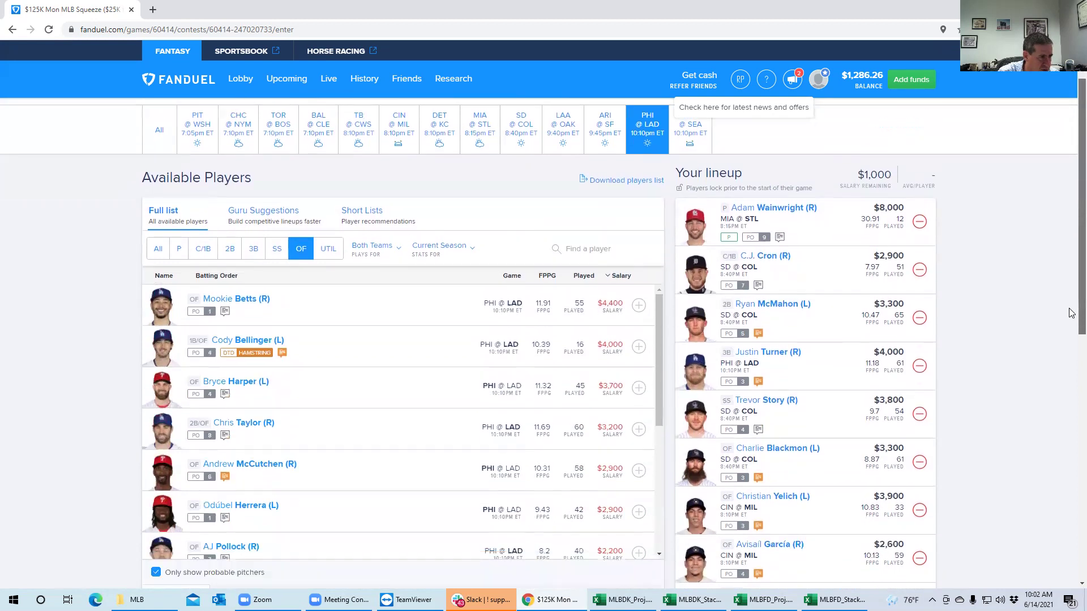
pyautogui.scroll(2, 1071, 330)
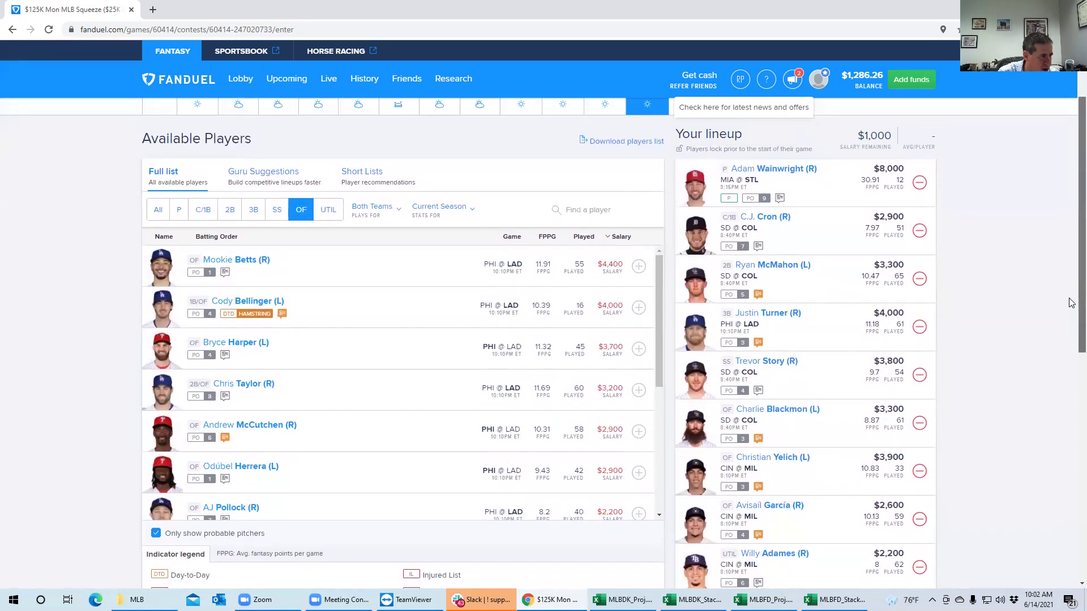
pyautogui.scroll(1, 1071, 266)
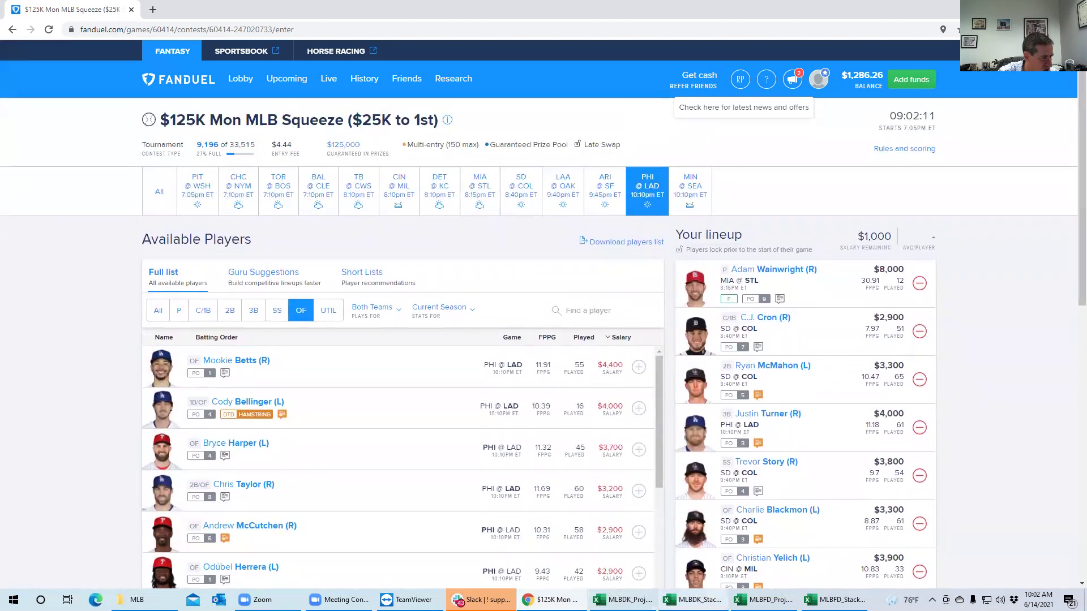
# Step: Switch to MLBFD_Stacks and compare MIL's raw, value and modified stack players with the PIT and KC rows
pyautogui.click(764, 599)
pyautogui.click(835, 600)
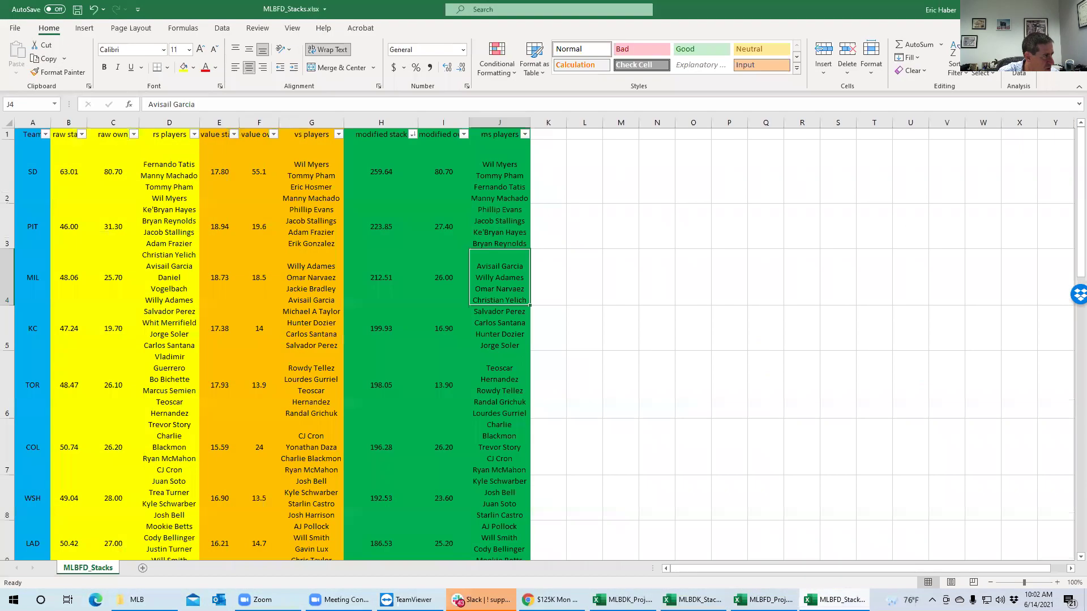
pyautogui.click(38, 230)
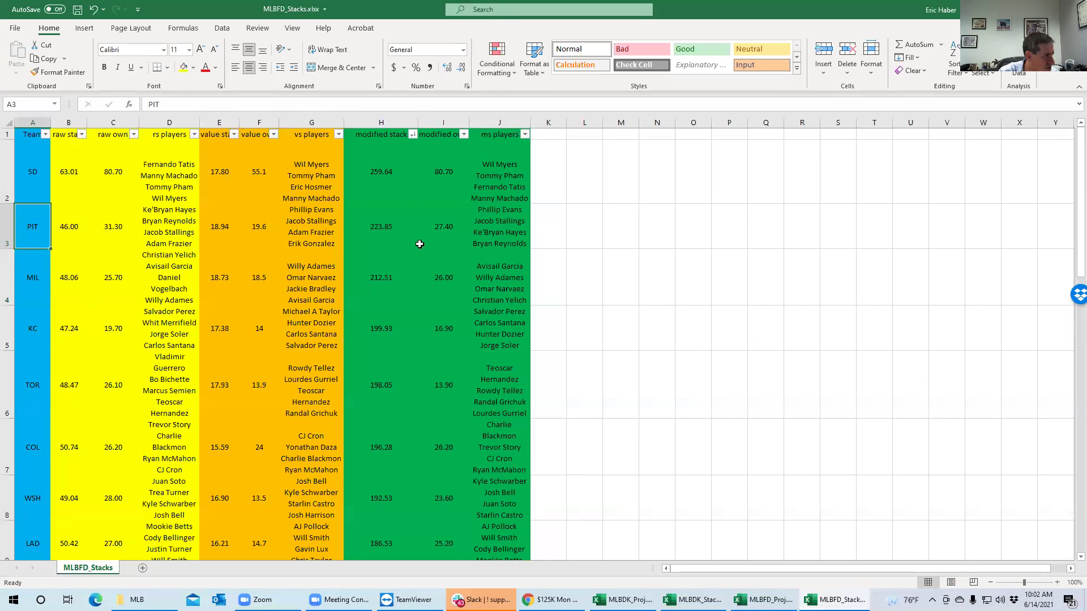
pyautogui.click(512, 261)
pyautogui.click(492, 336)
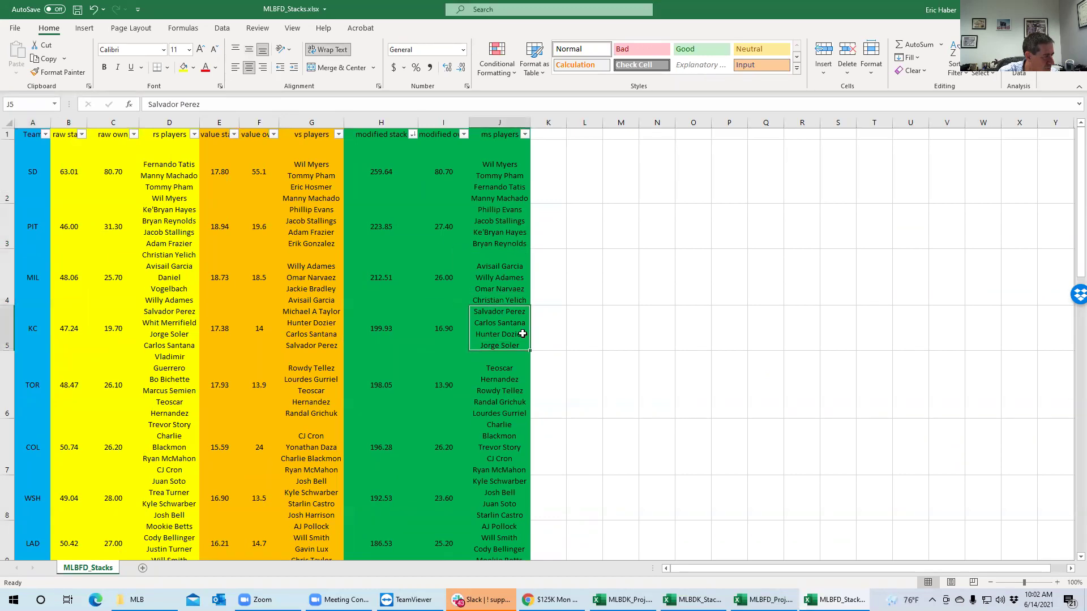
pyautogui.click(497, 285)
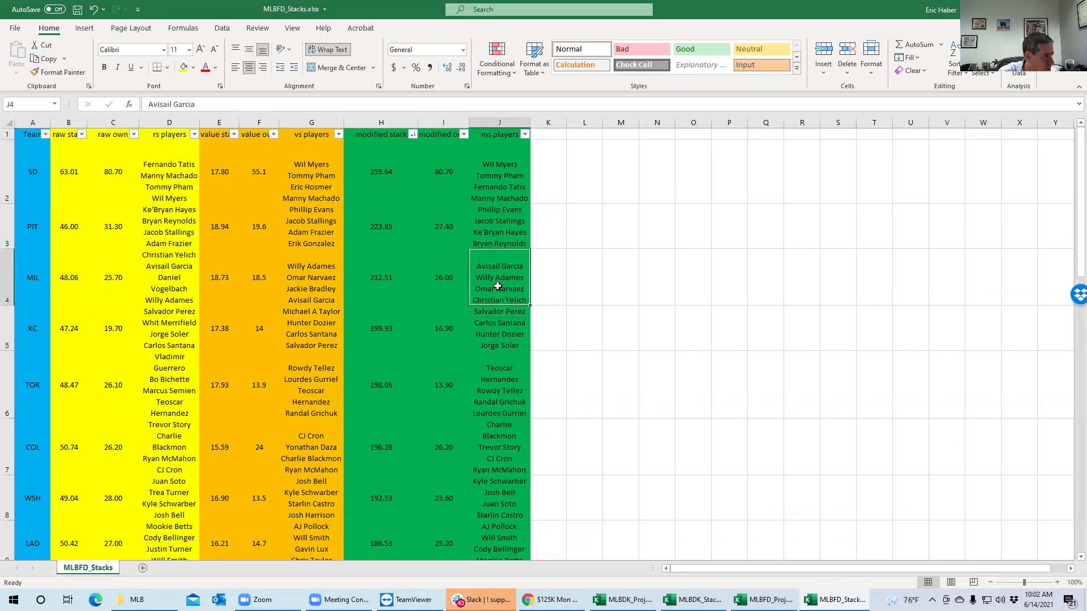
pyautogui.click(296, 283)
pyautogui.click(162, 287)
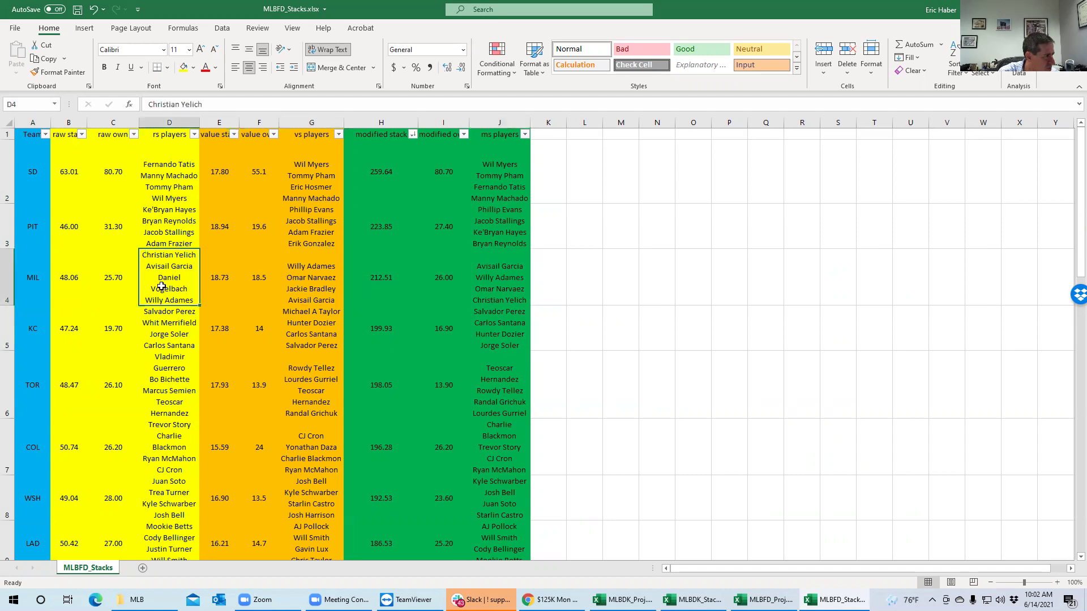
pyautogui.press('Down')
pyautogui.click(314, 287)
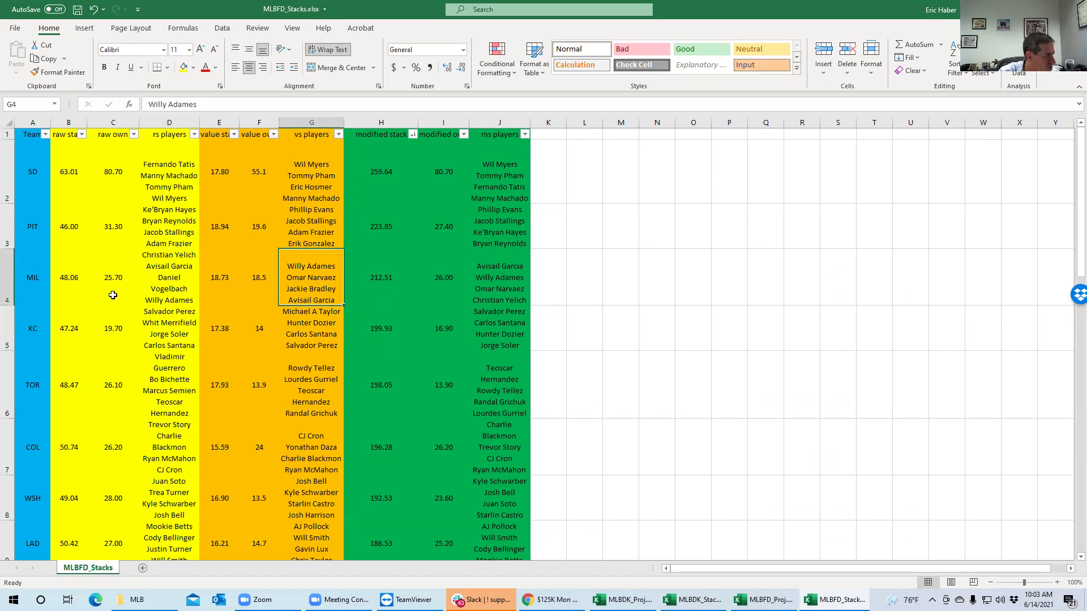
# Step: Check LAD's raw and modified stack players, and switch to the MLBFD_Proj workbook
pyautogui.click(169, 535)
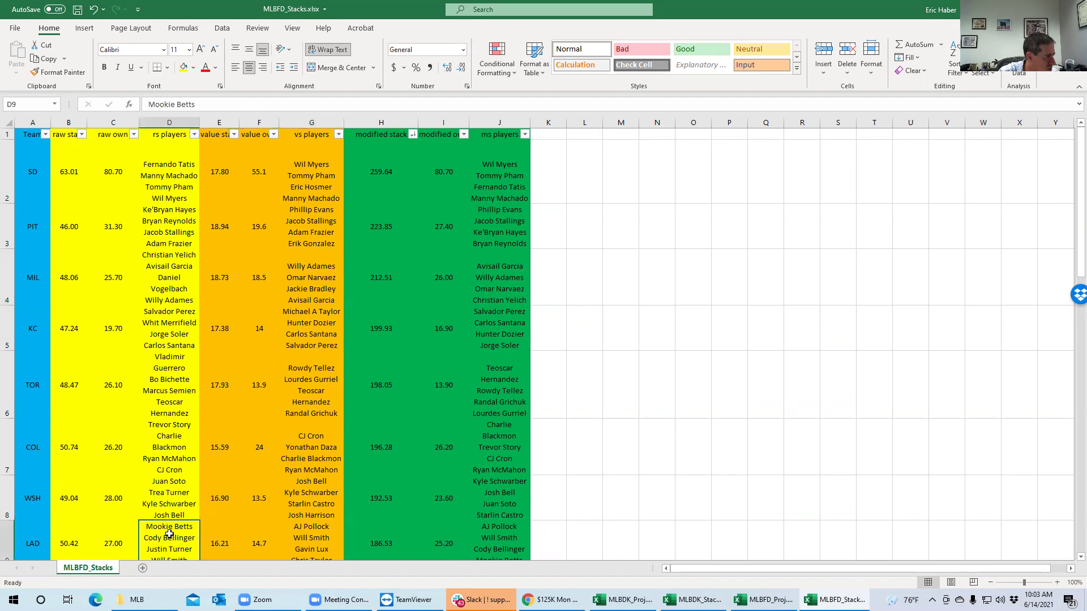
pyautogui.click(508, 532)
pyautogui.scroll(-1, 1038, 235)
pyautogui.scroll(1, 712, 262)
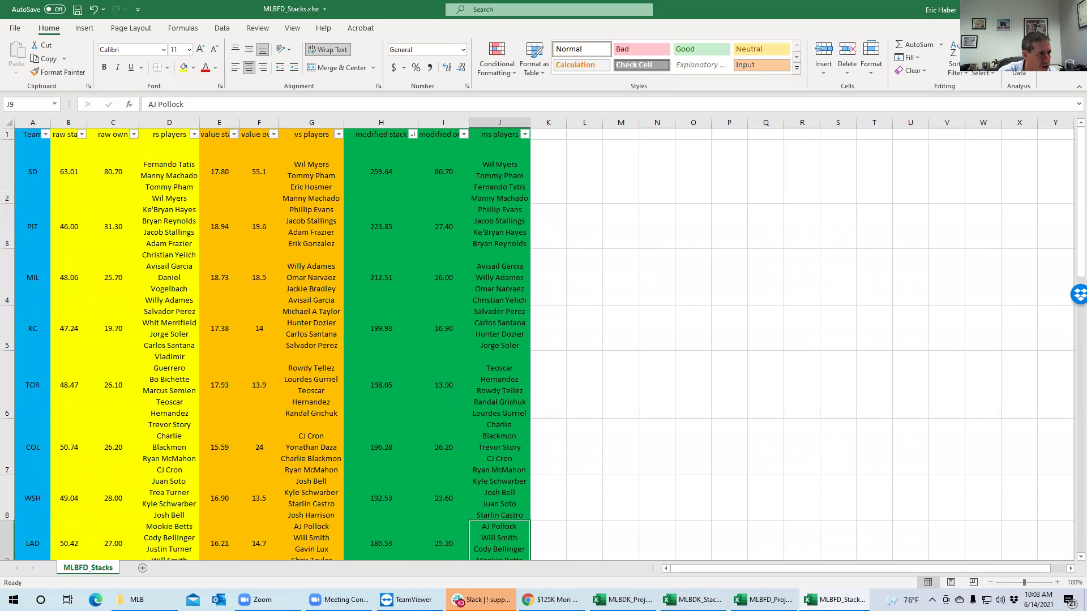
pyautogui.hotkey('alt', 'Tab')
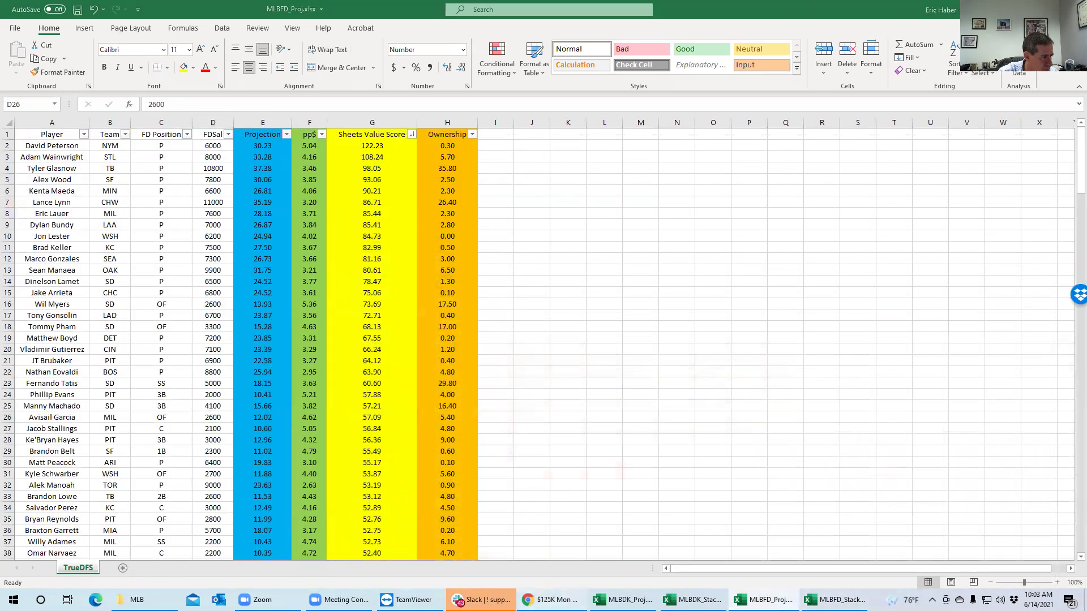
# Step: Switch to the FanDuel lineup page and search the PHI @ LAD players for "pol"
pyautogui.hotkey('alt', 'Tab')
pyautogui.click(580, 309)
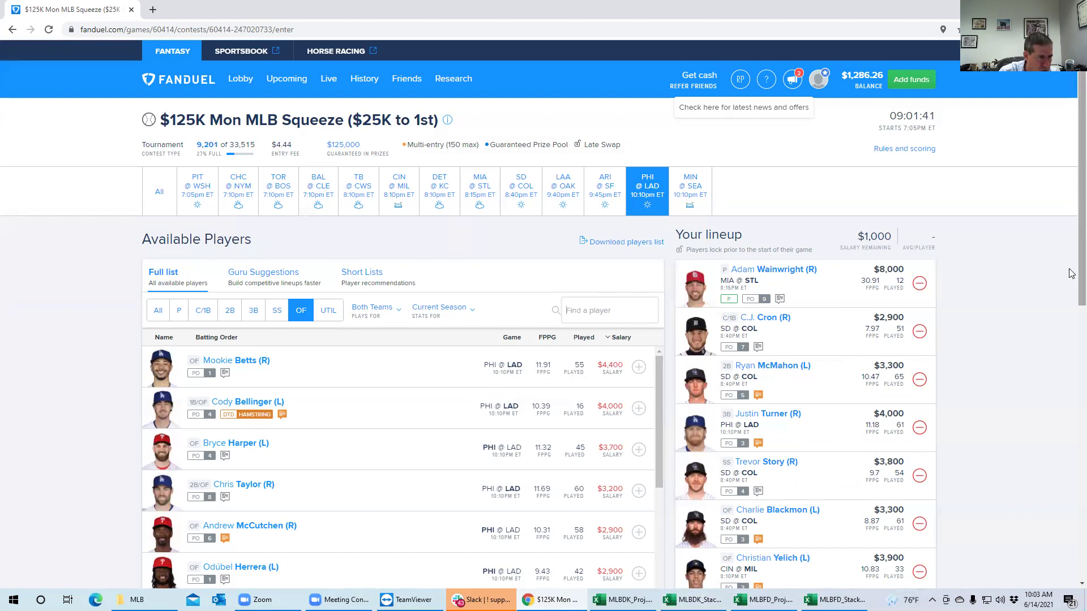
pyautogui.scroll(-1, 1070, 330)
pyautogui.scroll(-1, 1071, 330)
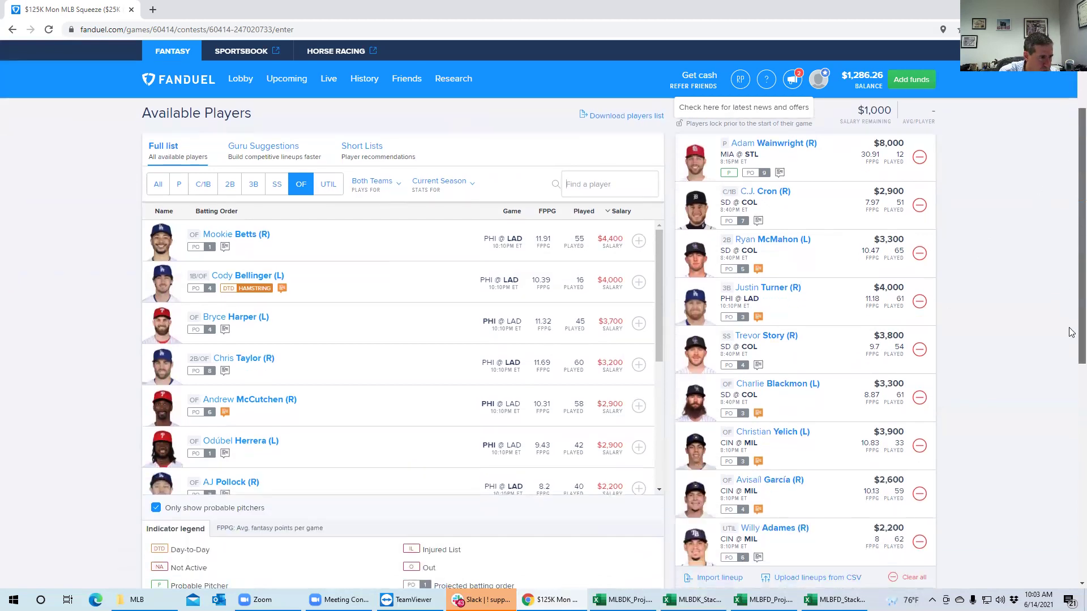
pyautogui.click(611, 175)
pyautogui.write('pol')
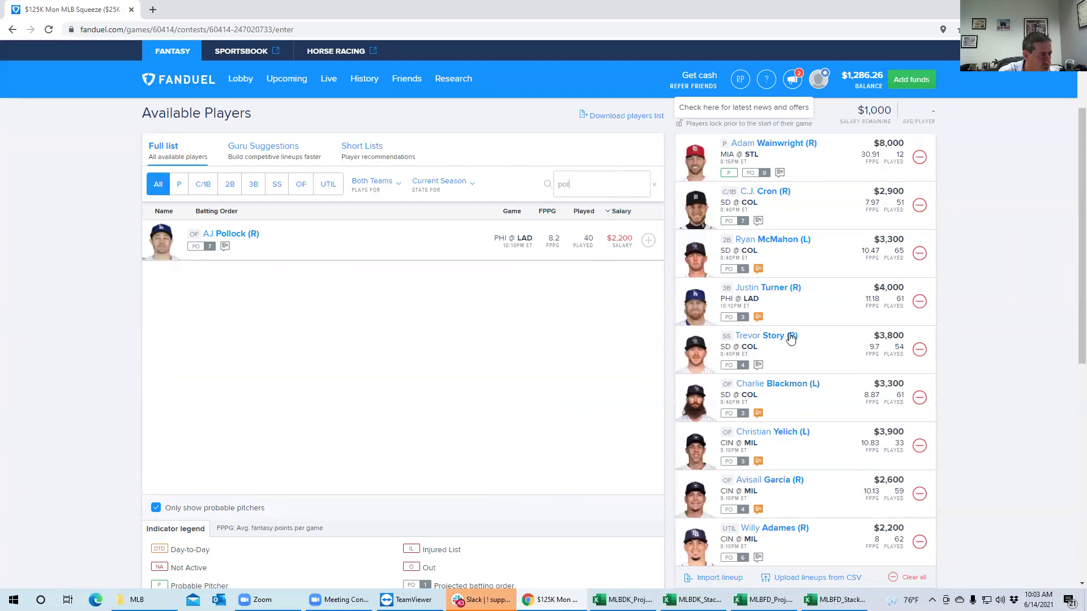
pyautogui.click(1070, 351)
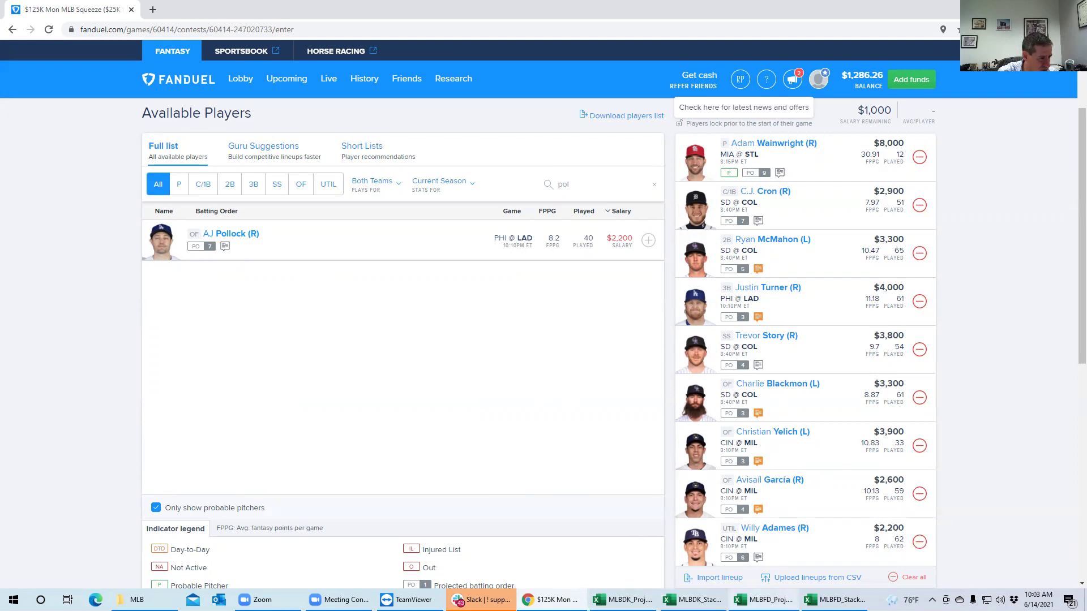
# Step: Check Manny Machado's FanDuel salary in the MLBFD_Proj workbook, and return to the FanDuel lineup page
pyautogui.click(764, 599)
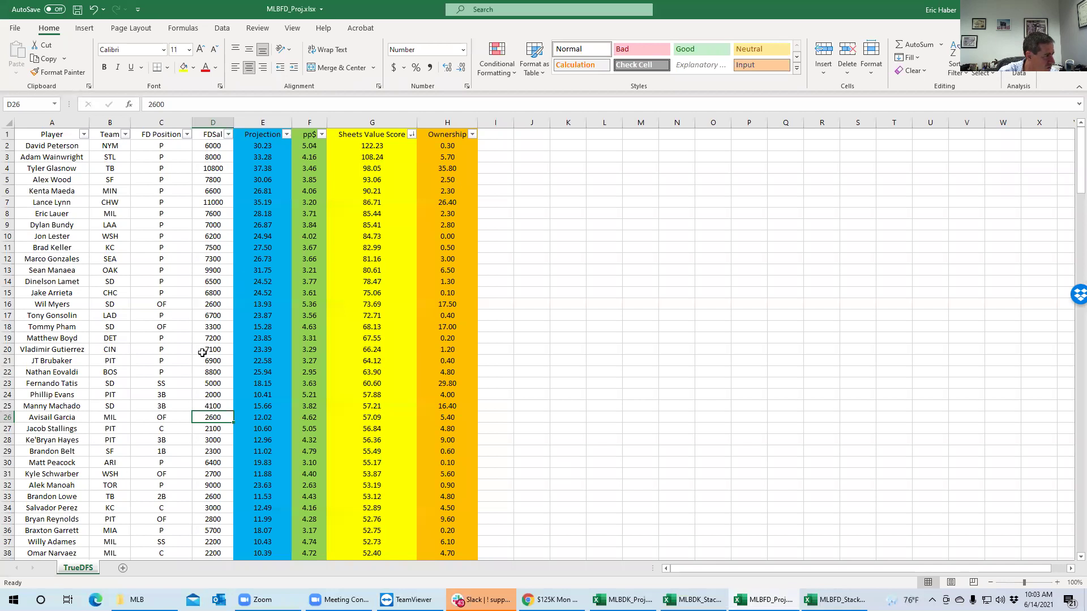
pyautogui.click(221, 402)
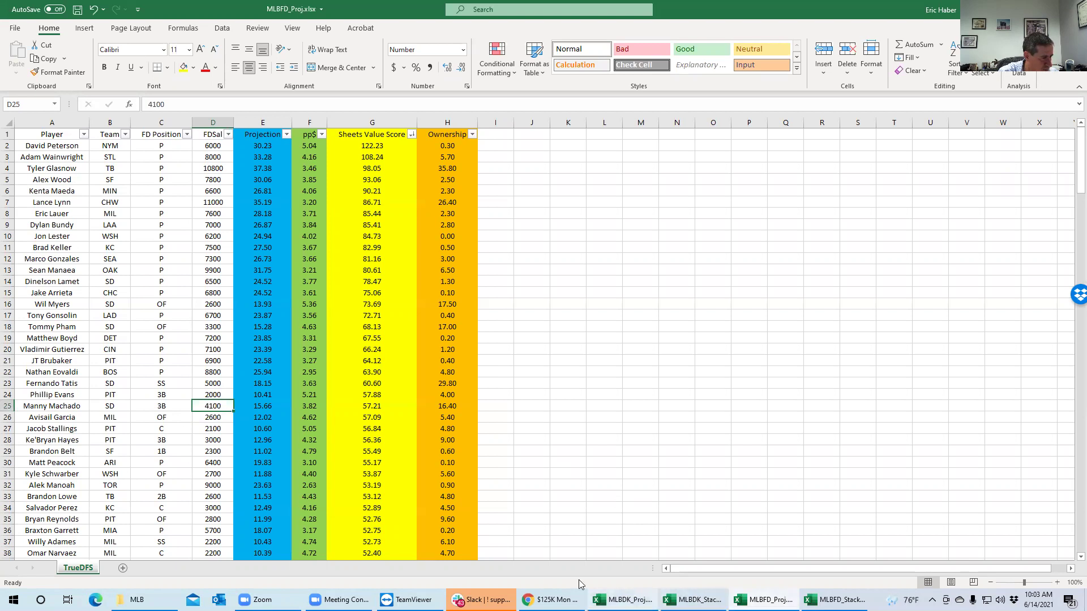
pyautogui.click(552, 600)
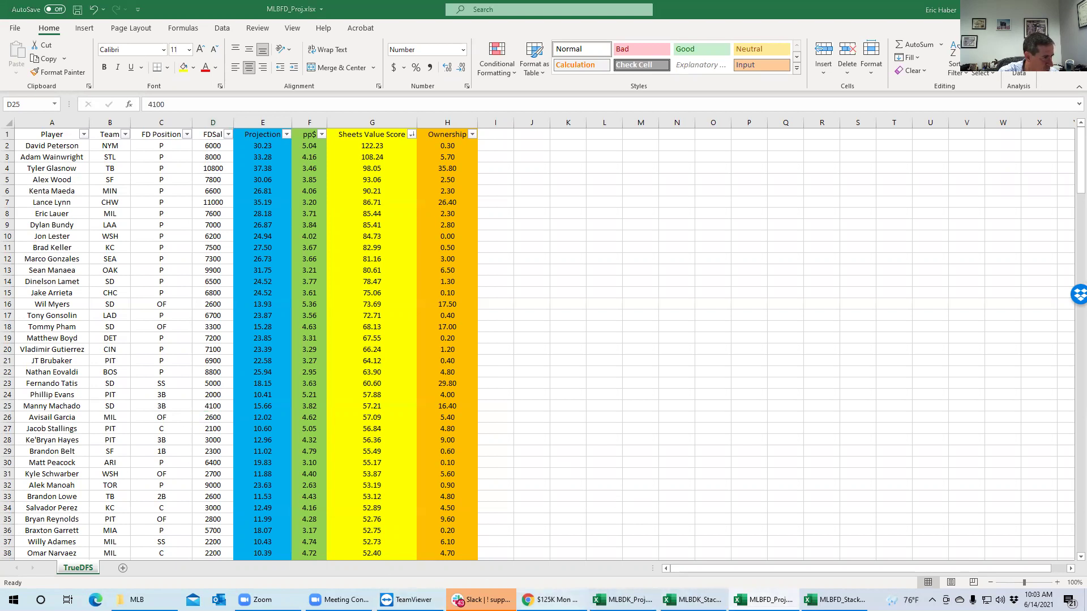
# Step: Replace Justin Turner at 3B with Manny Machado, searching "mac" across all games, and dismiss the lineup-ready notice
pyautogui.click(917, 302)
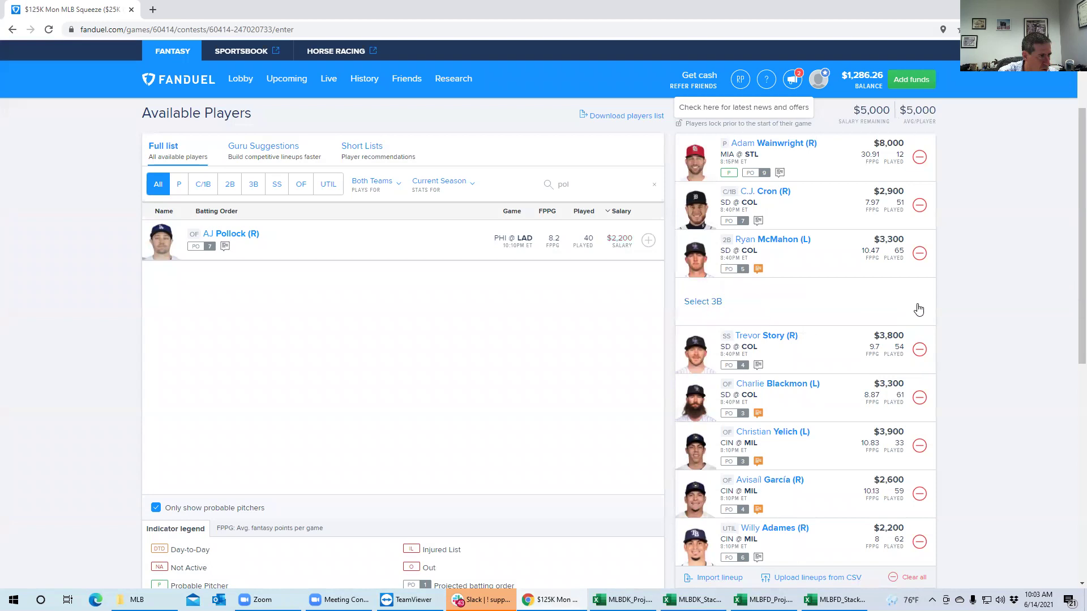
pyautogui.click(645, 196)
pyautogui.write('mac')
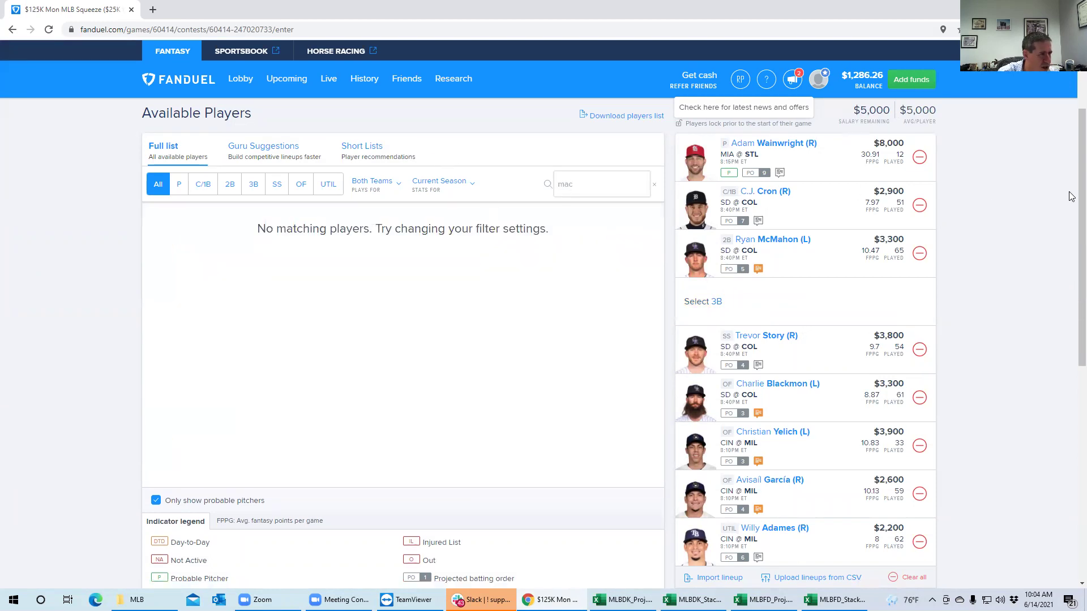
pyautogui.scroll(3, 934, 193)
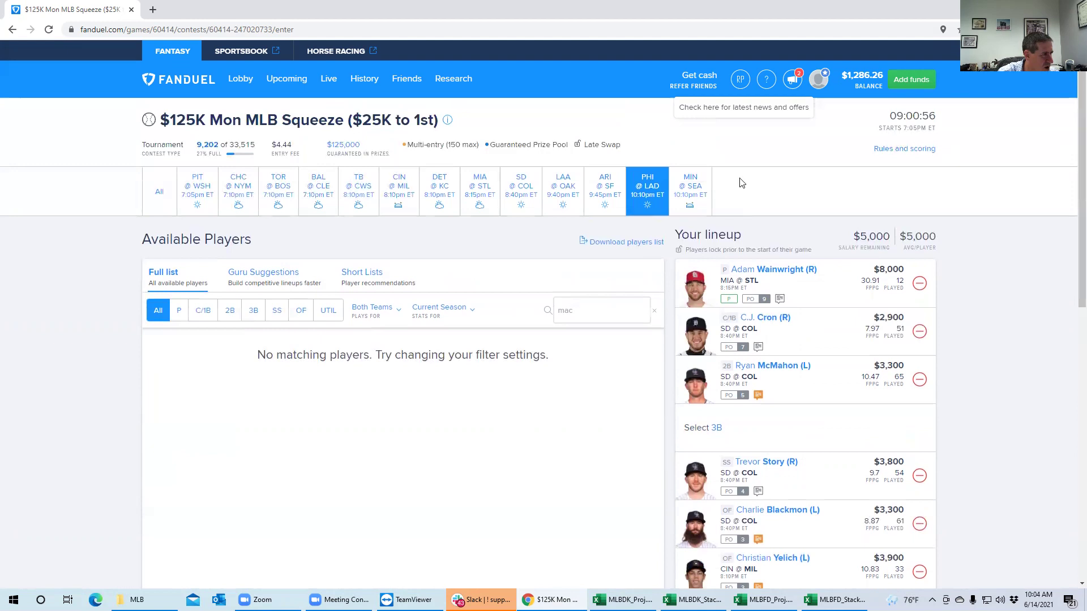
pyautogui.click(159, 194)
pyautogui.click(651, 367)
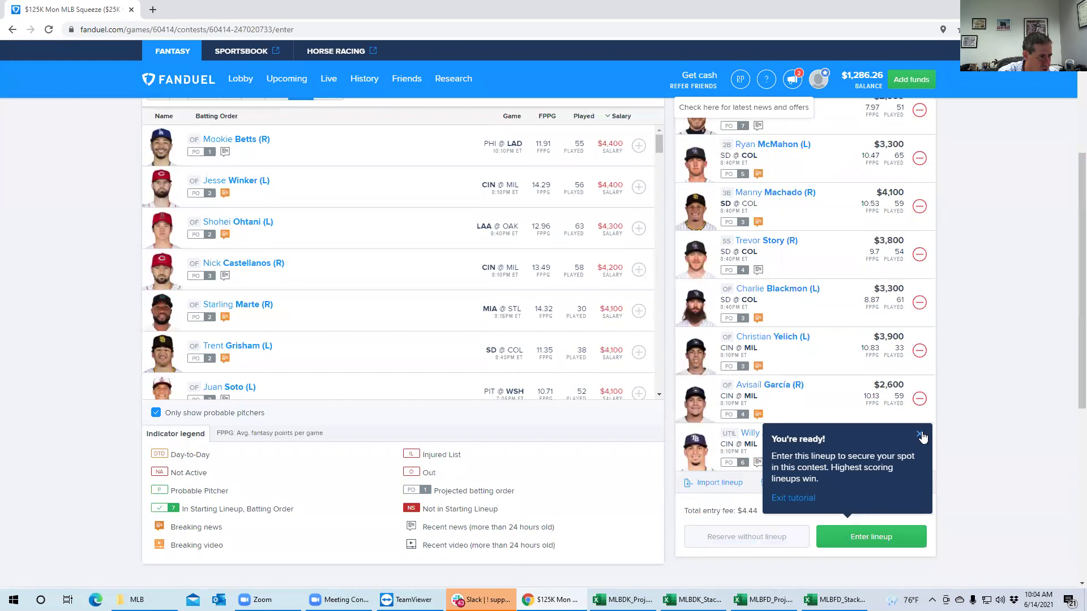
pyautogui.click(919, 435)
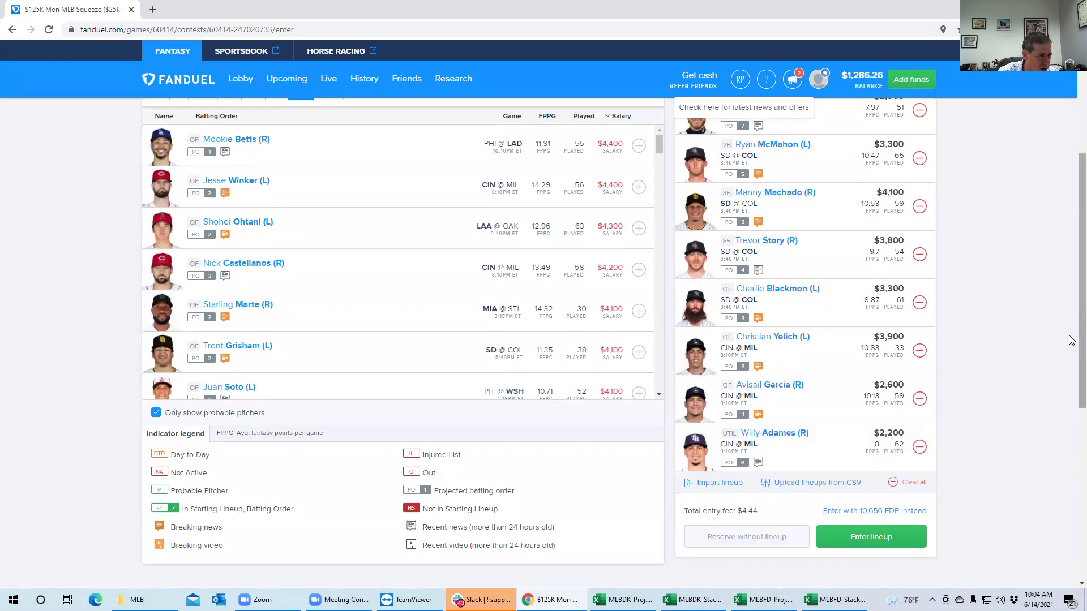
# Step: Review the lineup and remaining salary, check SD's raw stack players in MLBFD_Stacks, and return to FanDuel
pyautogui.scroll(2, 1068, 334)
pyautogui.scroll(1, 1071, 288)
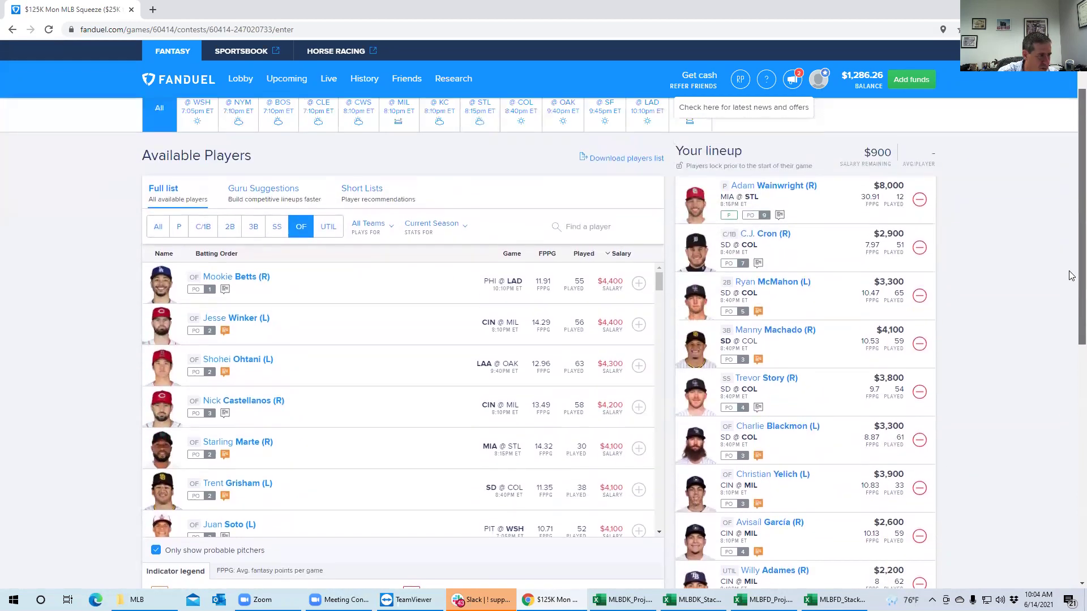
pyautogui.scroll(-2, 1071, 276)
pyautogui.scroll(1, 1071, 295)
pyautogui.scroll(1, 1071, 294)
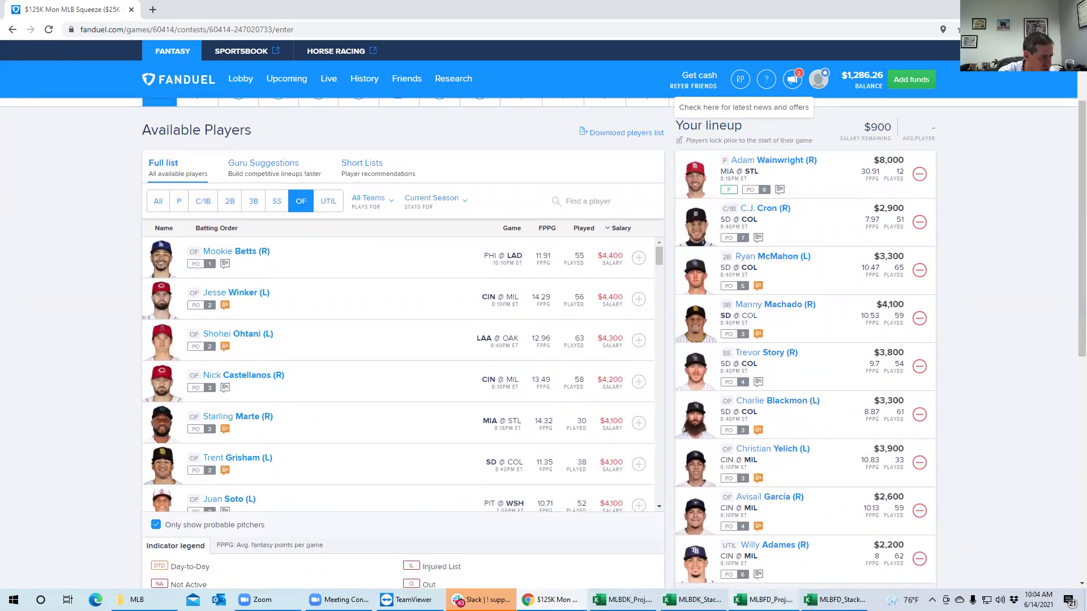
pyautogui.click(835, 599)
pyautogui.click(181, 224)
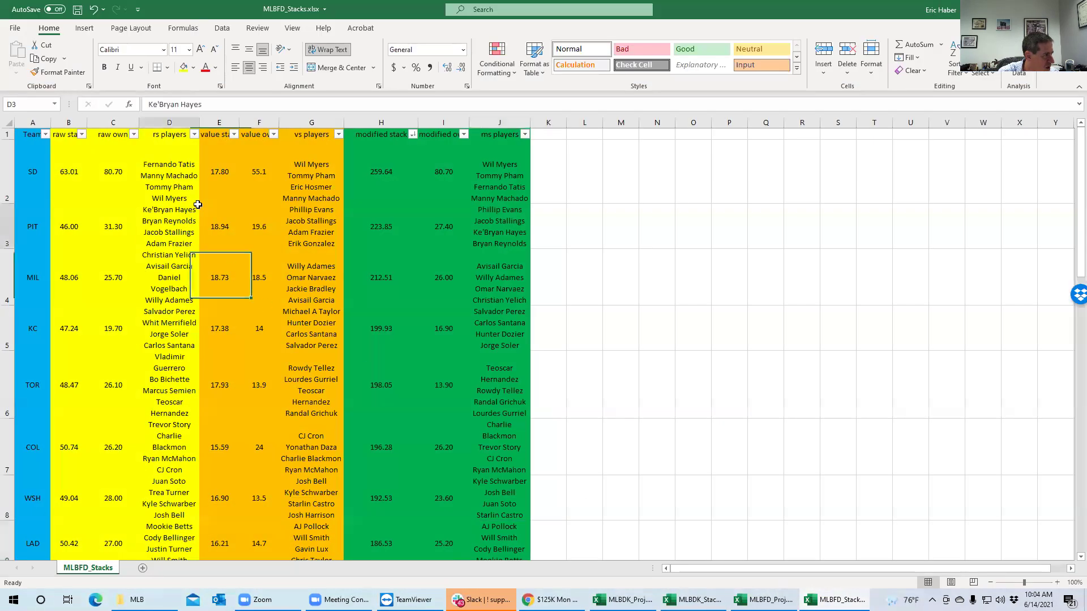
pyautogui.click(150, 180)
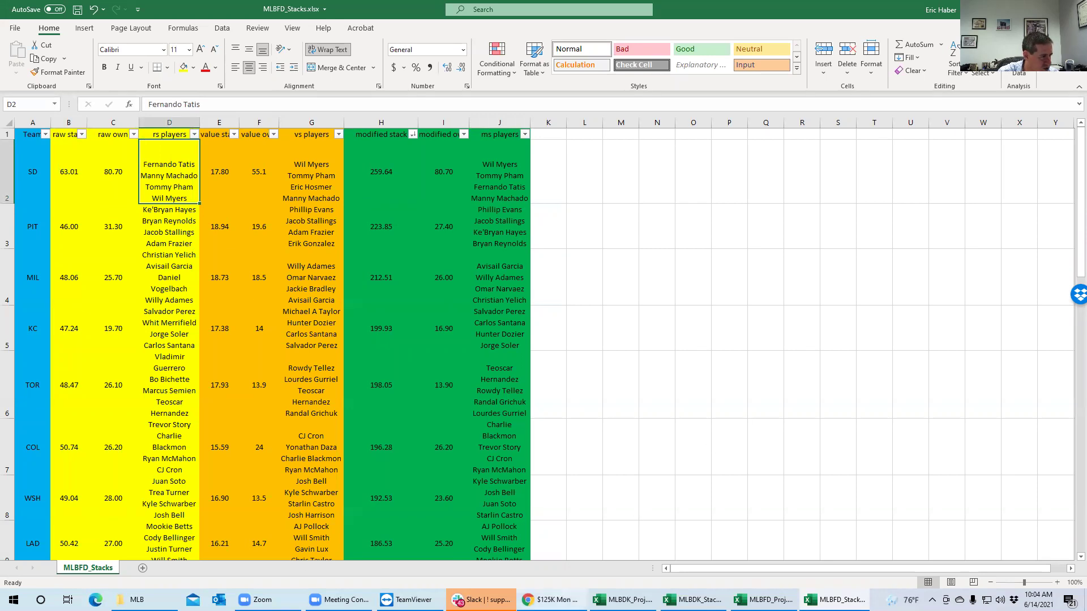
pyautogui.click(551, 599)
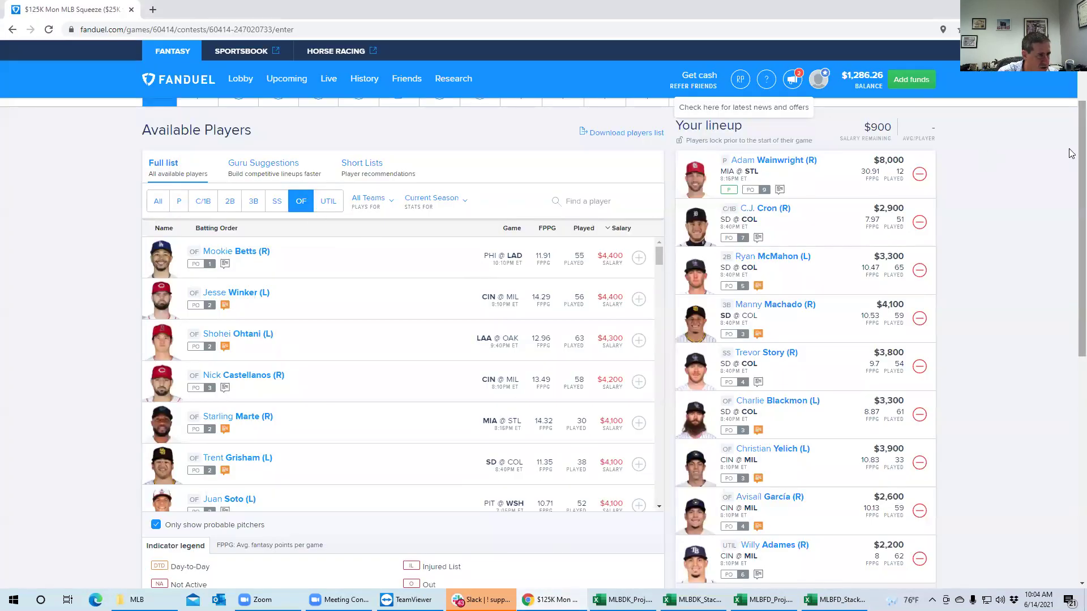
# Step: List the SD @ COL outfielders and compare their salaries with the lineup and remaining salary
pyautogui.scroll(2, 1072, 154)
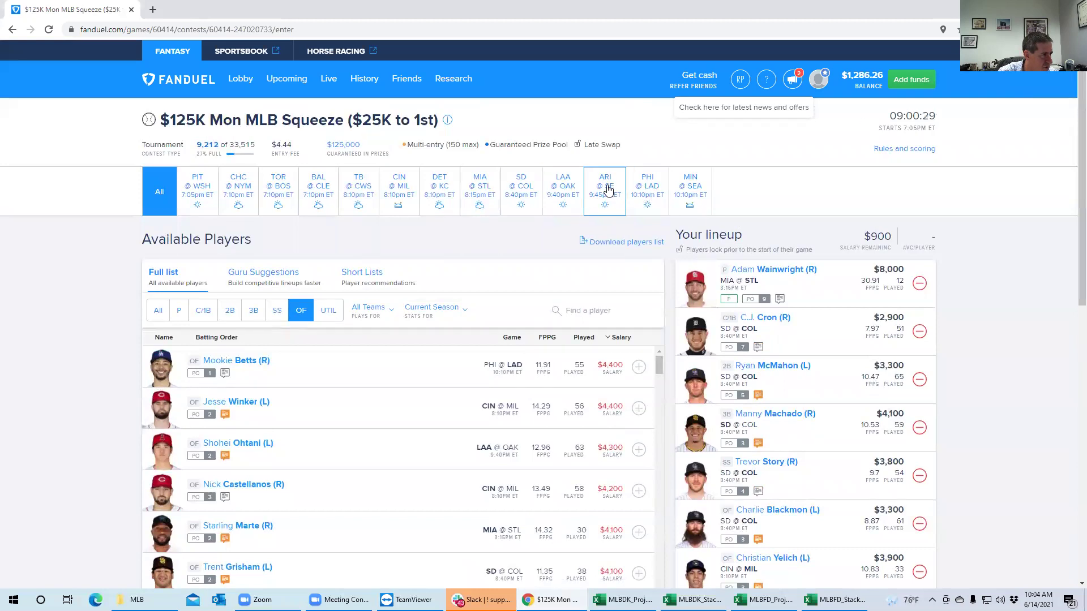
pyautogui.click(524, 194)
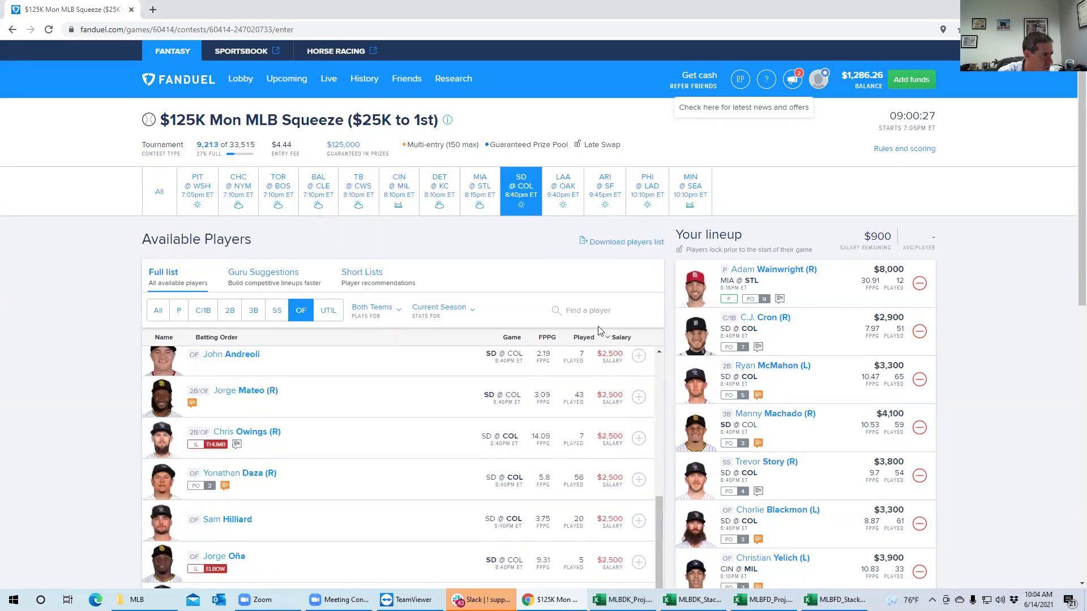
pyautogui.write('pah')
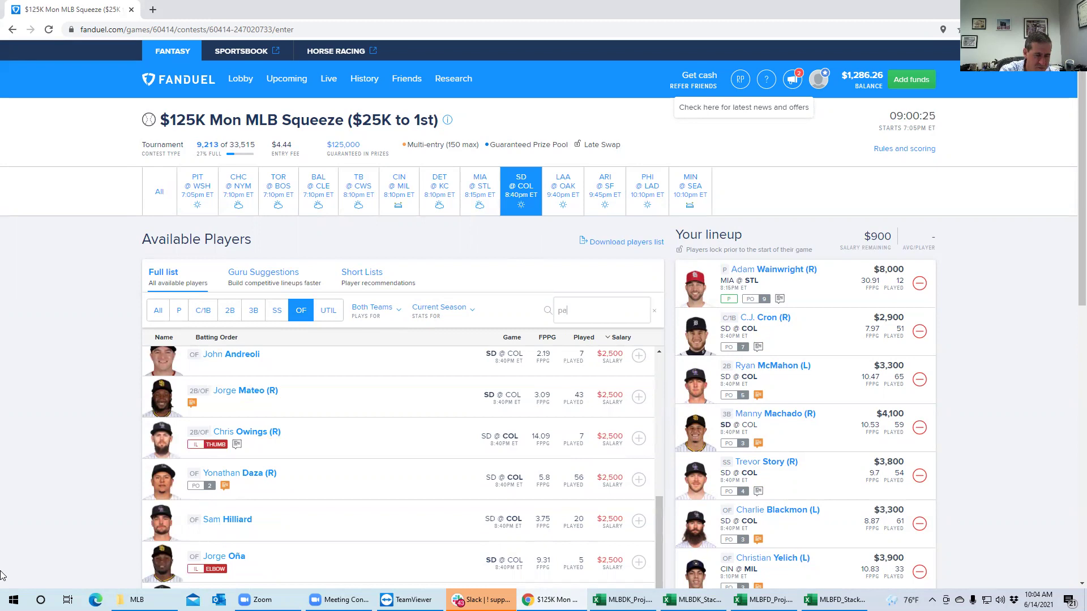
pyautogui.press('BackSpace')
pyautogui.press('BackSpace')
pyautogui.press('BackSpace')
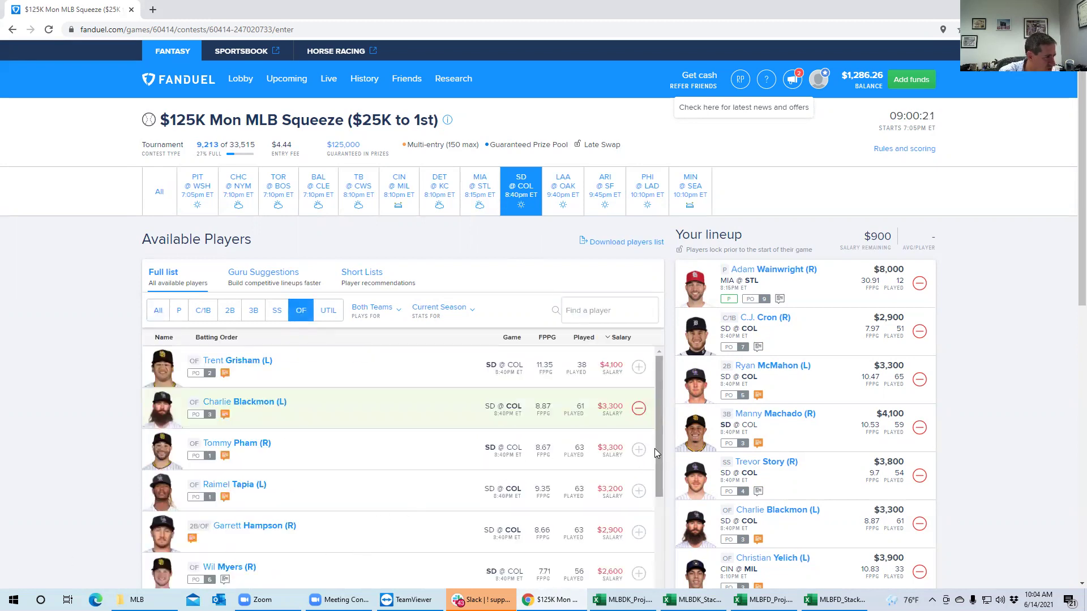
pyautogui.scroll(-1, 655, 446)
pyautogui.scroll(-1, 655, 453)
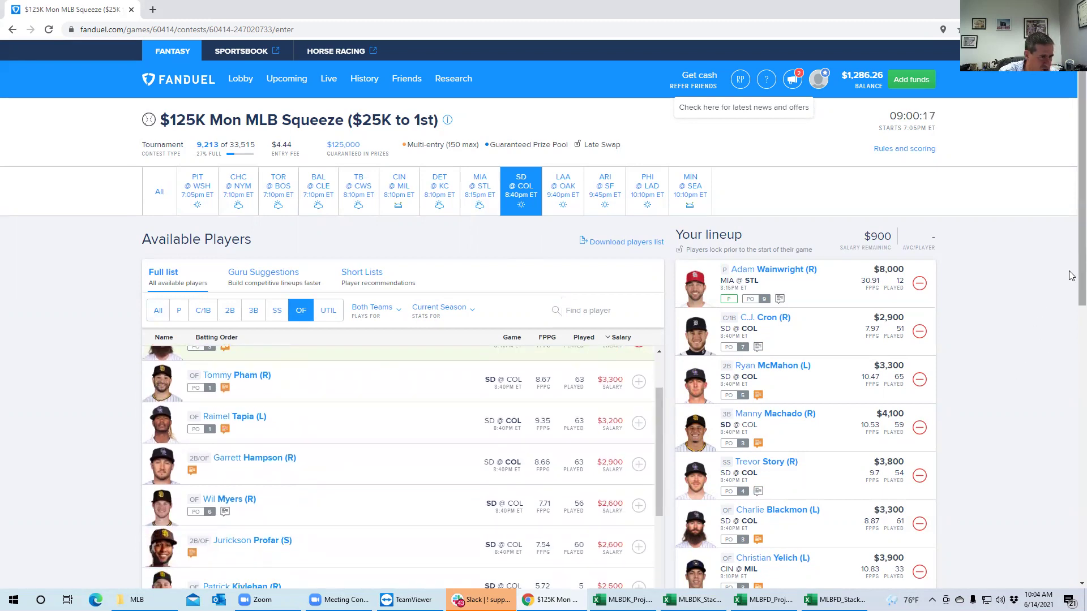
pyautogui.scroll(-3, 1068, 287)
pyautogui.scroll(1, 1067, 362)
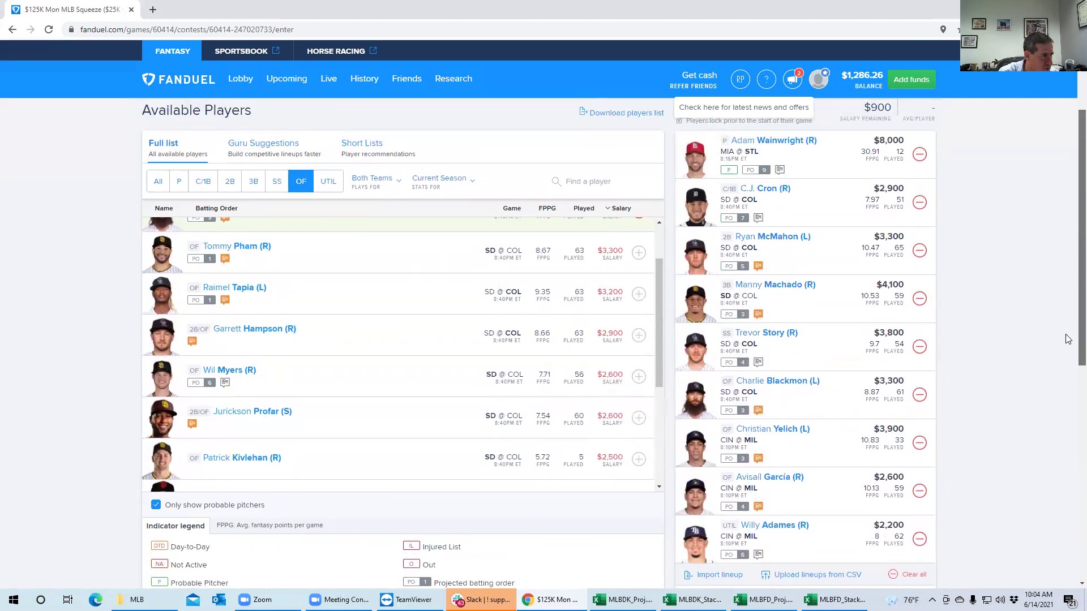
# Step: Replace Willy Adames in the UTIL slot with Wil Myers, found by searching "mye"
pyautogui.click(919, 539)
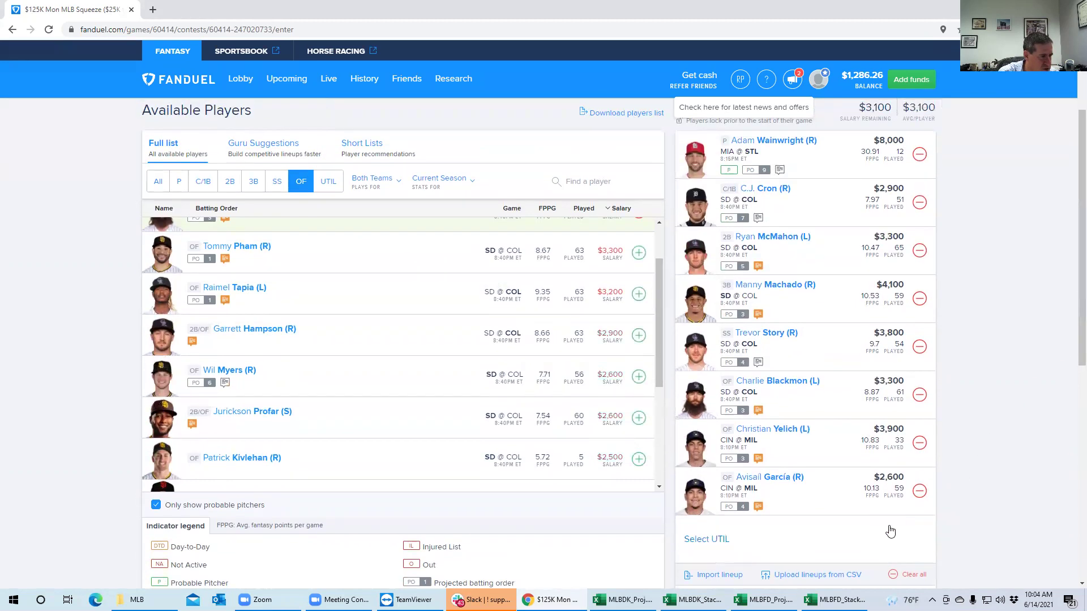
pyautogui.click(625, 182)
pyautogui.write('mye')
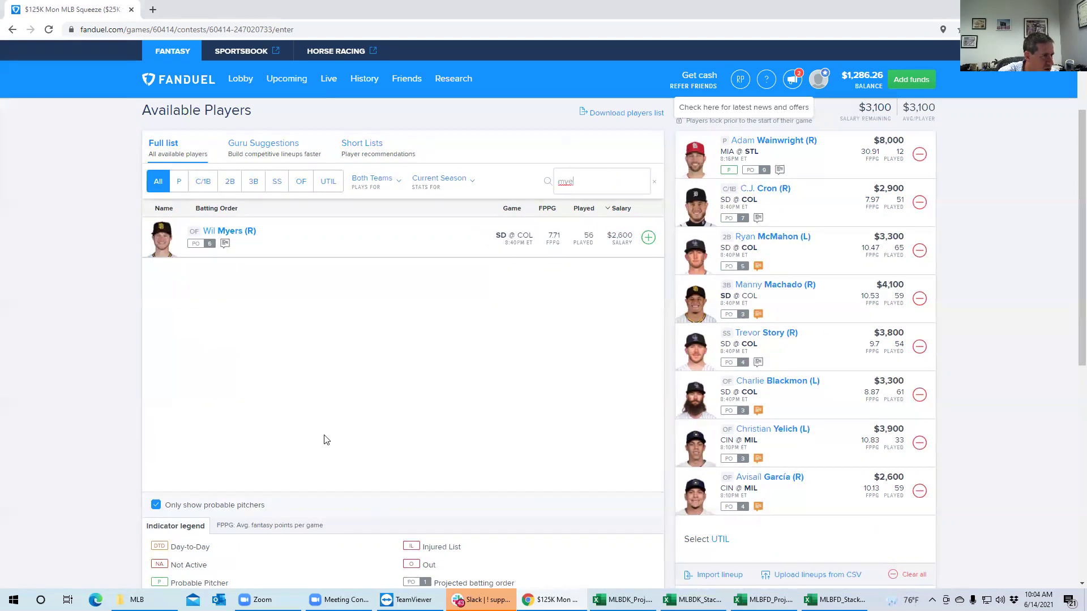
pyautogui.click(648, 238)
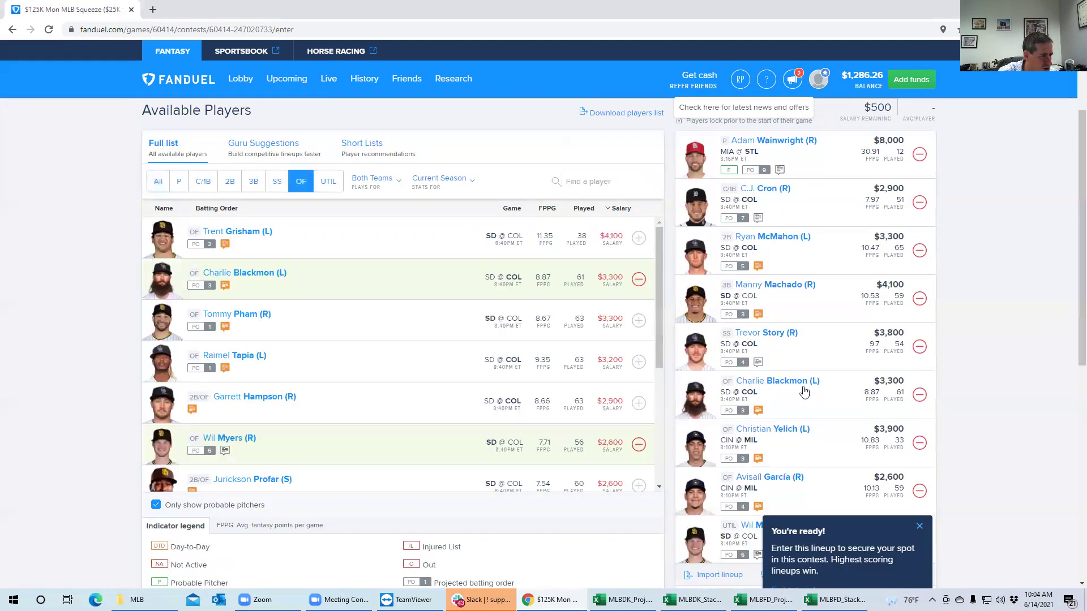
# Step: Dismiss the lineup-ready notice and enter the lineup into the $125K Mon MLB Squeeze contest
pyautogui.click(918, 528)
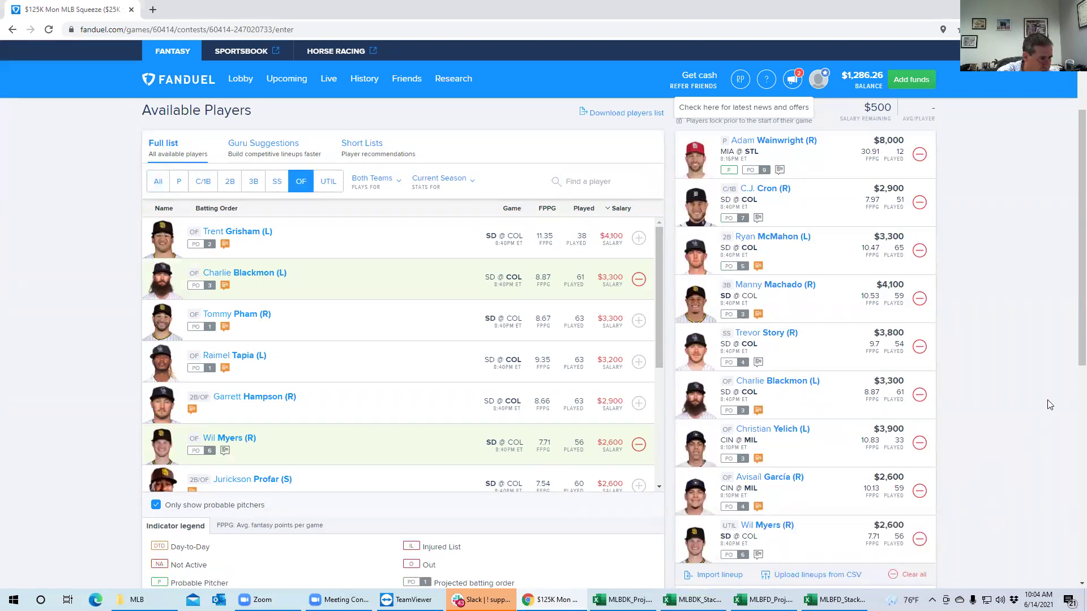
pyautogui.scroll(-3, 890, 481)
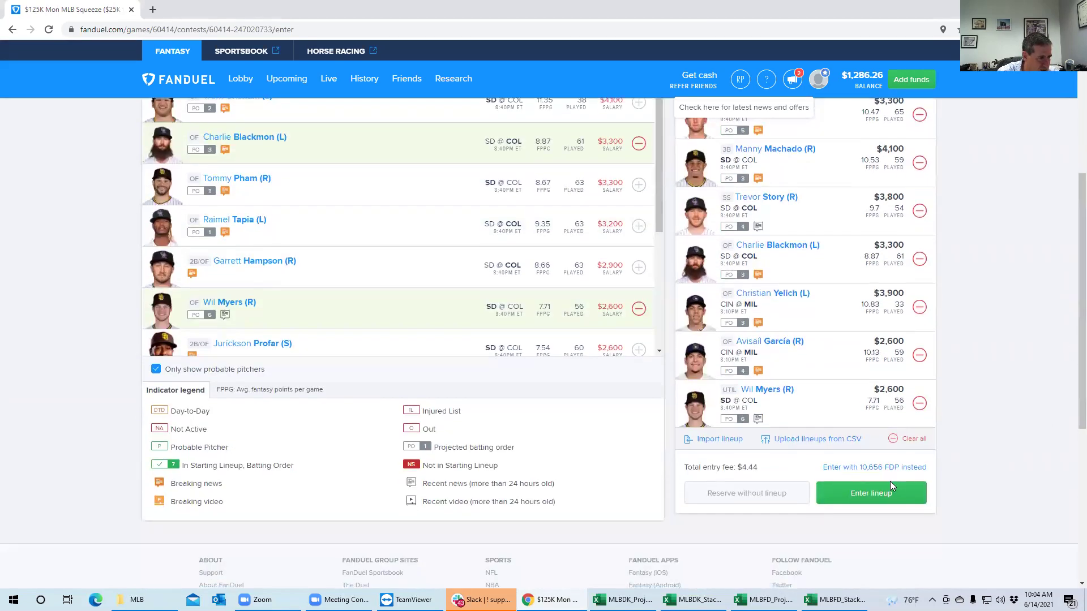
pyautogui.click(874, 492)
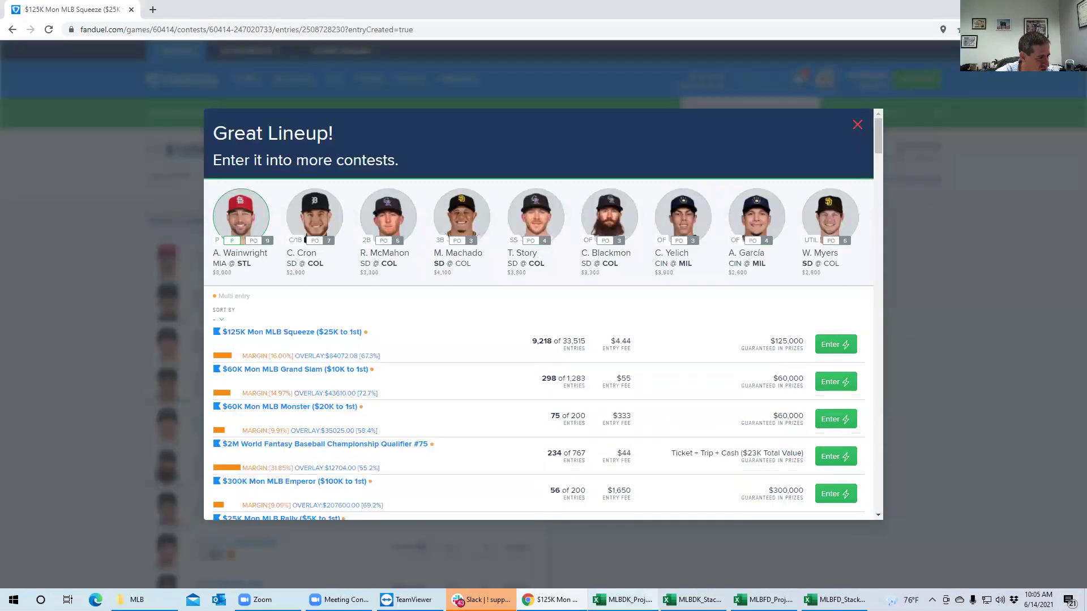
# Step: Switch back to Excel and bring up the MLBDK_Stacks workbook, followed by the MLBDK_Proj workbook
pyautogui.click(623, 599)
pyautogui.click(693, 599)
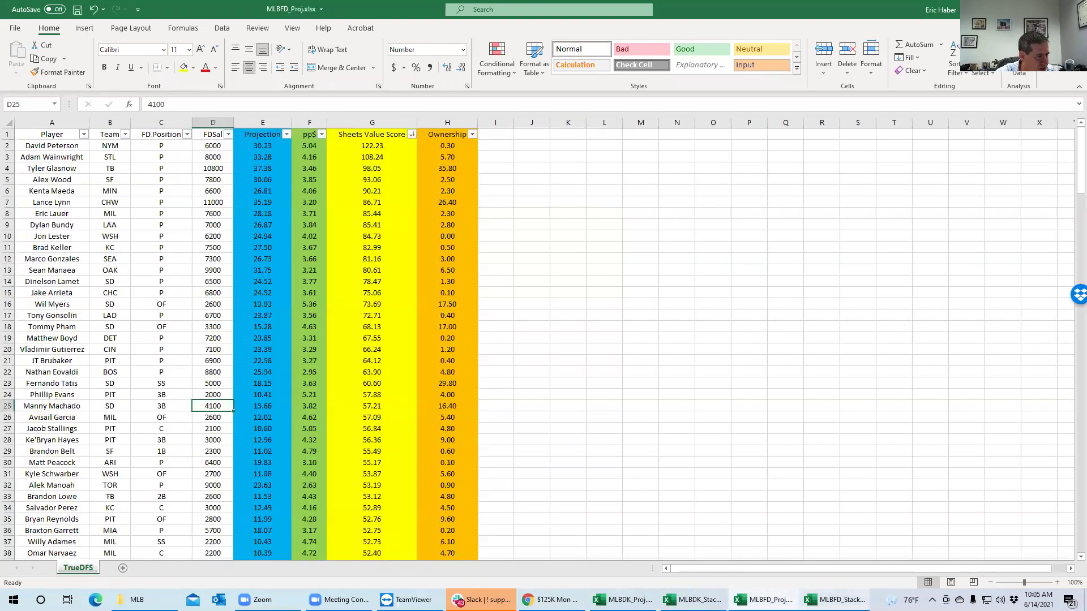
pyautogui.hotkey('ctrl', 'Tab')
pyautogui.hotkey('ctrl', 'Tab')
pyautogui.hotkey('ctrl', 'Tab')
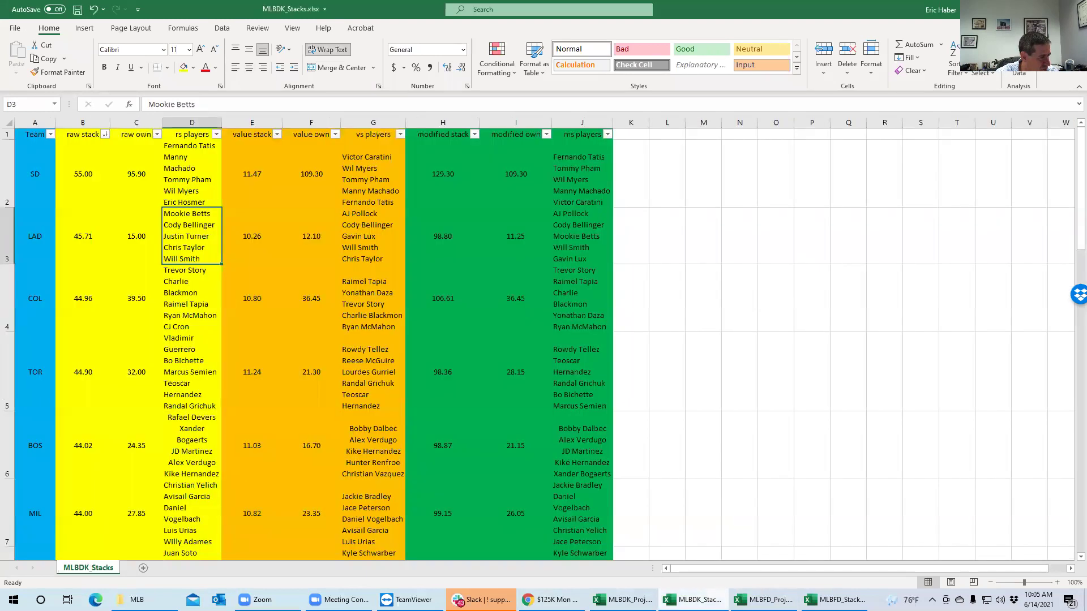
pyautogui.hotkey('ctrl', 'Tab')
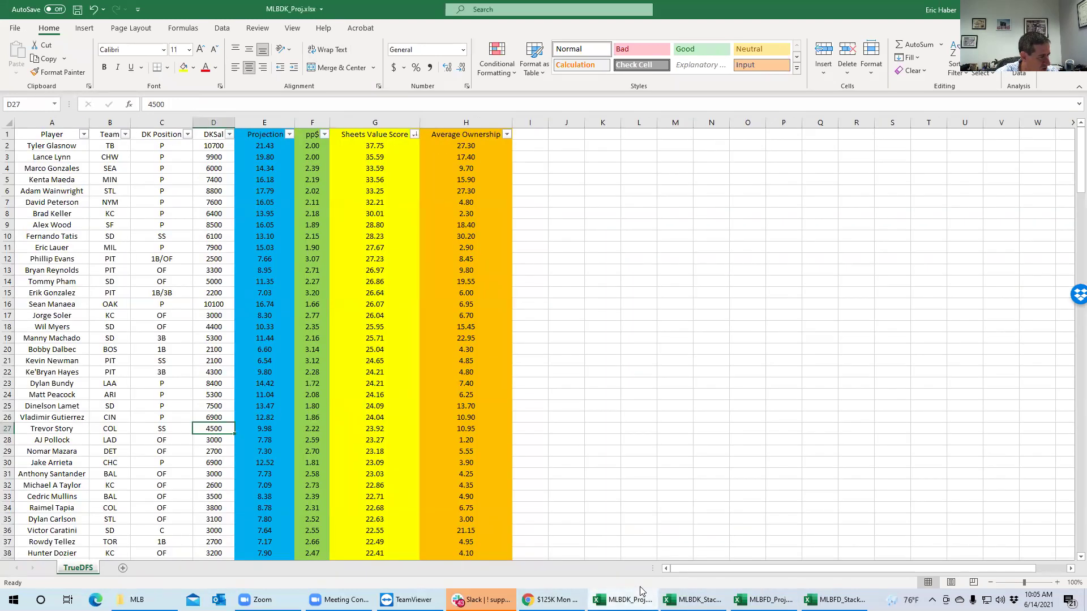